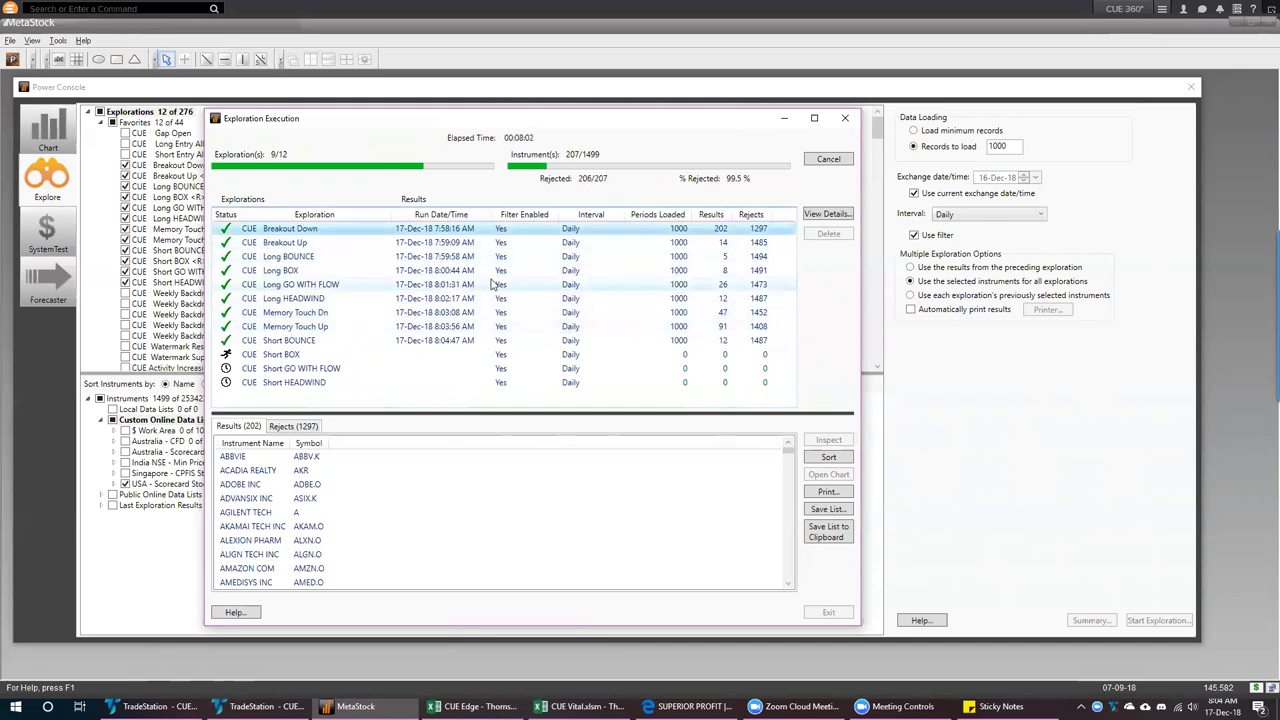
Review the result lists of the completed explorations from Breakout Down through Short BOUNCE
key("Down")
key("Down")
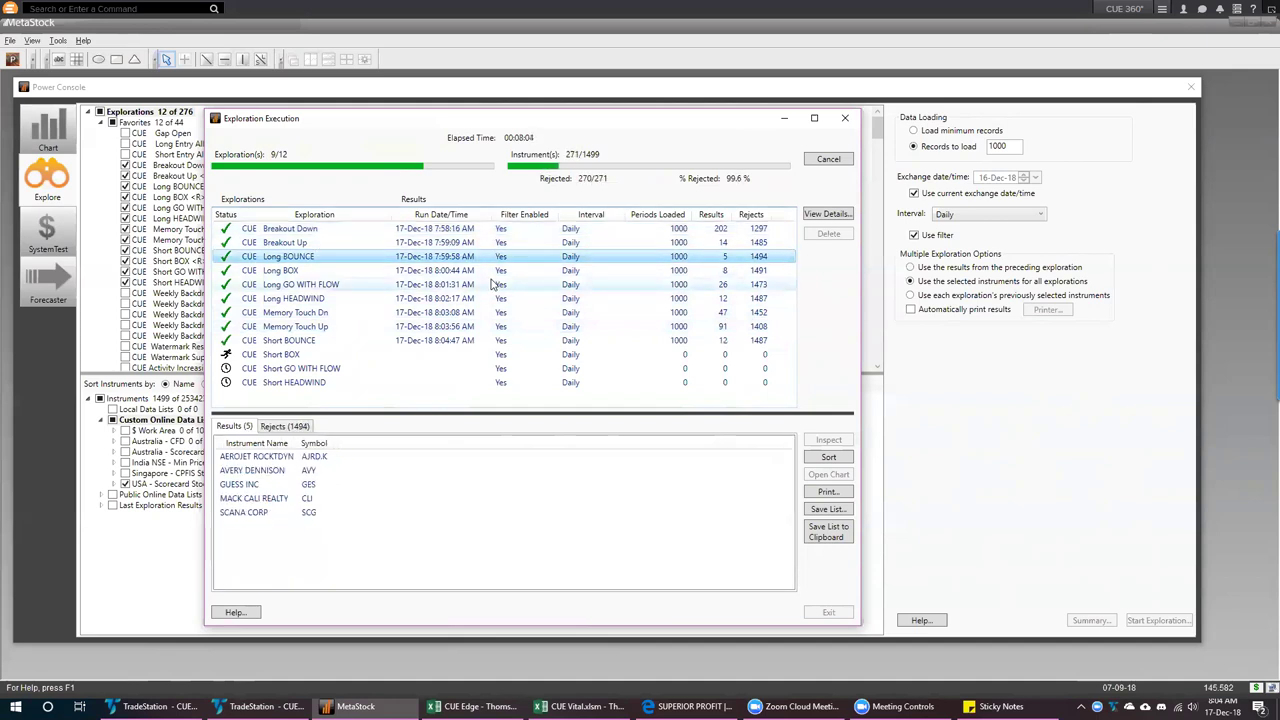
key("Down")
key("Down")
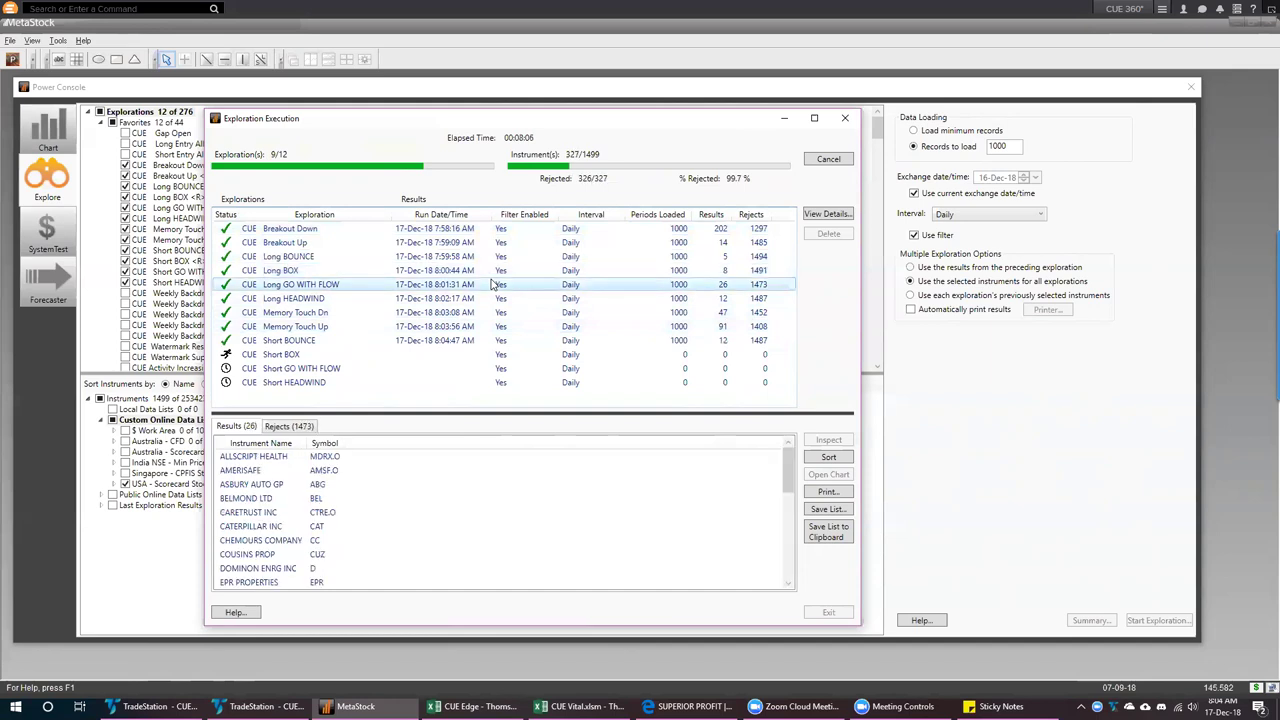
key("Down")
key("Down")
key("Down")
key("Down")
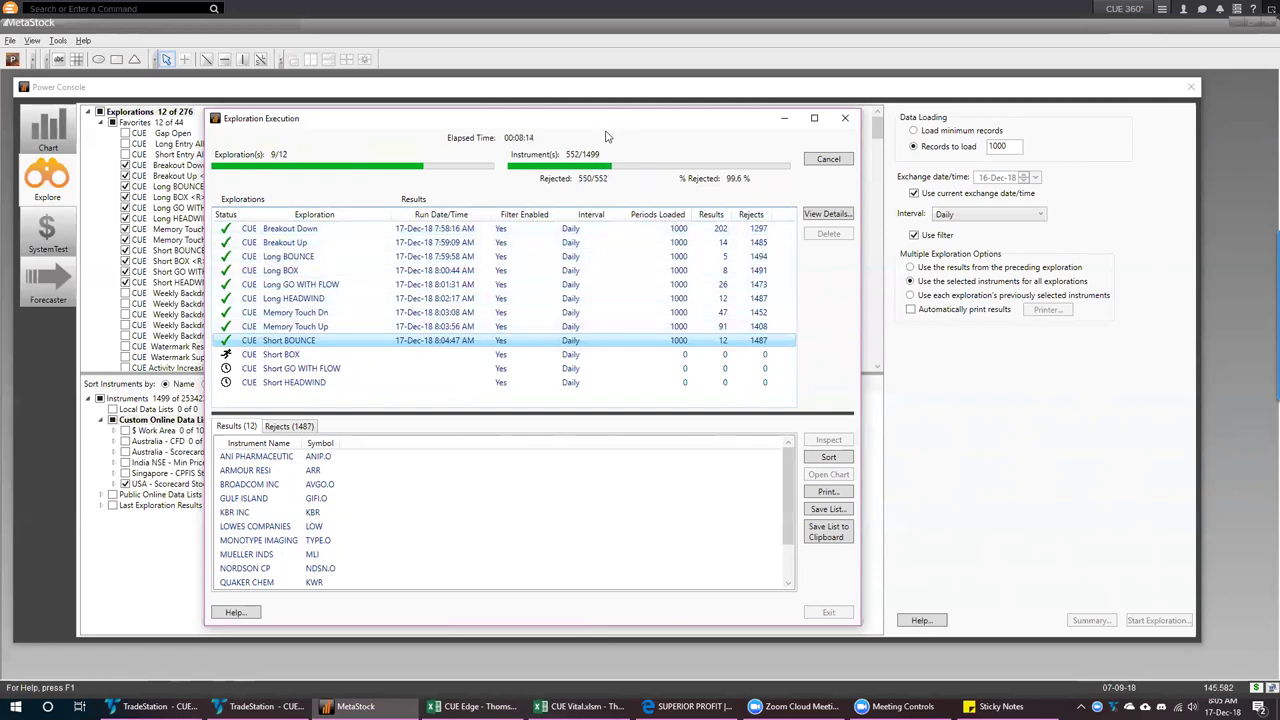
Open a chart of .AXJO from the Power Console and delete the CUE Relative Performance line from its weekly chart
left_click(122, 103)
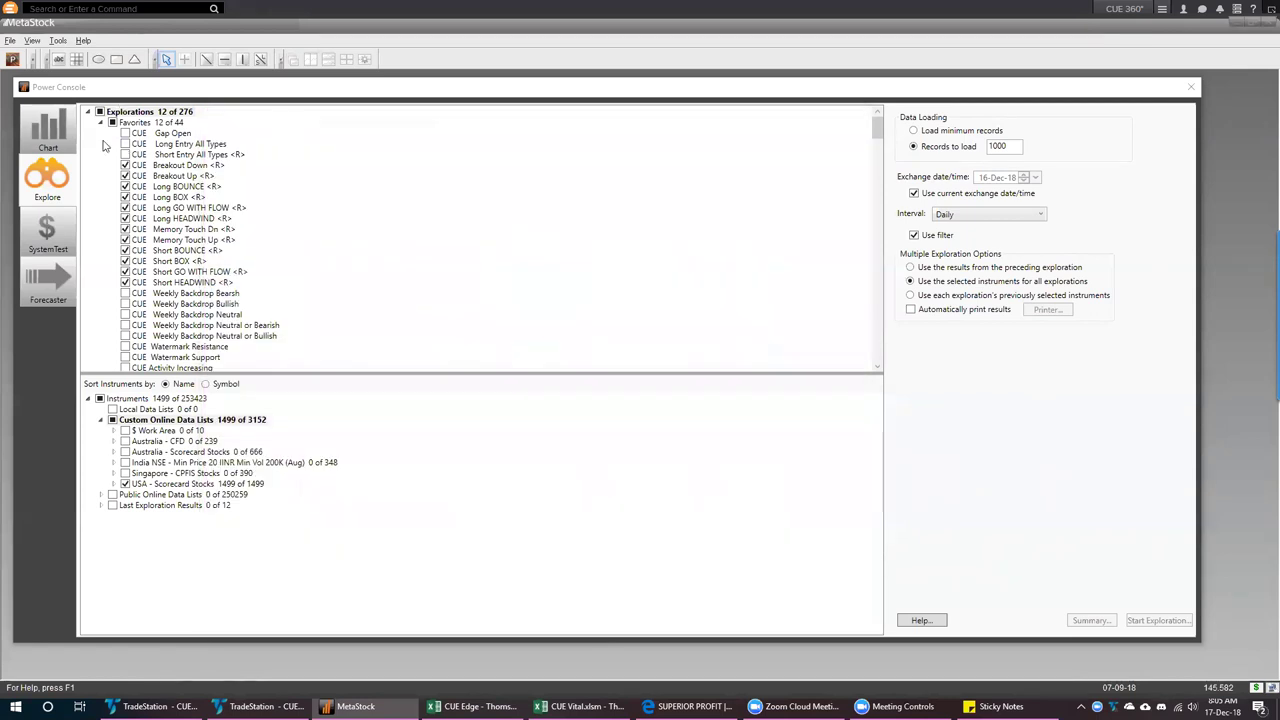
left_click(47, 128)
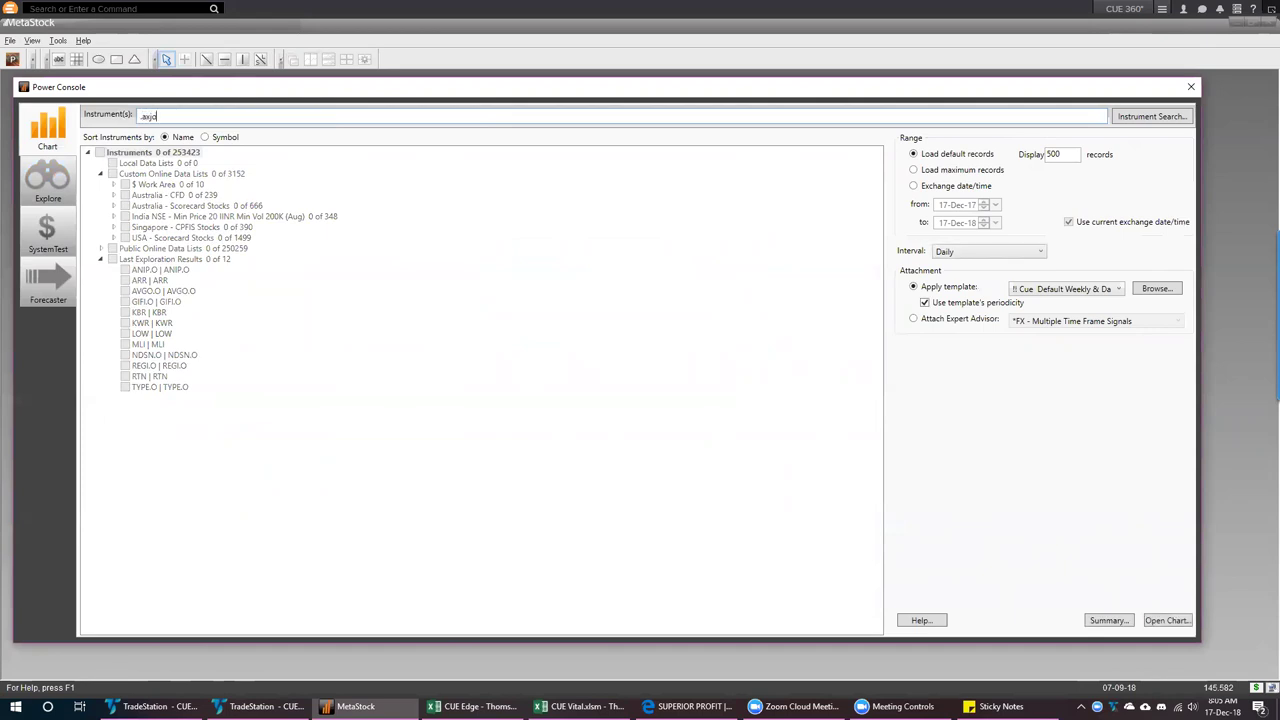
type(".axjo")
key("Return")
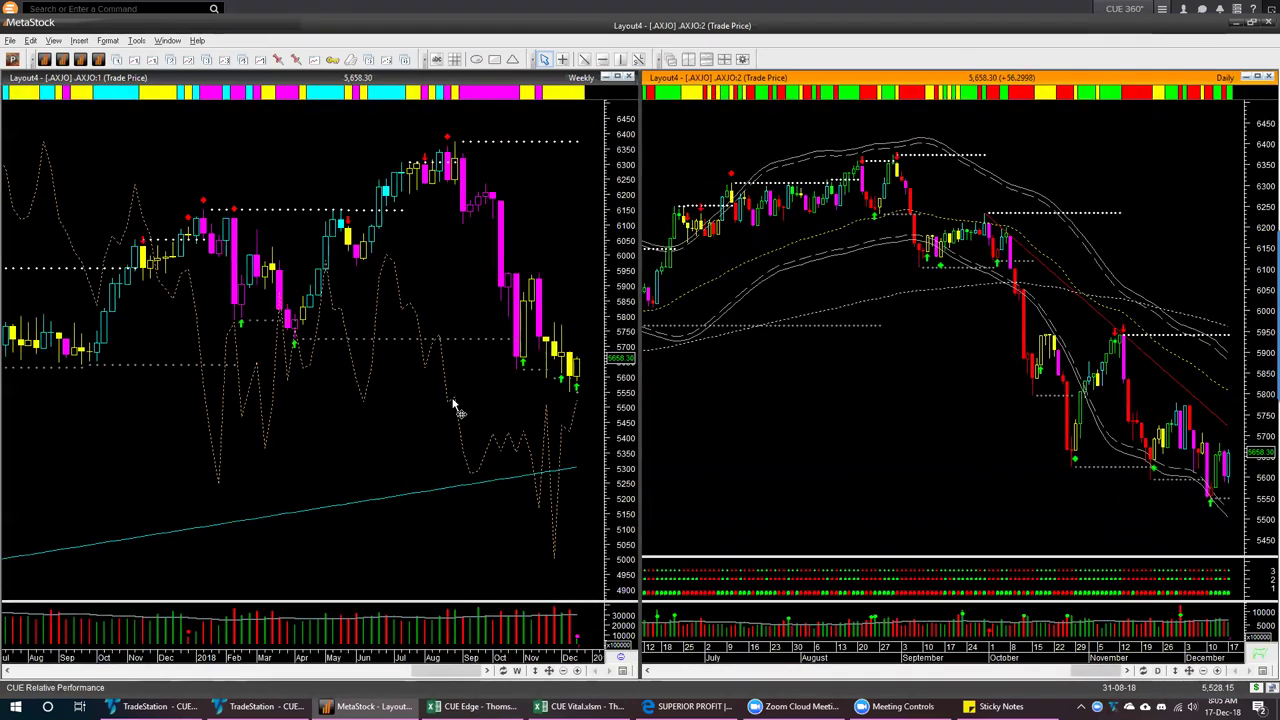
left_click(453, 405)
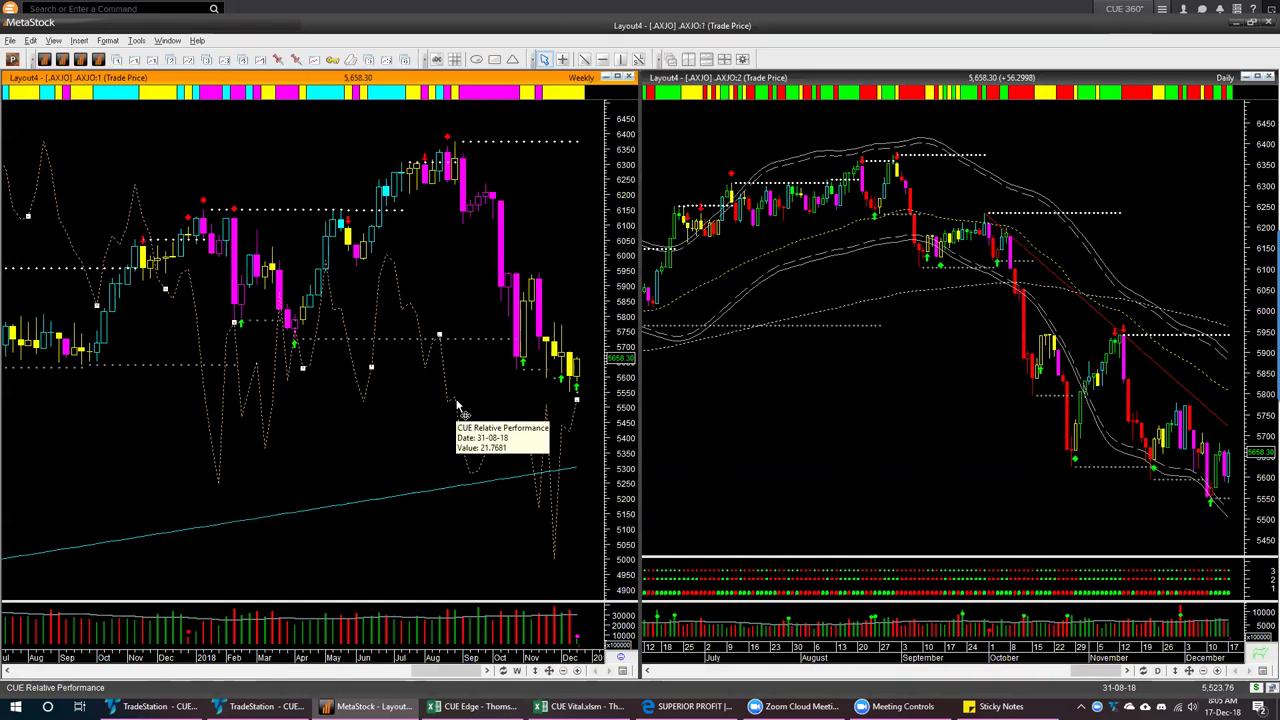
key("Delete")
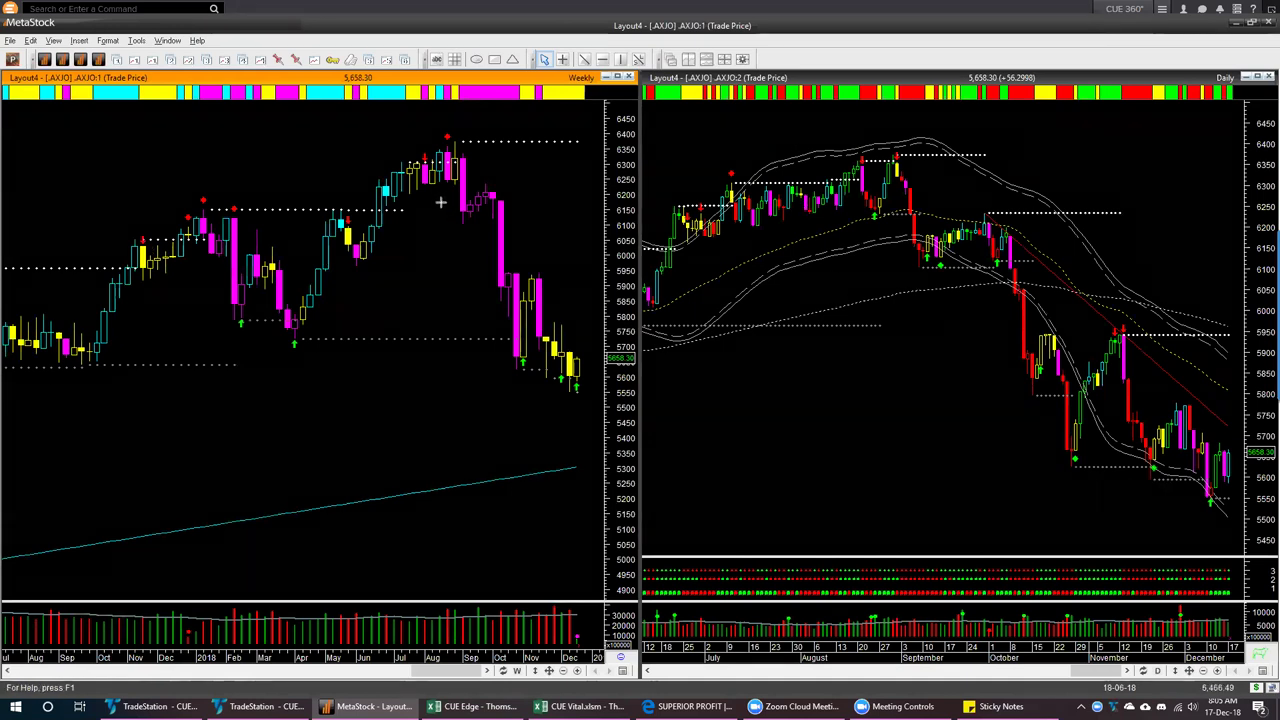
Mark the .AXJO weekly decline and latest candles, plus the daily downtrend and recent lows, with temporary arrows, and clear them
left_click_drag(439, 203, 549, 389)
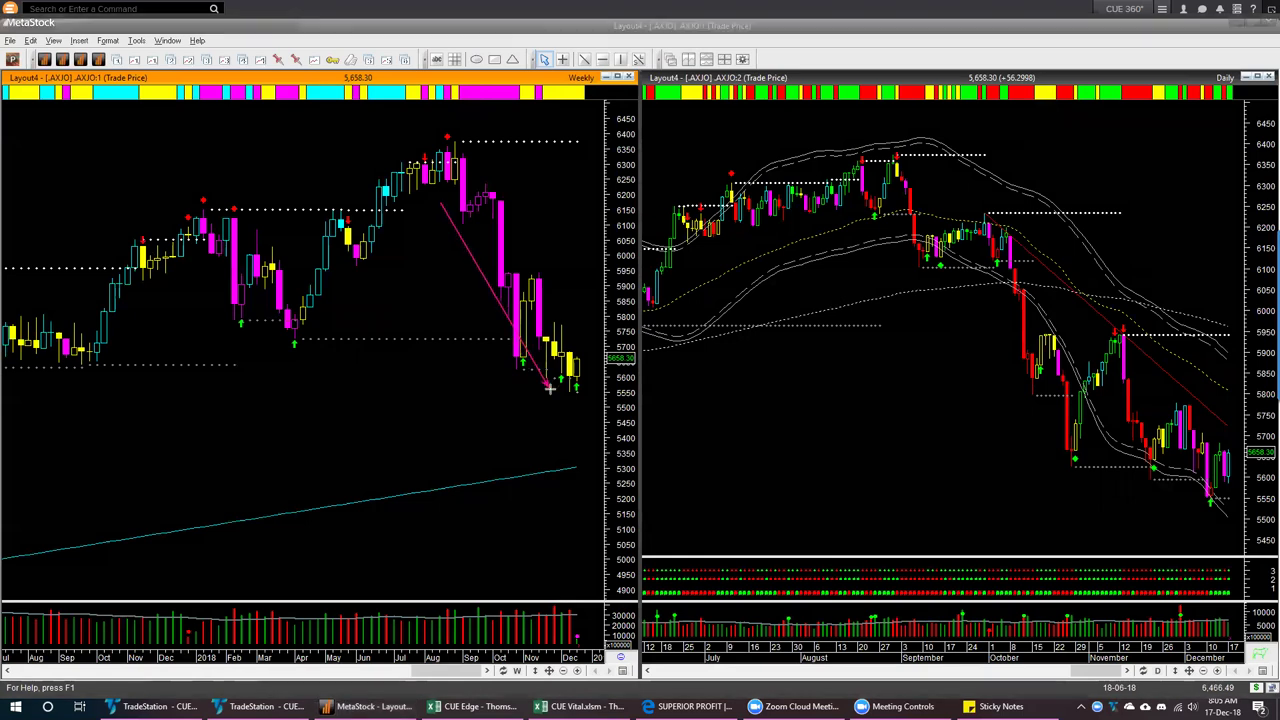
mouse_move(590, 369)
left_mouse_down()
mouse_move(598, 381)
mouse_move(587, 375)
left_mouse_up()
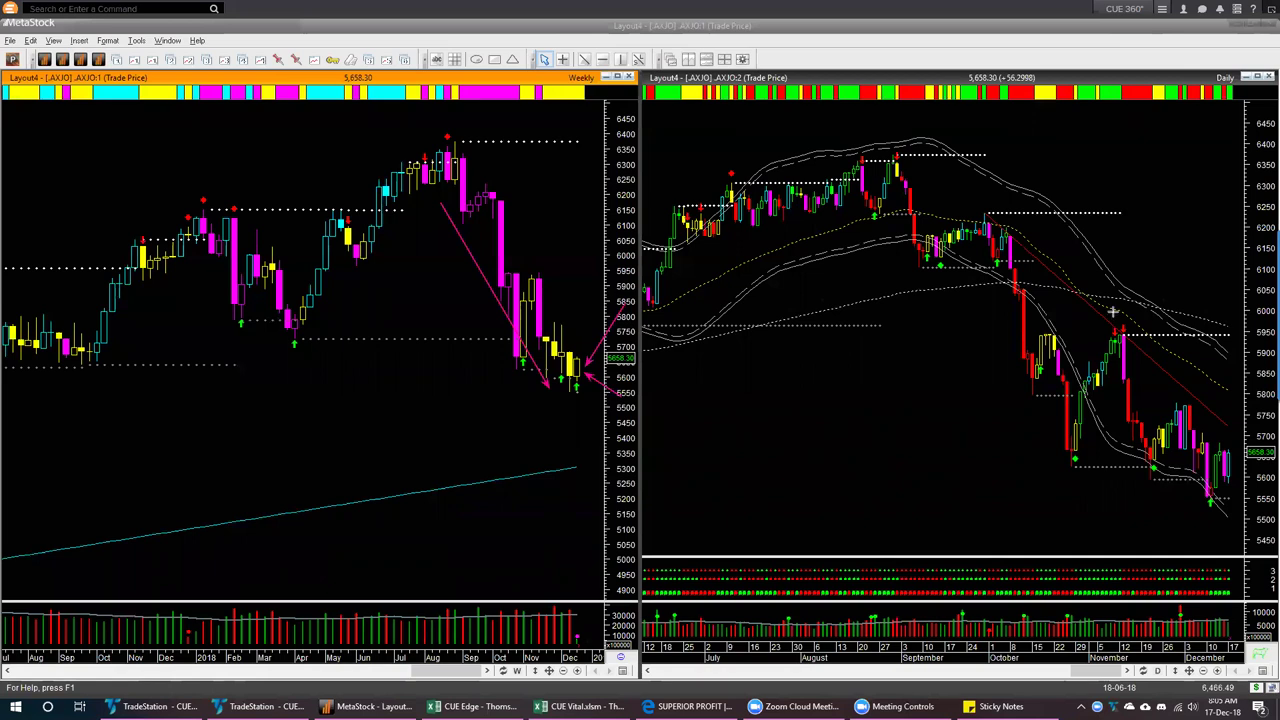
left_click_drag(1118, 324, 1228, 412)
mouse_move(1116, 472)
left_mouse_down()
mouse_move(1231, 490)
mouse_move(1262, 474)
left_mouse_up()
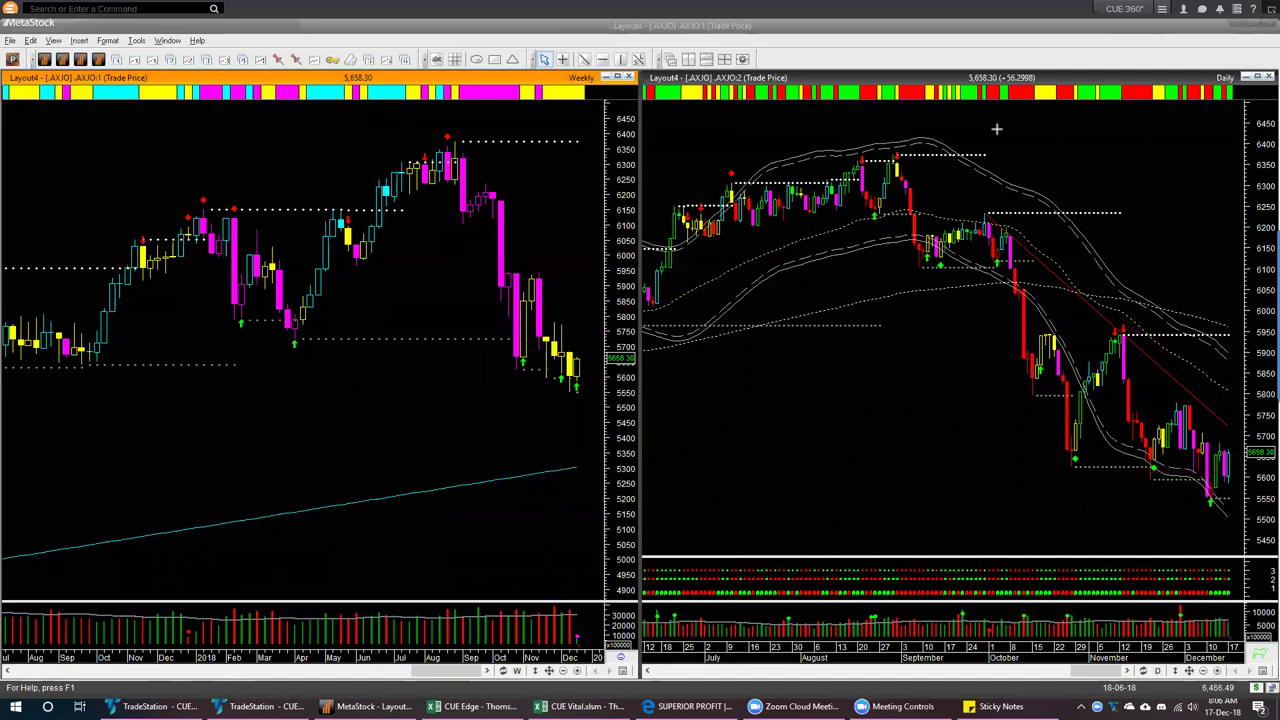
Switch the weekly and daily charts to the .CSI300 index
left_click(716, 122)
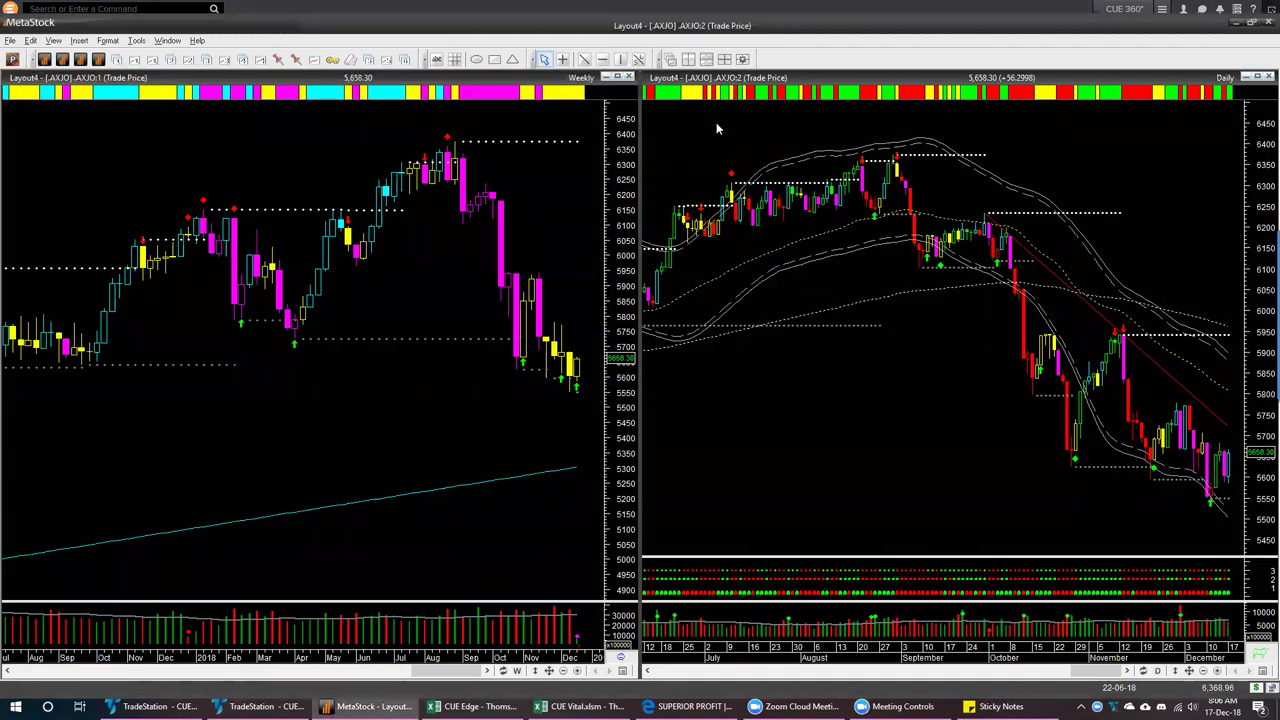
type(".c")
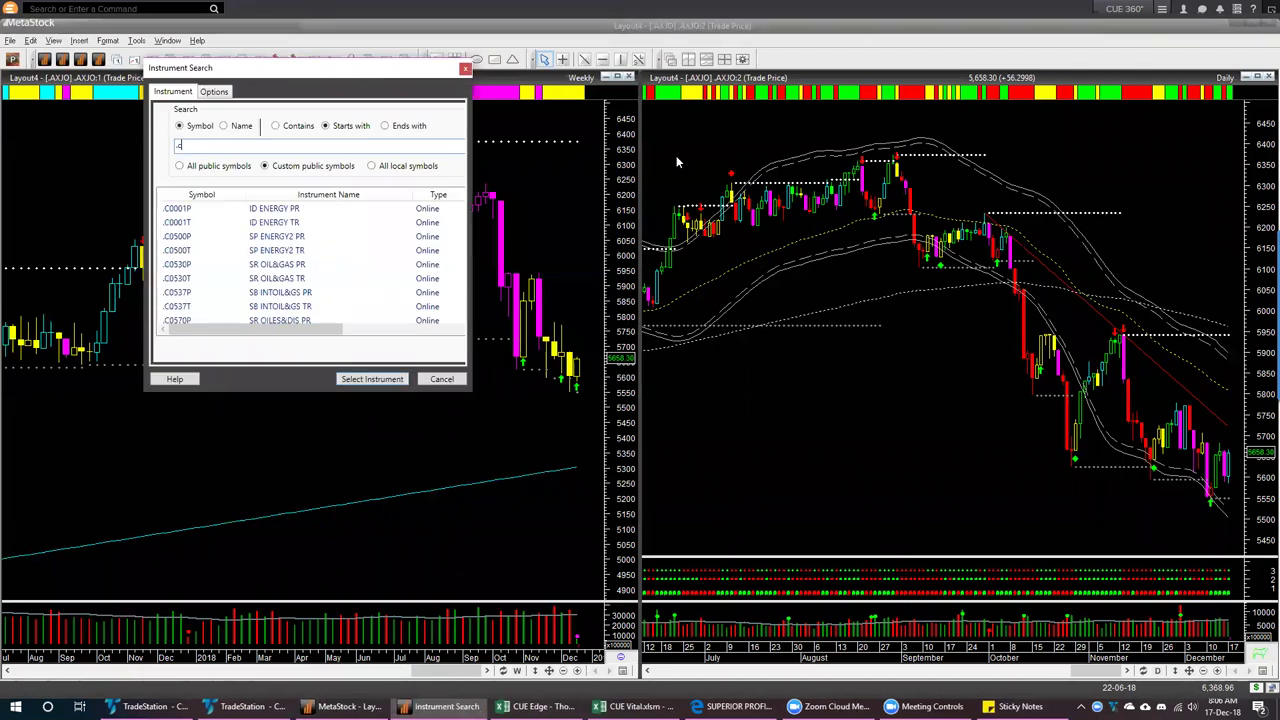
type("si300")
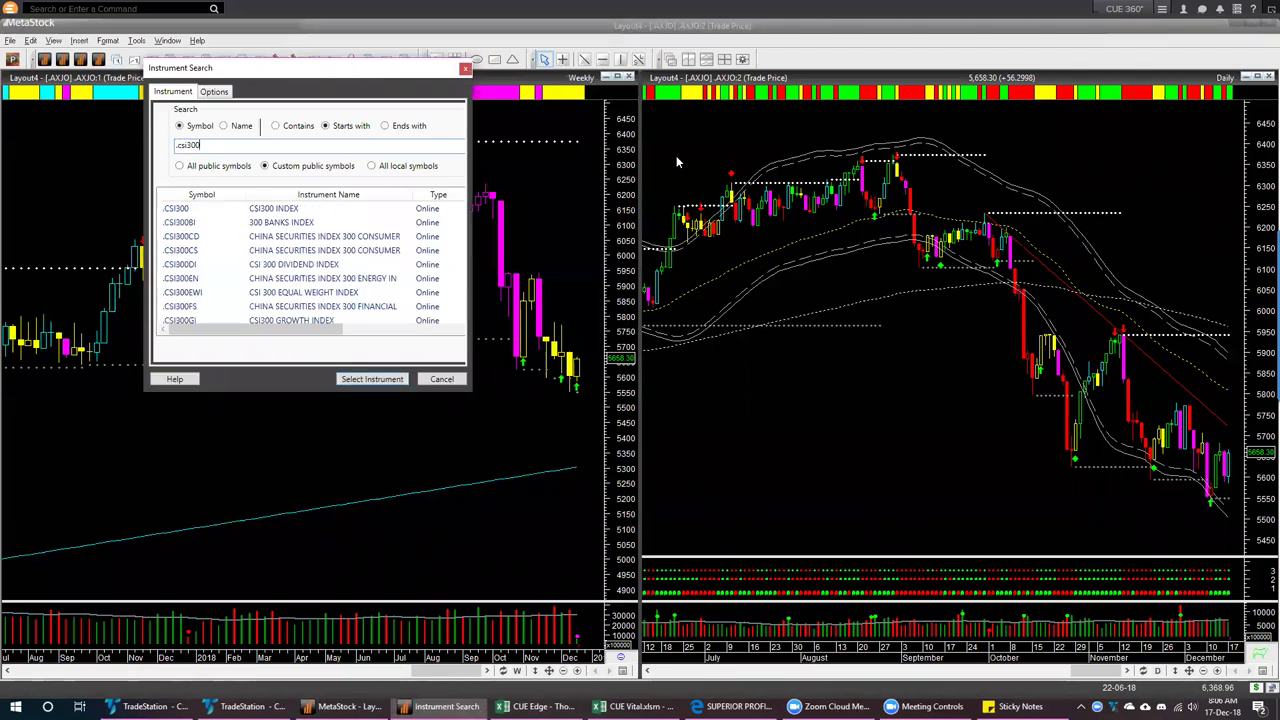
key("Return")
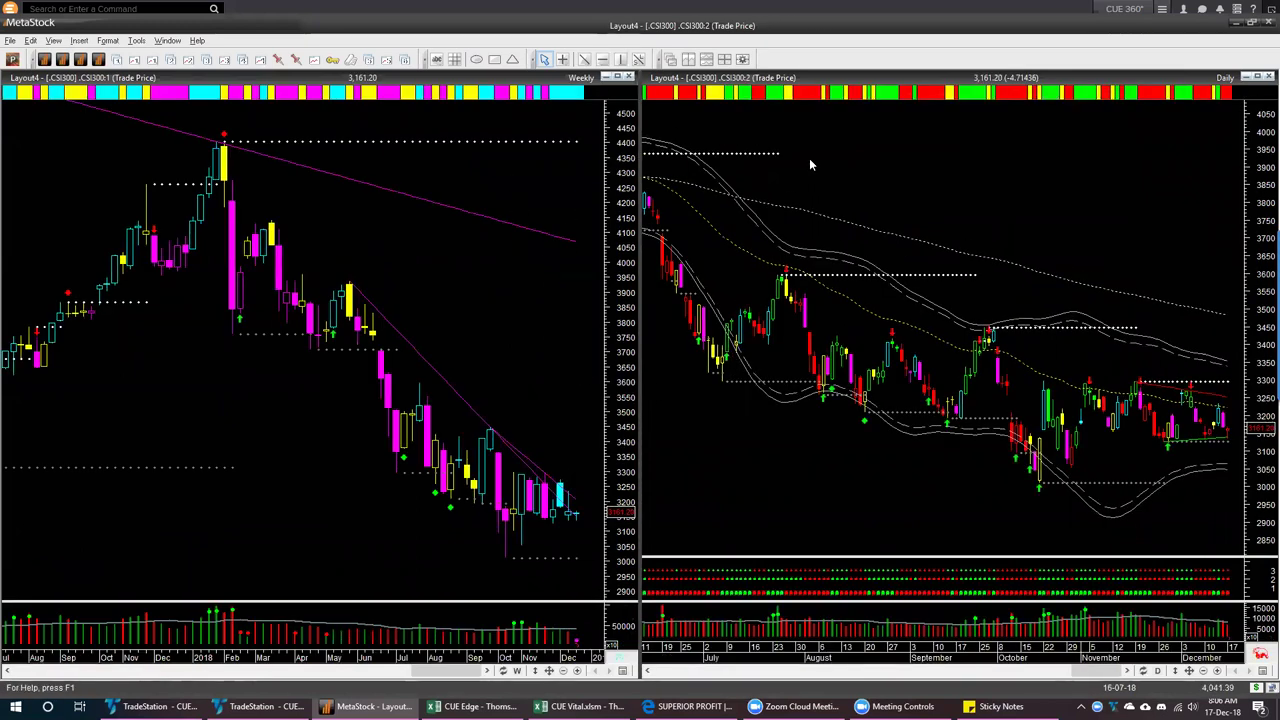
Mark the .CSI300 weekly downtrend and latest candles, plus the recent daily range, with temporary arrows, and clear them
left_click_drag(450, 357, 595, 506)
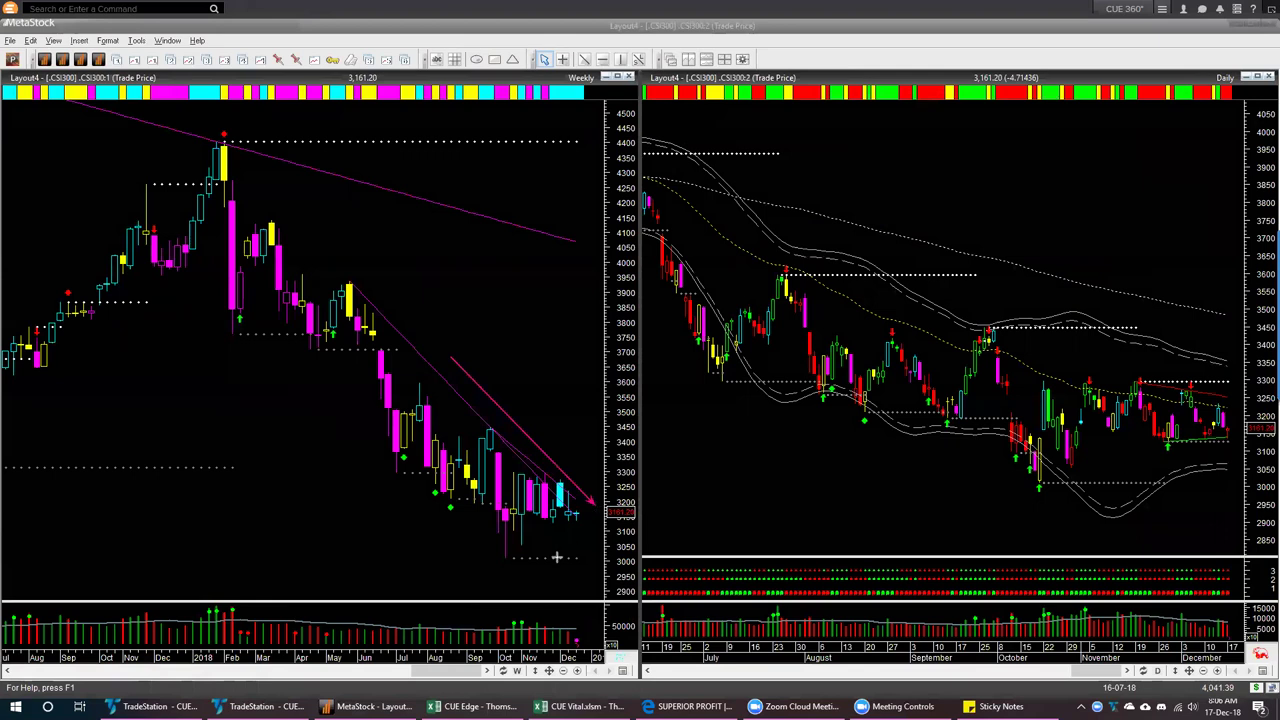
left_click_drag(532, 580, 563, 533)
left_click_drag(526, 462, 591, 514)
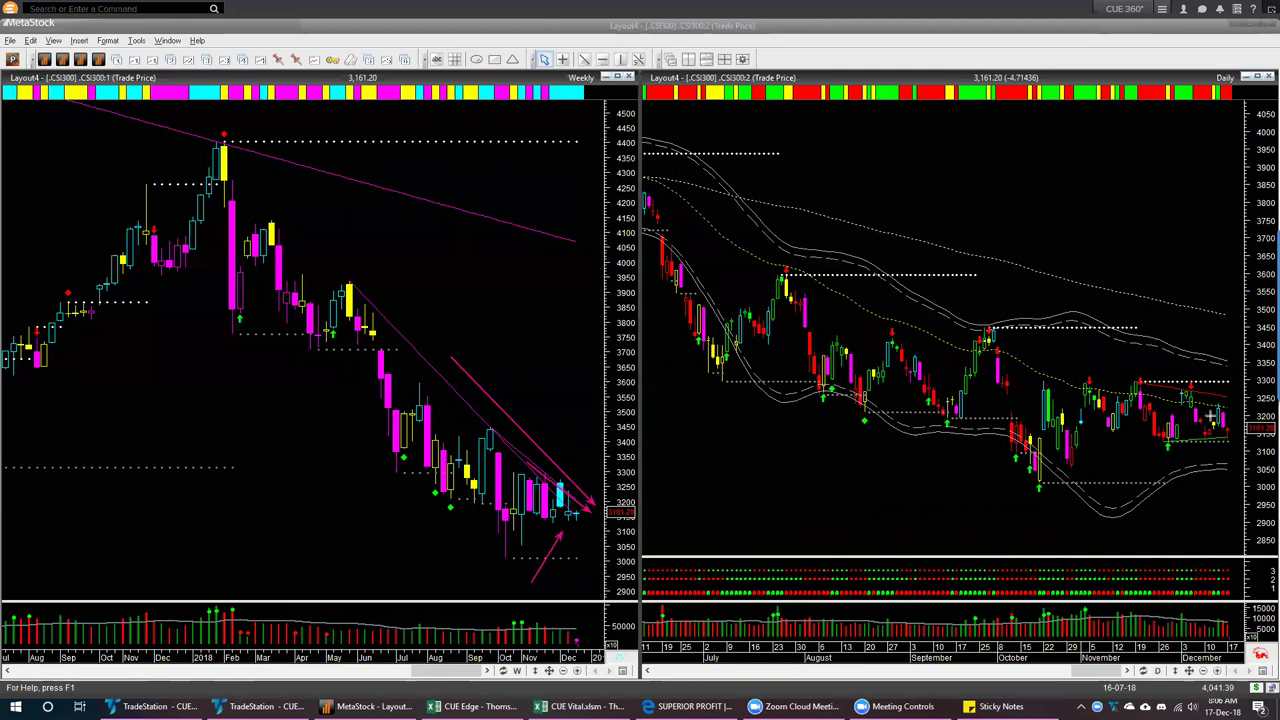
left_click_drag(1166, 385, 1242, 400)
left_click(1199, 447)
left_click_drag(1245, 451, 1250, 443)
key("Escape")
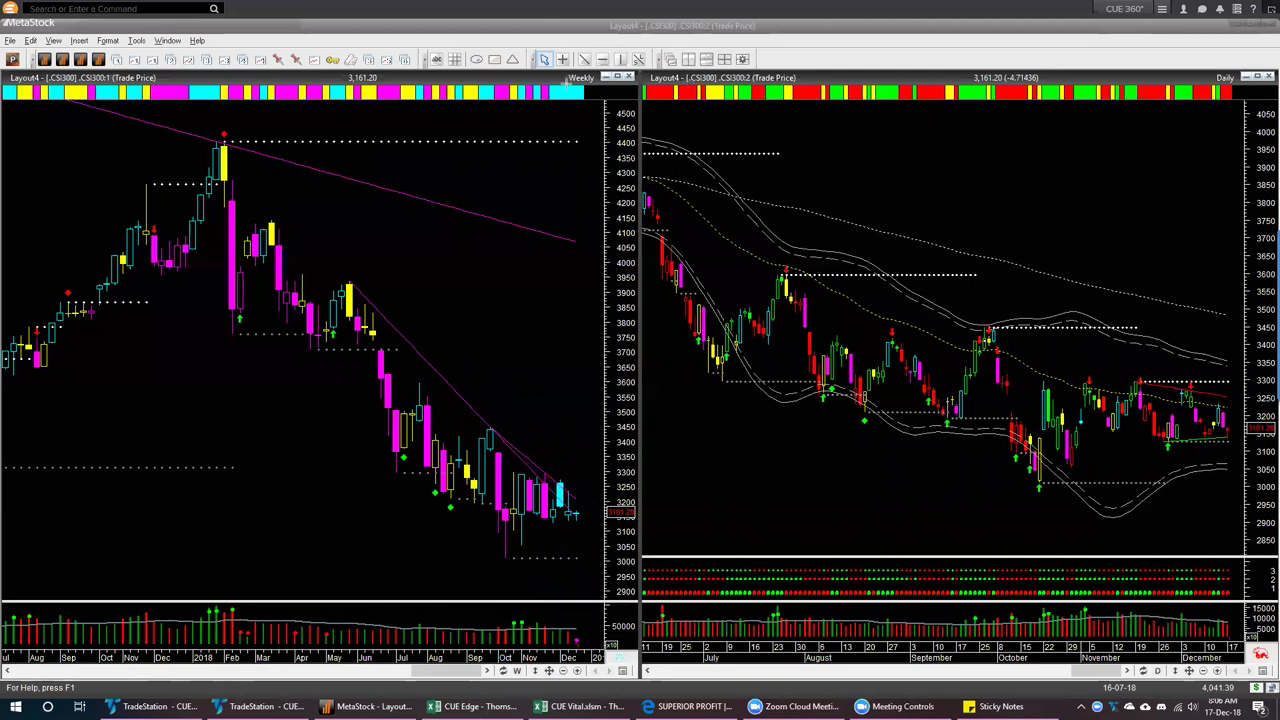
Switch the weekly and daily charts to the Hang Seng index, .HSI
left_click(892, 190)
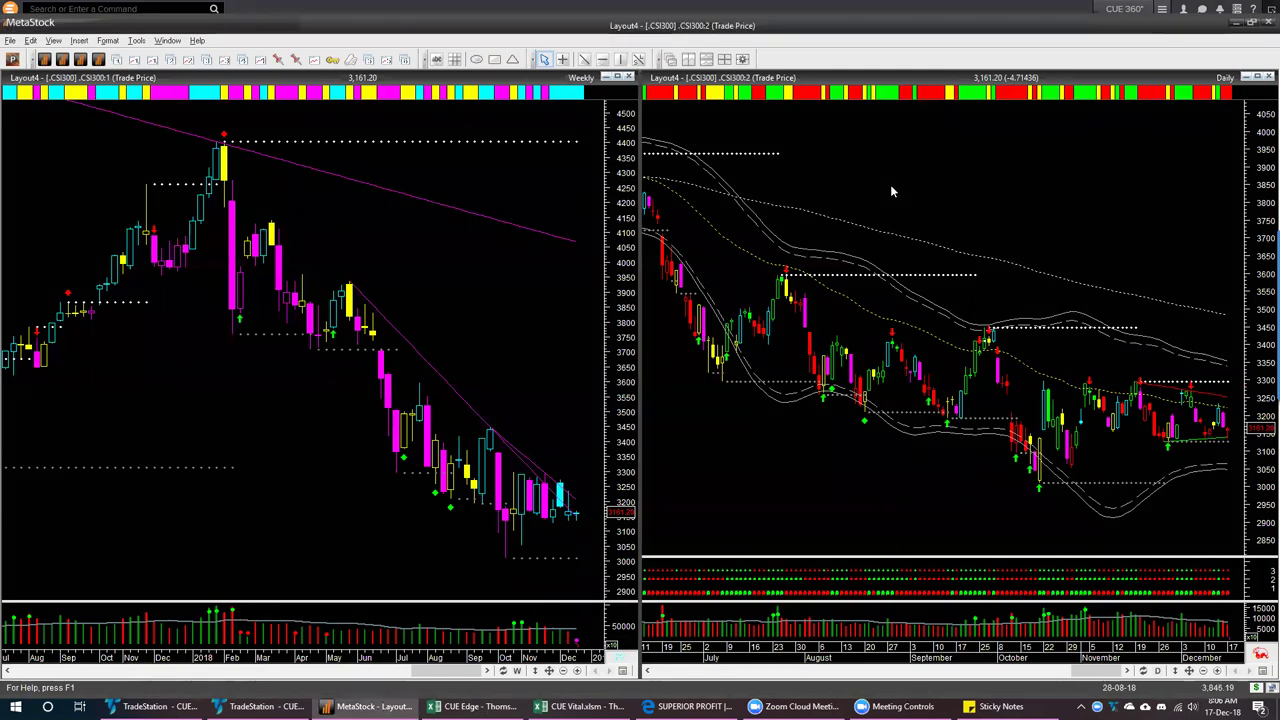
type(".hsi")
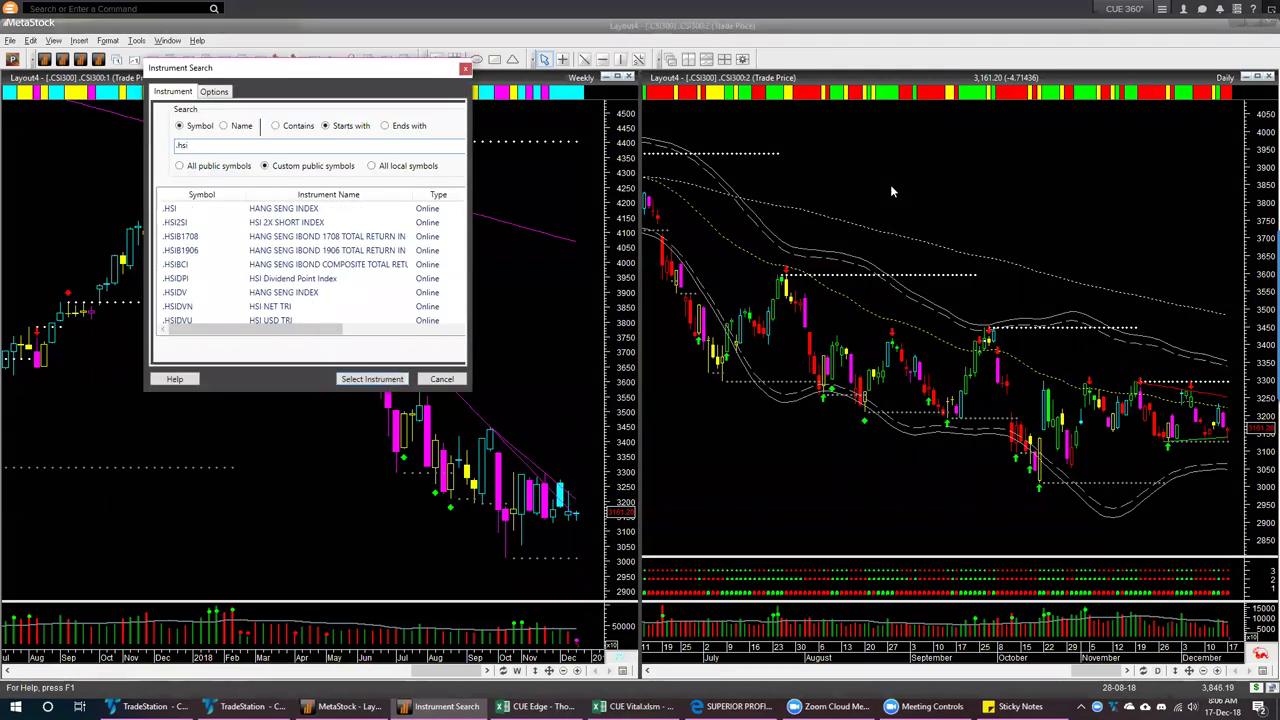
key("Return")
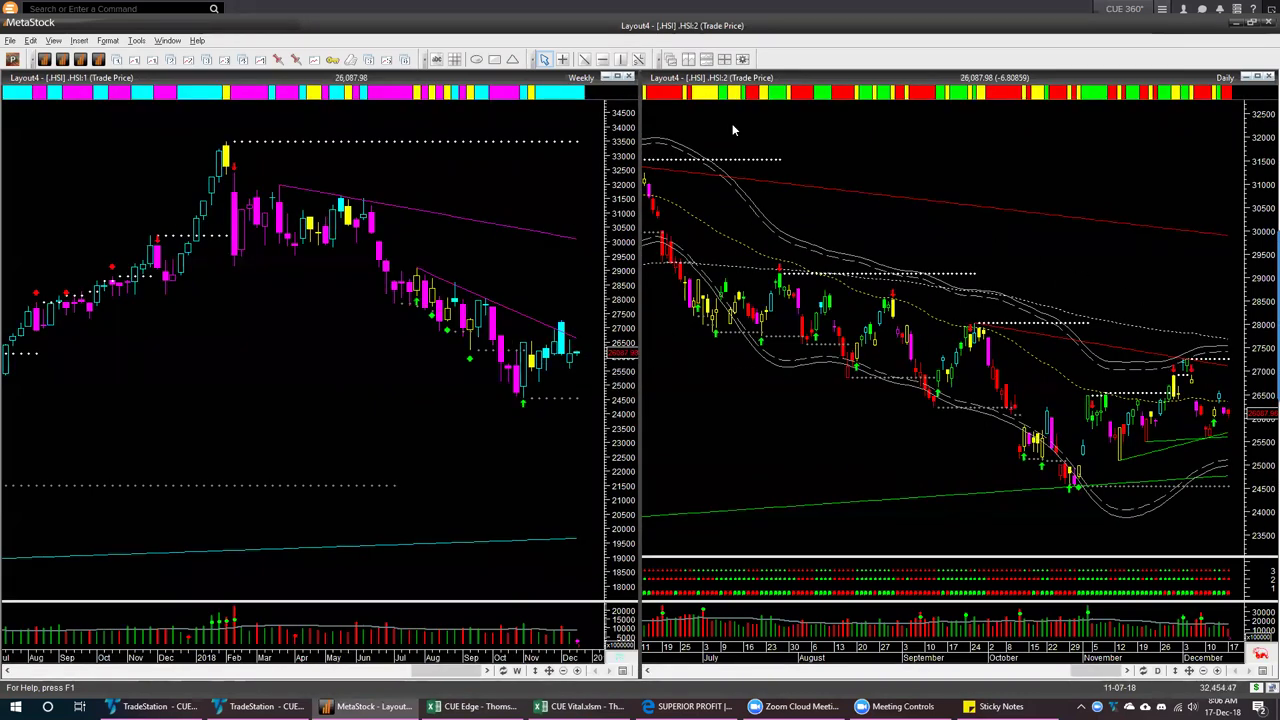
Mark the .HSI weekly downtrend and possible breakout, plus the converging daily trendlines, with temporary arrows, and clear them
left_click_drag(432, 260, 580, 325)
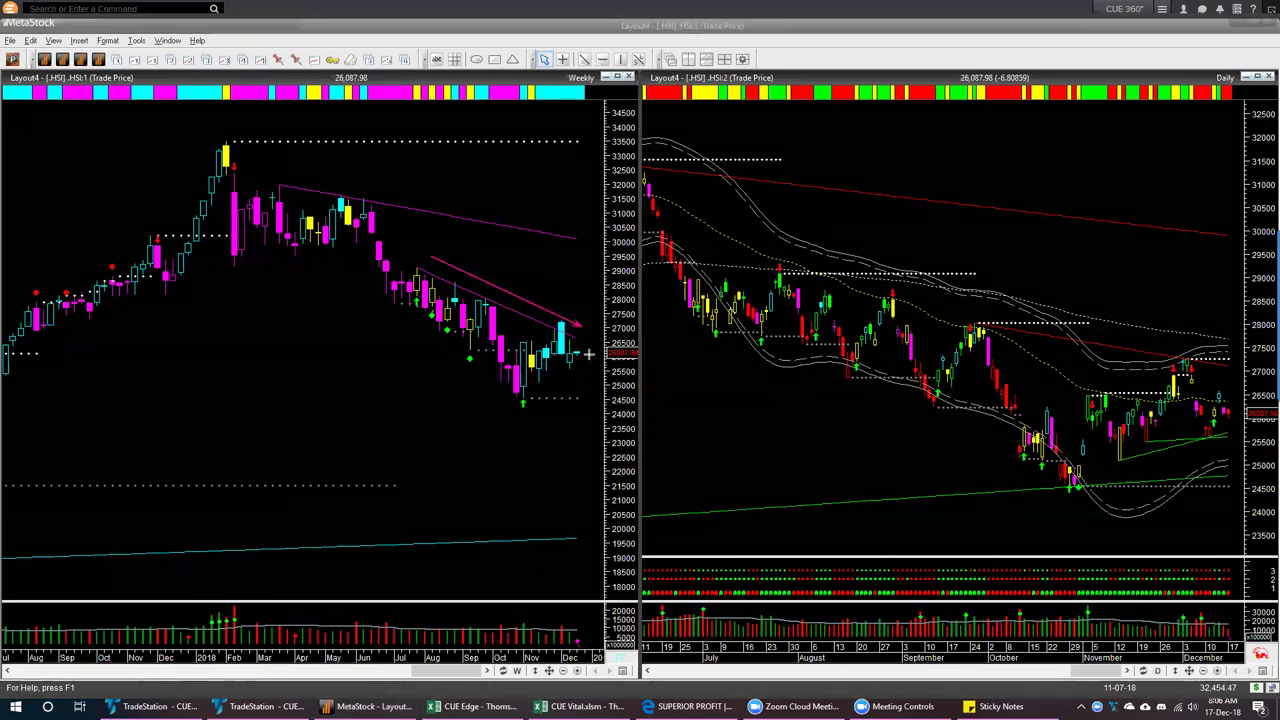
left_click_drag(586, 352, 597, 330)
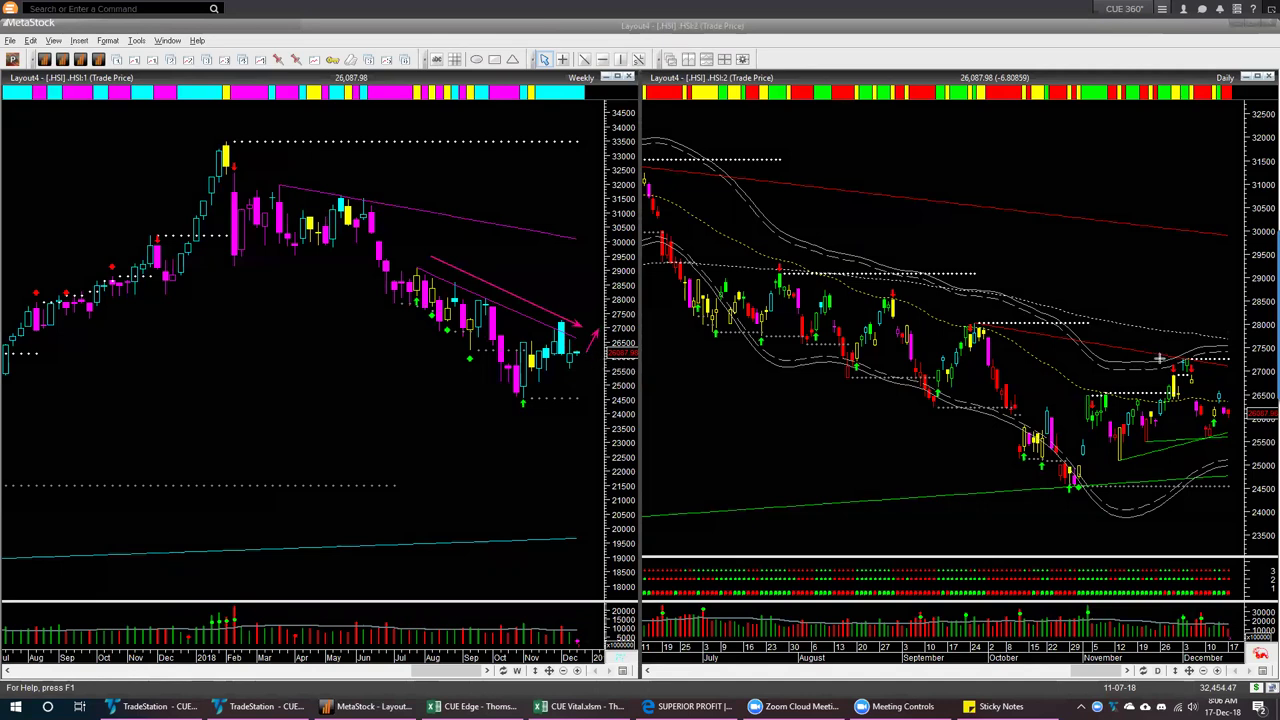
left_click_drag(1148, 357, 1254, 372)
left_click_drag(1163, 456, 1240, 434)
left_click_drag(1229, 377, 1248, 342)
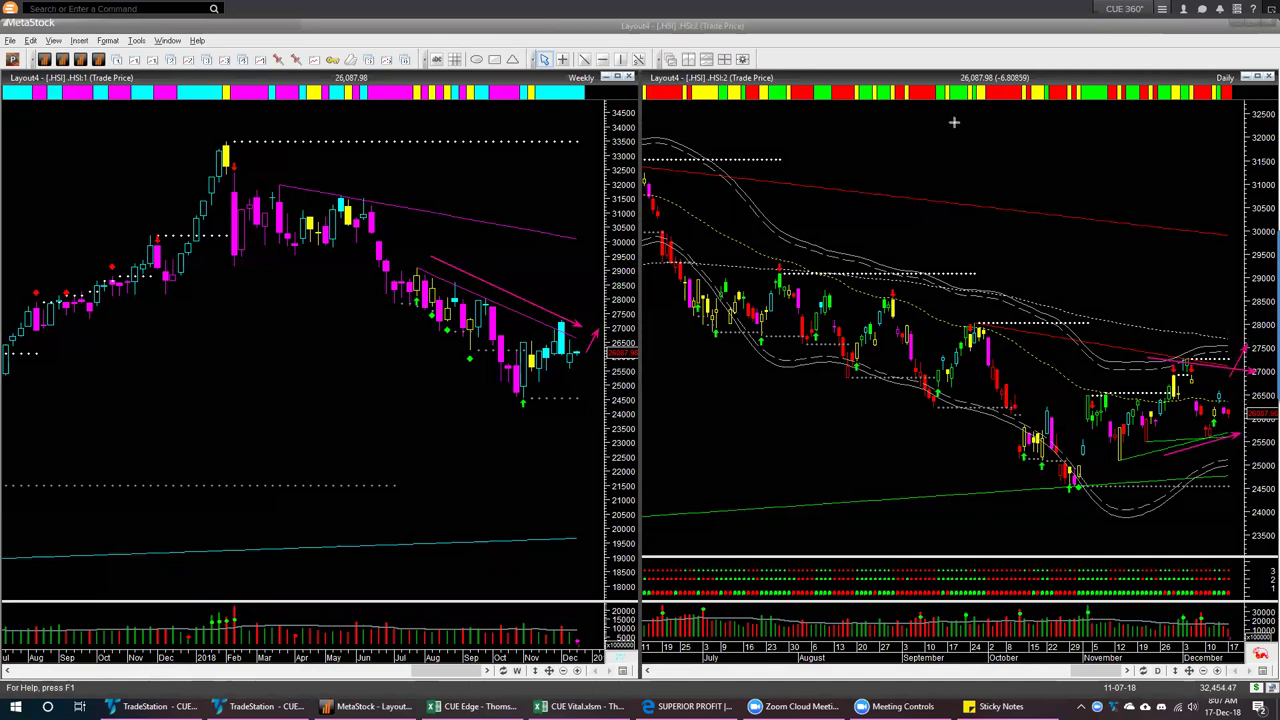
key("Escape")
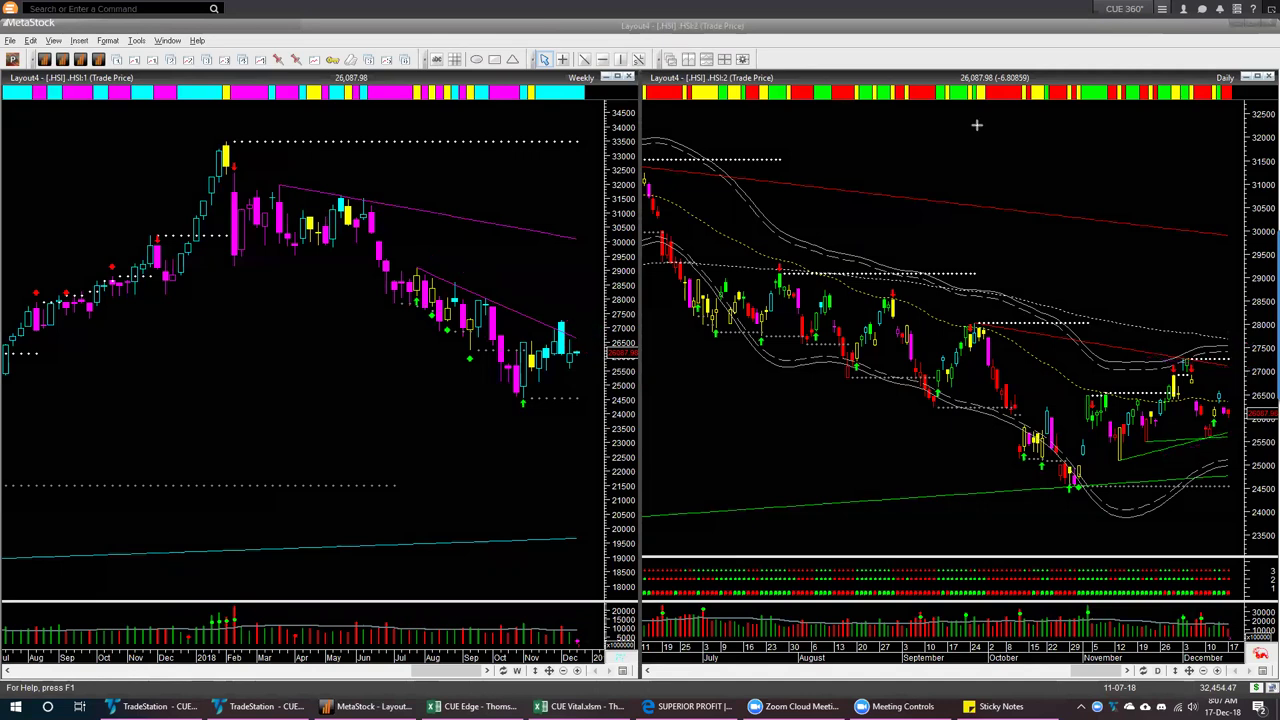
Switch the weekly and daily charts to the NIFTY 50 index, .NSEI
left_click(823, 170)
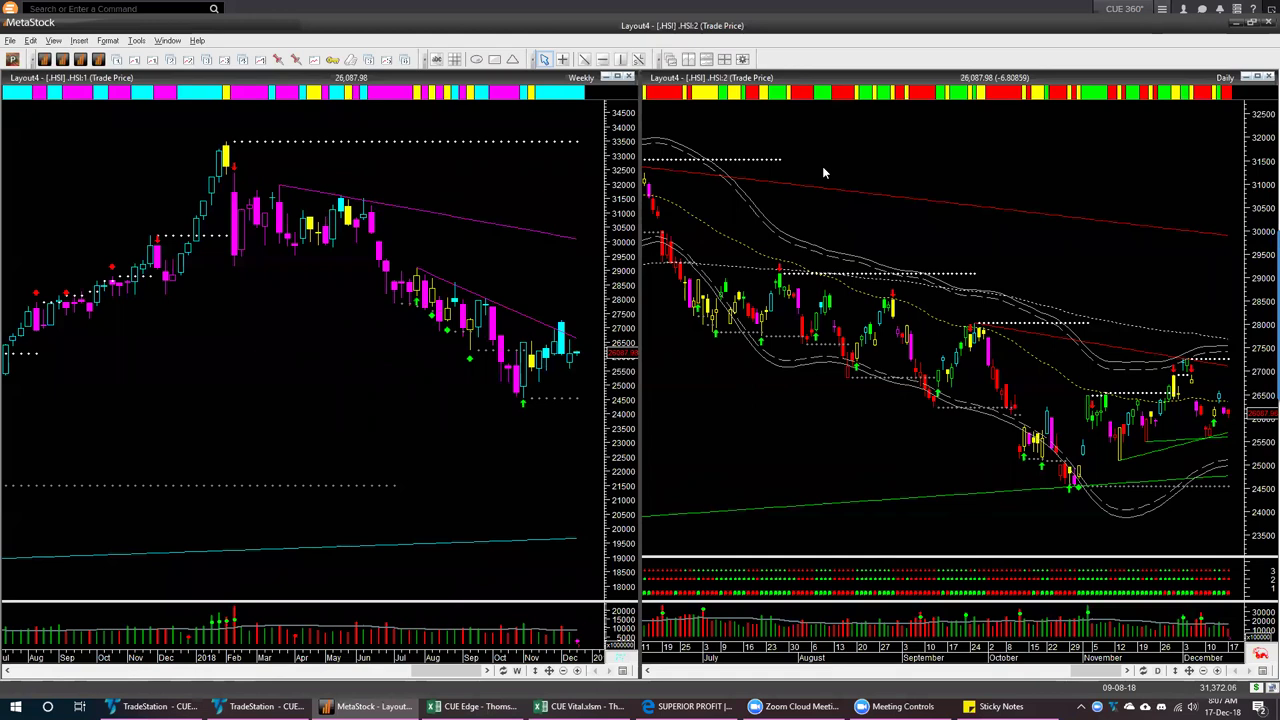
key("ctrl+o")
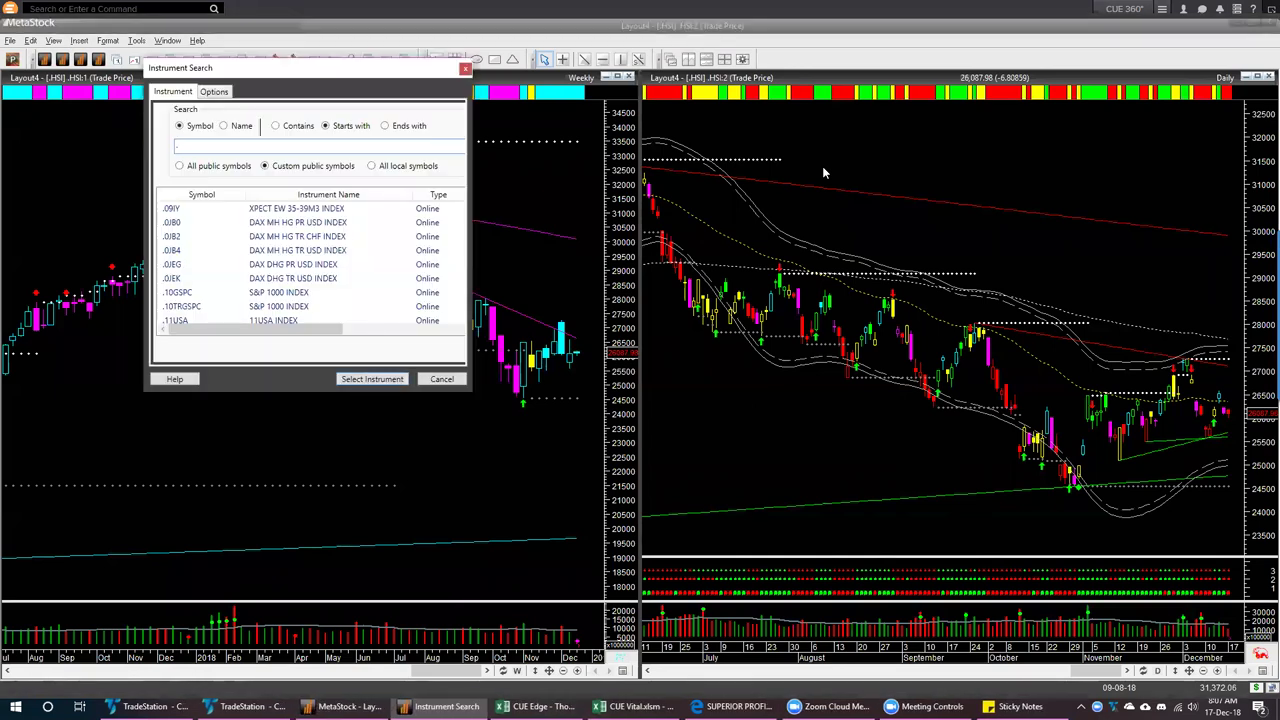
type(".nsei")
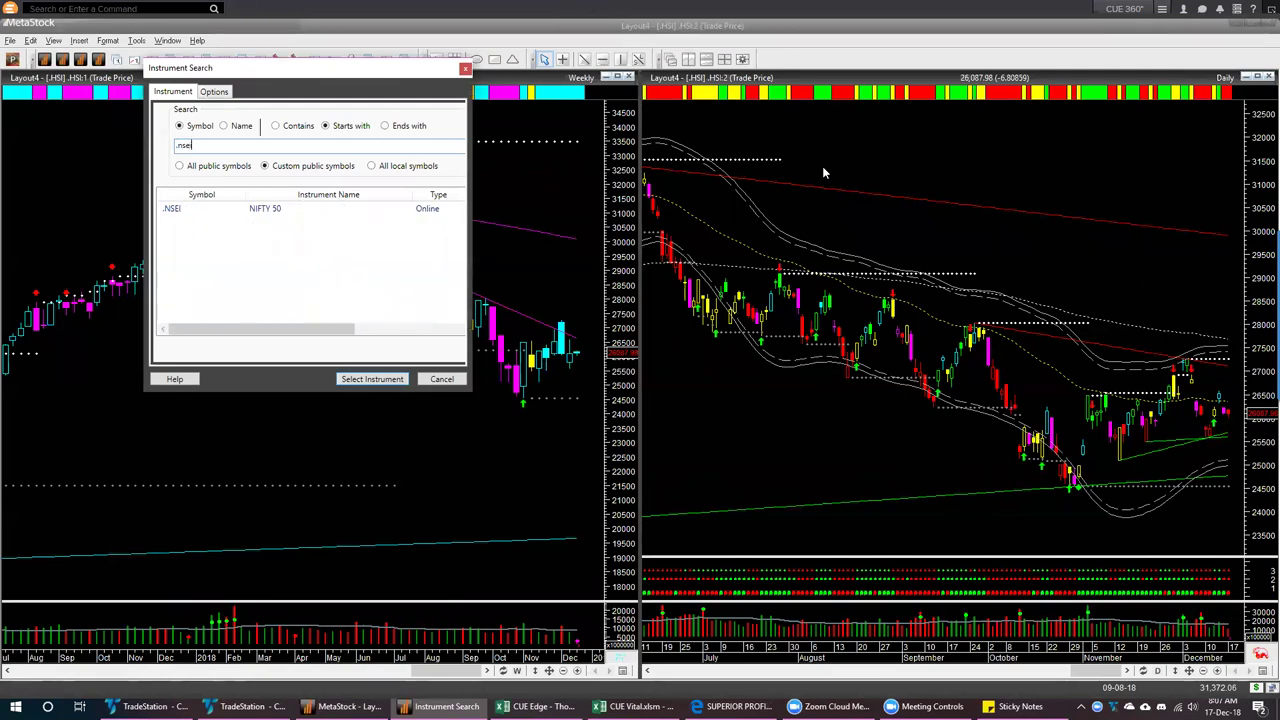
key("Return")
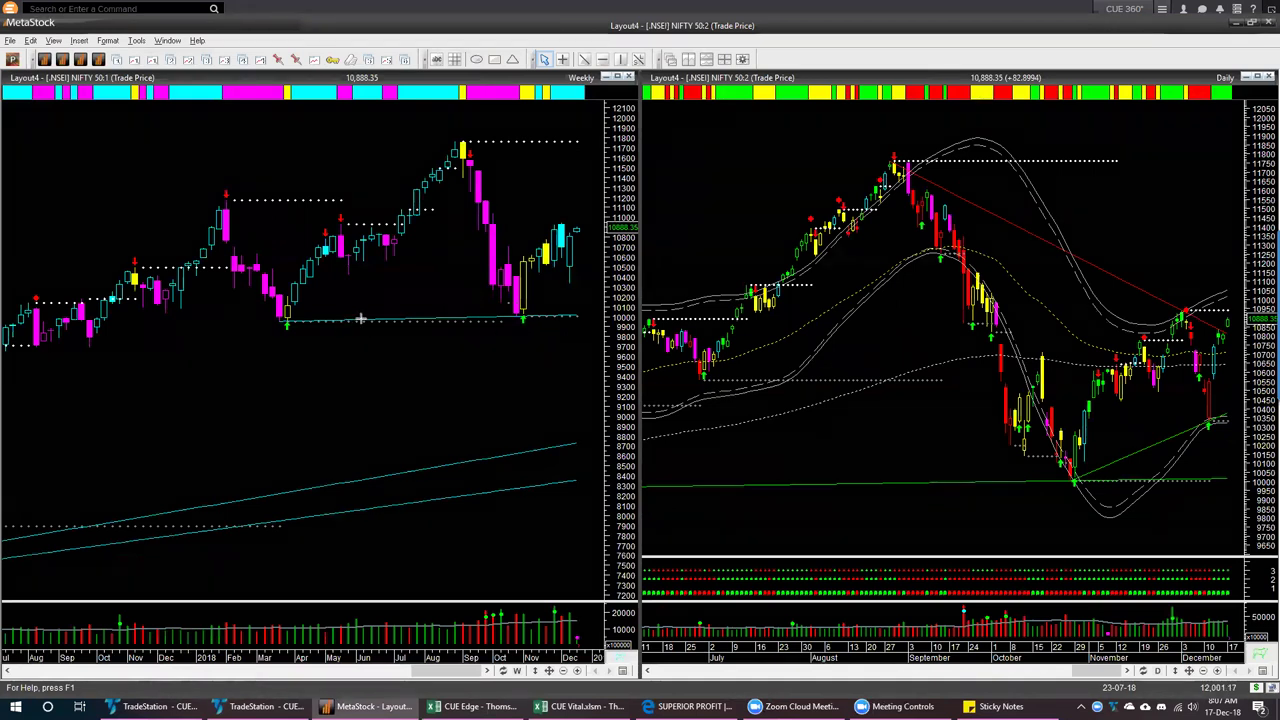
Mark the NIFTY 50 weekly support line and rebound, plus the latest weekly and daily candles, with temporary arrows, and clear them
mouse_move(287, 319)
left_mouse_down()
mouse_move(517, 322)
mouse_move(588, 264)
mouse_move(582, 240)
left_mouse_up()
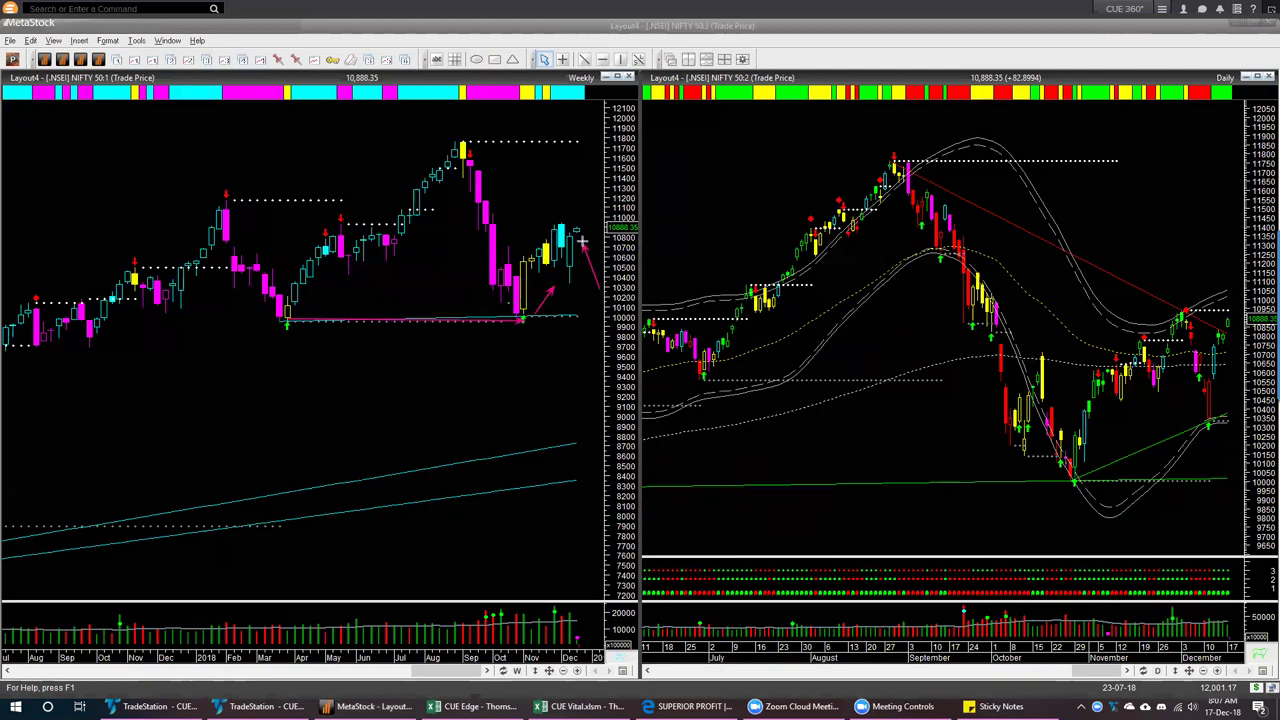
left_click_drag(1193, 262, 1226, 312)
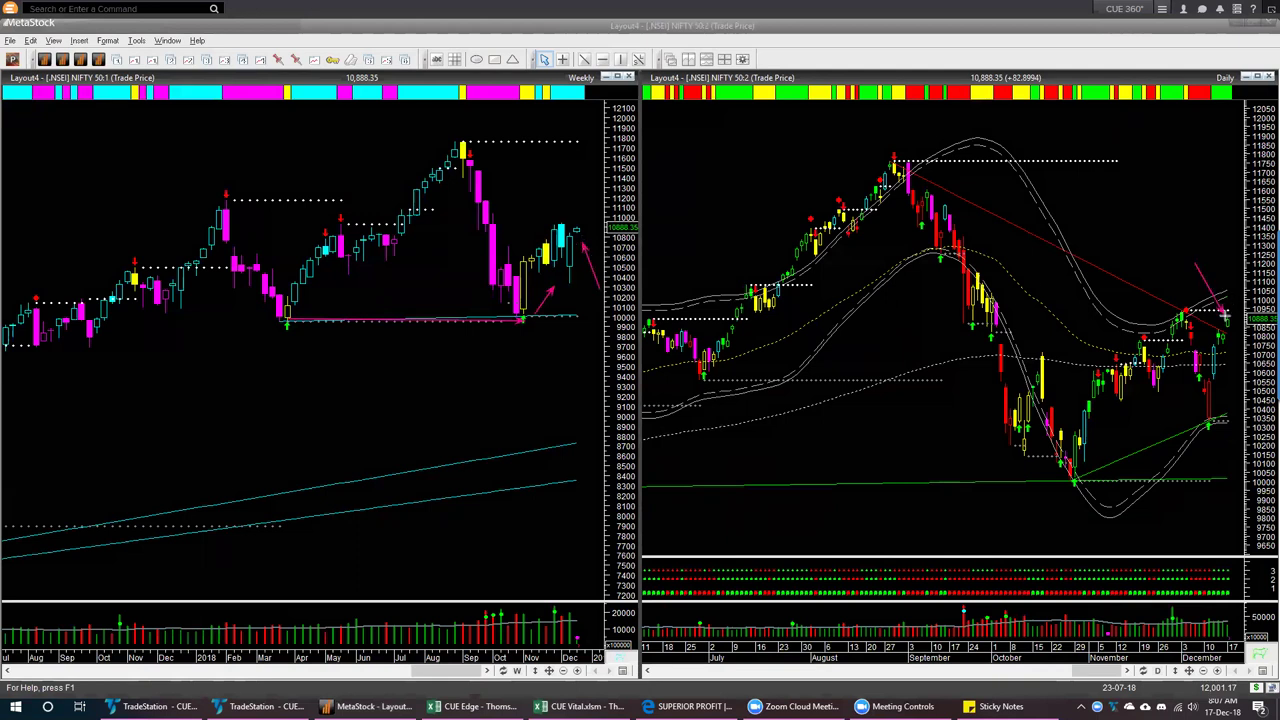
left_click(1238, 307)
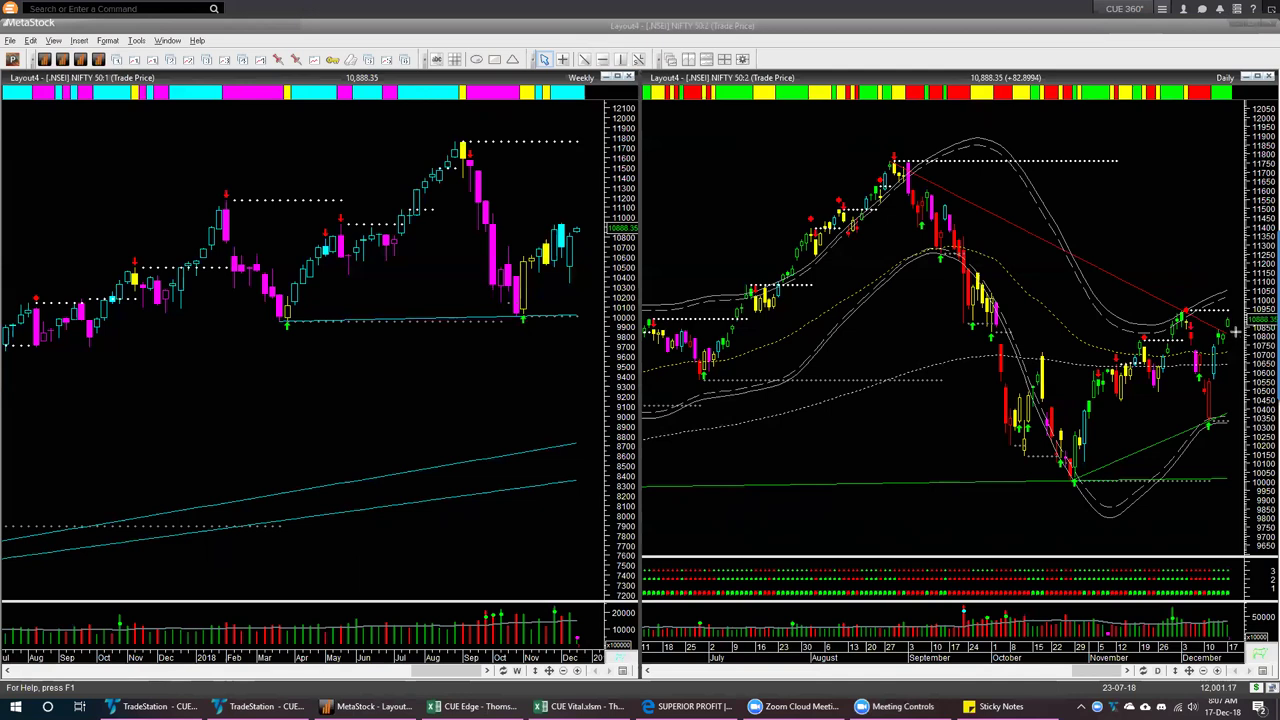
Switch the weekly and daily charts to the FTSE 100 index, .FTSE
left_click(1232, 314)
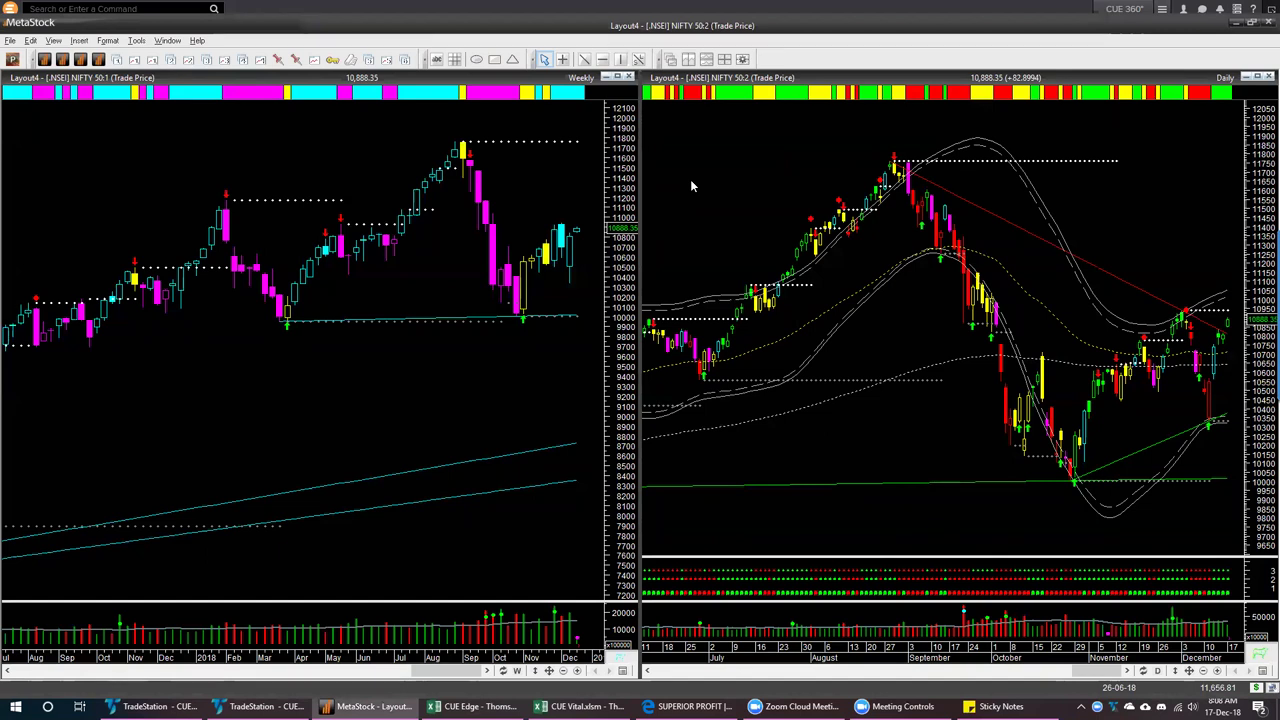
type(".FTSE")
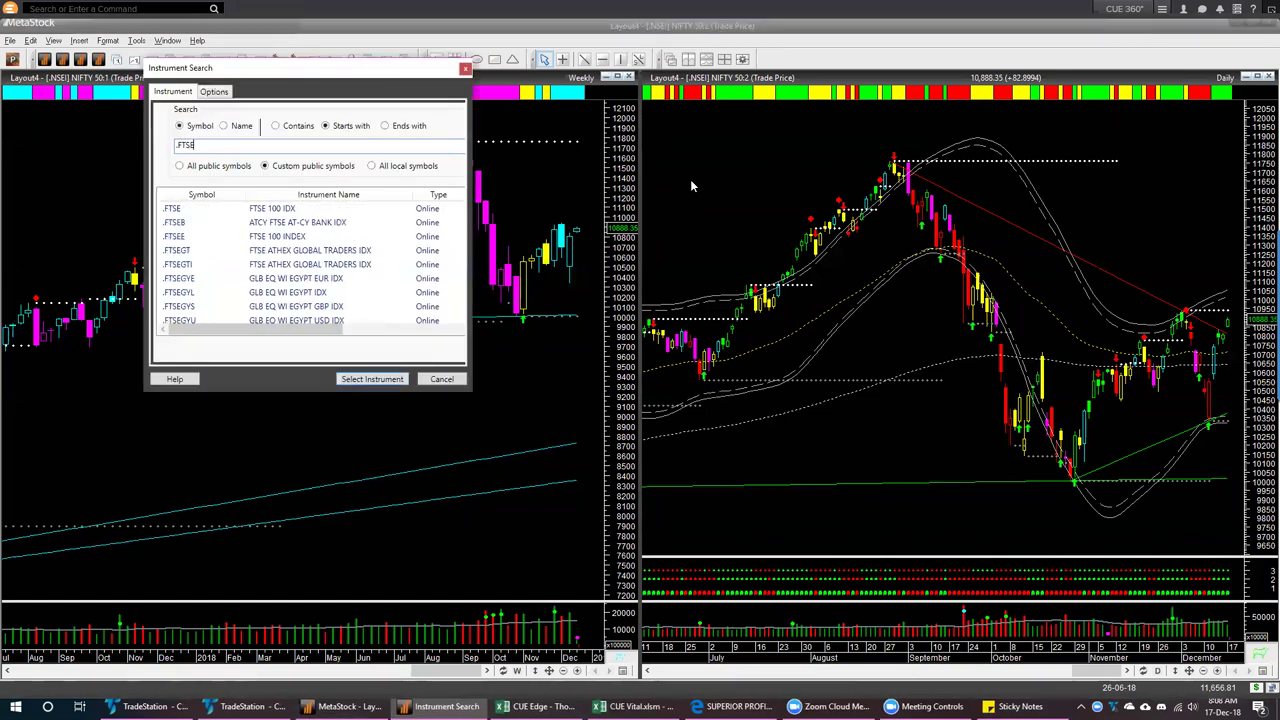
key("Return")
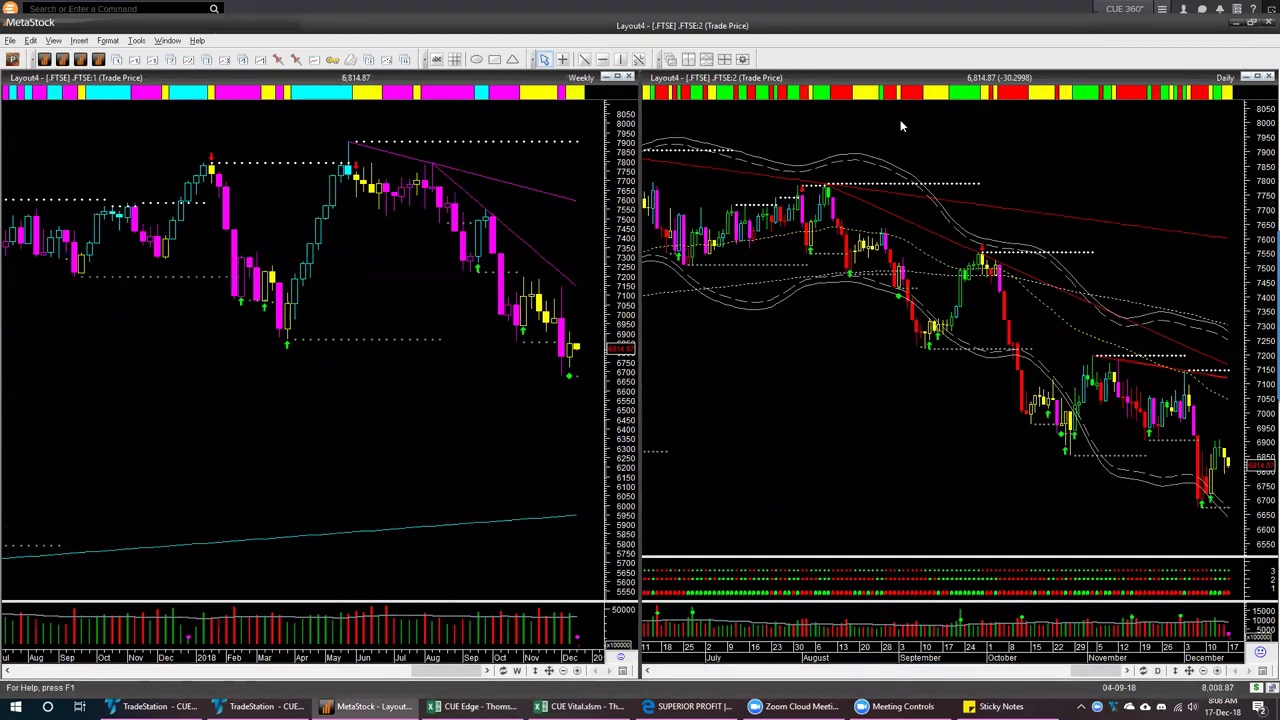
Mark the FTSE weekly downtrend, the recent low and the latest weekly and daily candles with temporary arrows, and clear them
left_click_drag(498, 207, 575, 275)
left_click_drag(556, 436, 566, 393)
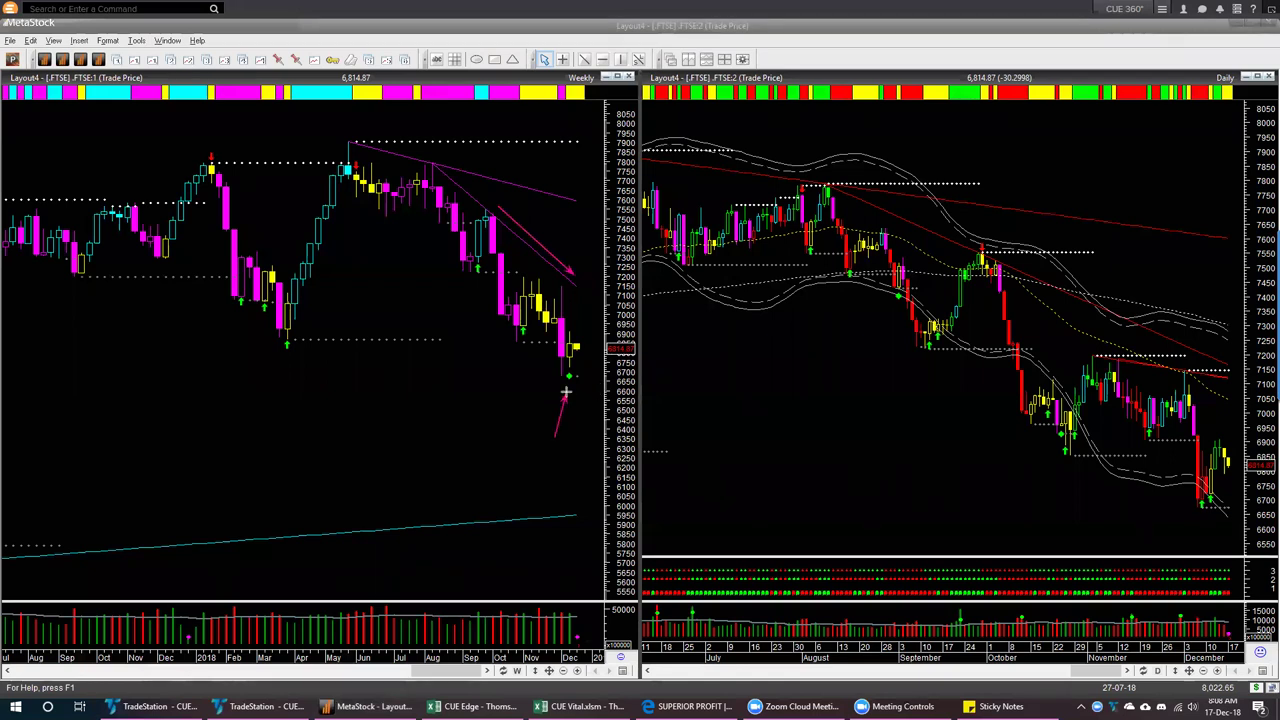
left_click_drag(594, 300, 575, 328)
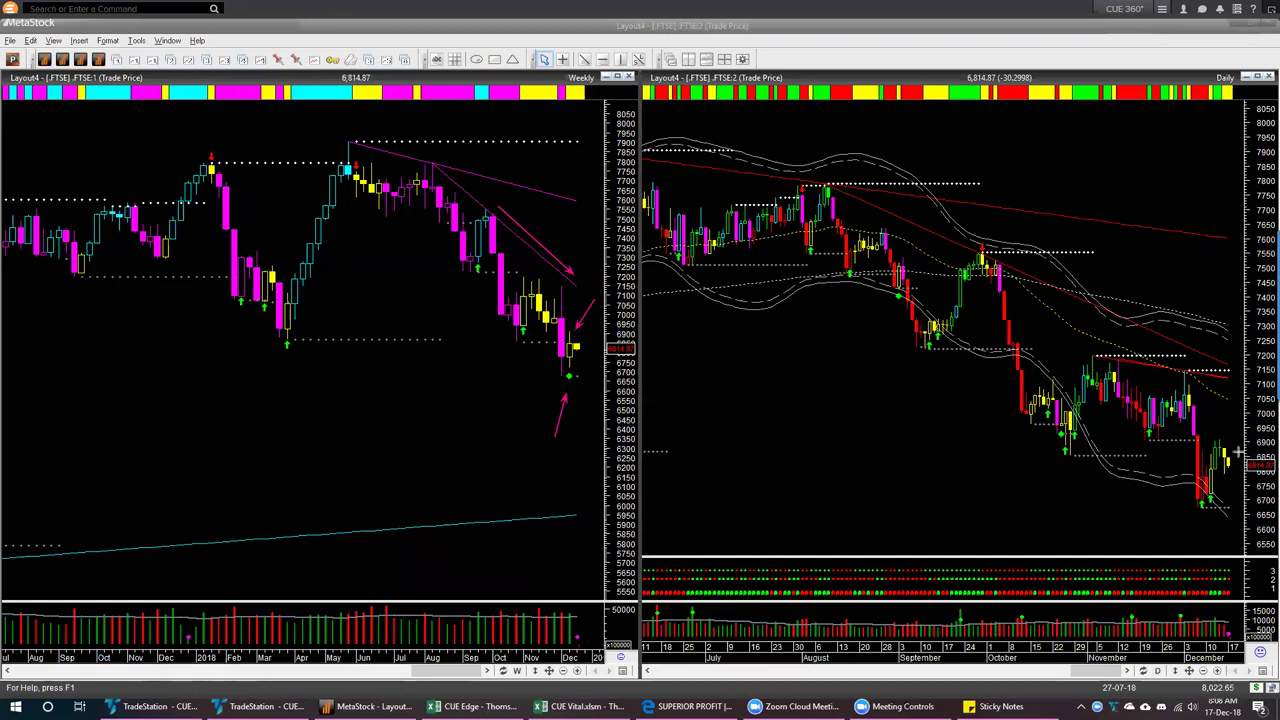
left_click_drag(1244, 435, 1233, 466)
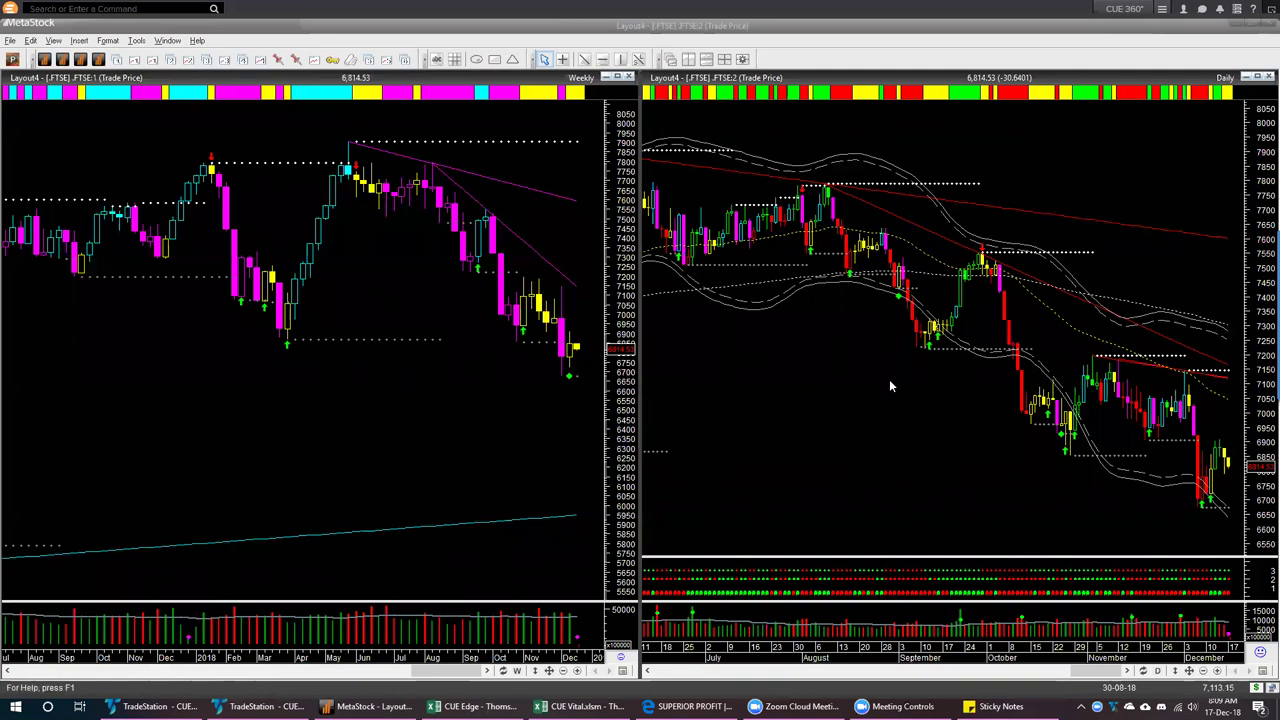
left_click(865, 396)
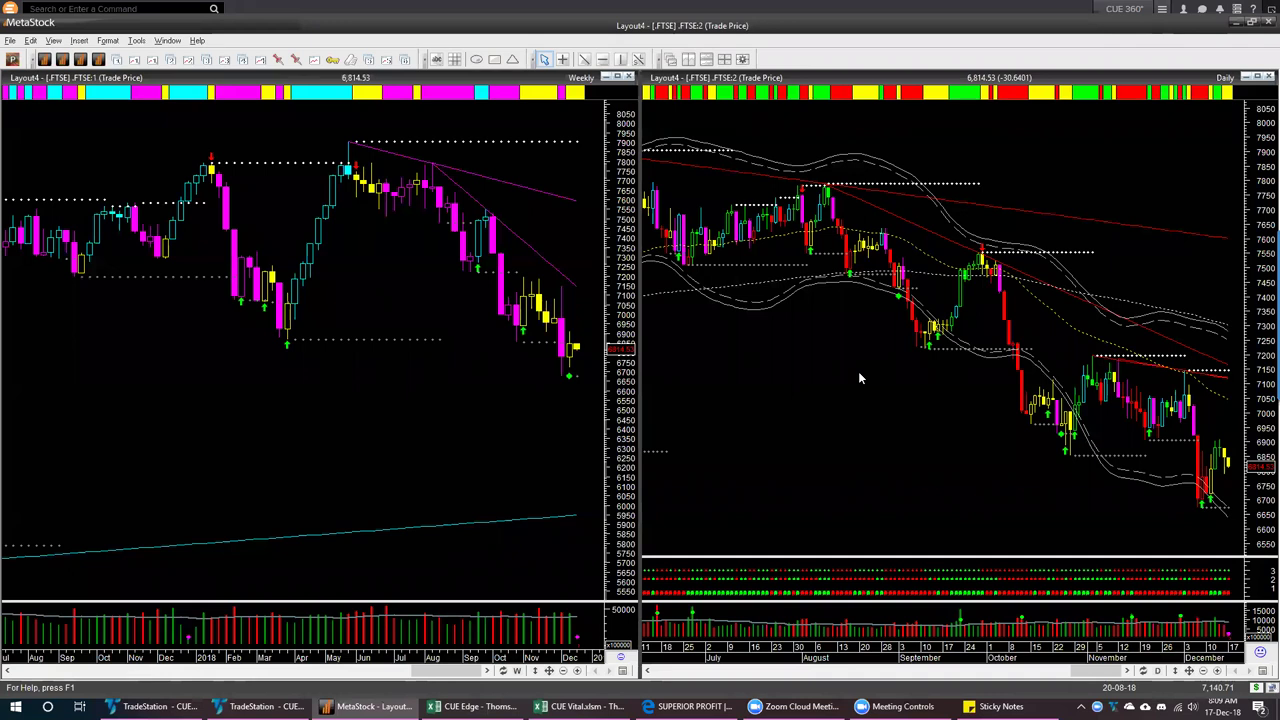
Switch the weekly and daily charts to the Johnson & Johnson stock, JNJ
left_click(690, 706)
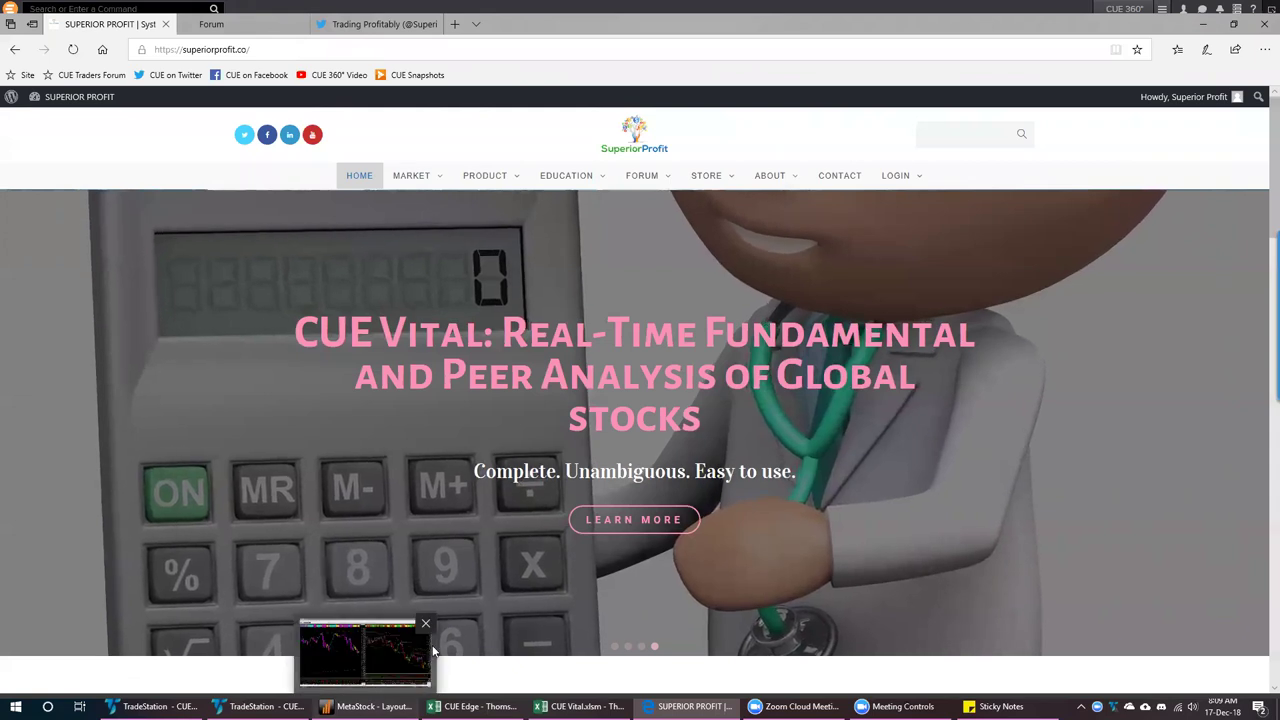
left_click(362, 706)
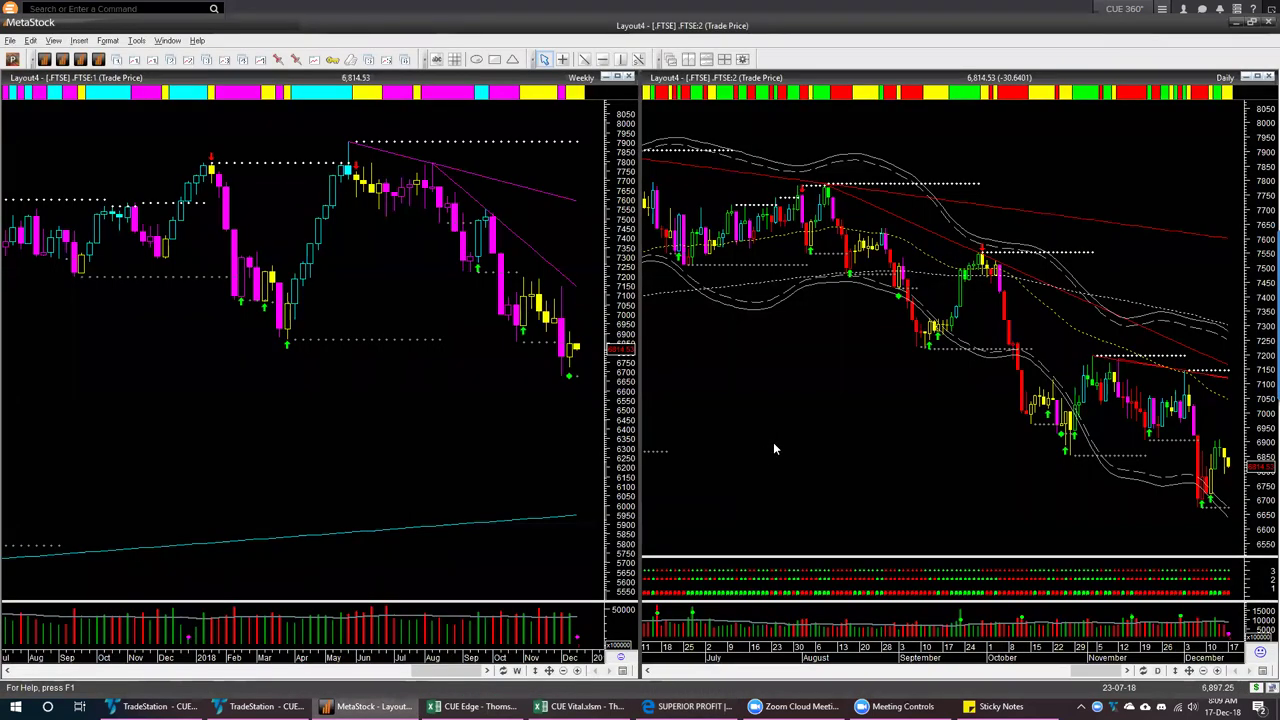
type("JNJ")
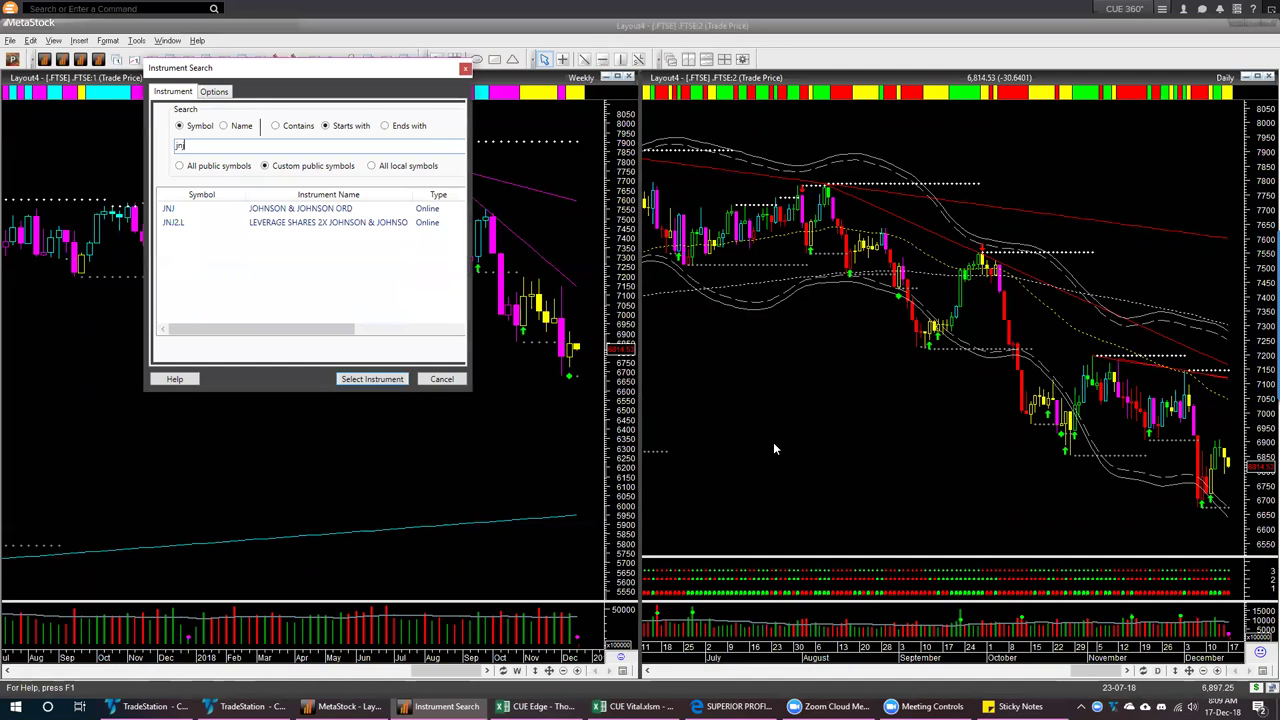
key("Return")
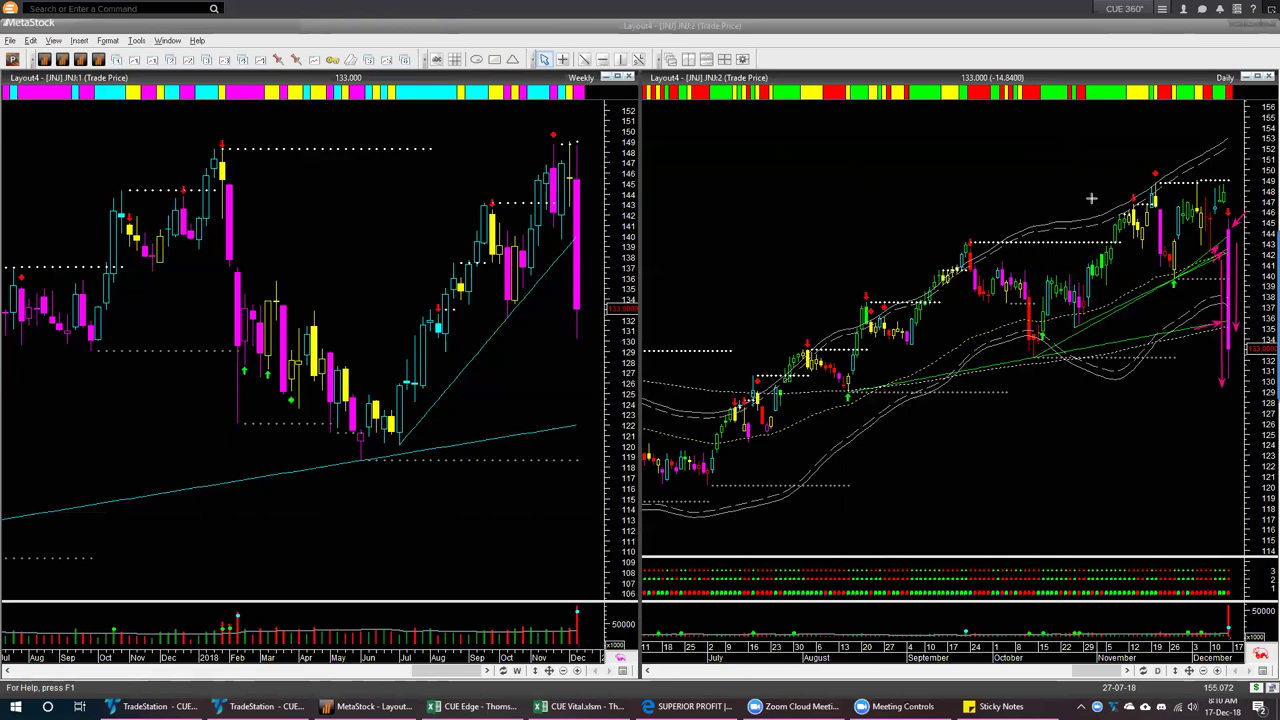
Mark the red sell signals at the recent JNJ highs on the daily and weekly charts with temporary arrows, and clear them
left_click_drag(1101, 130, 1150, 164)
left_click_drag(512, 110, 548, 129)
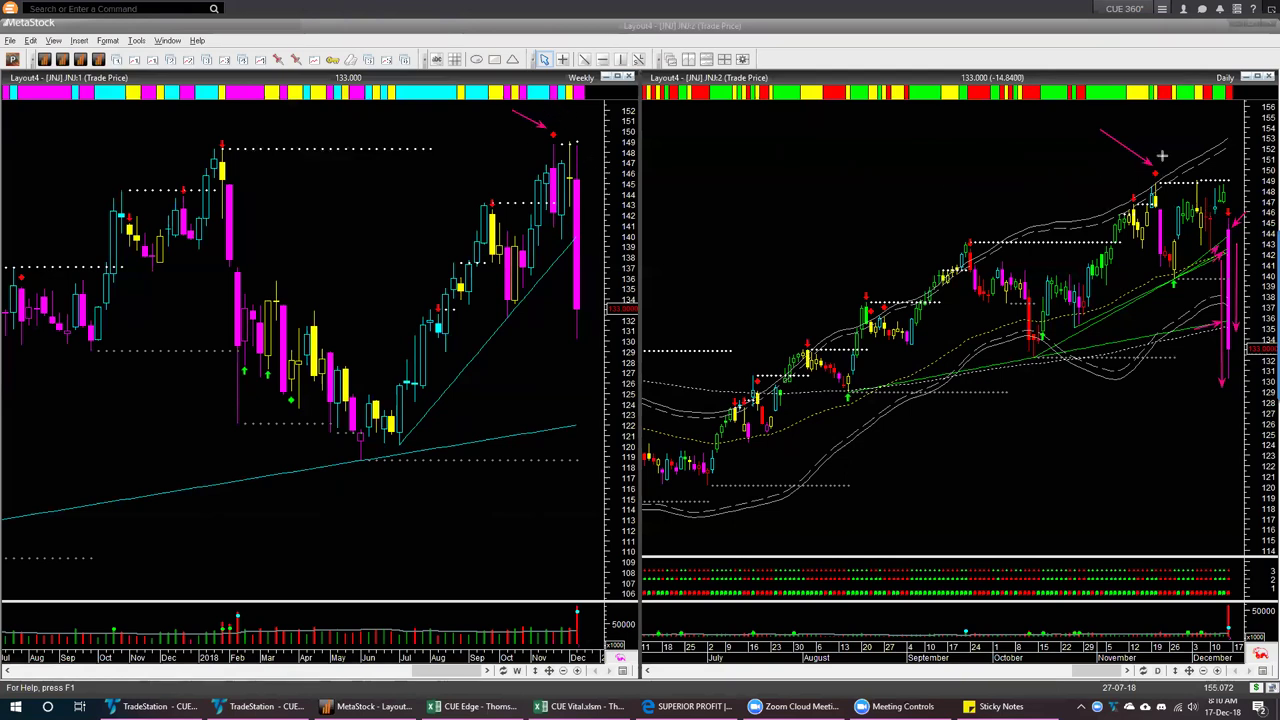
left_click_drag(1176, 138, 1164, 162)
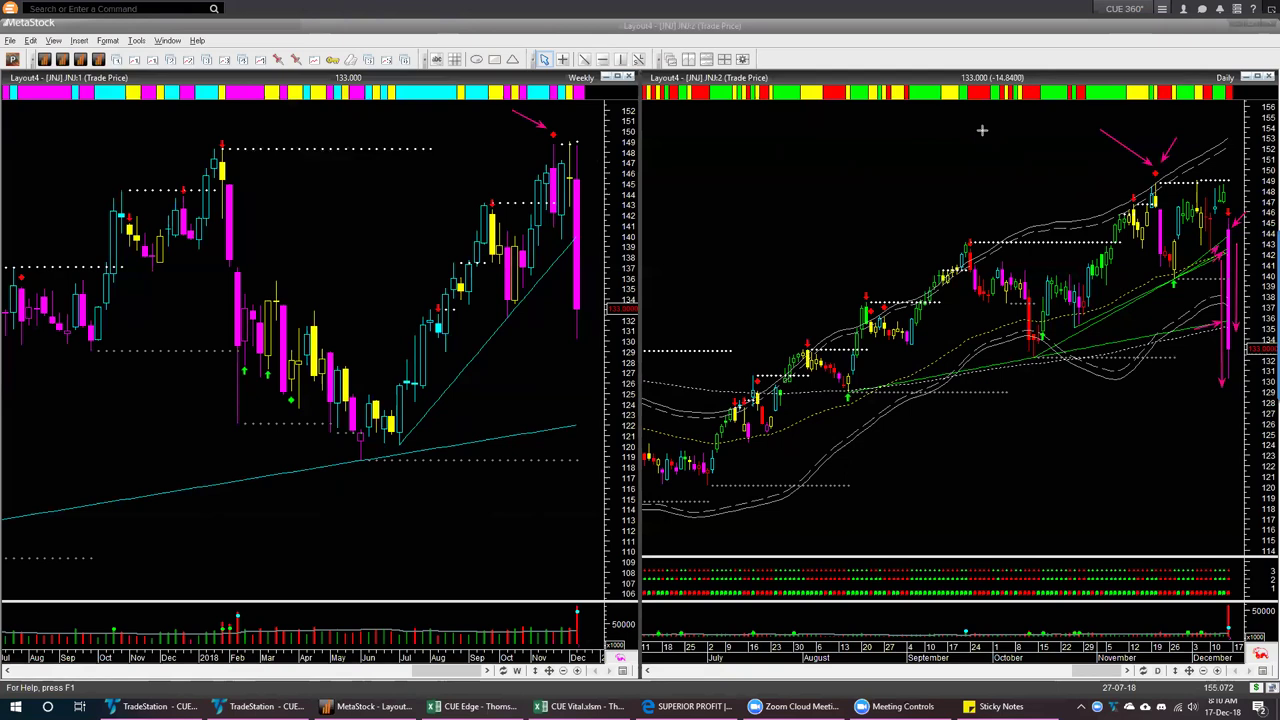
key("Escape")
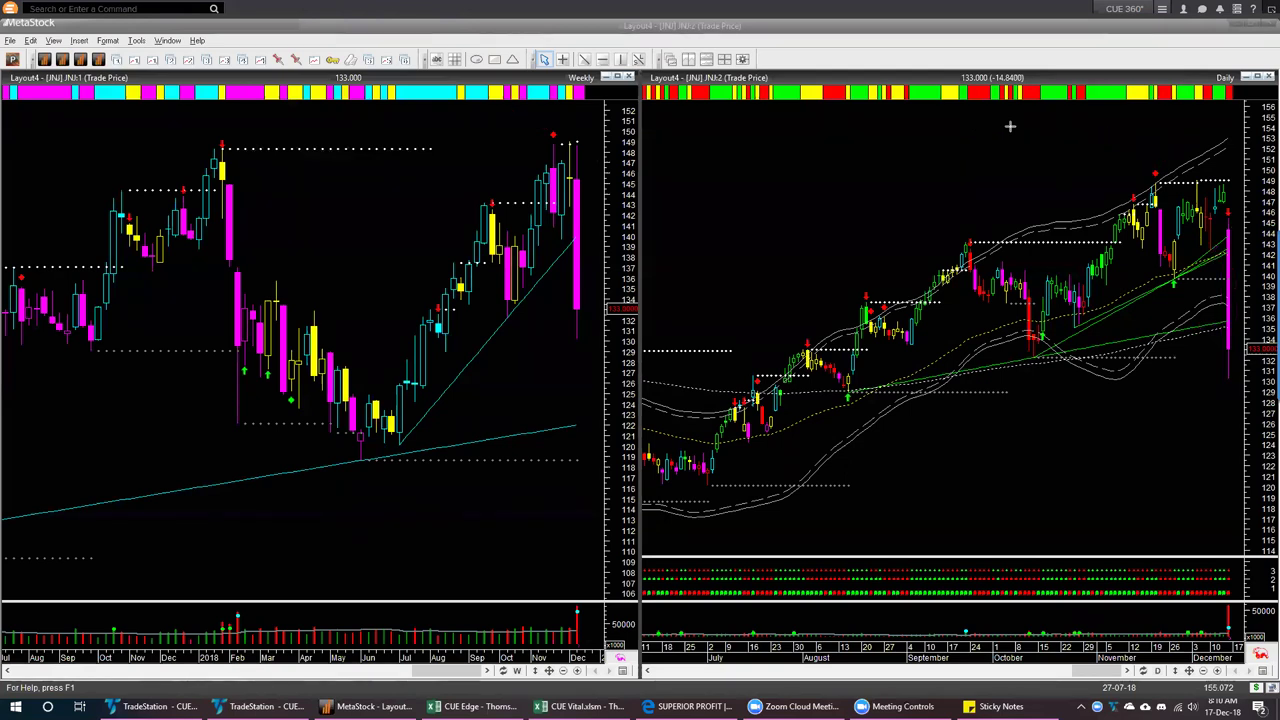
Switch to the CUE Vital workbook and set the Root Stock to JNJ on the dashboard
left_click(580, 706)
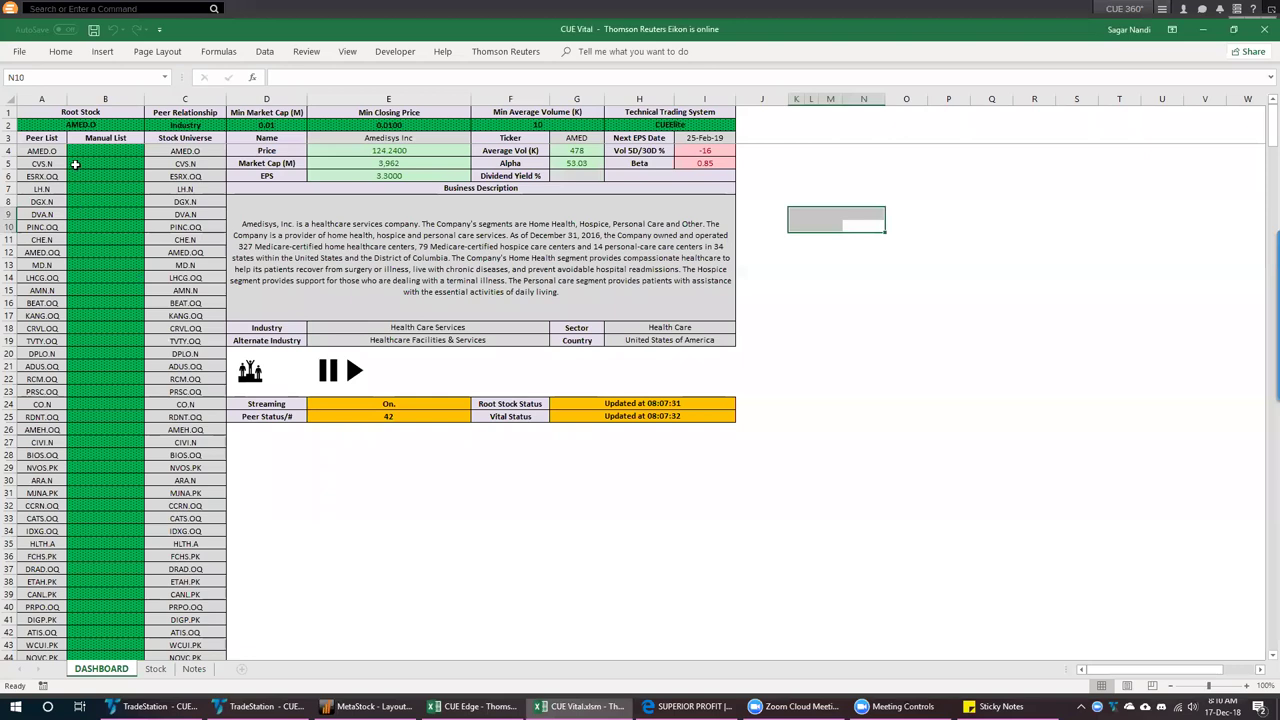
left_click(97, 126)
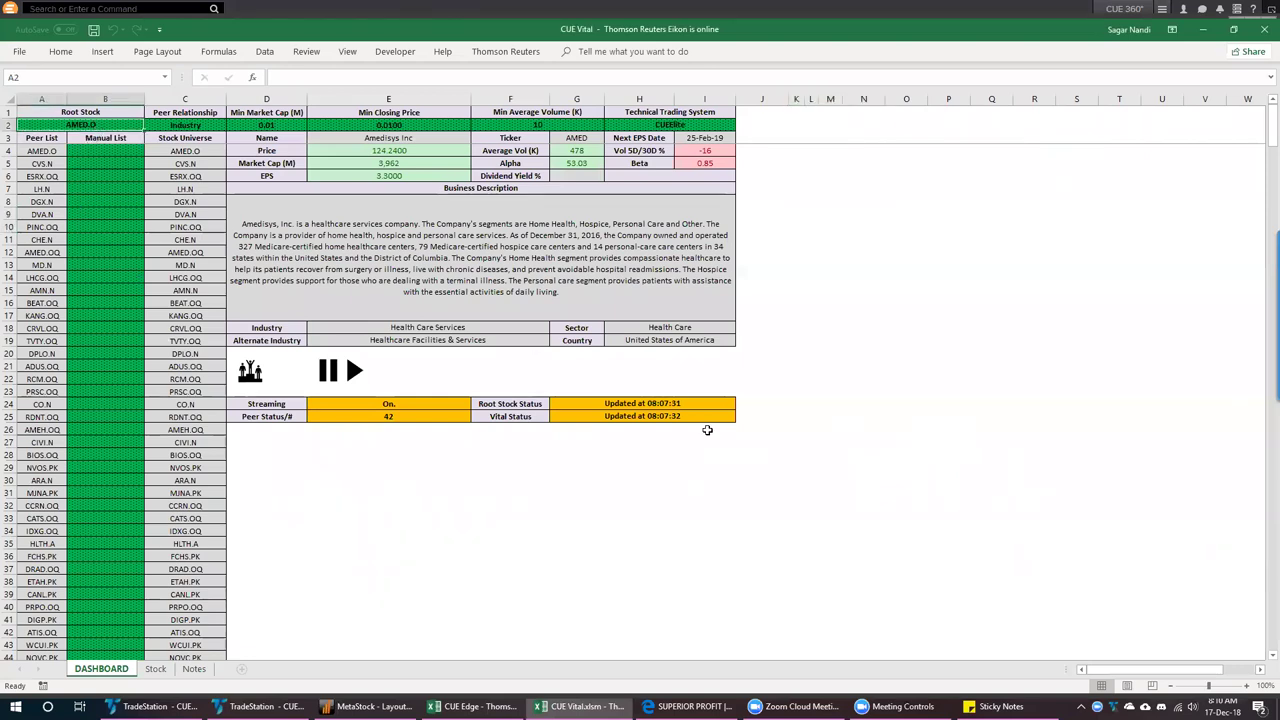
type("J")
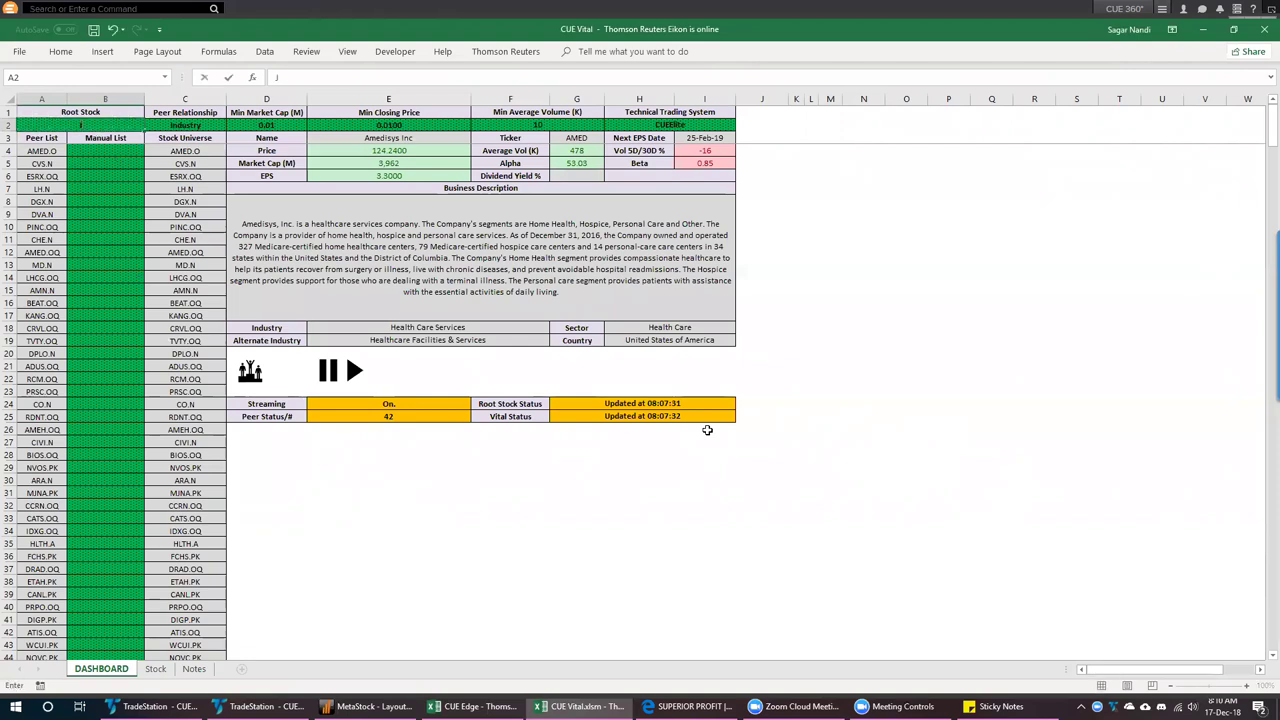
type("NJ")
key("Return")
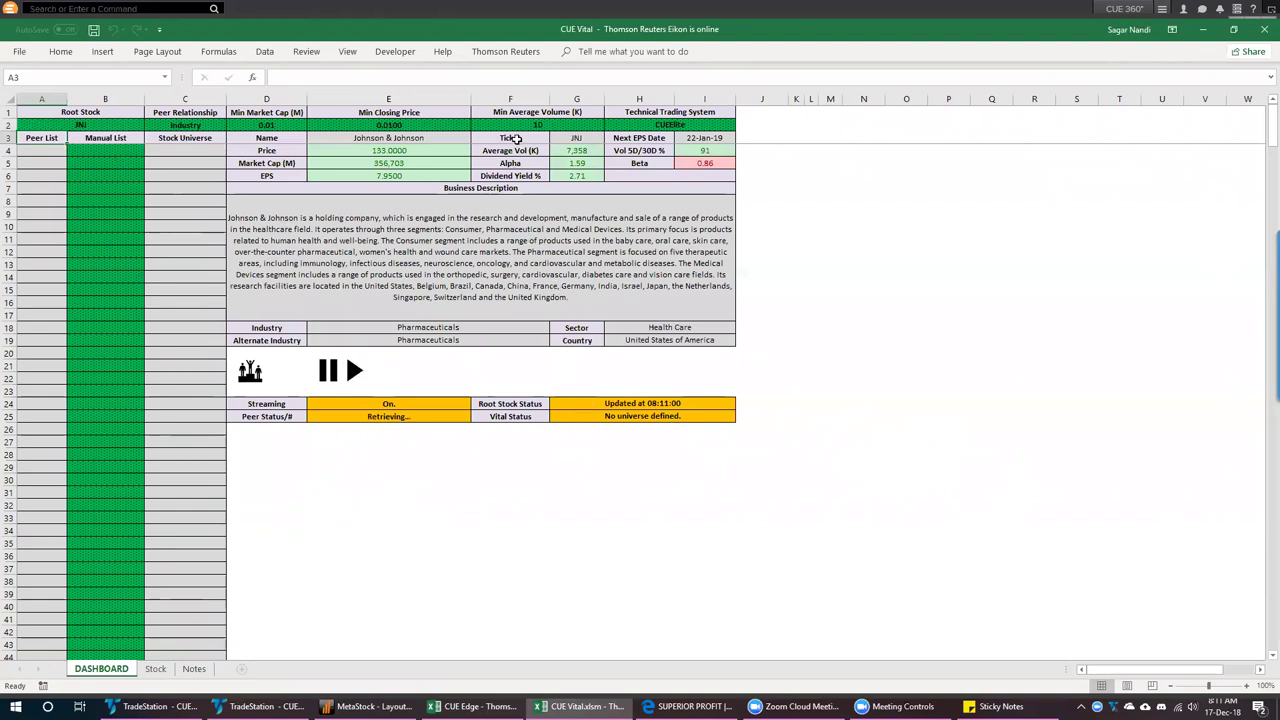
Check the company details, peer list and vital status for JNJ, and open its peer comparison on the Stock sheet
left_click_drag(490, 155, 422, 275)
left_click_drag(44, 152, 22, 392)
left_click(618, 418)
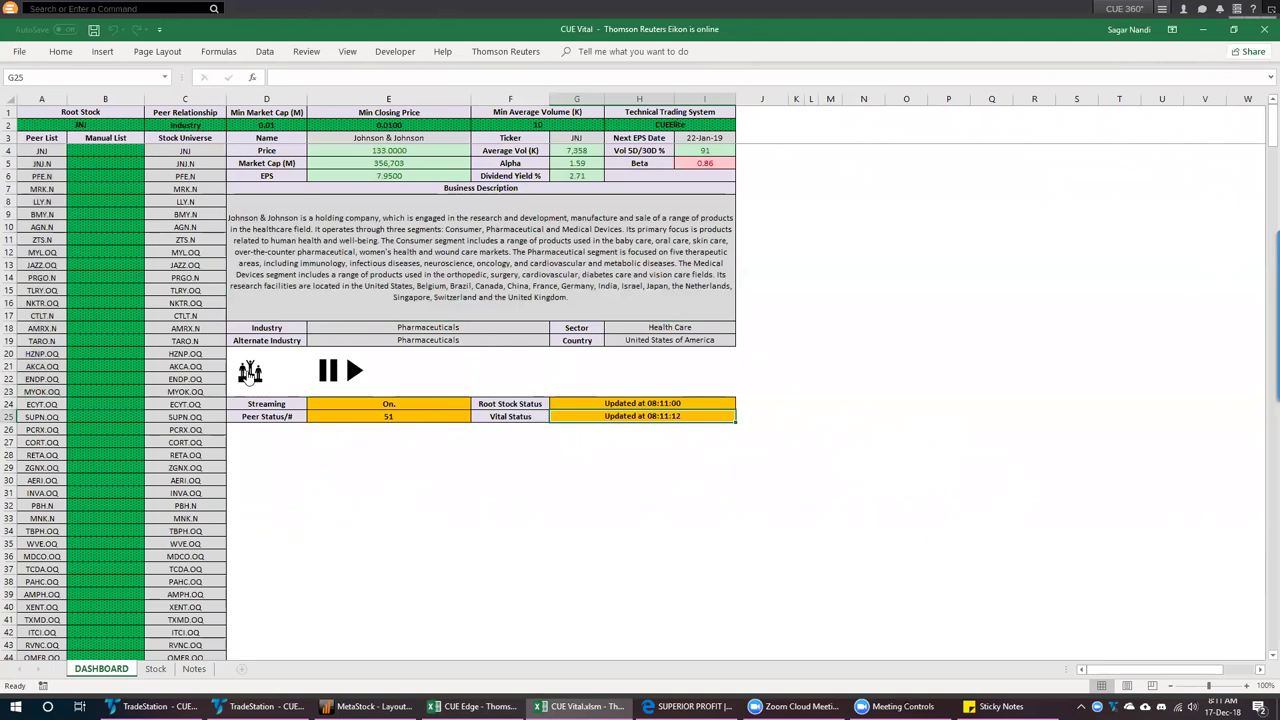
left_click(249, 372)
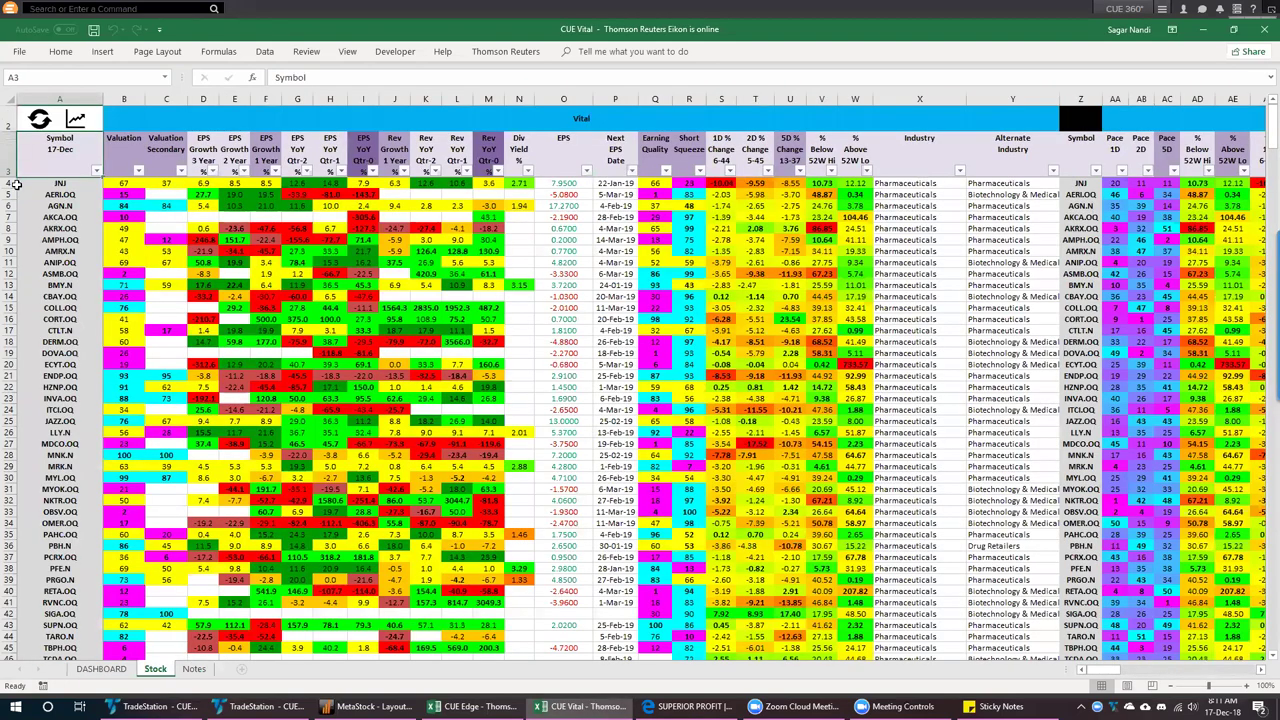
Examine the JNJ row's valuation, its three-, two- and one-year EPS growth, and its latest quarterly year-on-year EPS figures
left_click(16, 184)
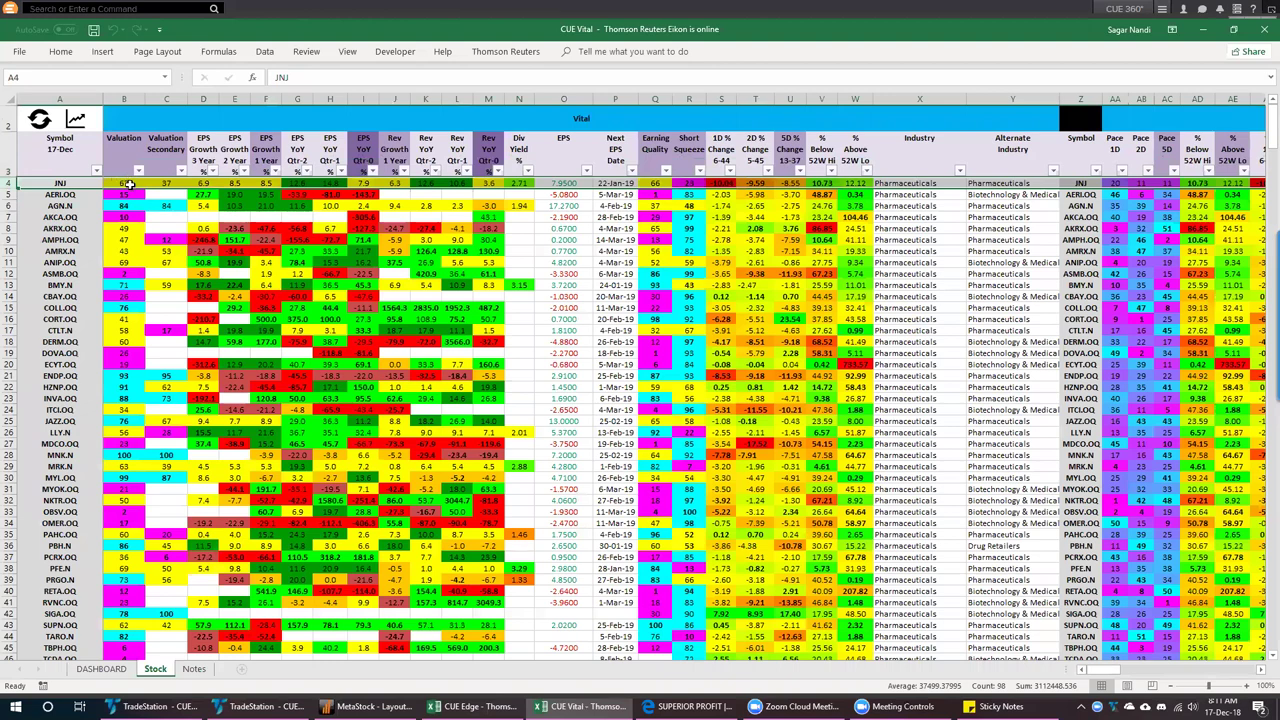
left_click(131, 184)
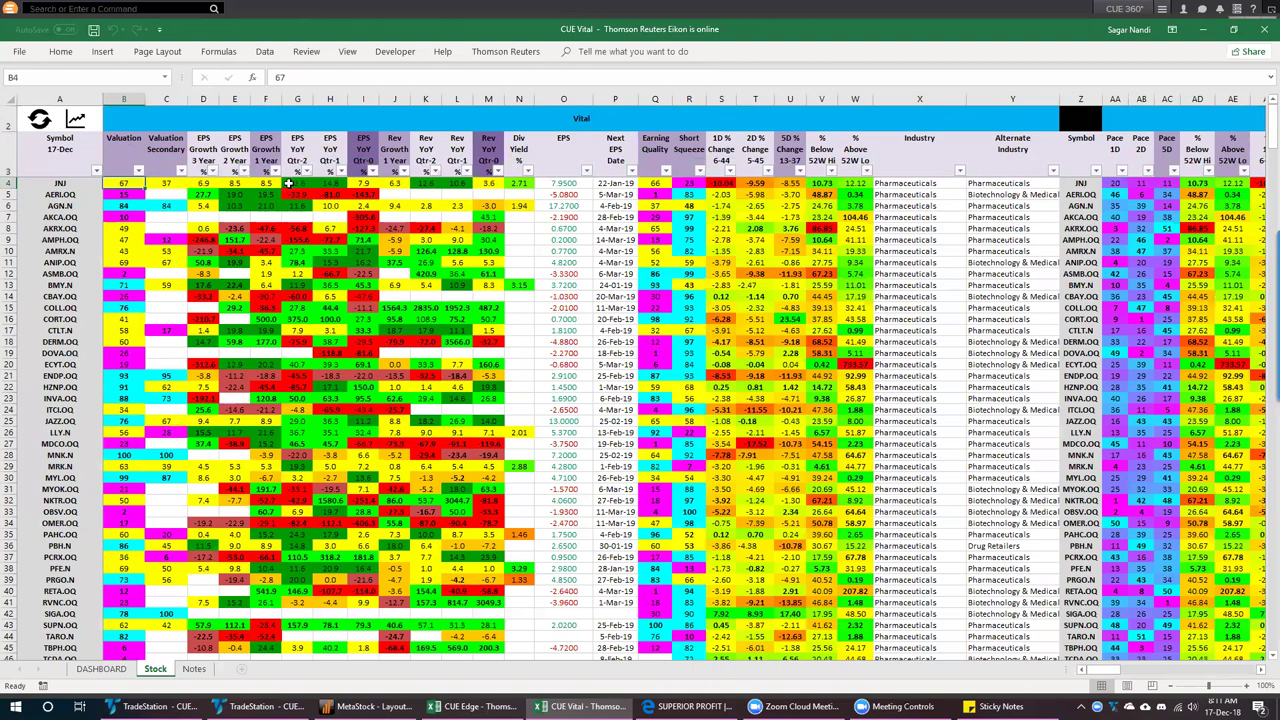
left_click_drag(204, 183, 266, 184)
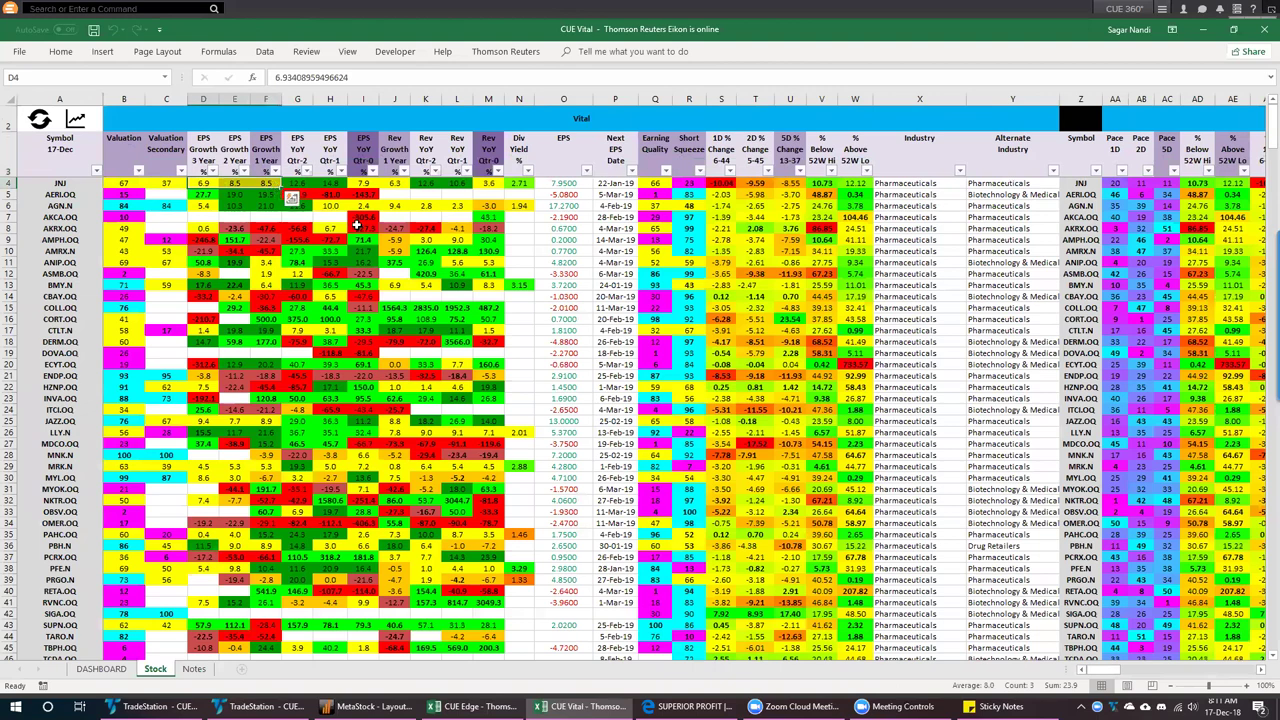
left_click(361, 185)
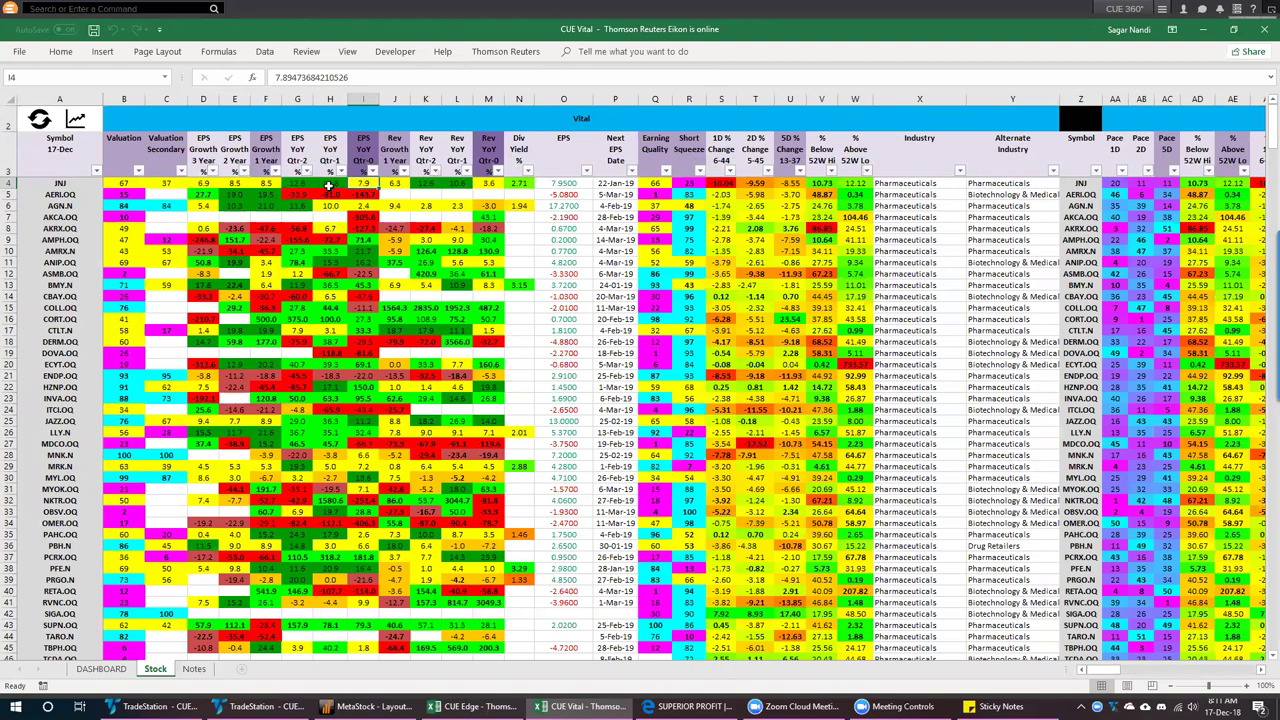
left_click_drag(328, 186, 362, 187)
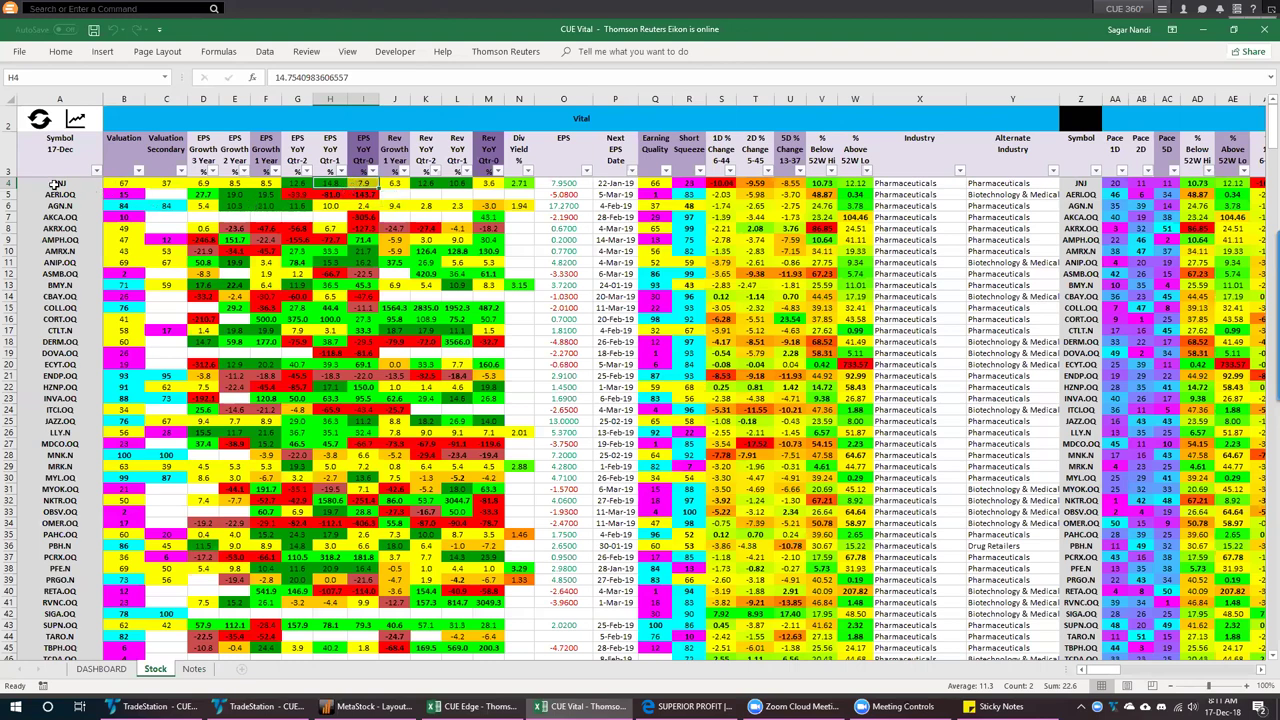
Examine the dividend yield and industry classification in the JNJ row of the Stock sheet
left_click(9, 184)
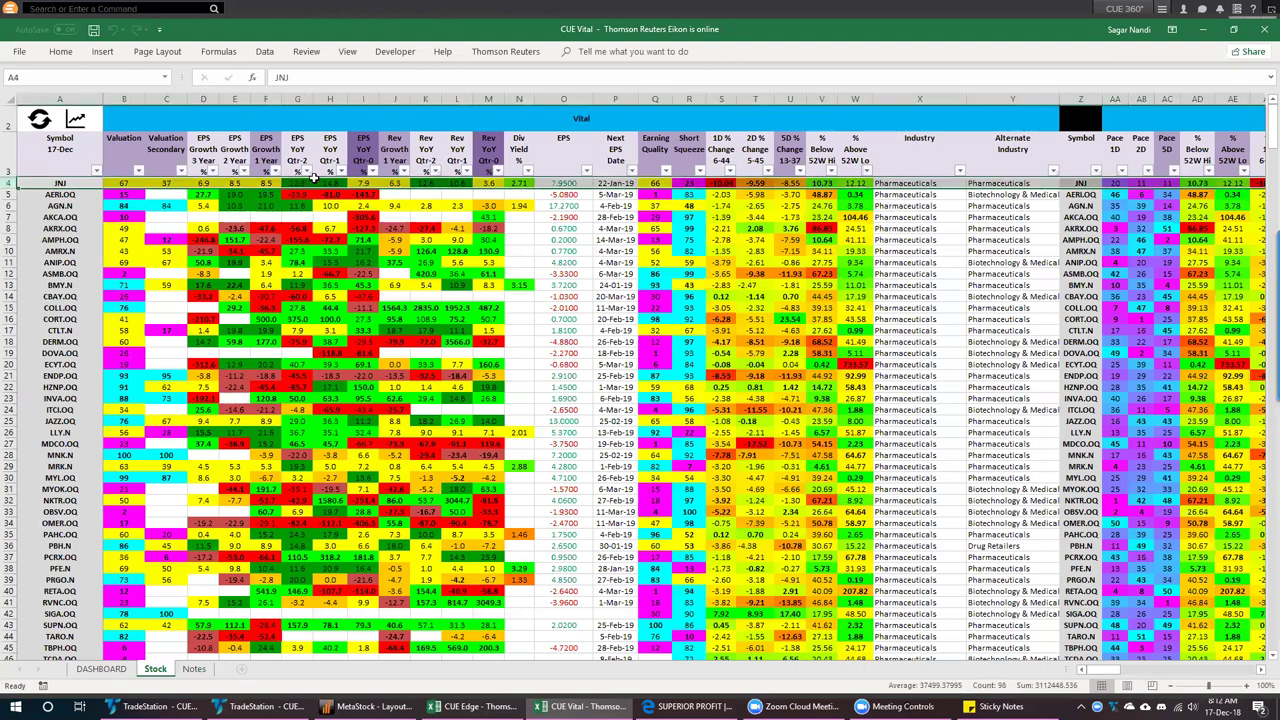
left_click(516, 183)
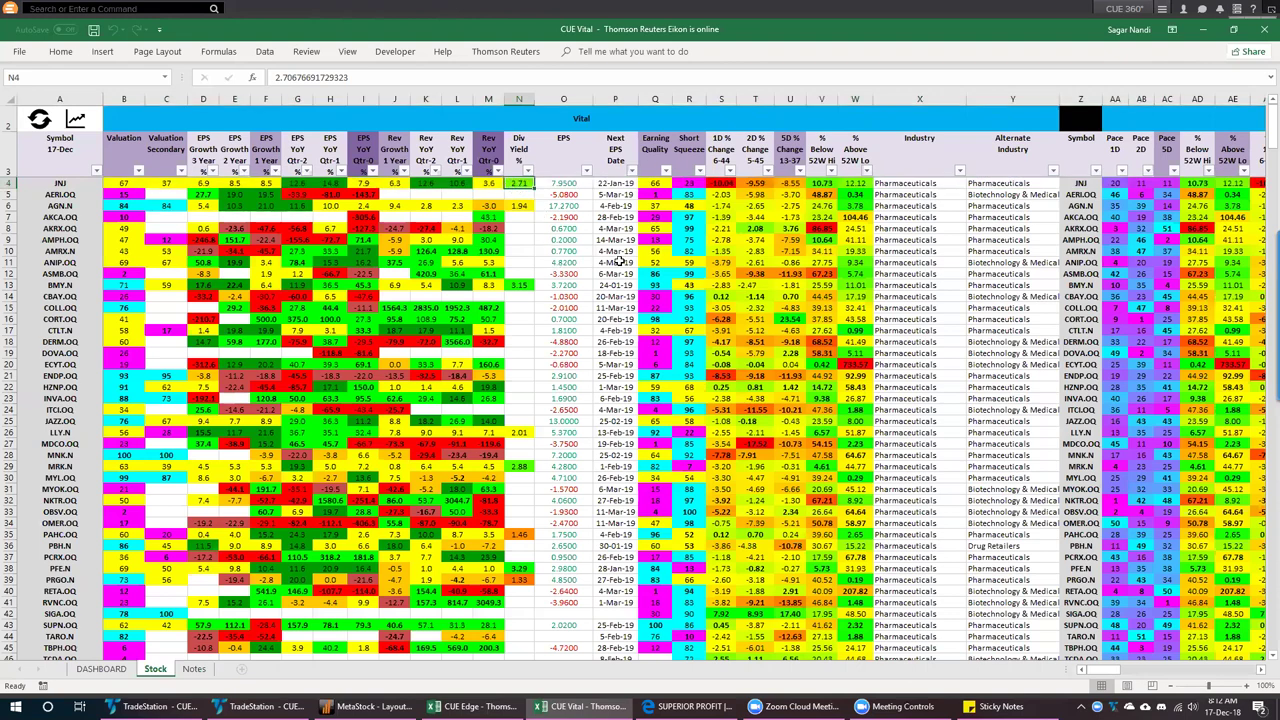
left_click(52, 184)
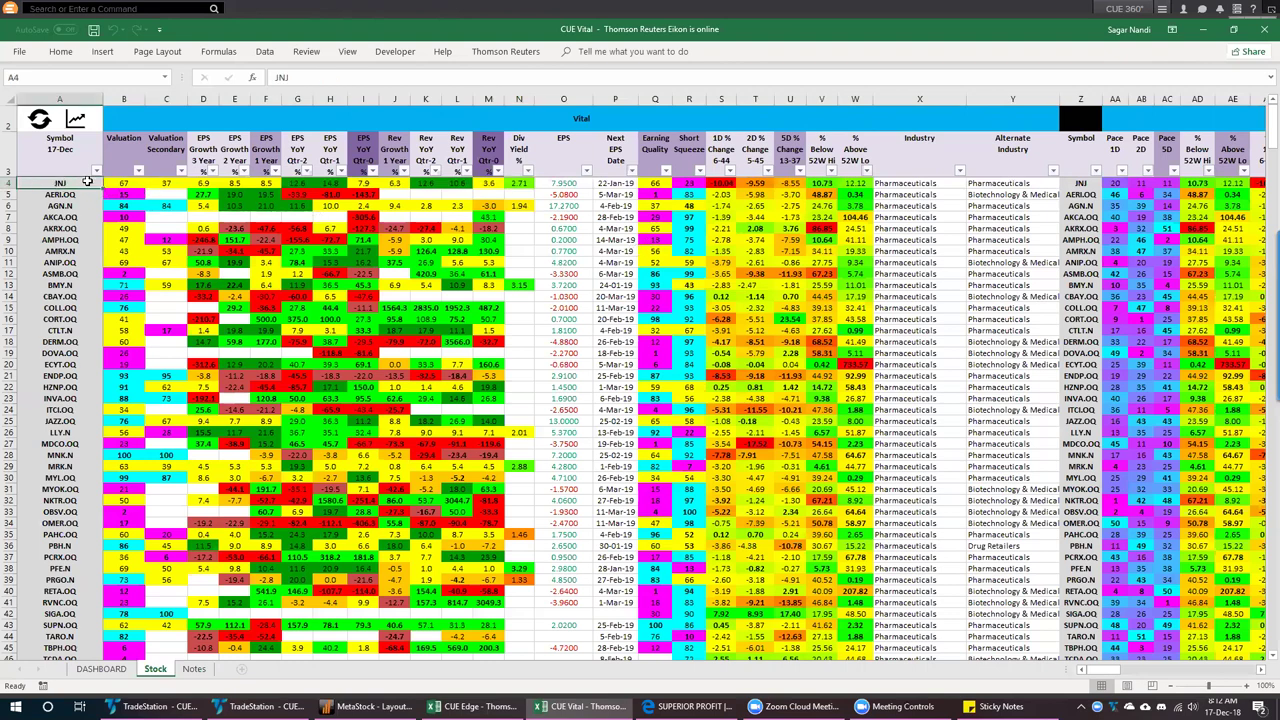
left_click(916, 184)
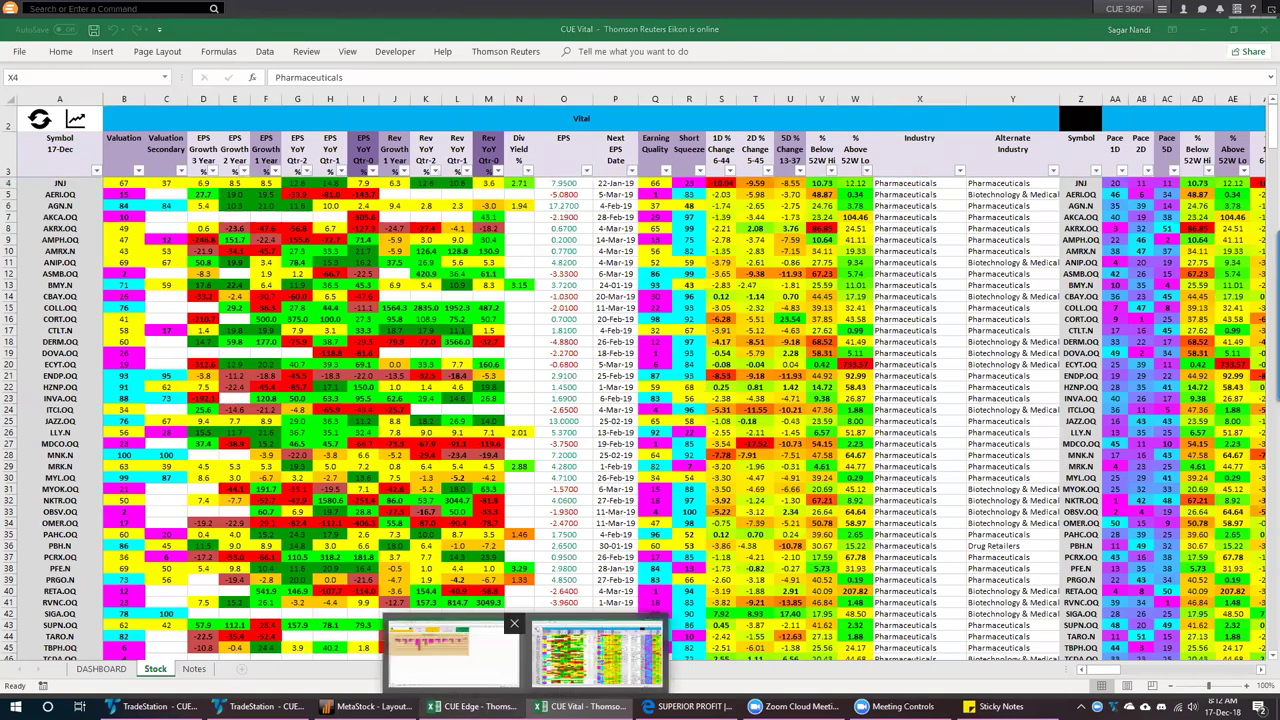
Switch to the CUE Edge workbook's Sector sheet and examine the Health Care rankings, especially the one-day rank
left_click(445, 645)
left_click(208, 672)
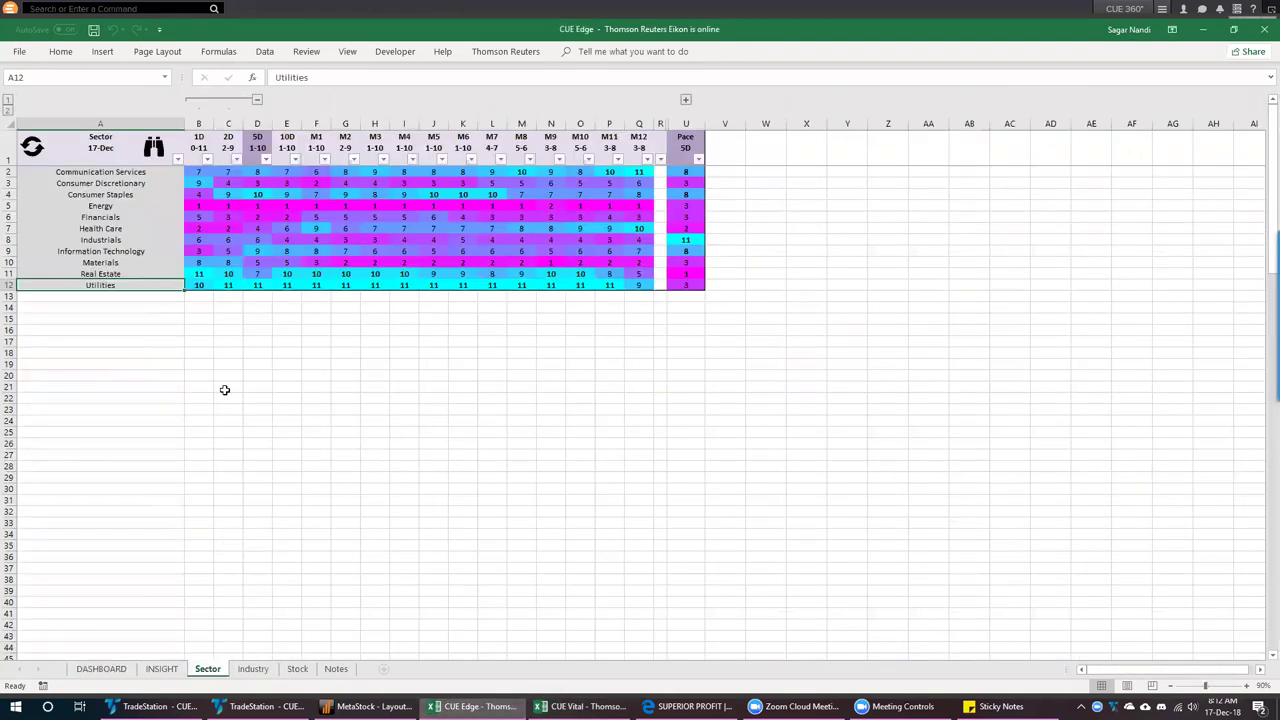
left_click(127, 233)
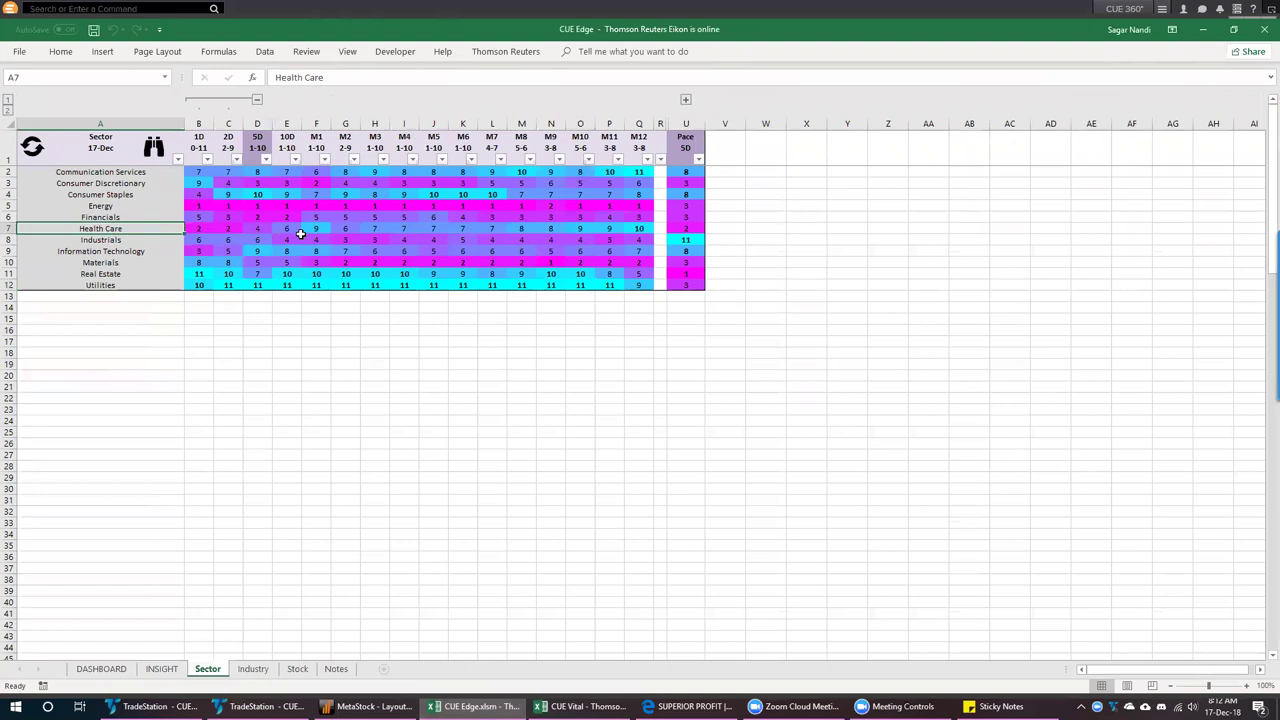
left_click_drag(198, 142, 199, 284)
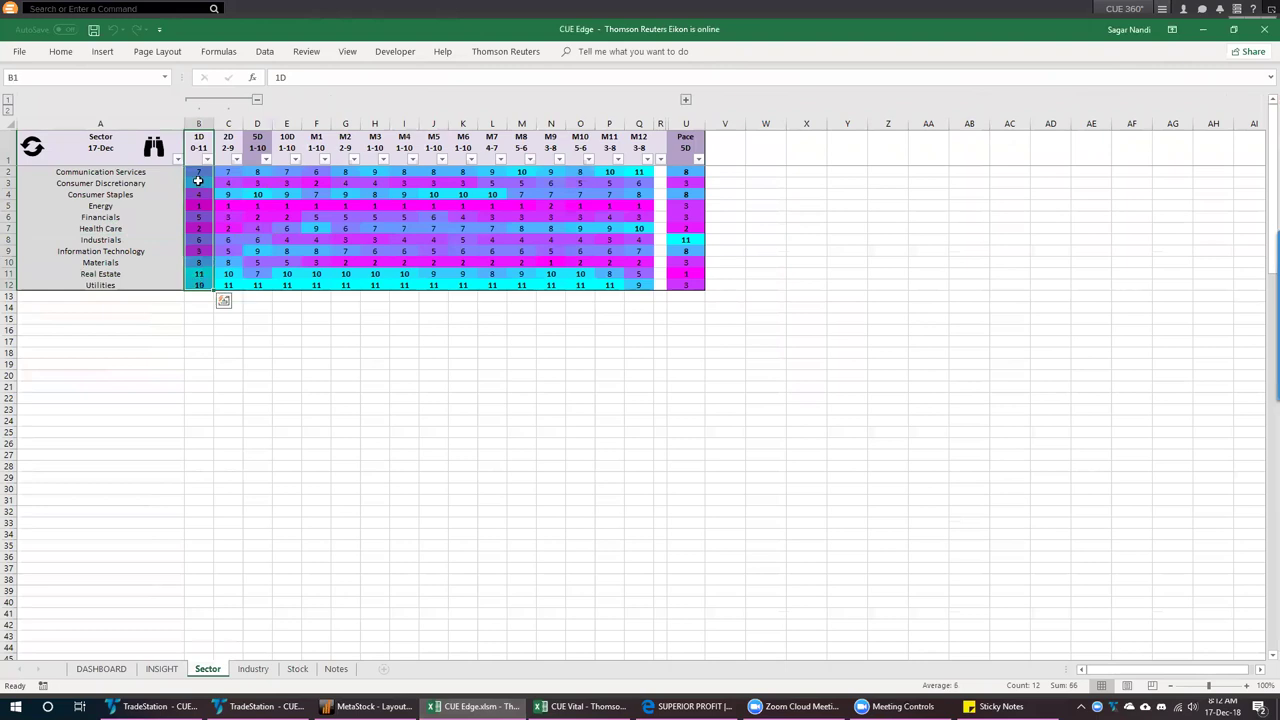
left_click(196, 150)
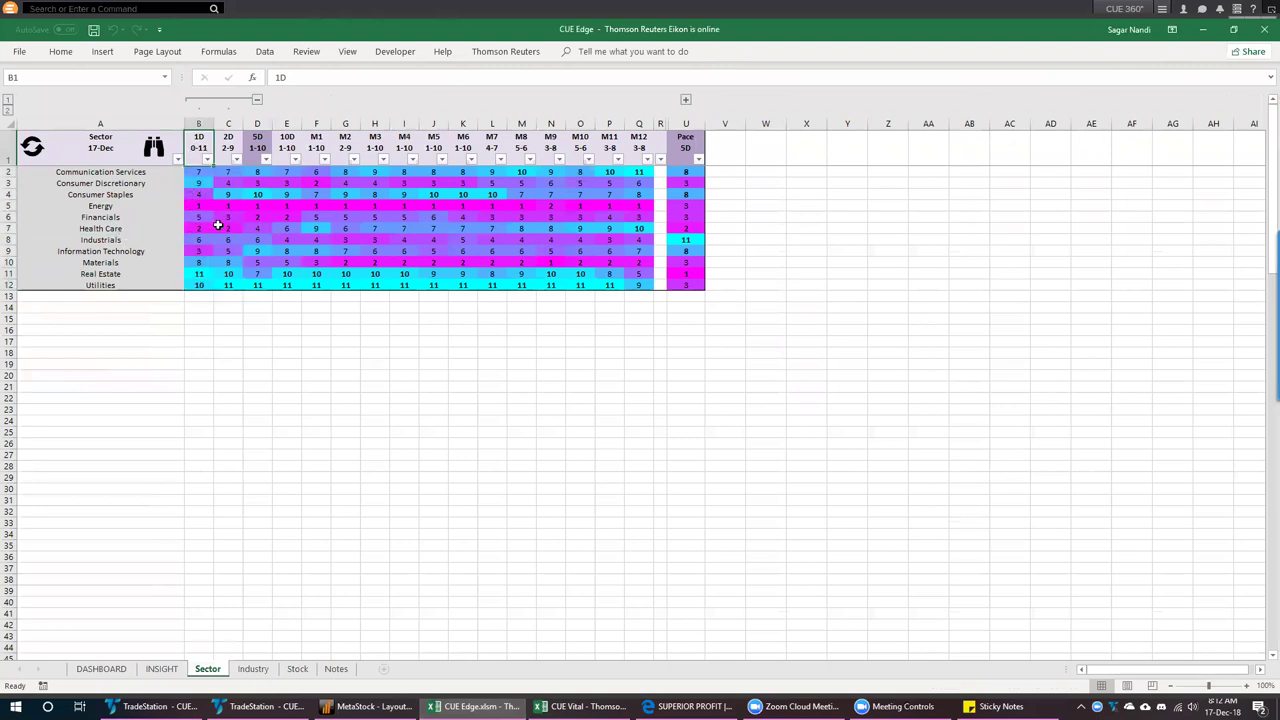
left_click(9, 228)
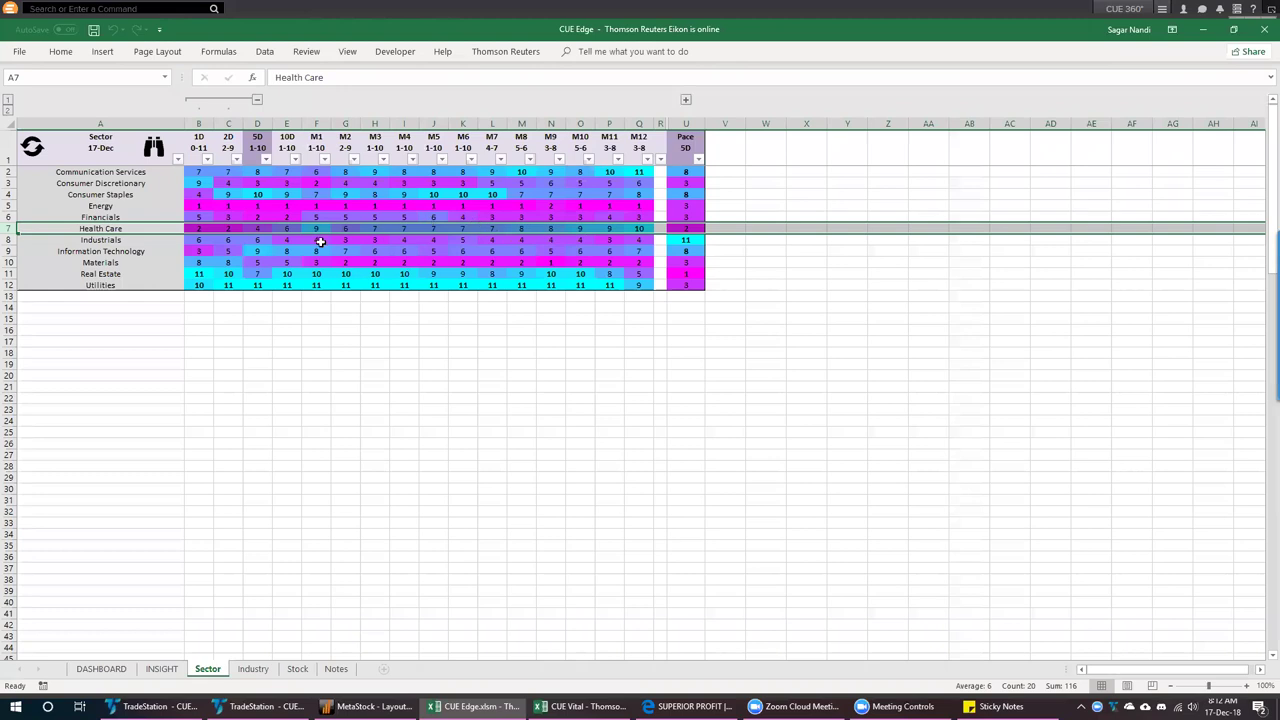
left_click(200, 229)
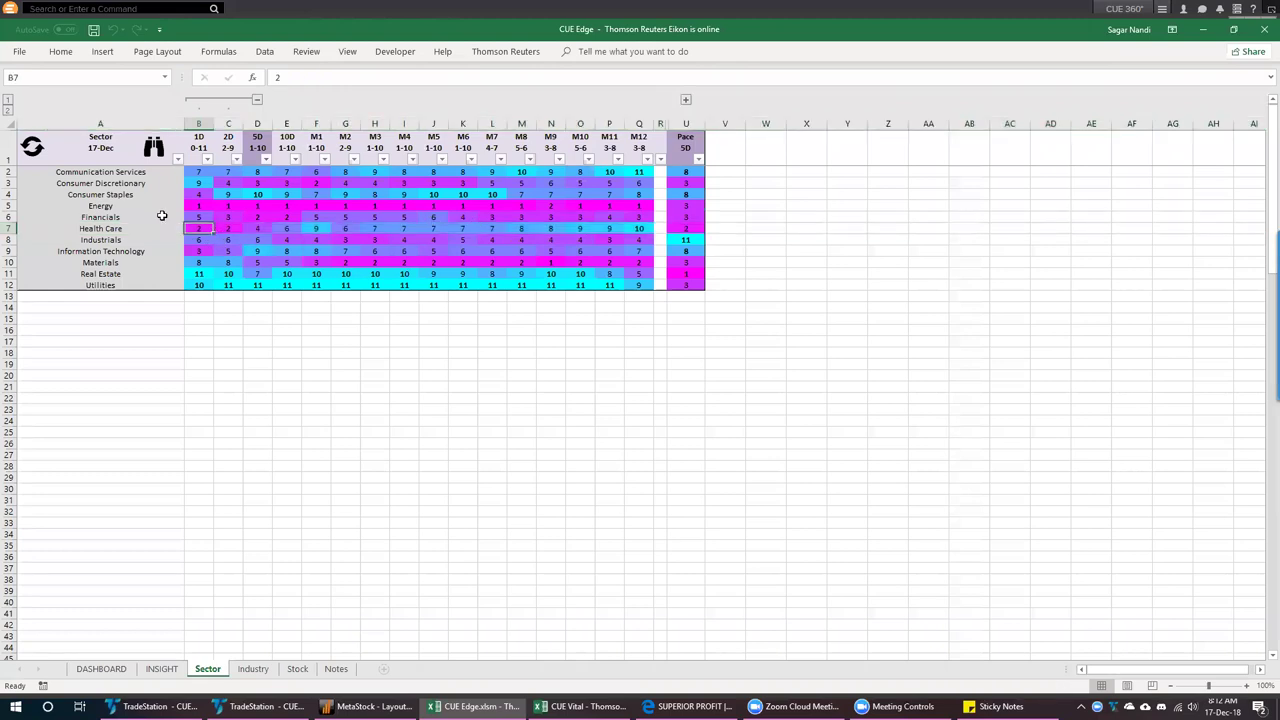
Drill down to the Health Care industries to examine the Pharmaceuticals row, and switch back to the JNJ charts in MetaStock
left_click(153, 148)
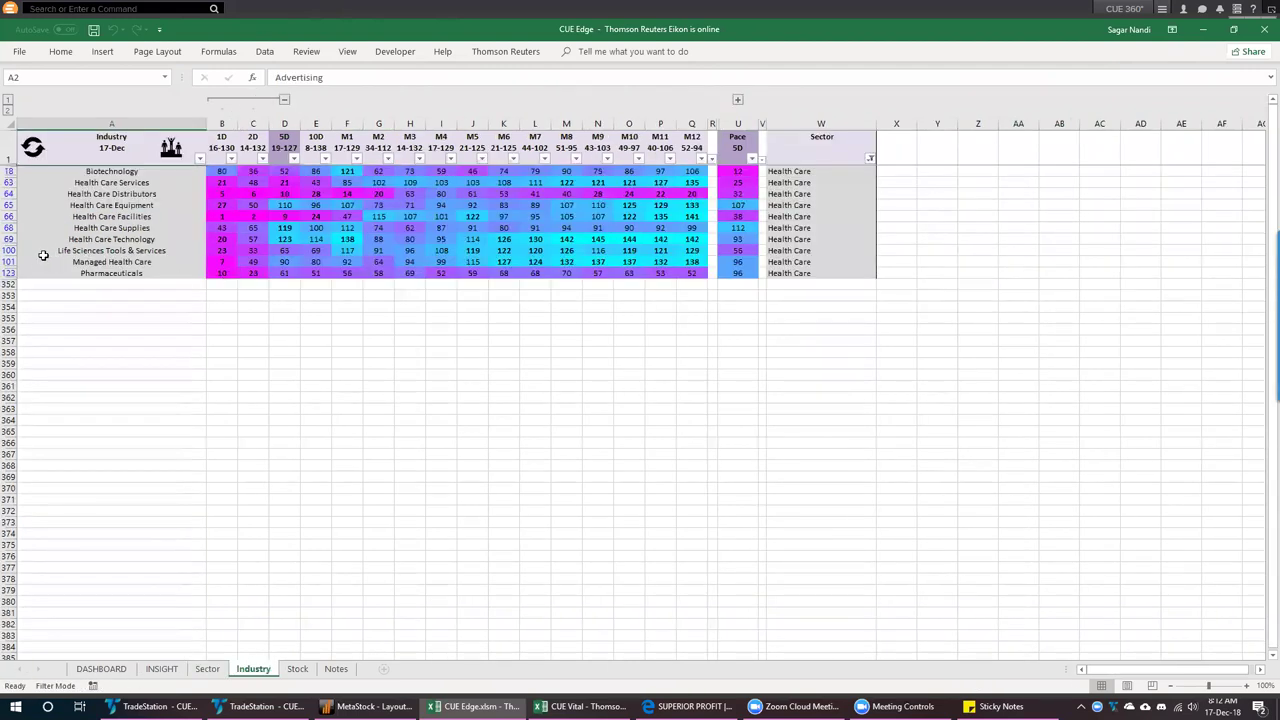
left_click(8, 272)
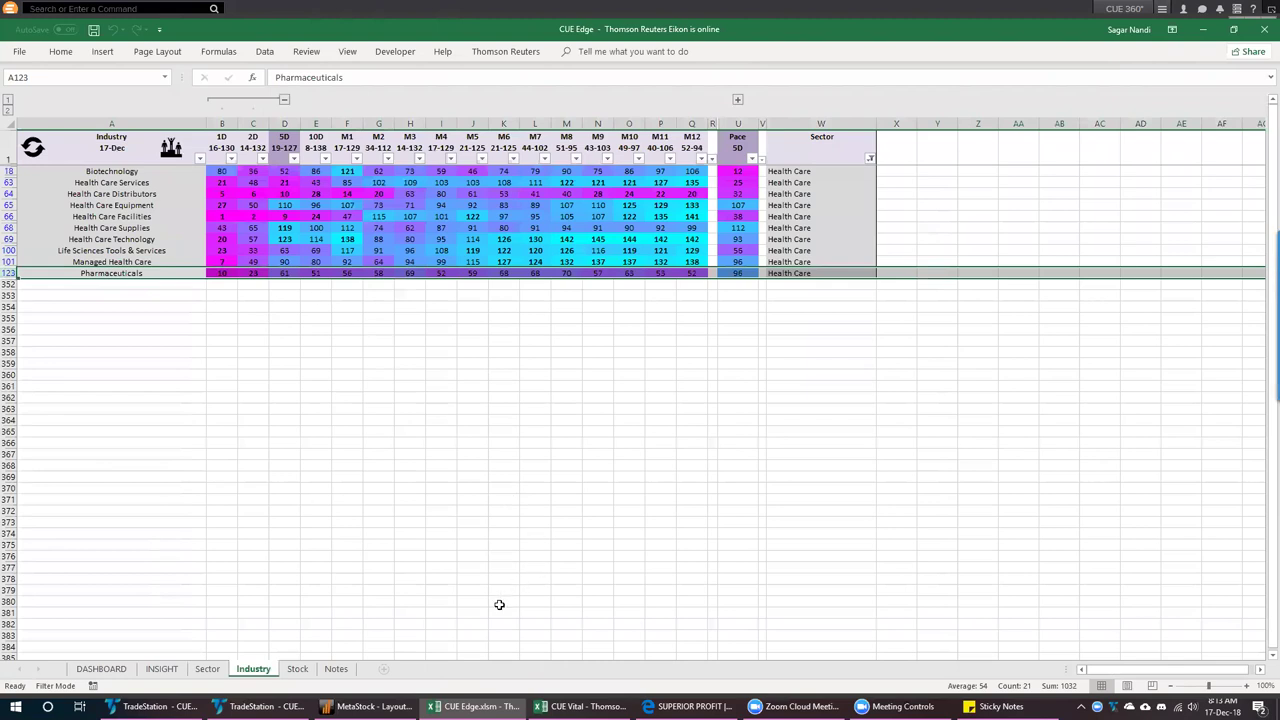
left_click(368, 706)
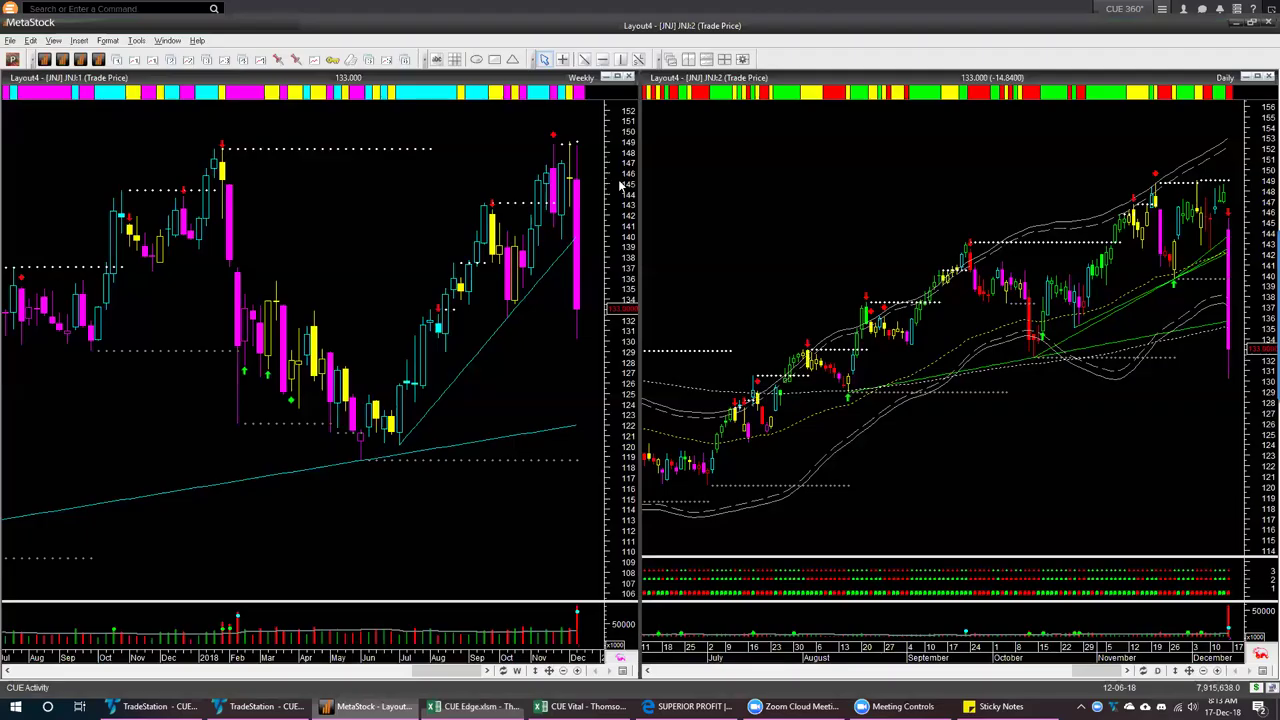
Switch to TradeStation's CUE Elite At A Glance workspace and load JNJ into the weekly and daily charts
mouse_move(1159, 179)
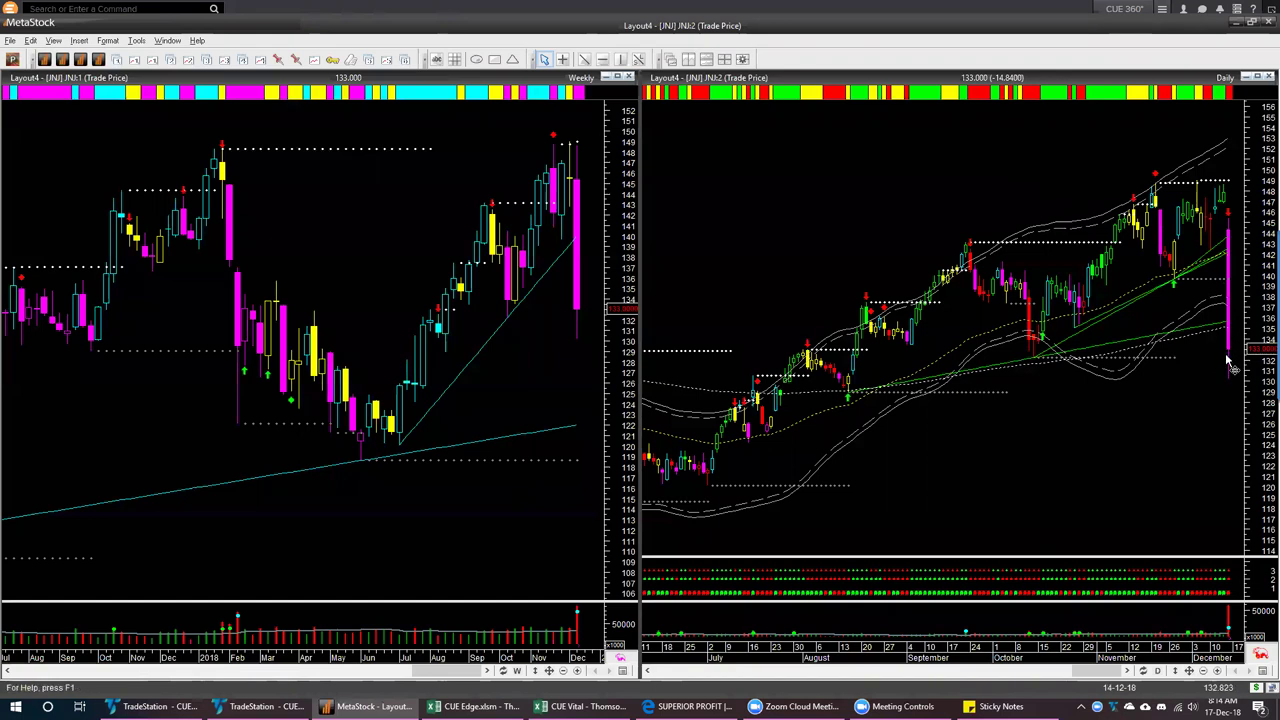
left_click(152, 706)
left_click(262, 706)
left_click(420, 484)
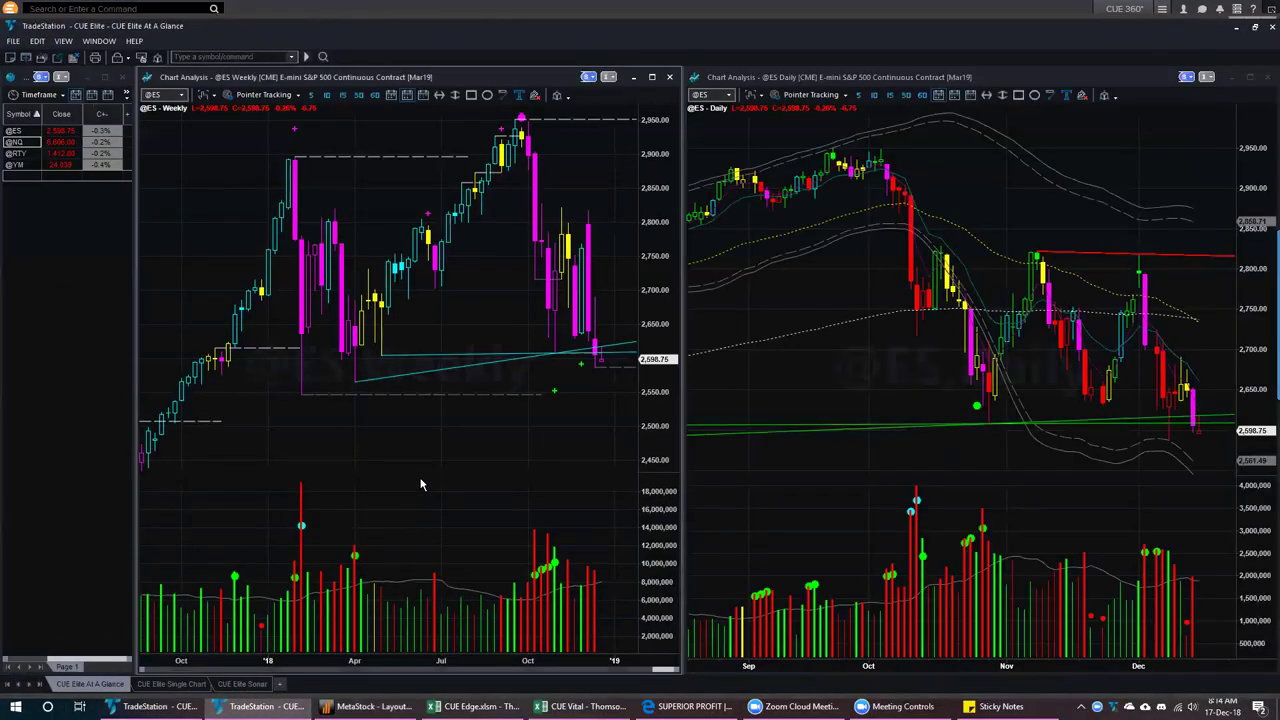
type("JNJ")
key("Return")
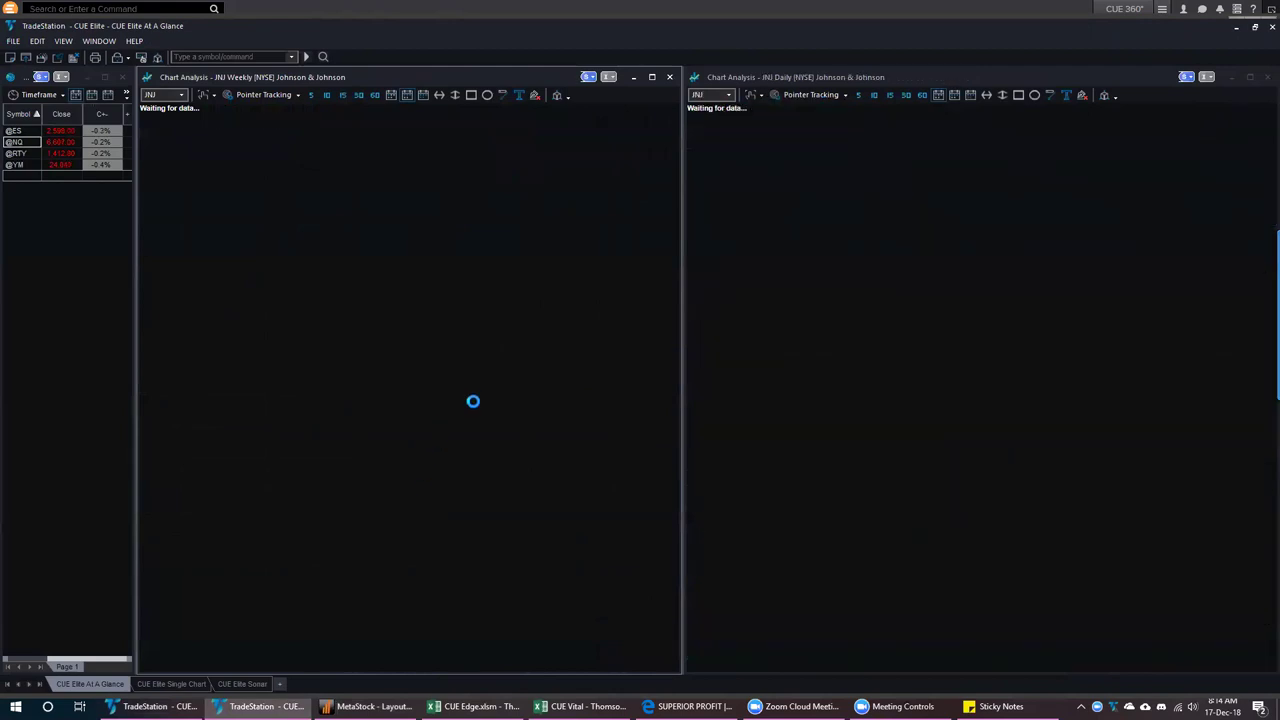
left_click(897, 177)
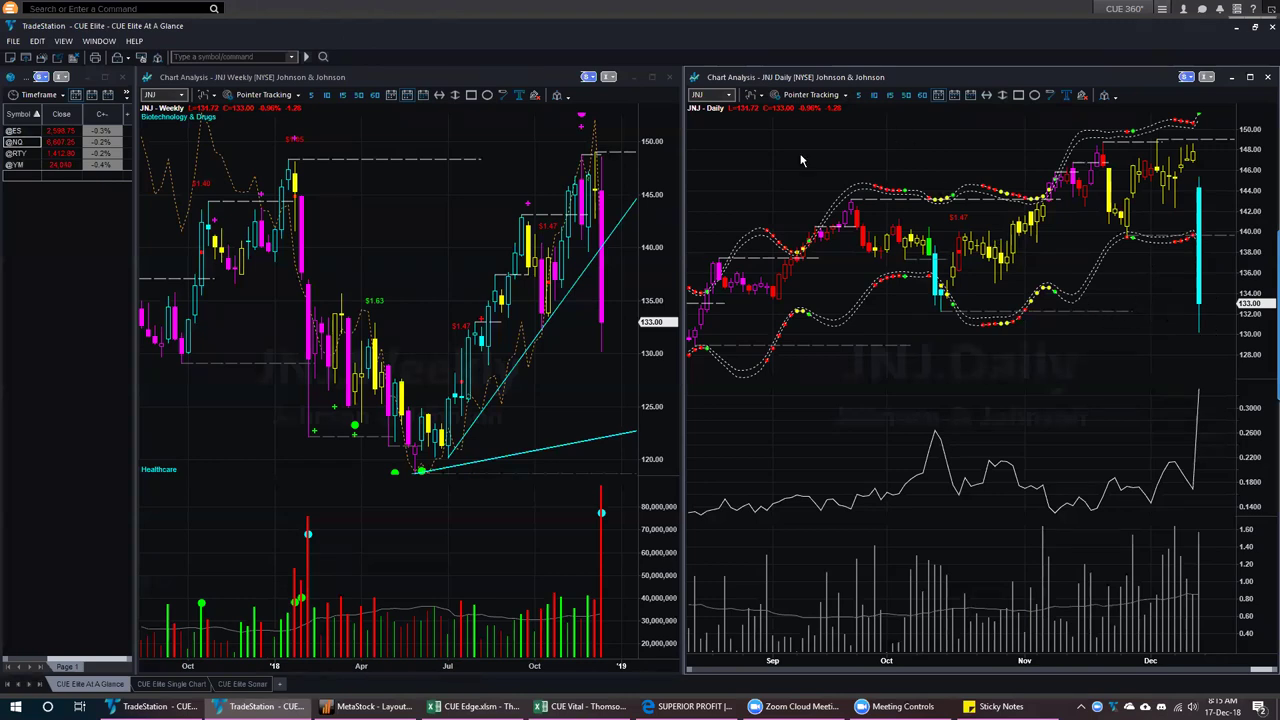
Mark the JNJ daily chart's support near 132, the fall towards it and a rebound with temporary arrows, and clear them
left_click_drag(1035, 312, 1213, 312)
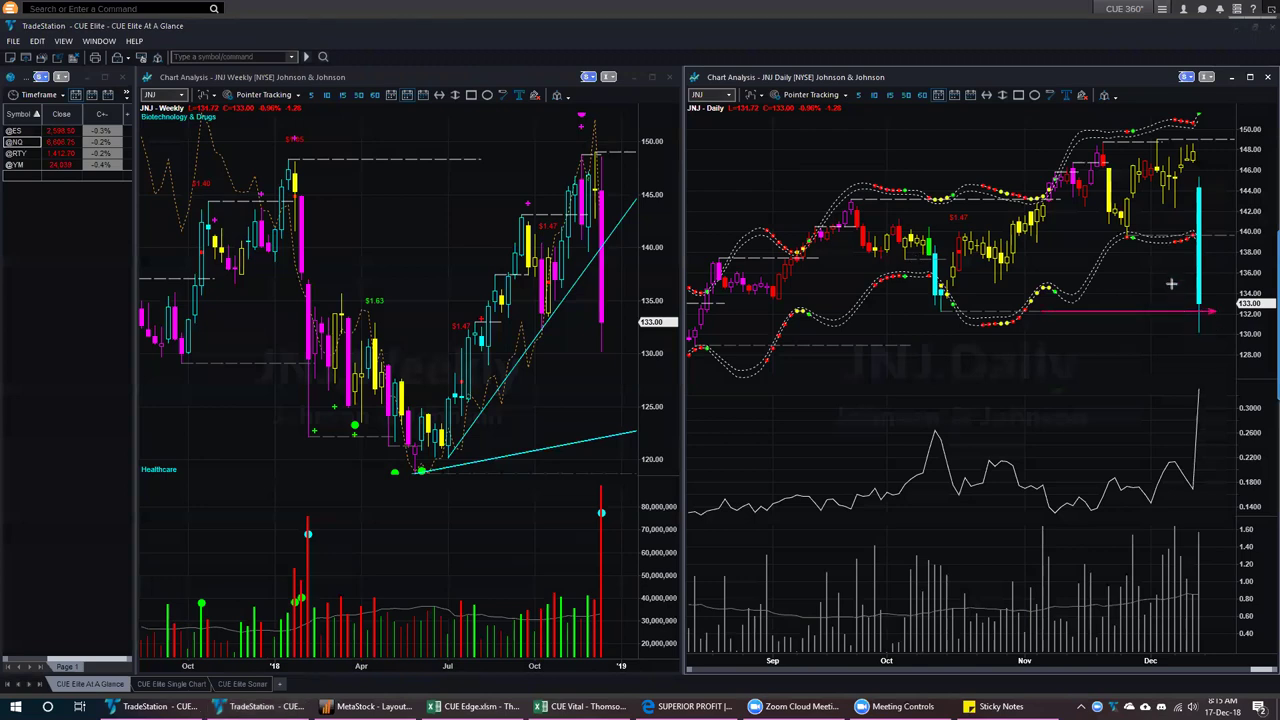
left_click_drag(1212, 306, 1222, 274)
left_click_drag(1186, 186, 1197, 310)
mouse_move(1151, 192)
left_mouse_down()
mouse_move(1147, 307)
mouse_move(1219, 310)
mouse_move(1230, 278)
left_mouse_up()
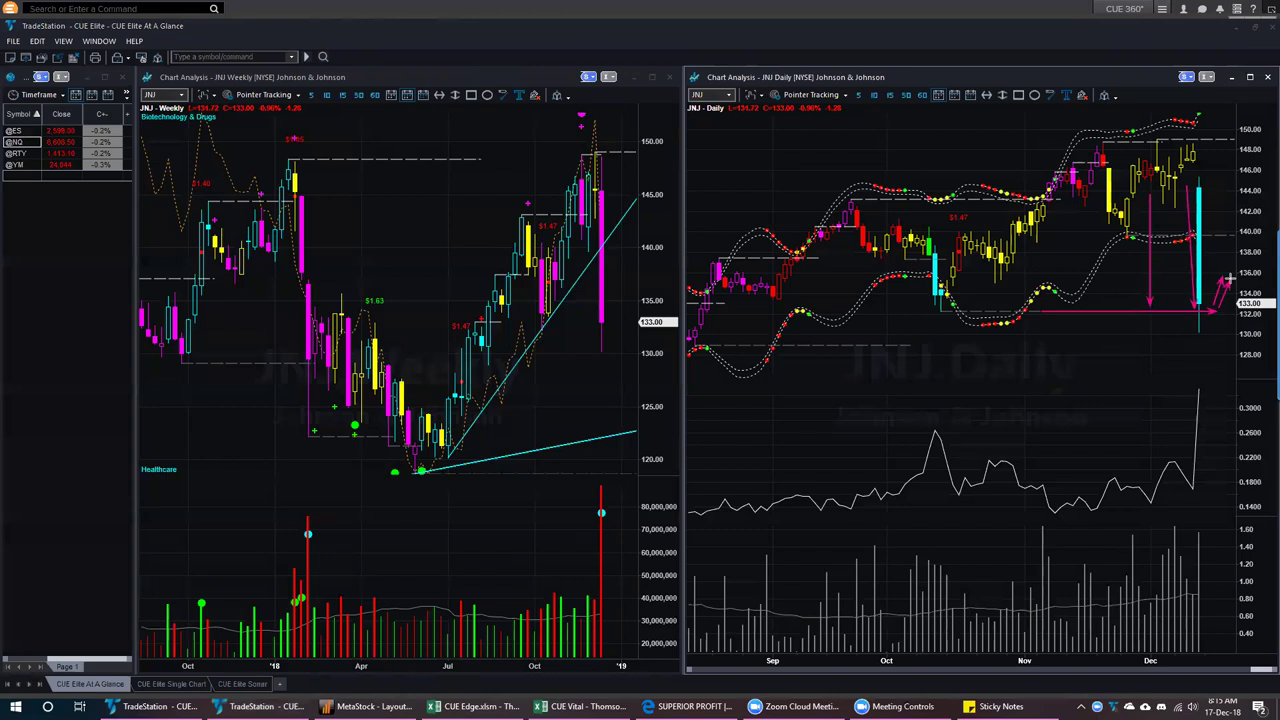
left_click_drag(1205, 262, 1213, 249)
key("Escape")
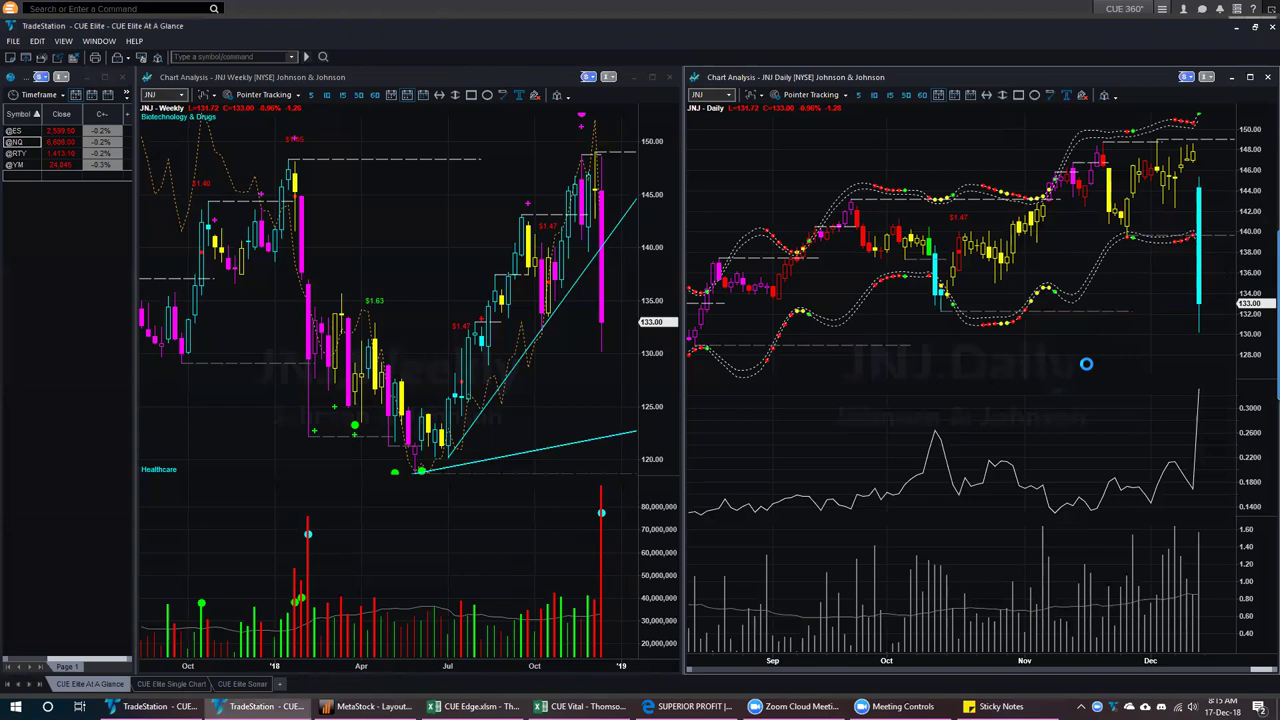
Open the CUE Elite Single Chart workspace and switch the JNJ intraday chart to the 5-minute interval
left_click(176, 685)
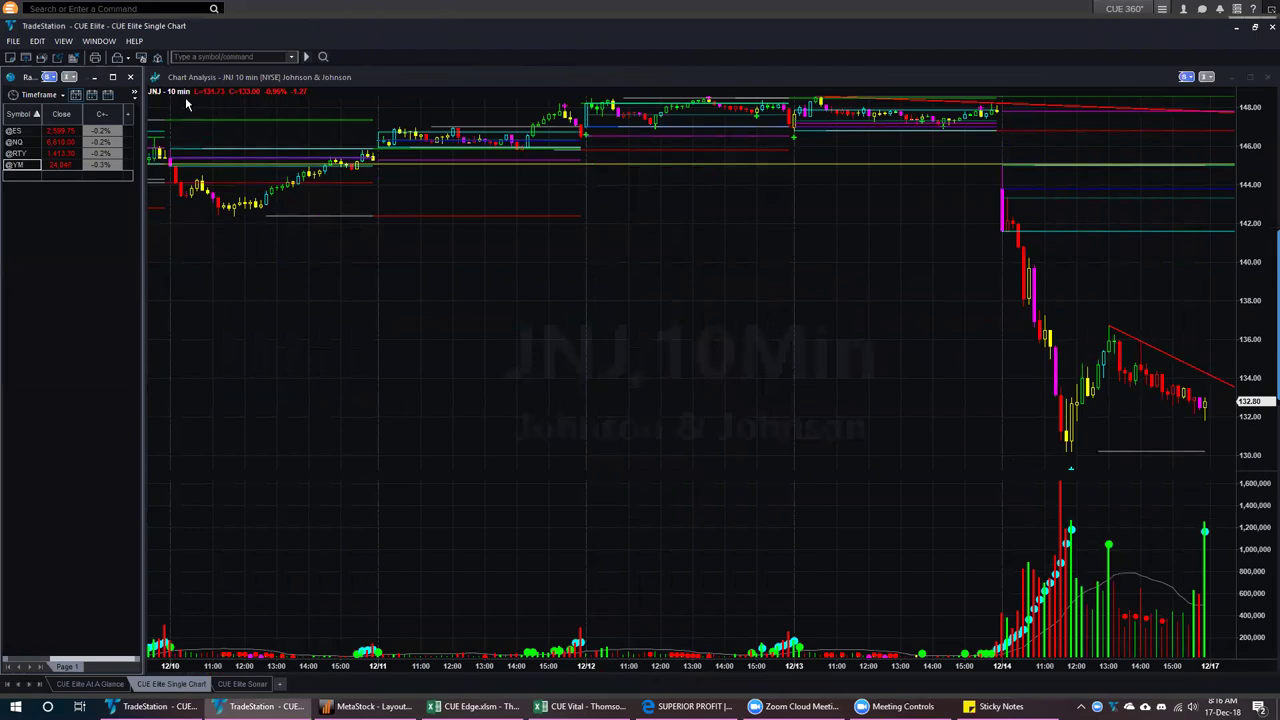
left_click(566, 242)
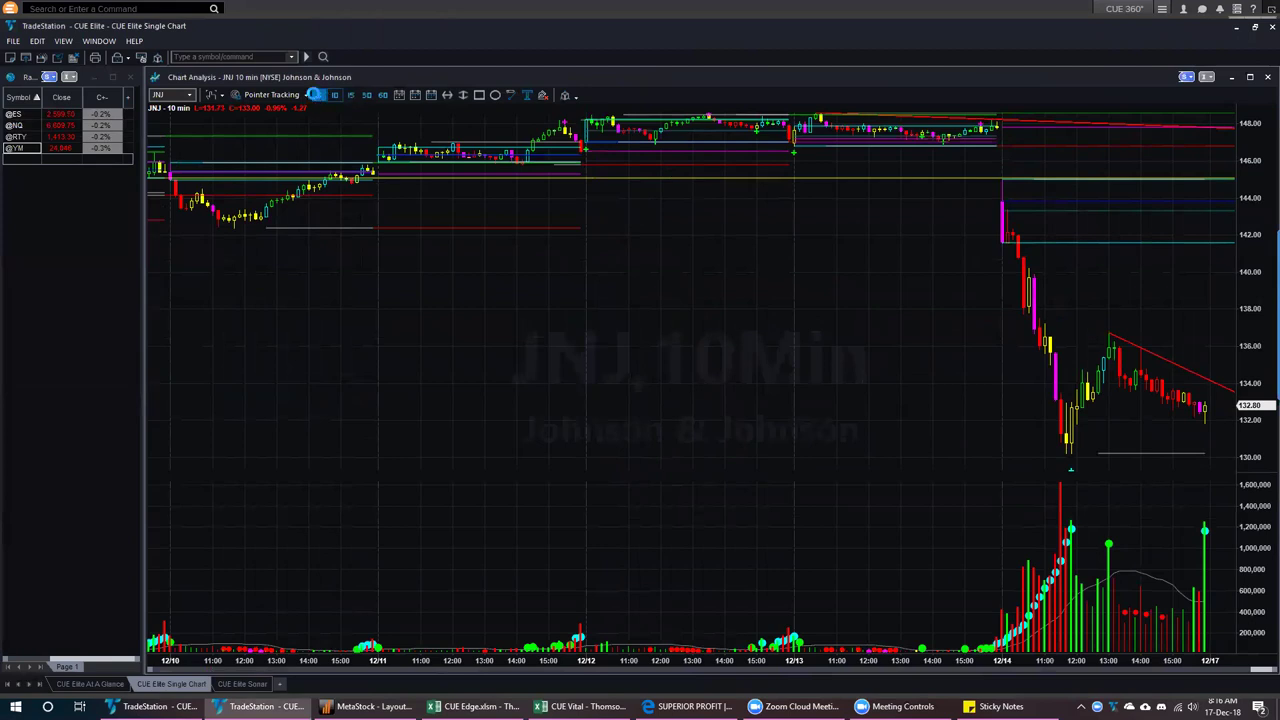
left_click(319, 95)
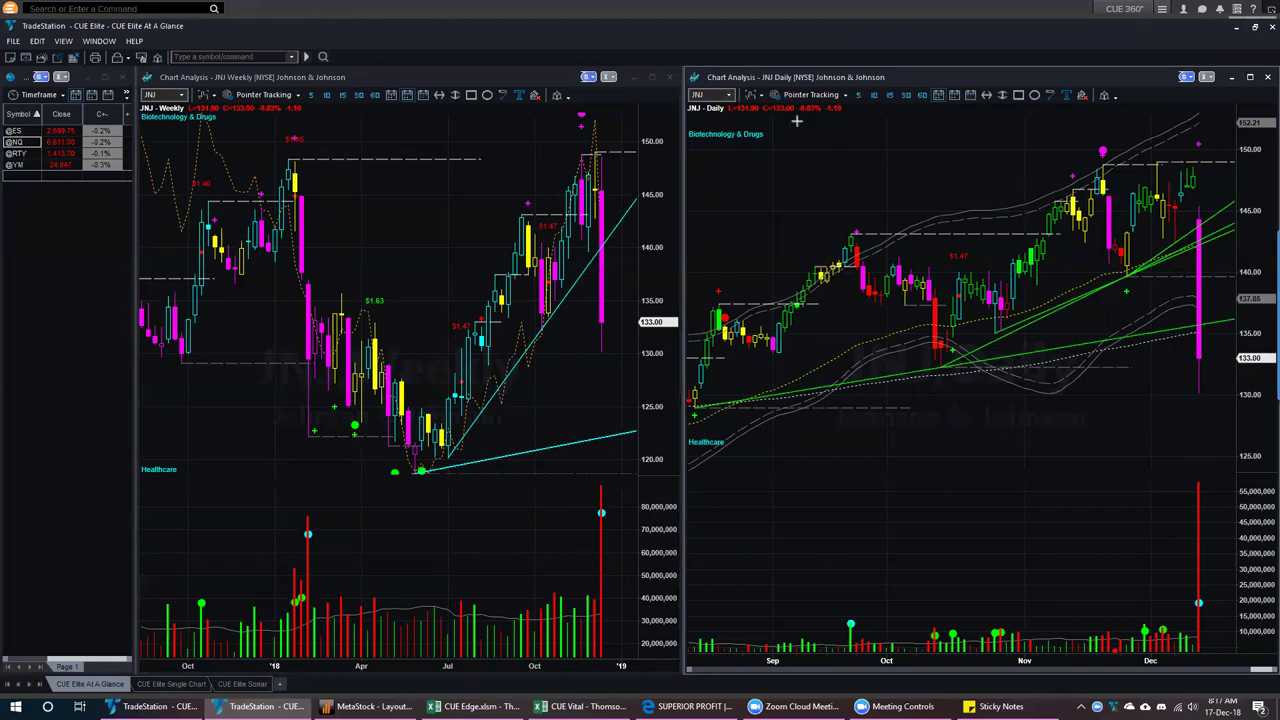
Point temporary arrows at the magenta markers above the JNJ daily and weekly highs in At A Glance, and clear them
left_click_drag(1000, 127, 1093, 151)
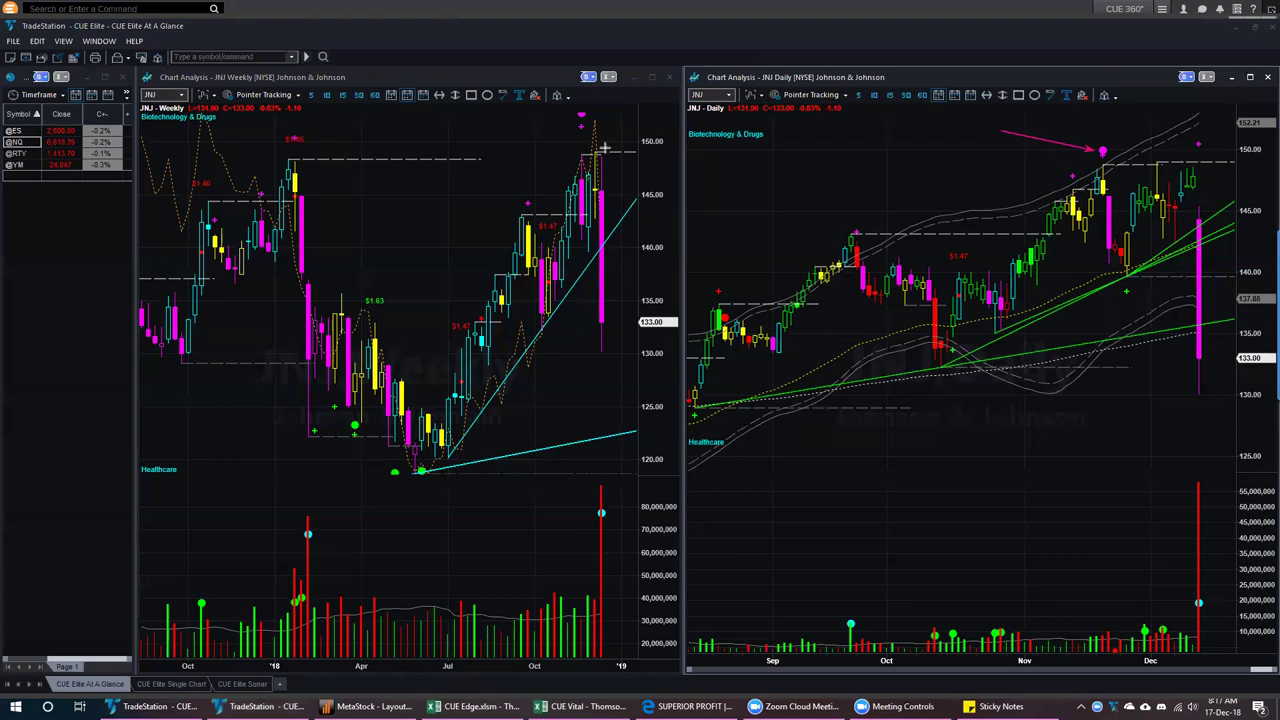
left_click_drag(510, 131, 578, 117)
key("Escape")
Switch to MetaStock's exploration results and compare the Breakout Down and Up, Long and Short BOUNCE, and Long and Short GO WITH FLOW scans
key("alt+Tab")
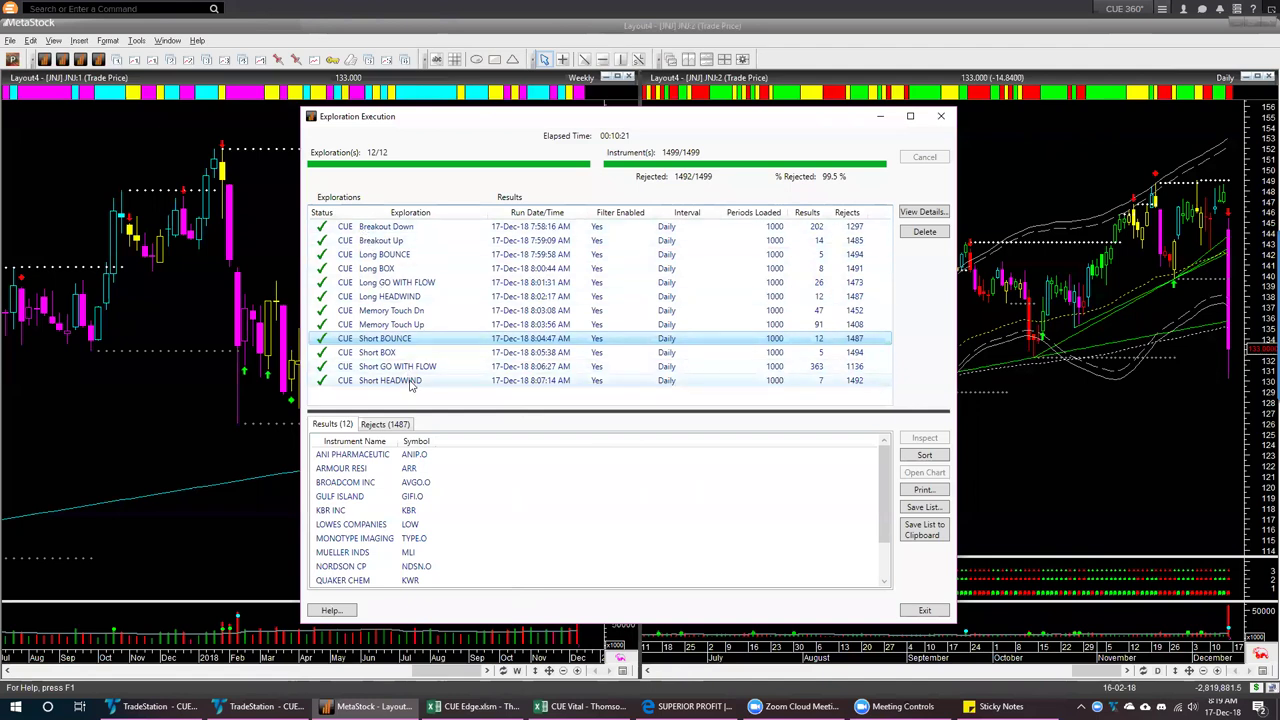
left_click(415, 228)
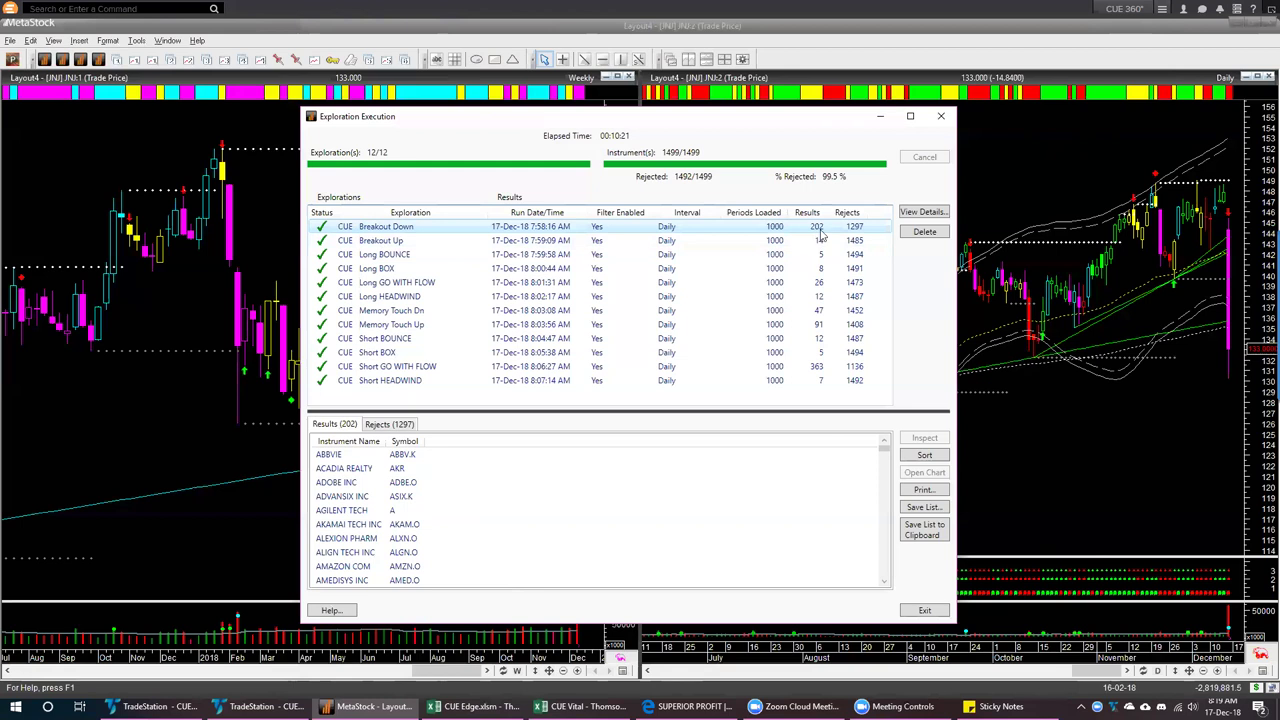
left_click(418, 244)
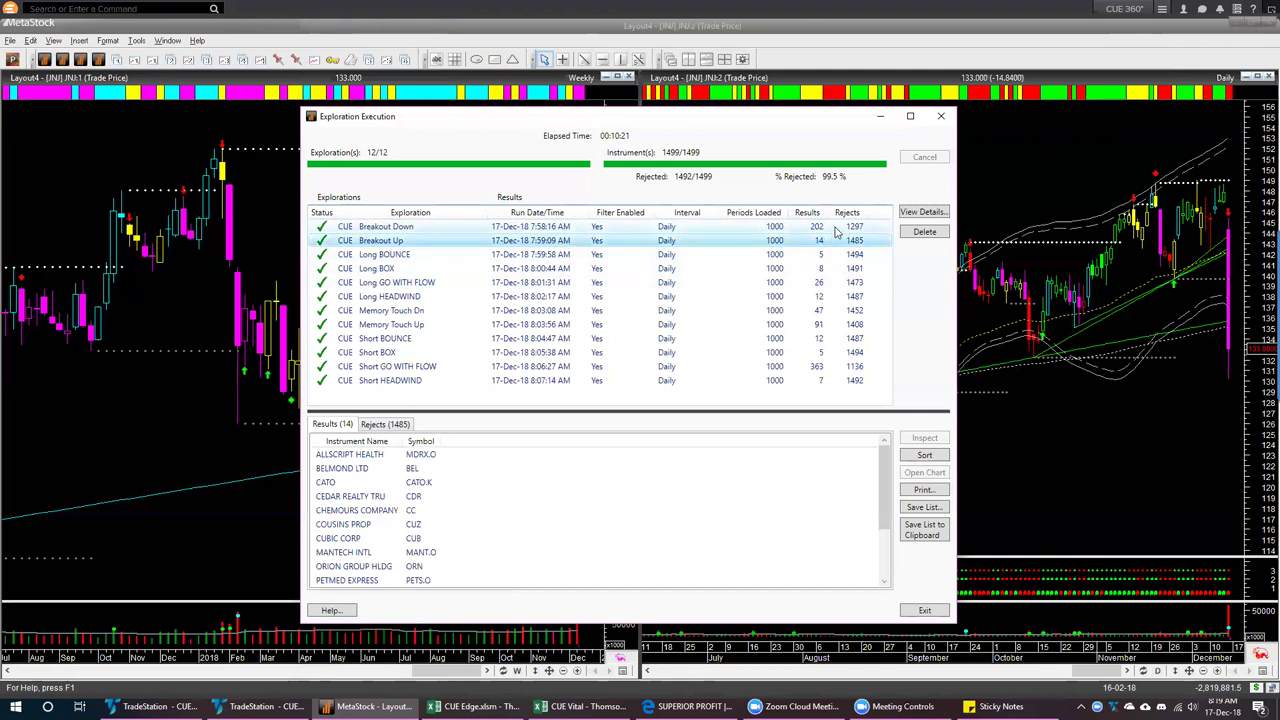
left_click(403, 255)
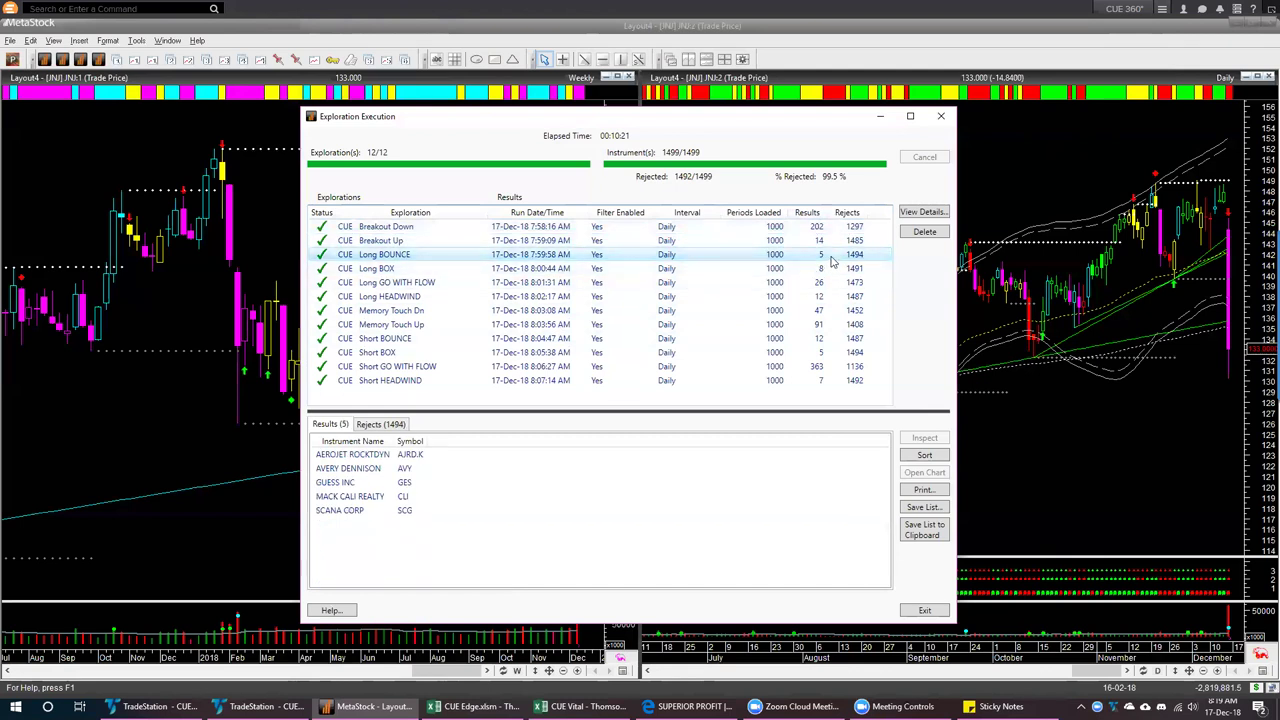
left_click(580, 340)
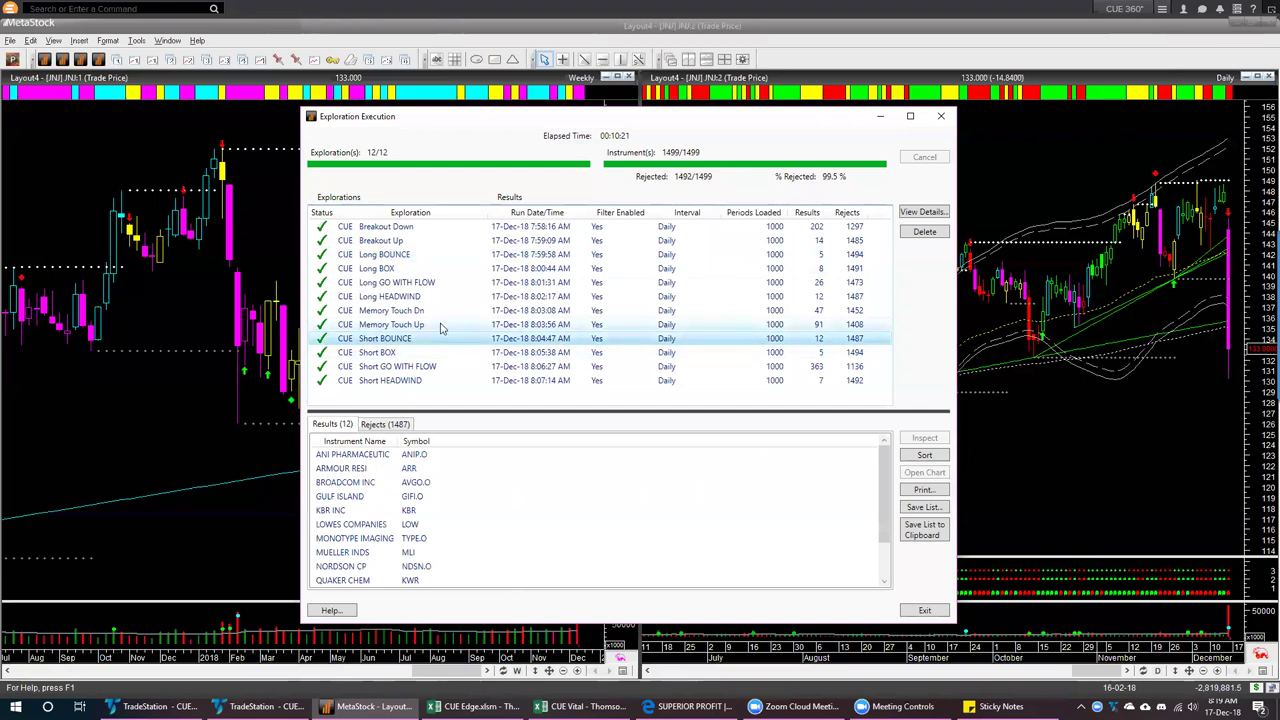
left_click(425, 286)
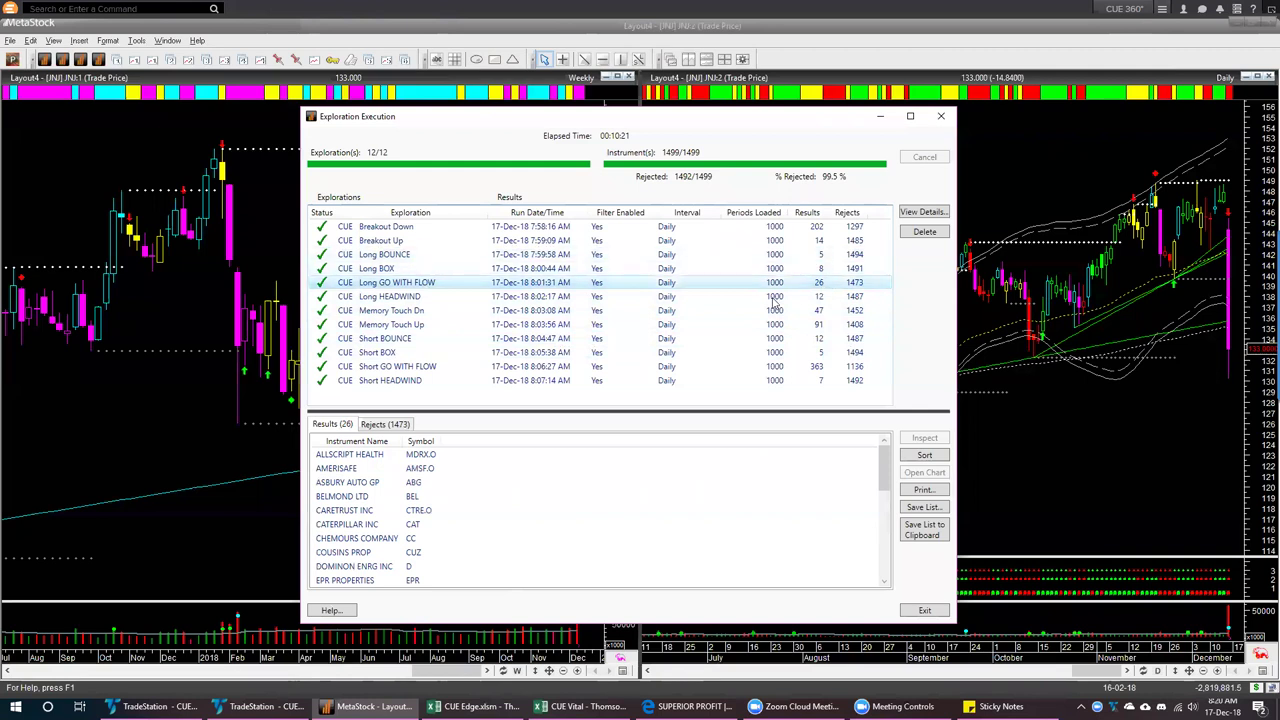
left_click(680, 367)
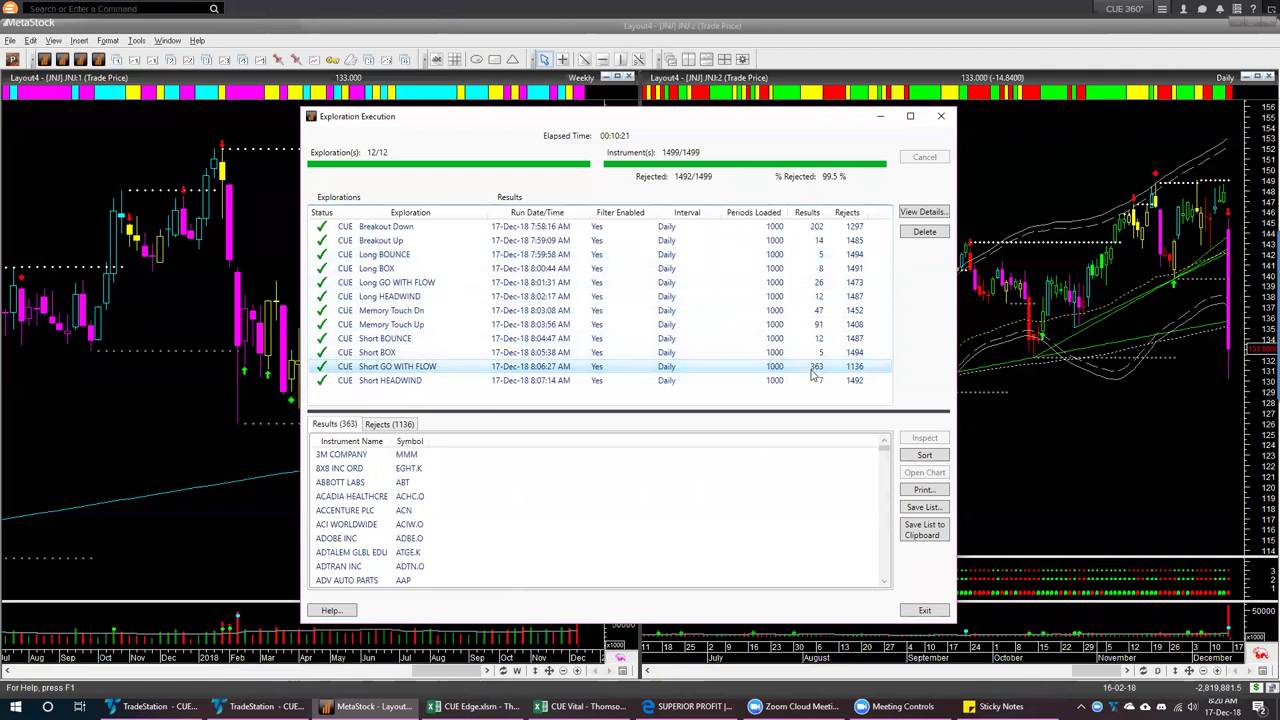
Compare the results of the Memory Touch Up and Down, Long and Short BOX, and Long and Short HEADWIND explorations
left_click(420, 326)
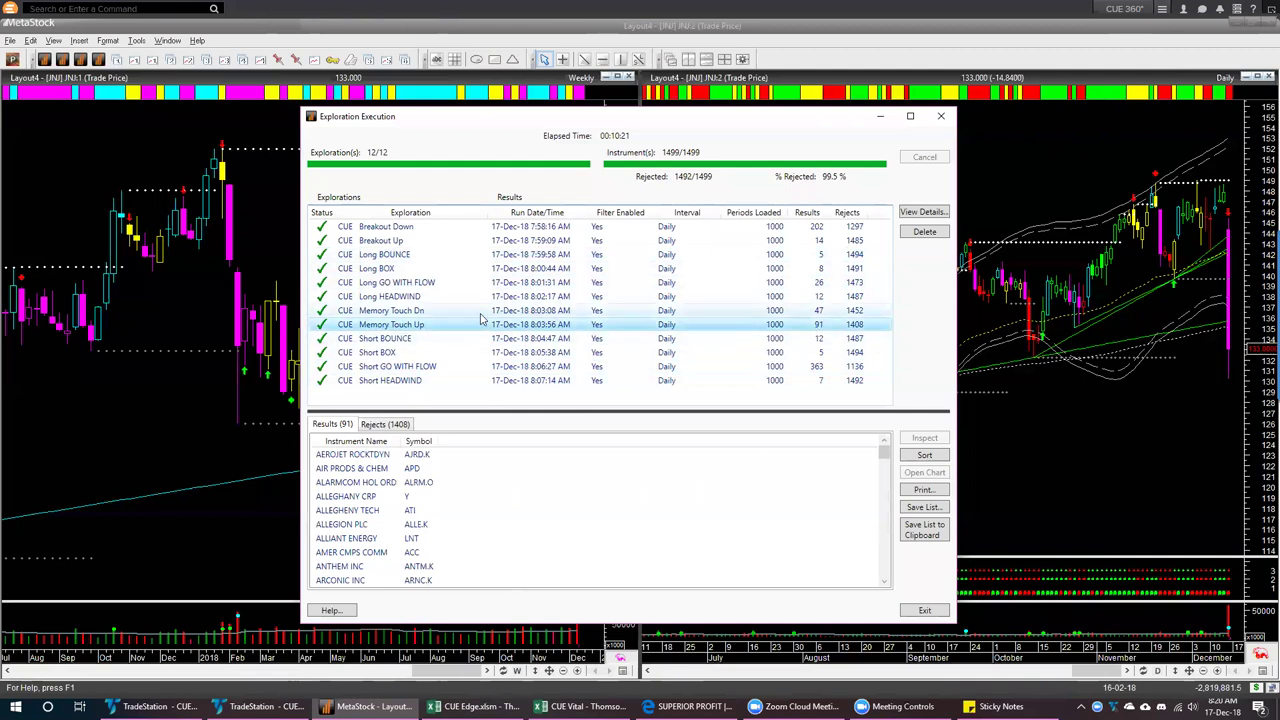
left_click(444, 312)
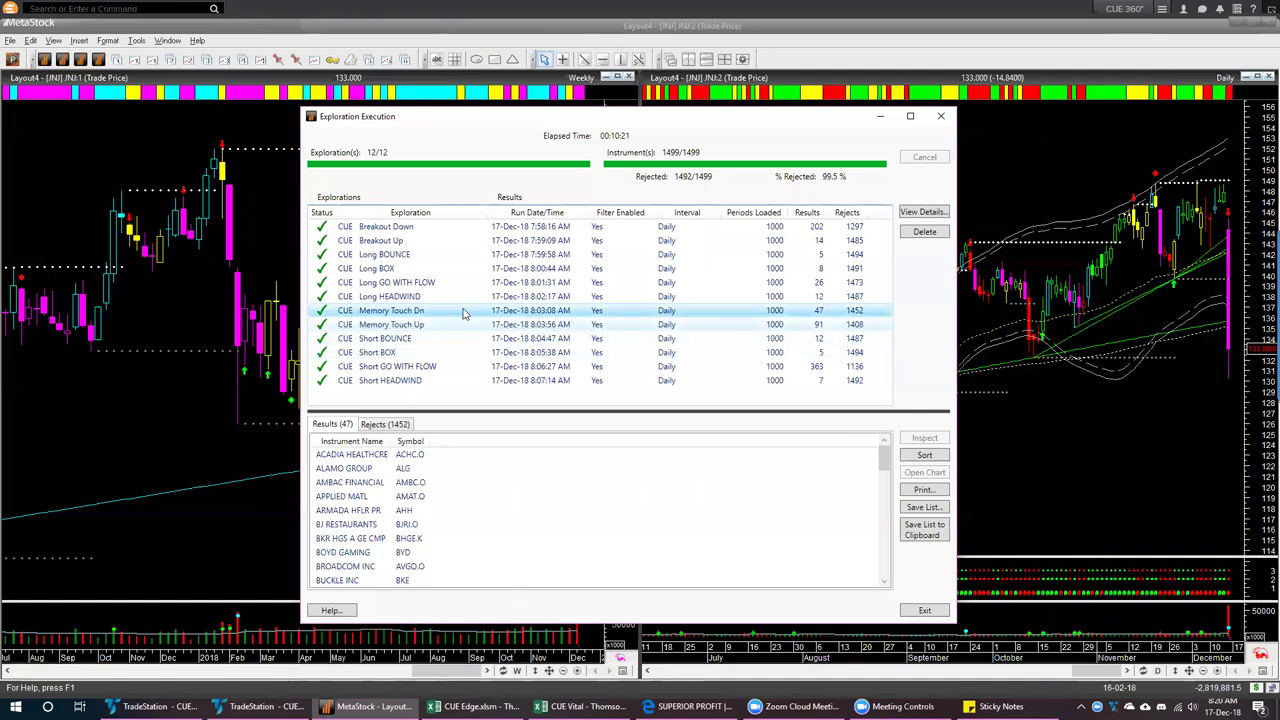
left_click(403, 326)
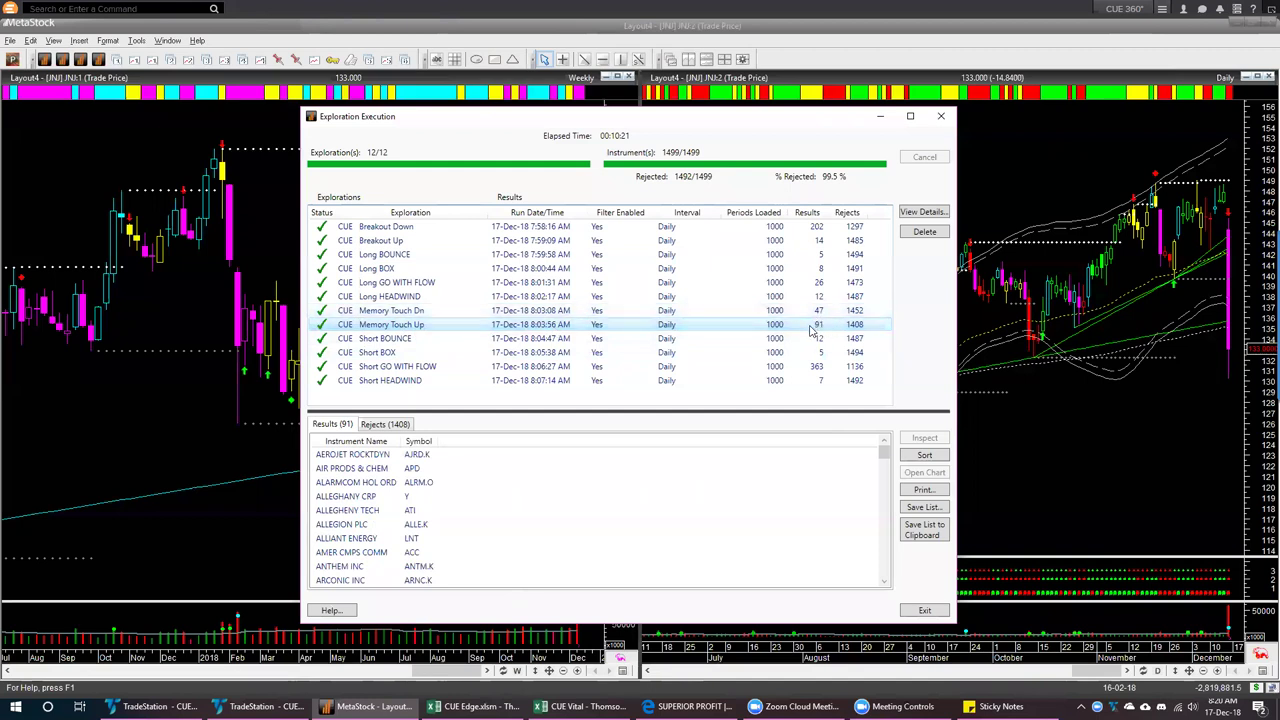
left_click(415, 311)
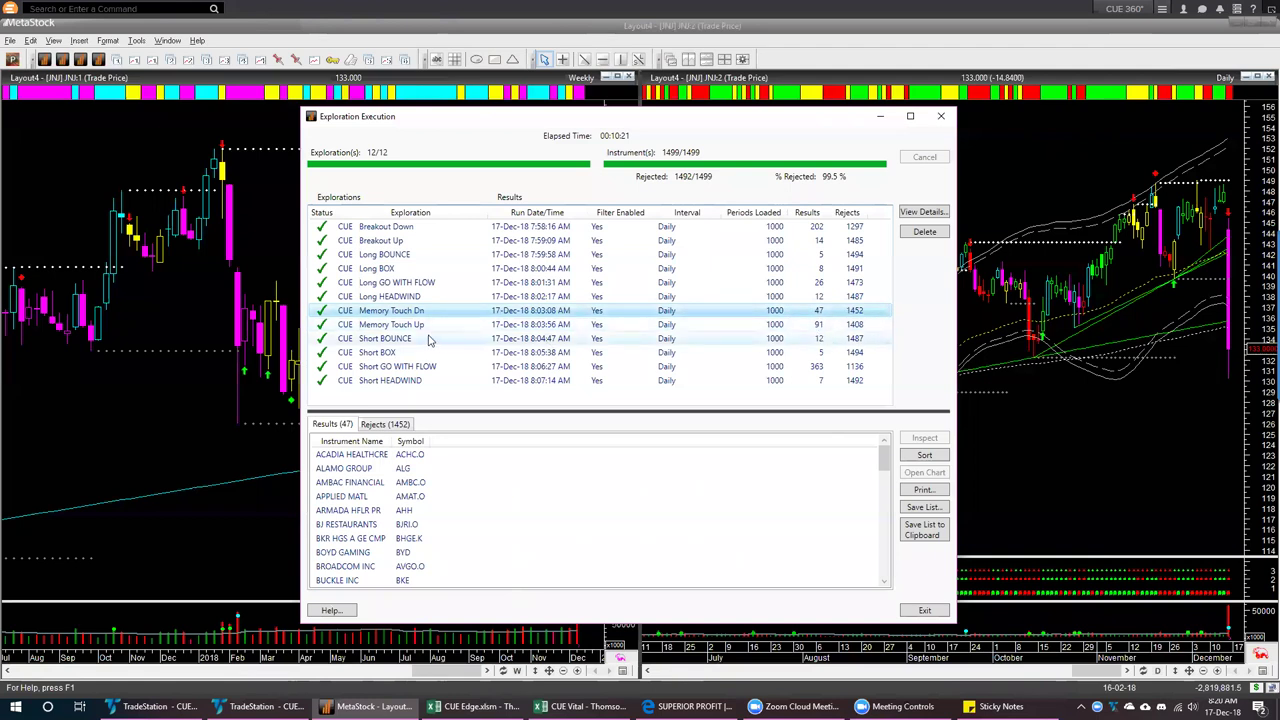
left_click(390, 270)
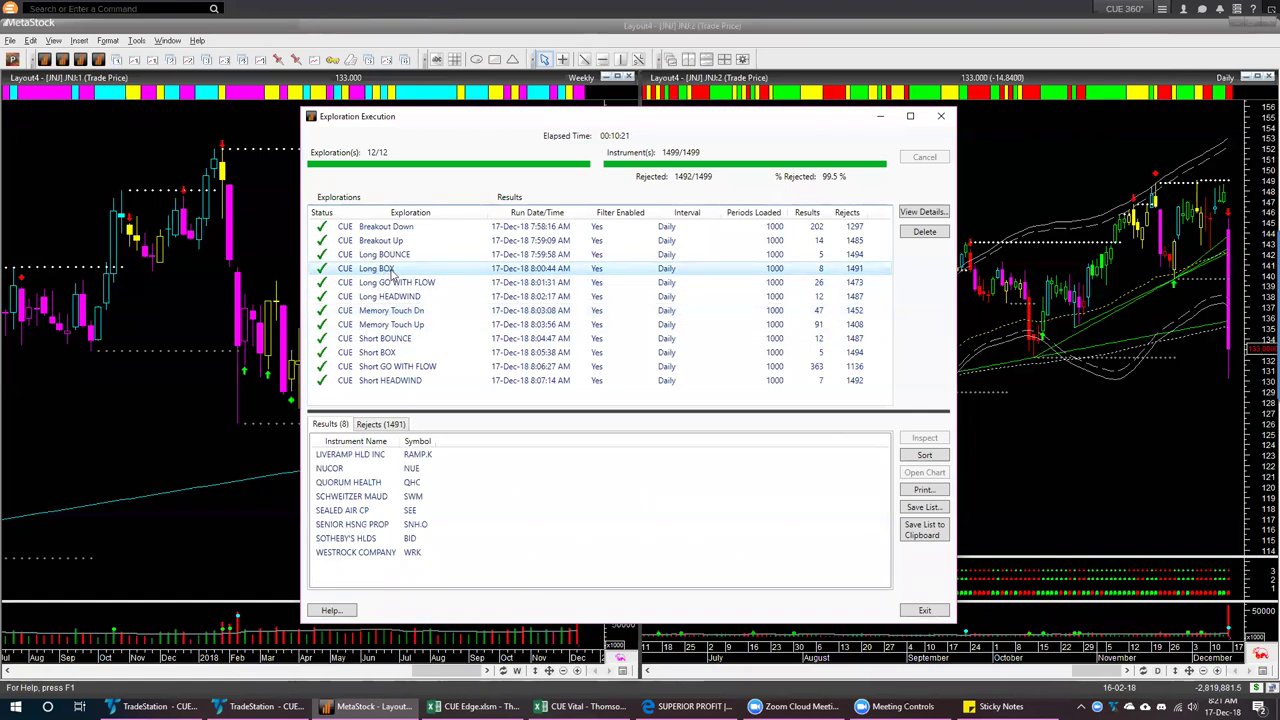
left_click(397, 354)
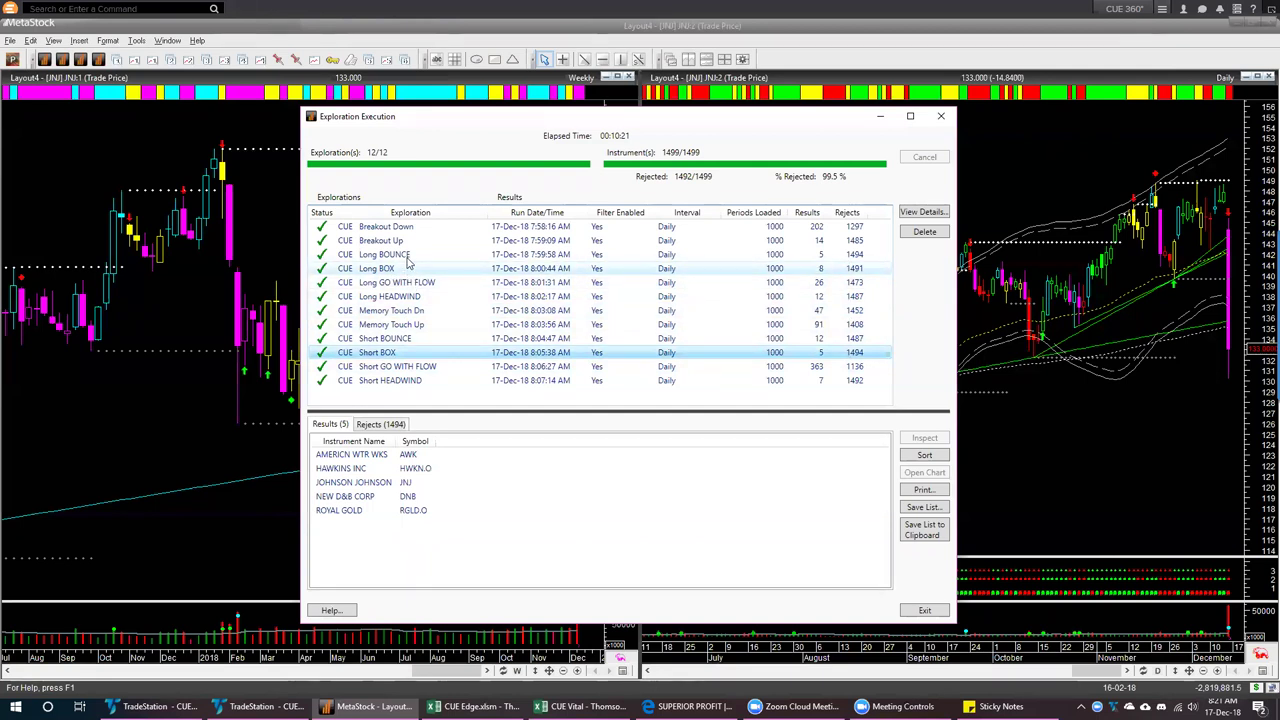
left_click(400, 297)
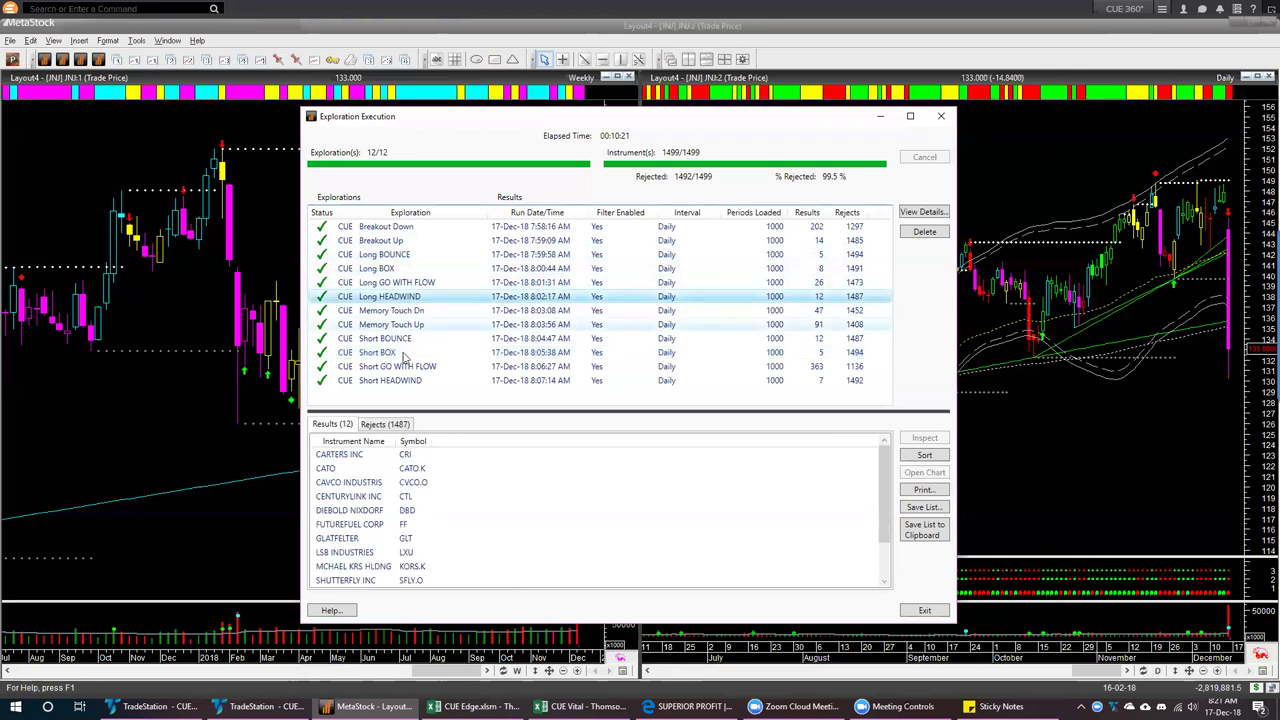
left_click(403, 384)
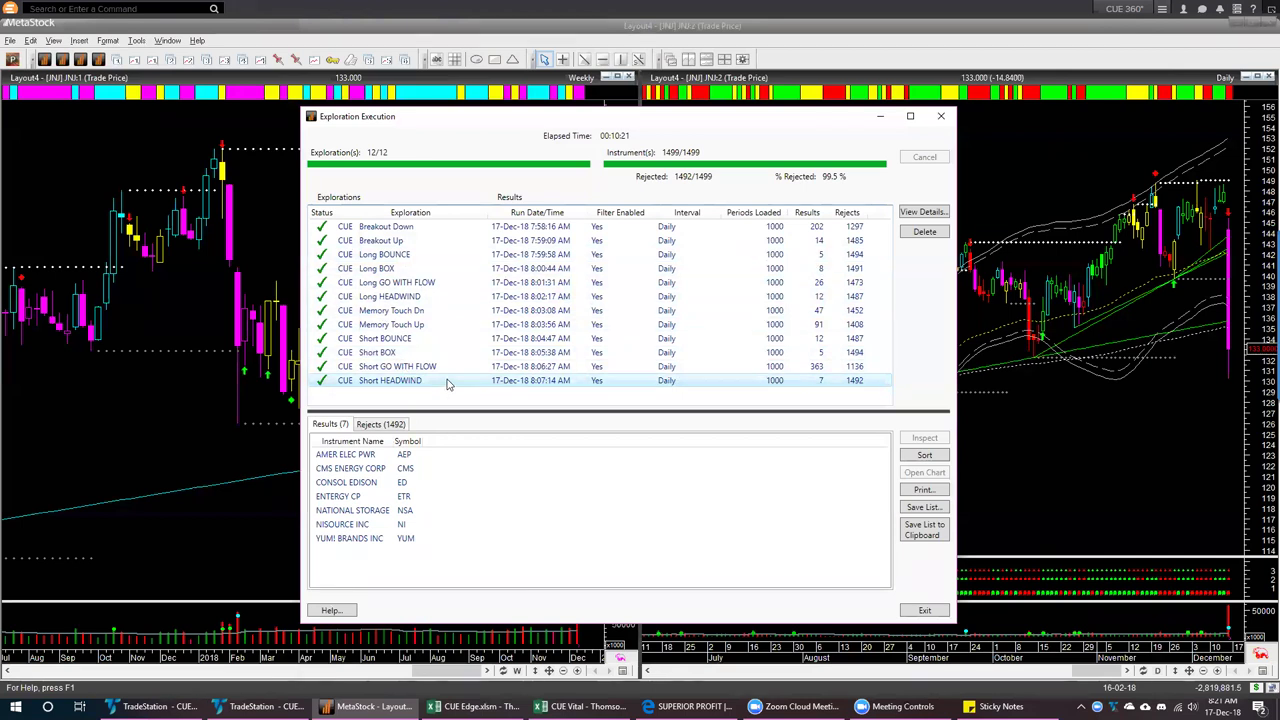
Review the CUE Breakout Down exploration's result list, and select all its instruments for copying
left_click(408, 228)
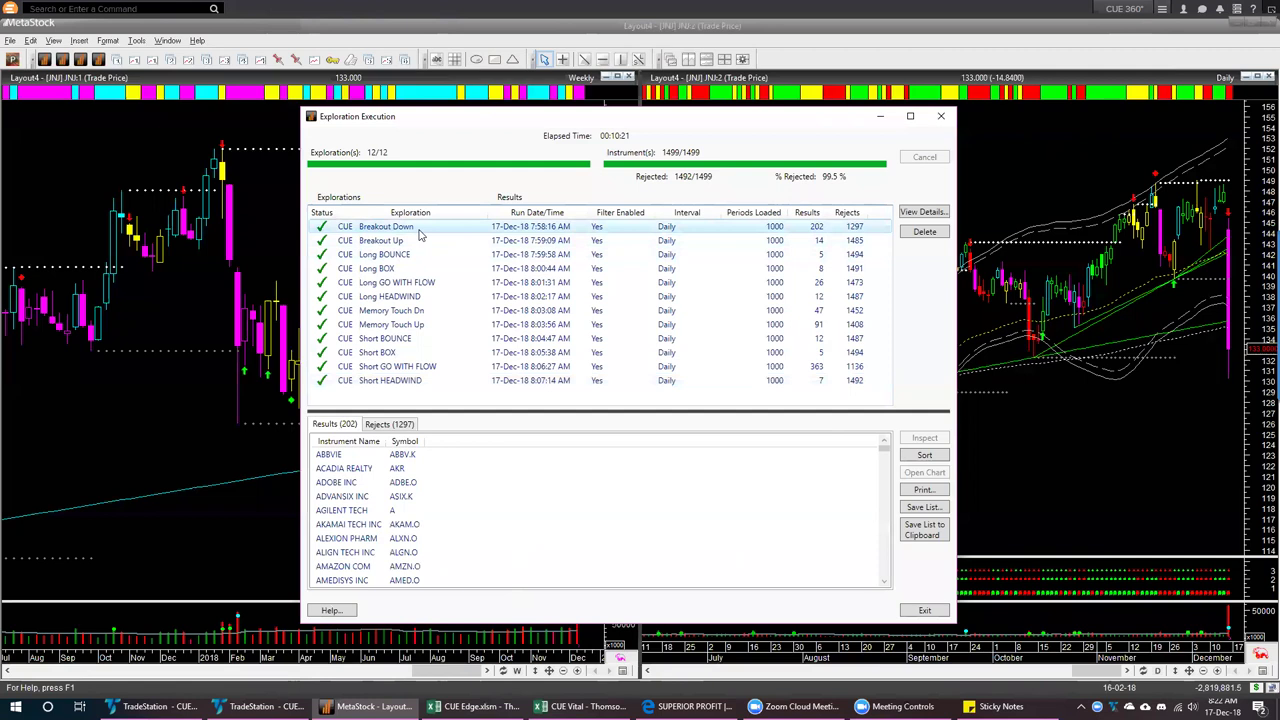
left_click(420, 230)
left_click(922, 214)
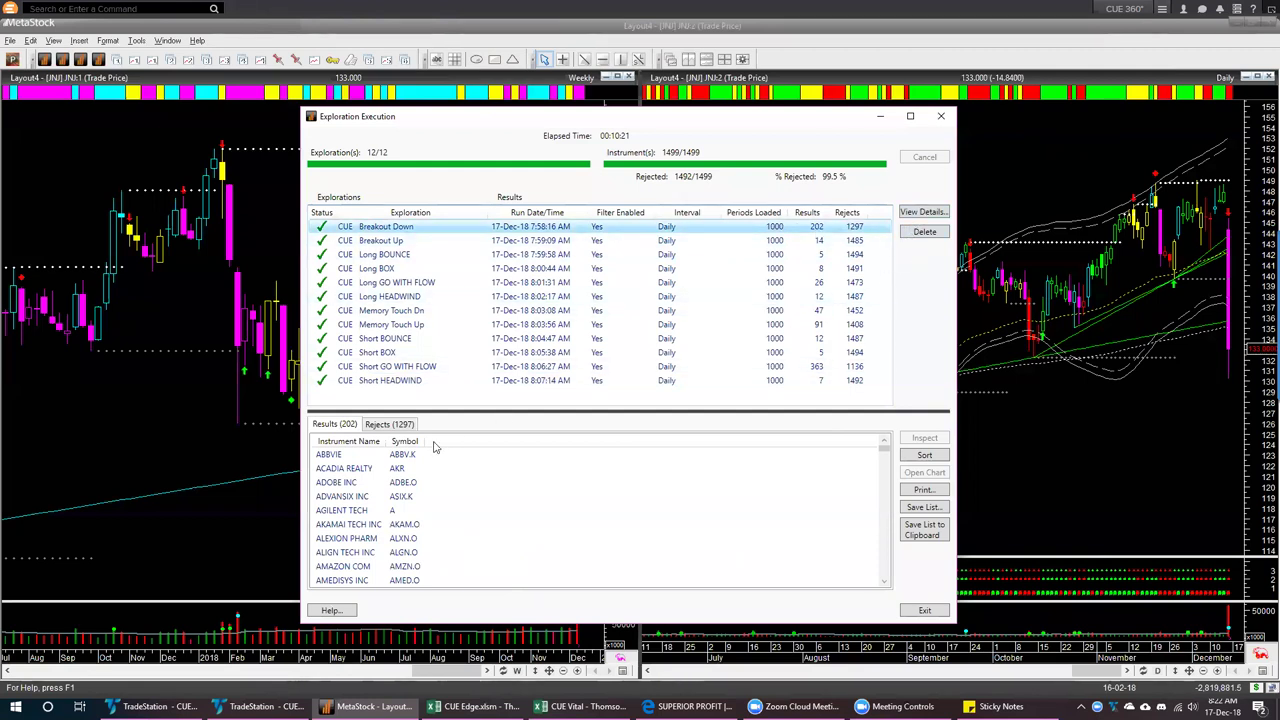
scroll(488, 517, "down", 5)
scroll(488, 517, "down", 20)
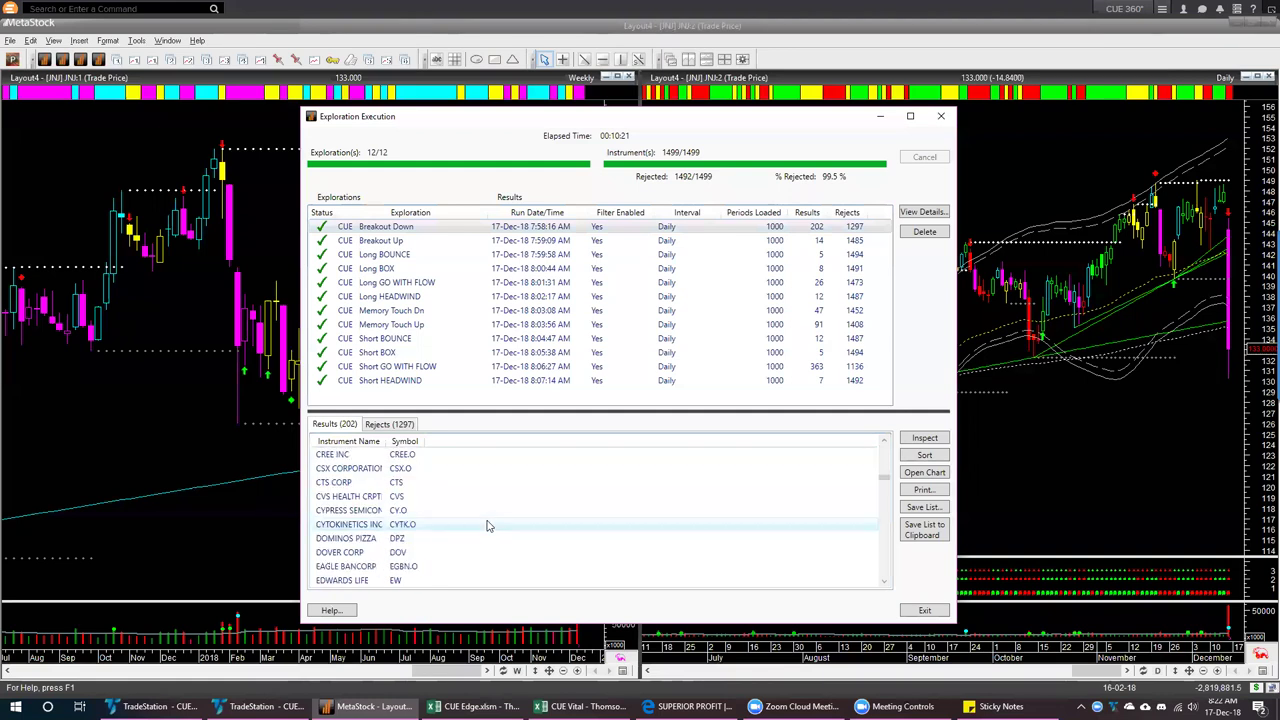
scroll(435, 575, "down", 20)
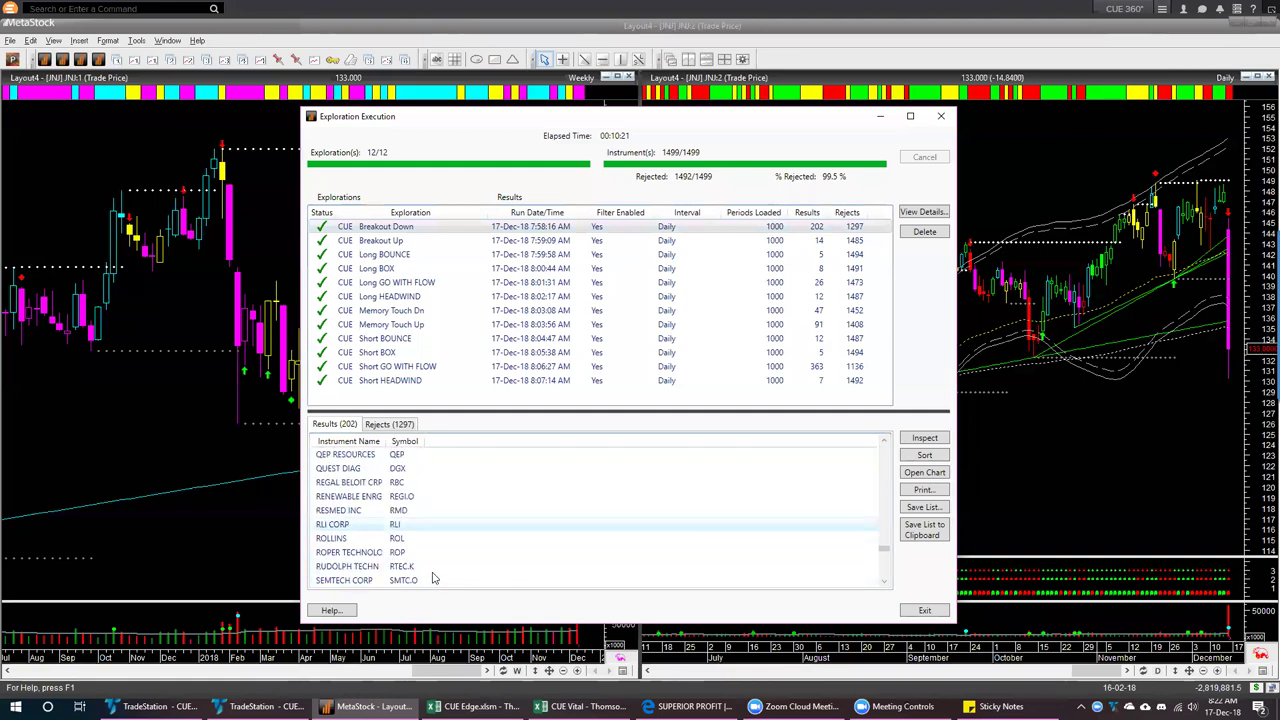
key("ctrl+a")
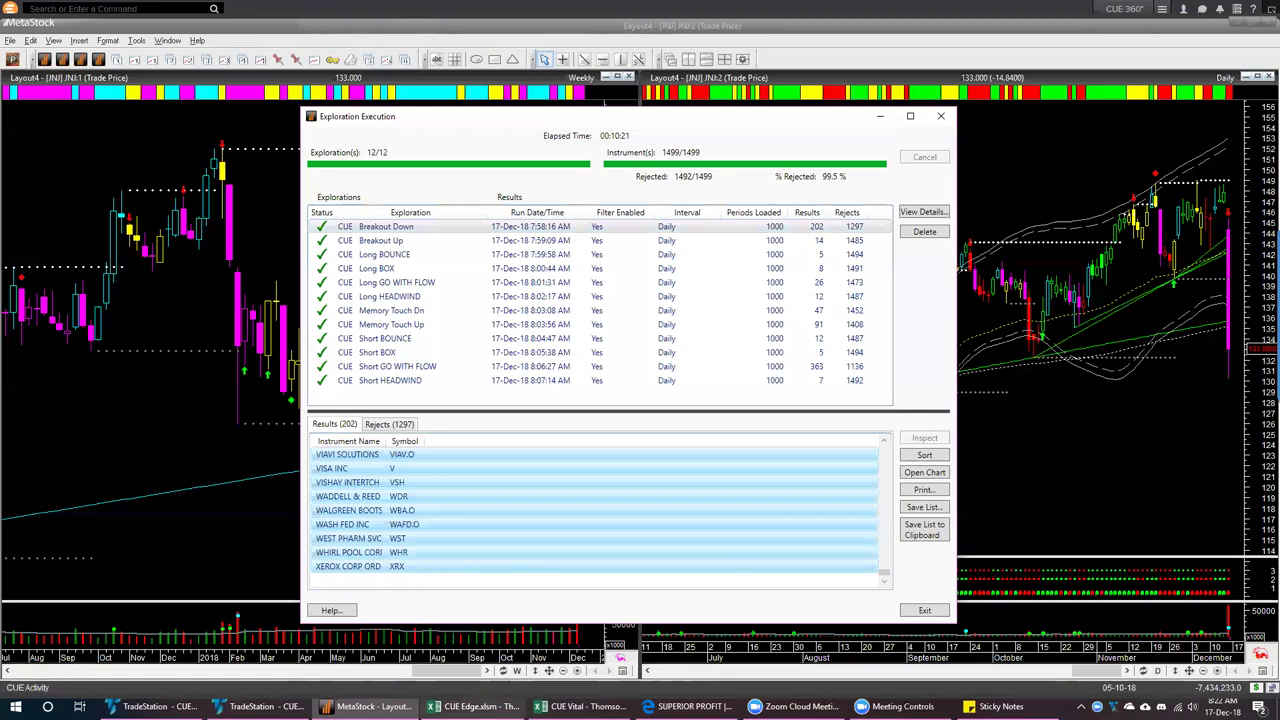
Switch to the CUE Vital workbook and paste the copied Breakout Down list into the Notes sheet at A1
left_click(369, 687)
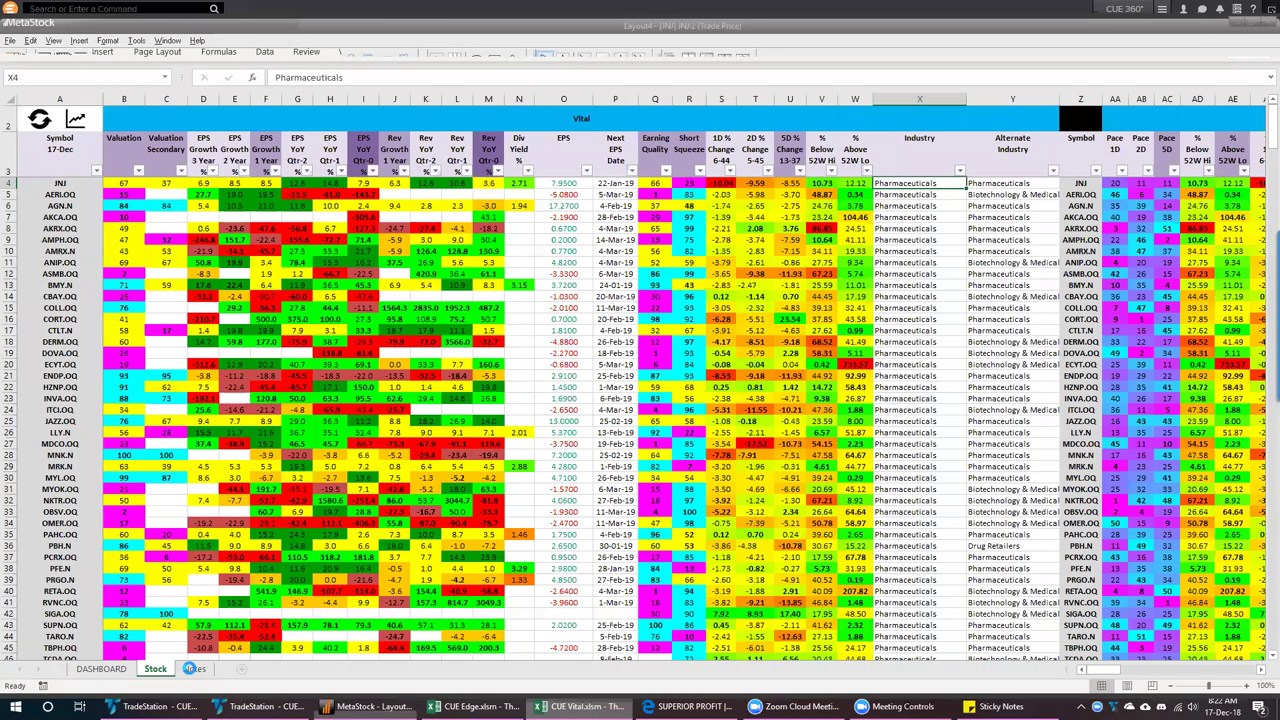
left_click(188, 667)
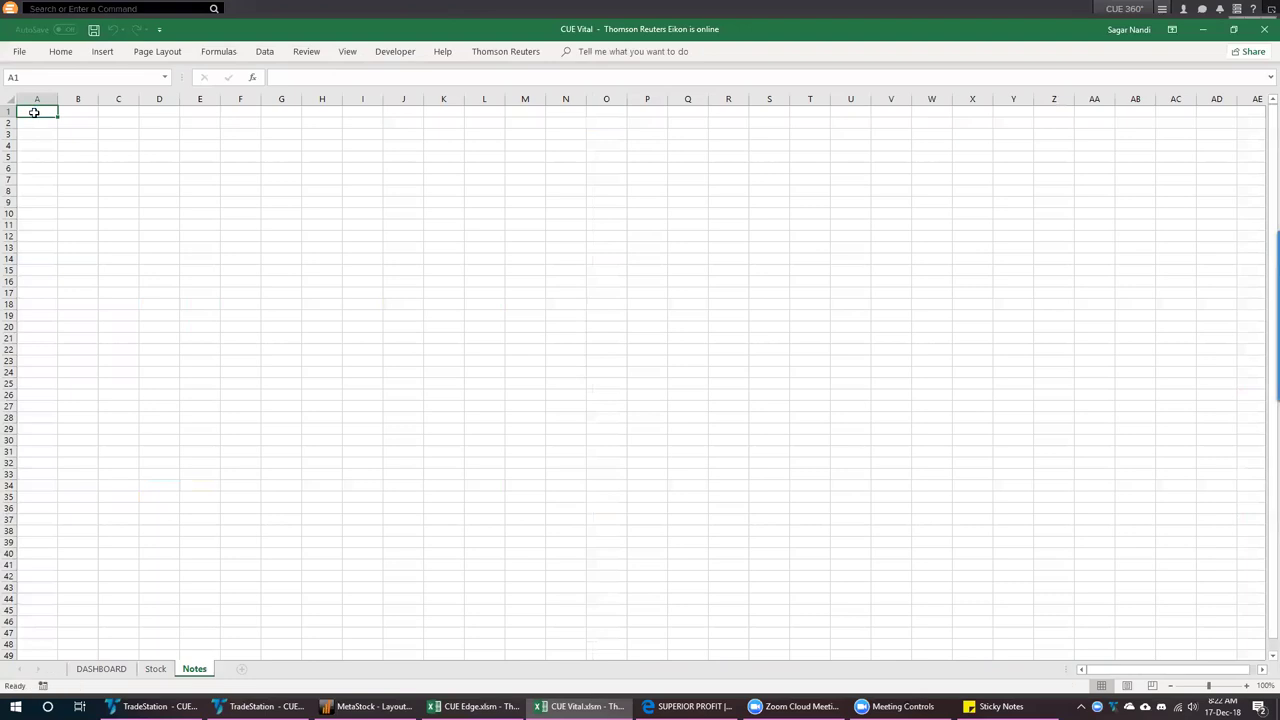
right_click(34, 112)
left_click(62, 172)
left_click(215, 191)
Copy all ticker symbols in column B of the Notes sheet, from B2 down to the last entry
left_click(69, 123)
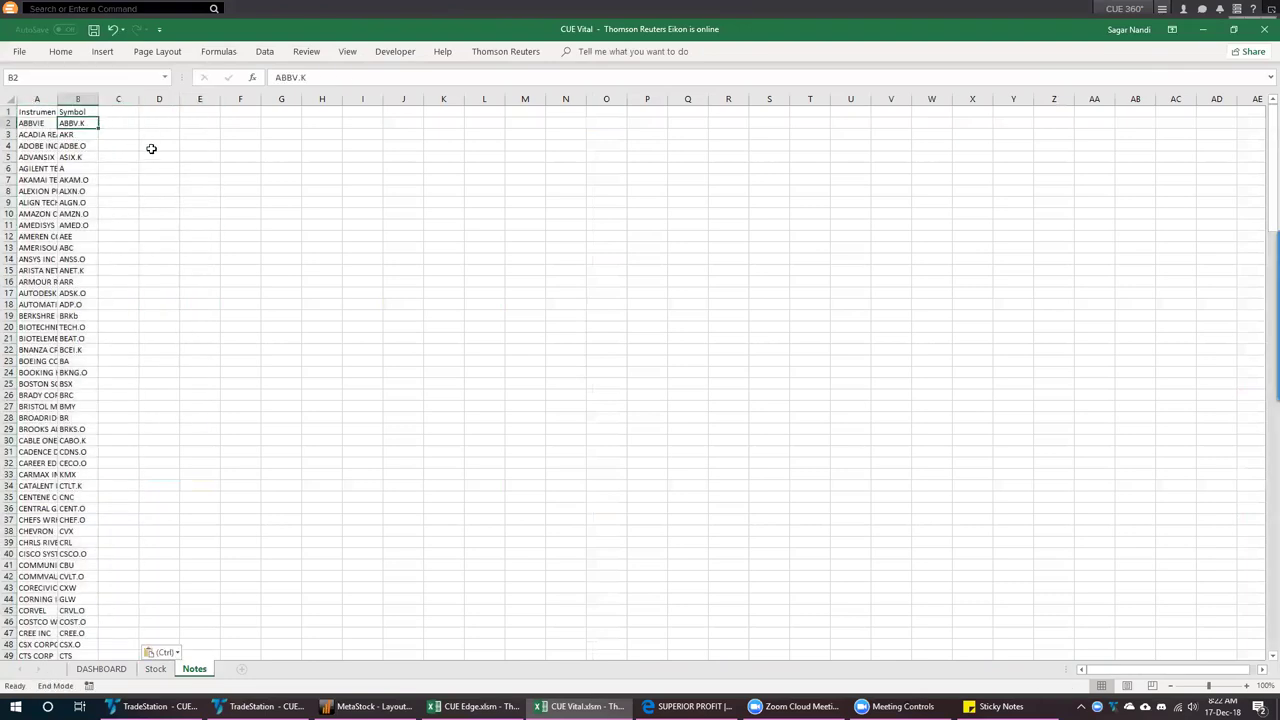
key("ctrl+shift+Down")
key("ctrl+c")
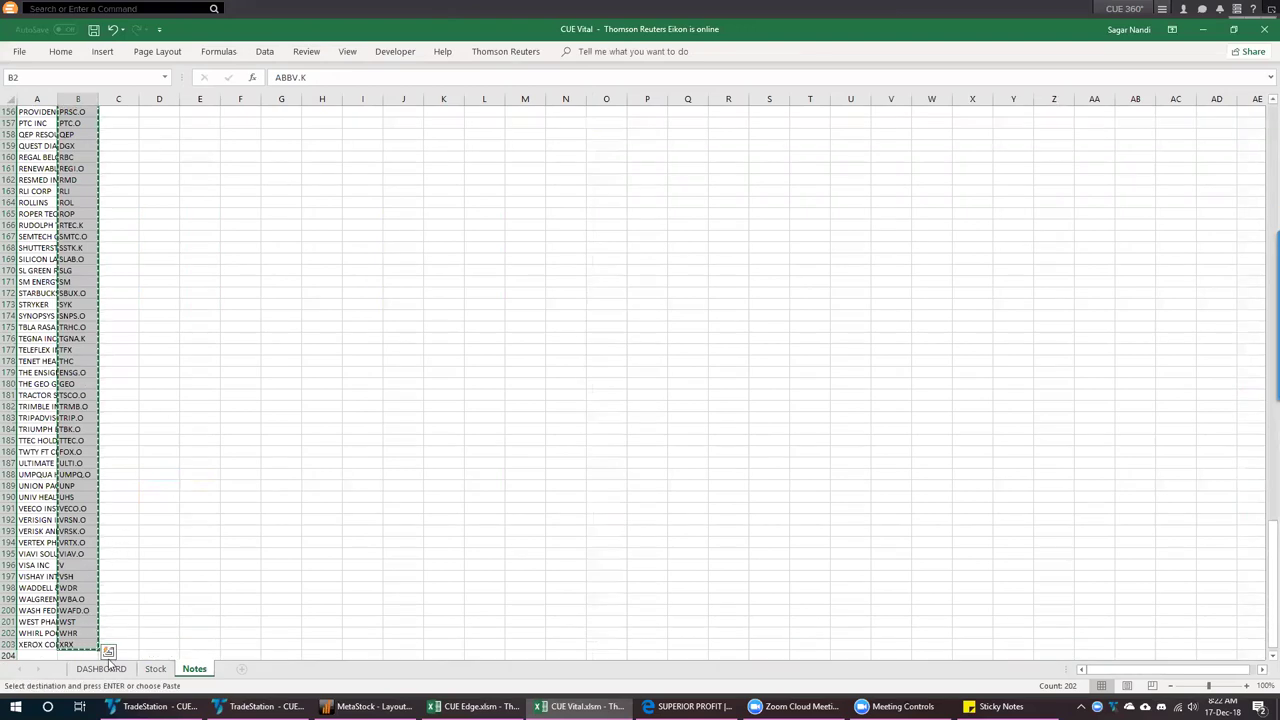
Clear the Root Stock entry on the DASHBOARD sheet
left_click(104, 668)
left_click(72, 124)
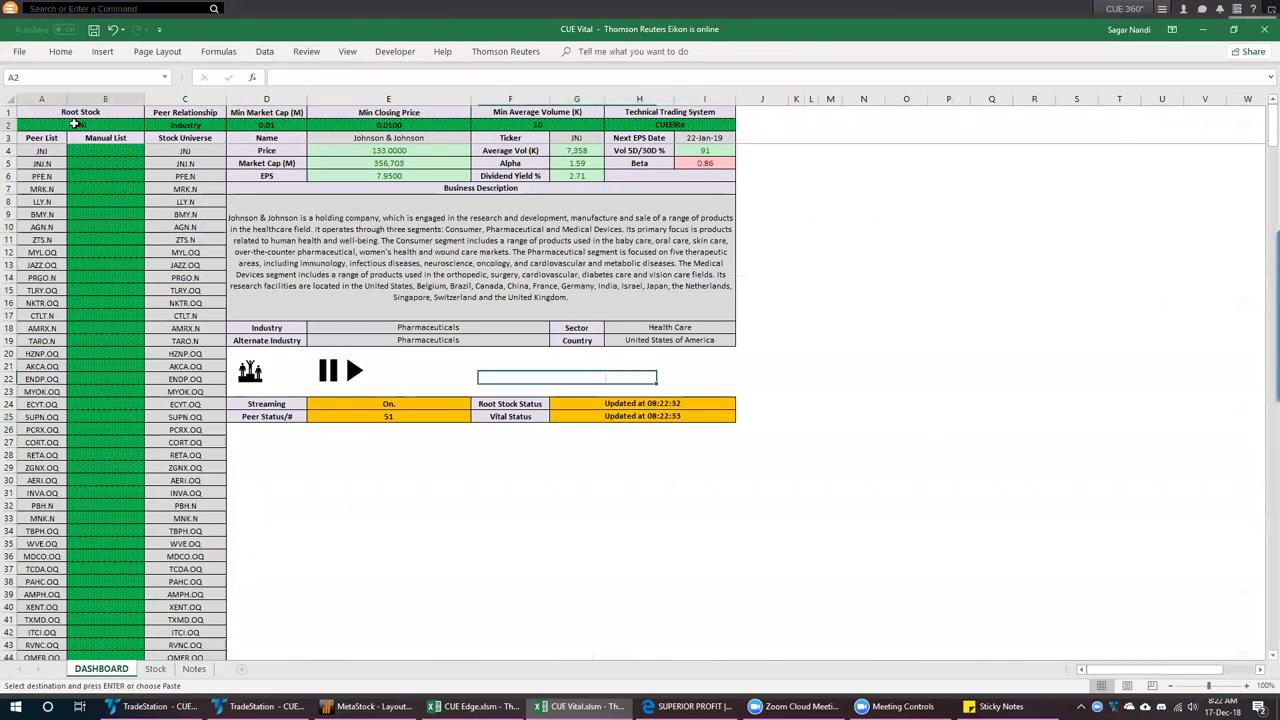
key("Delete")
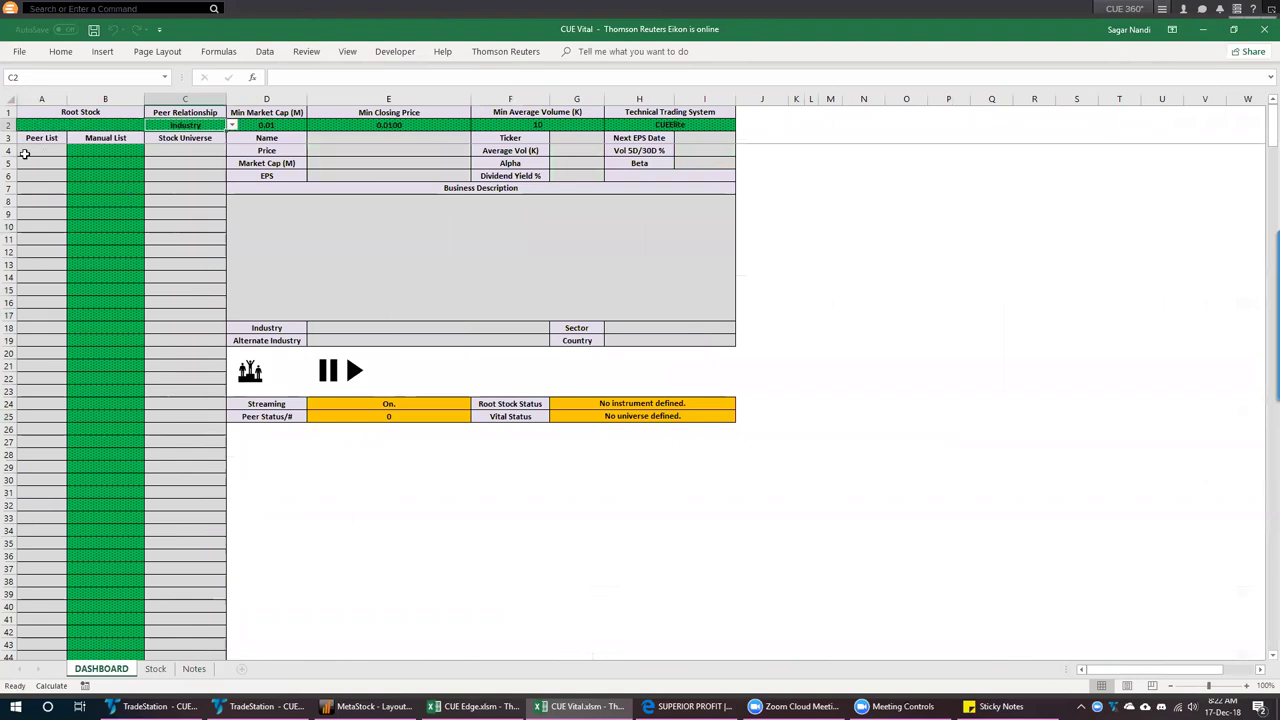
Copy the selected ticker symbols in the Notes sheet's column B again, and return to the DASHBOARD sheet
left_click(29, 149)
right_click(29, 149)
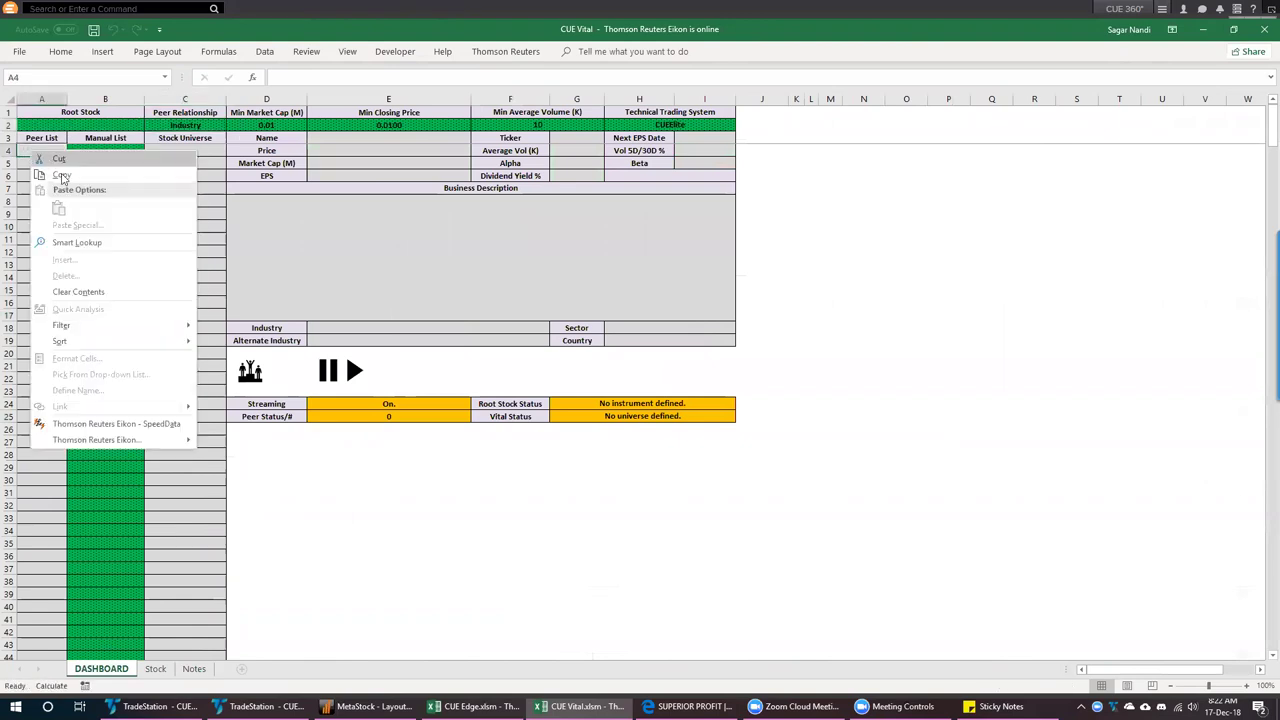
left_click(194, 668)
left_click(194, 669)
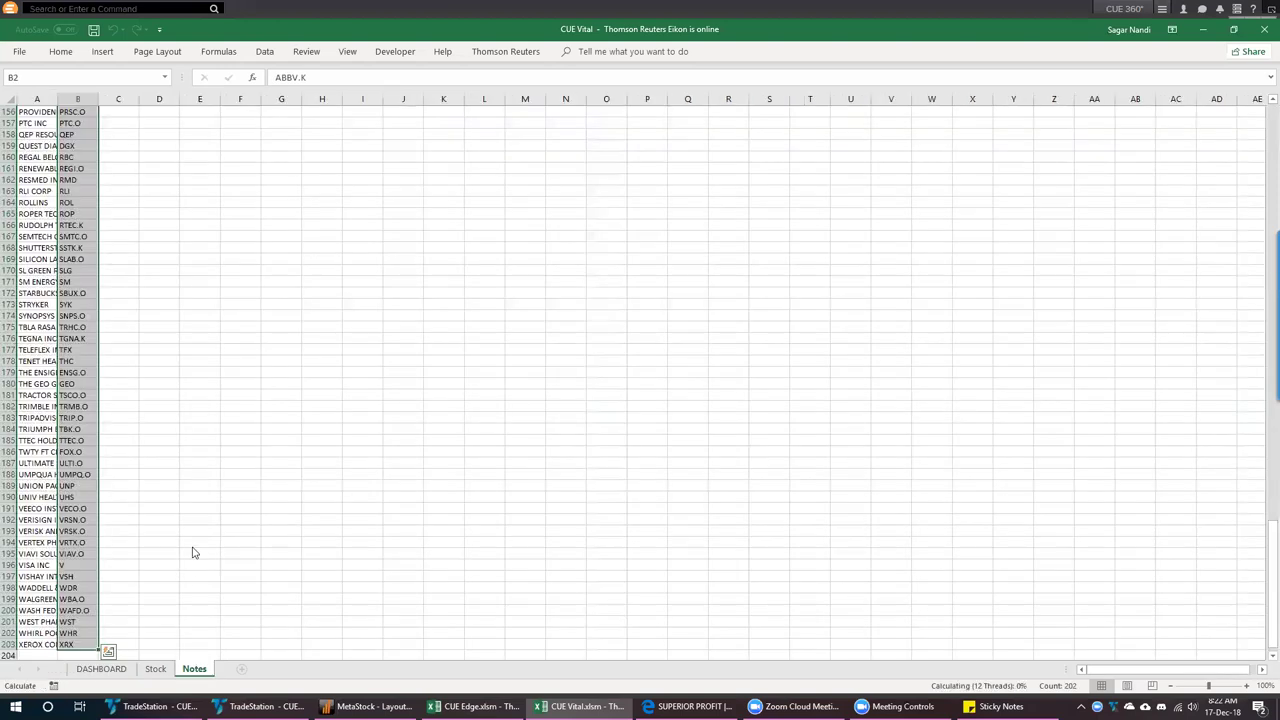
key("ctrl+c")
left_click(100, 668)
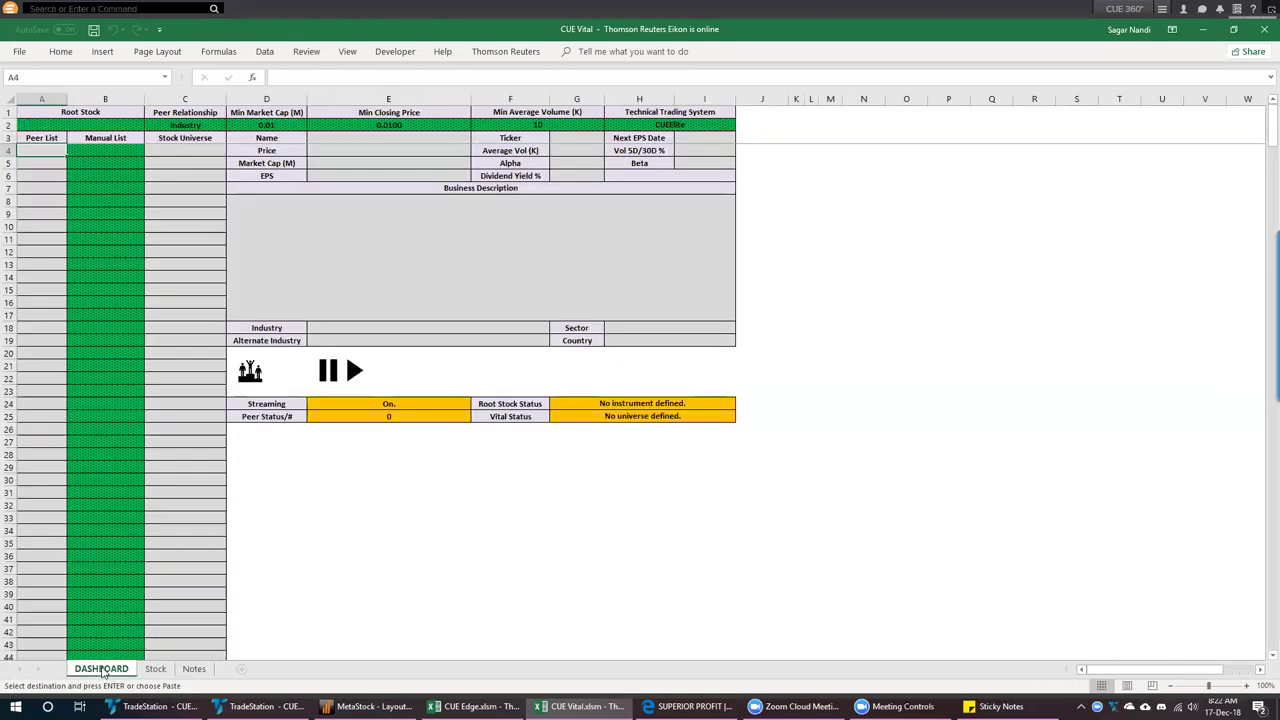
Try to paste the copied tickers as values into the Peer List at A4
right_click(41, 152)
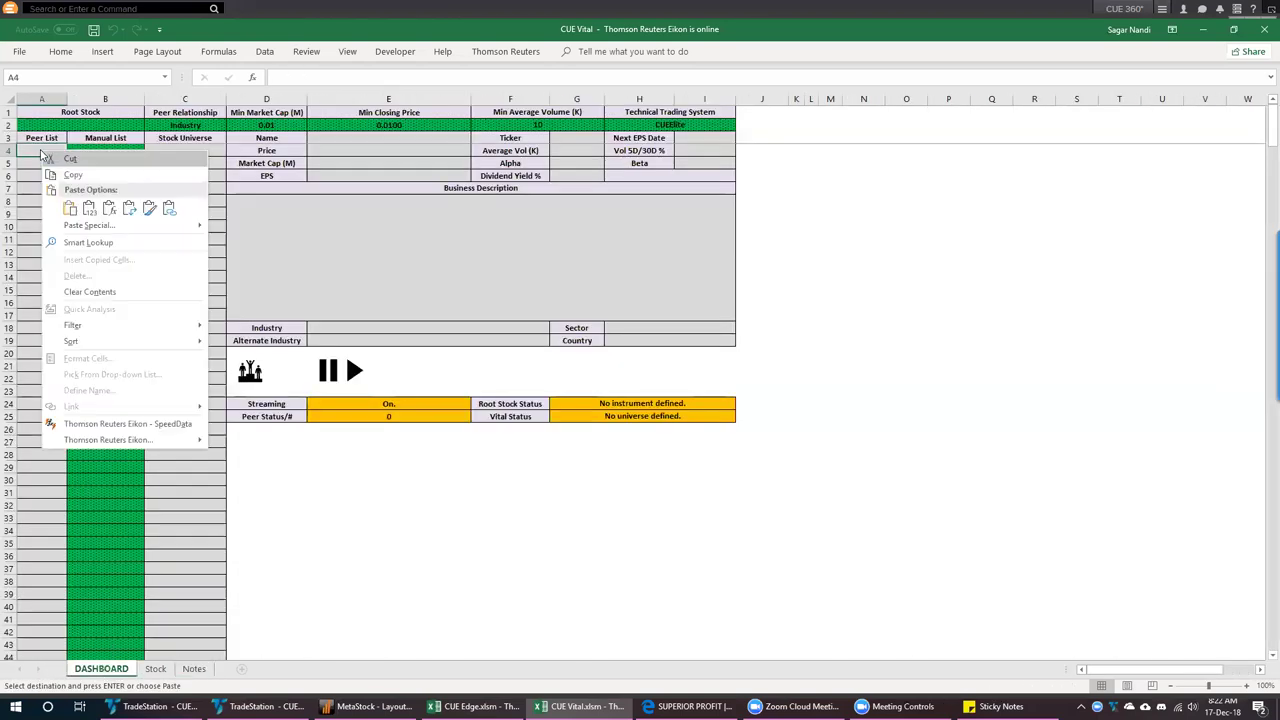
left_click(89, 207)
left_click(645, 400)
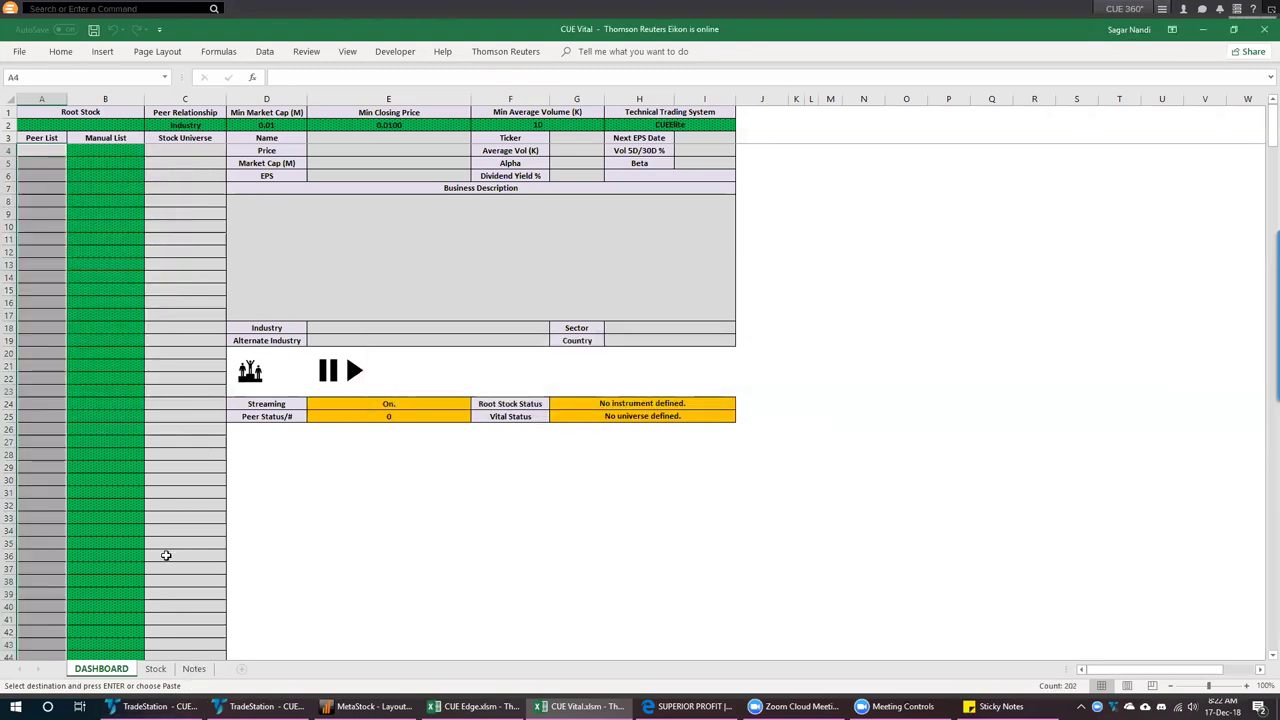
Paste the copied tickers as values into the Manual List from B4 down
left_click(104, 150)
right_click(105, 152)
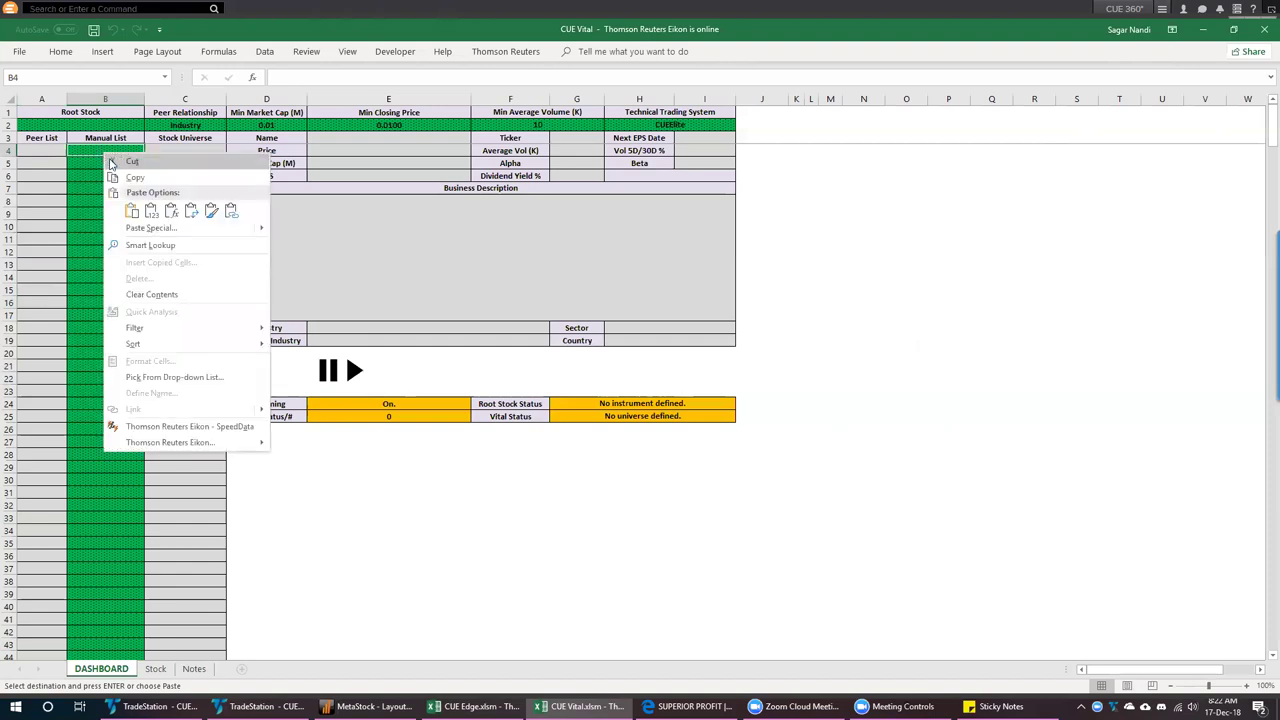
left_click(151, 210)
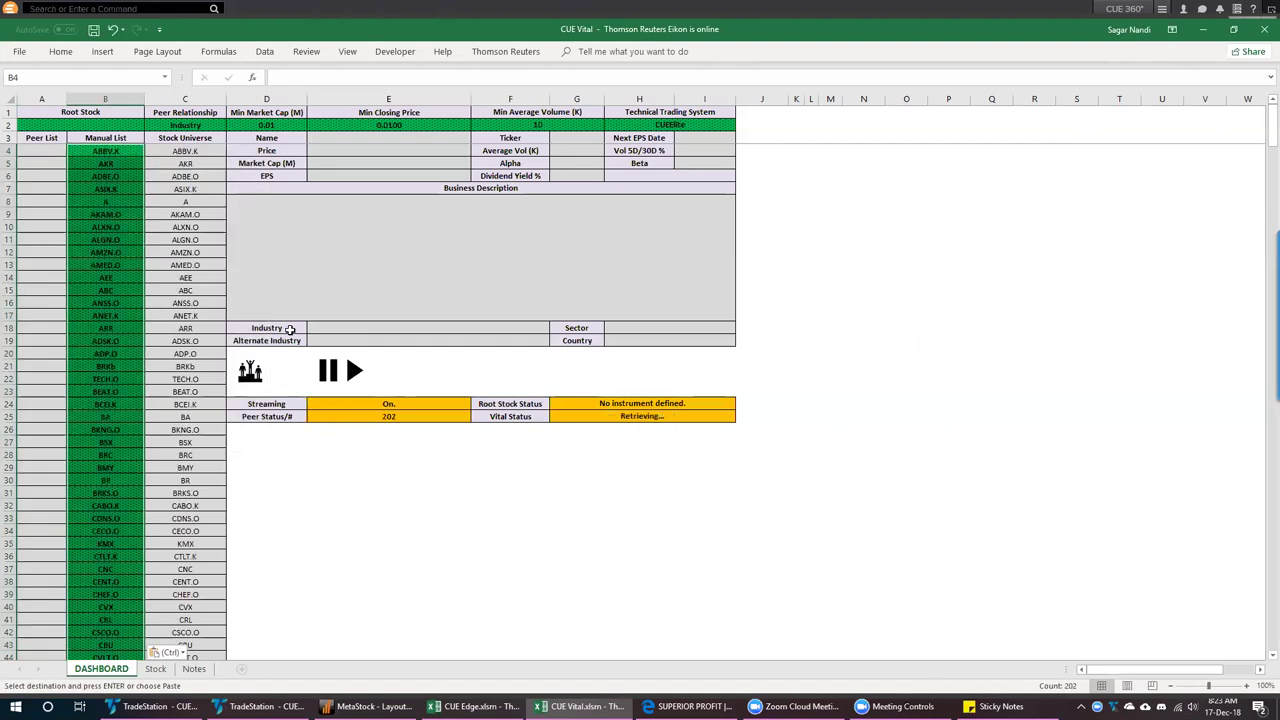
left_click(105, 156)
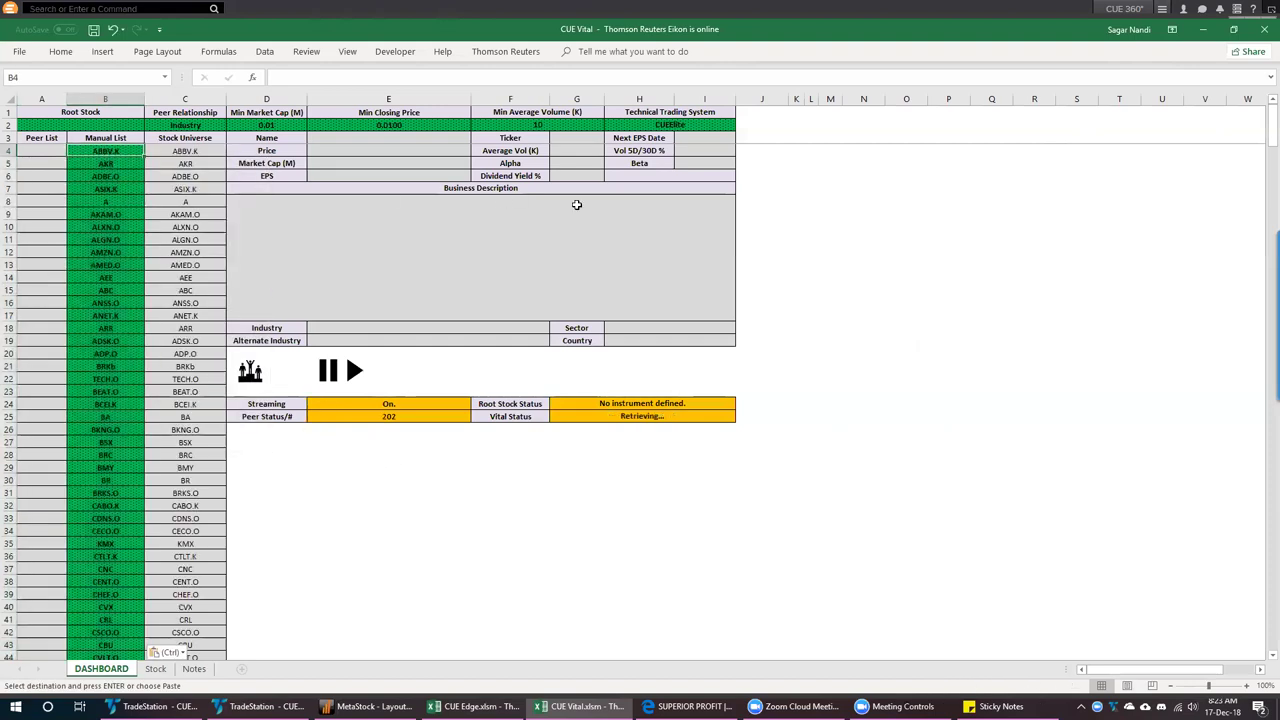
Check the Peer Status and Vital Status on the DASHBOARD, and load the list's fundamentals on the Stock sheet
left_click(387, 416)
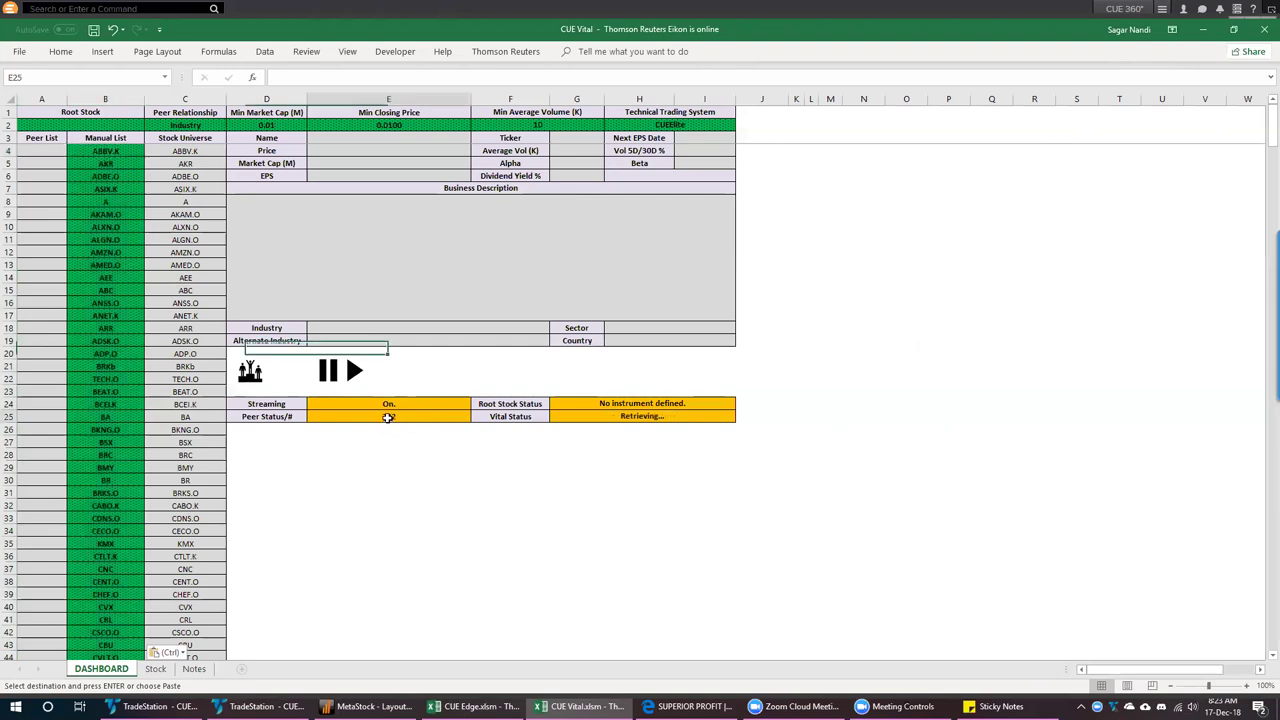
left_click(645, 416)
key("ctrl+c")
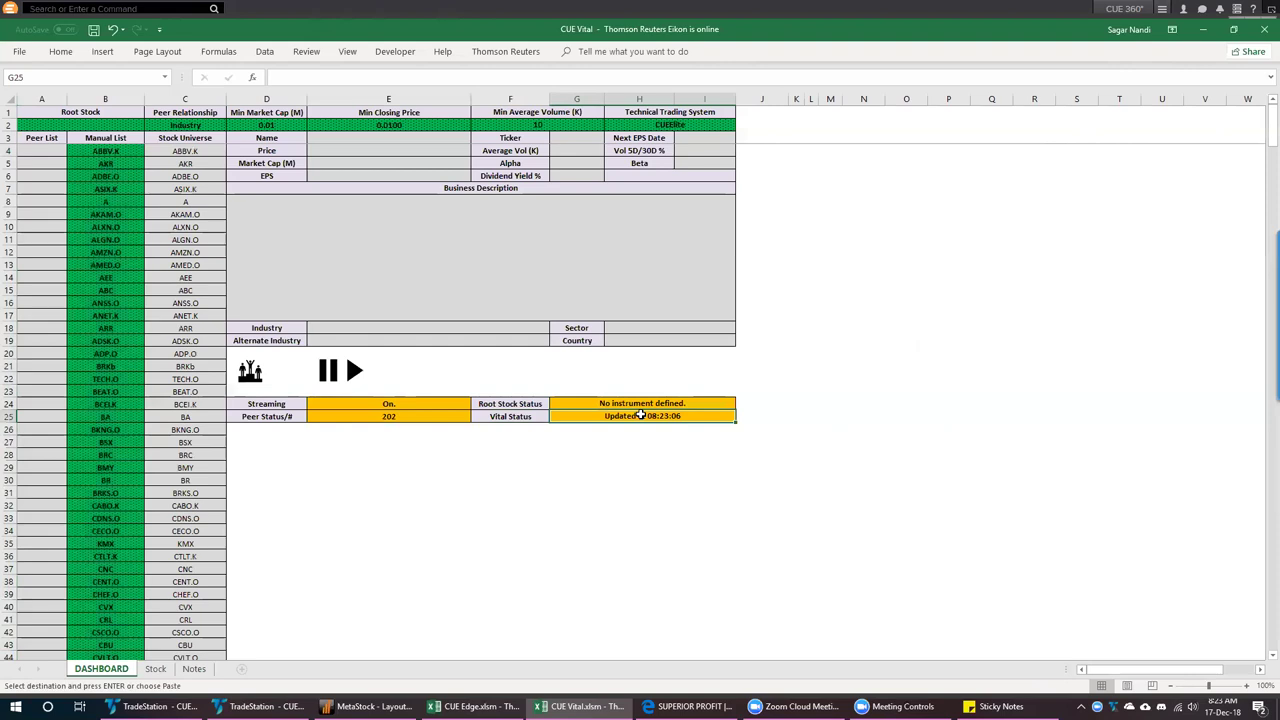
left_click(422, 416)
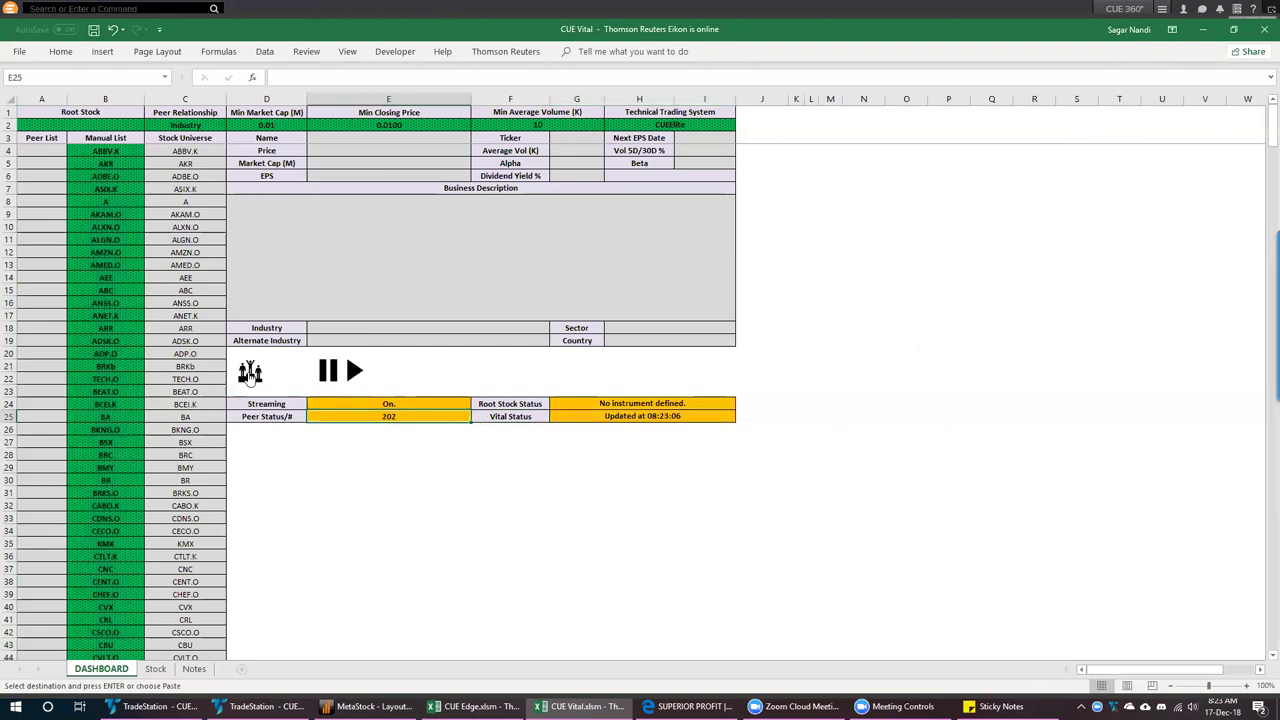
left_click(250, 372)
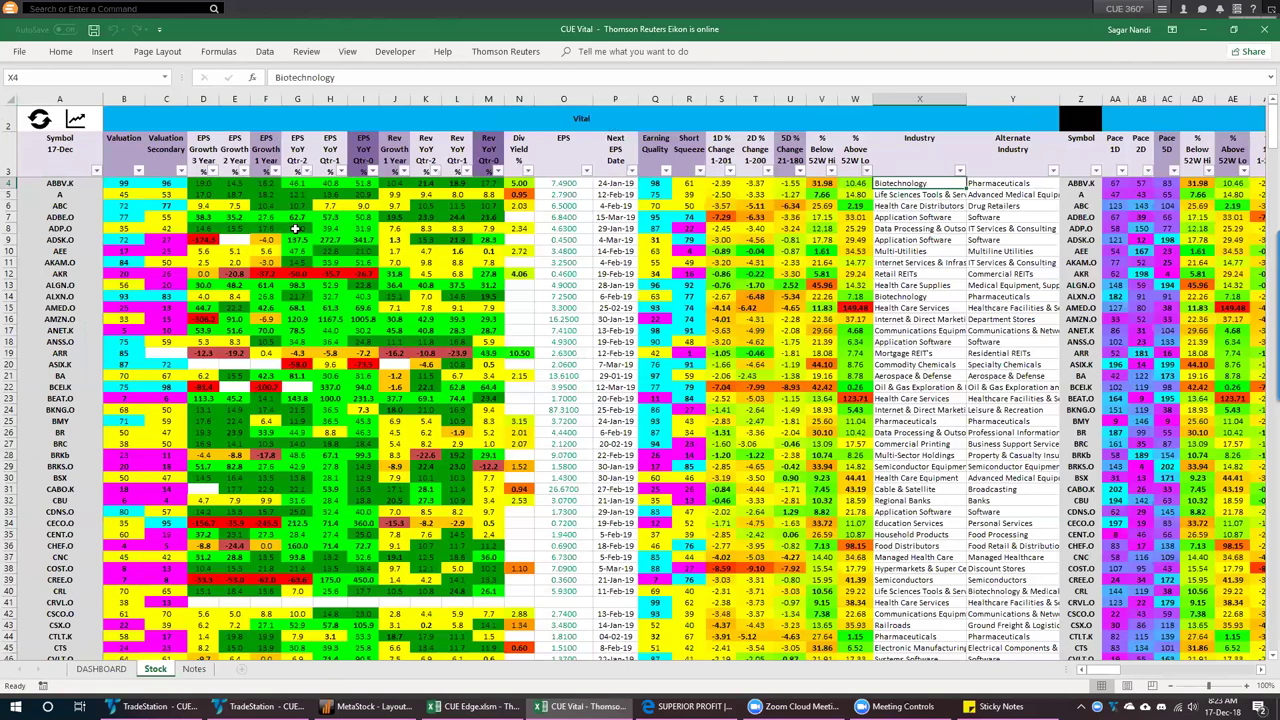
Filter the Valuation column on the Stock sheet by the magenta cell color
left_click(138, 174)
mouse_move(124, 251)
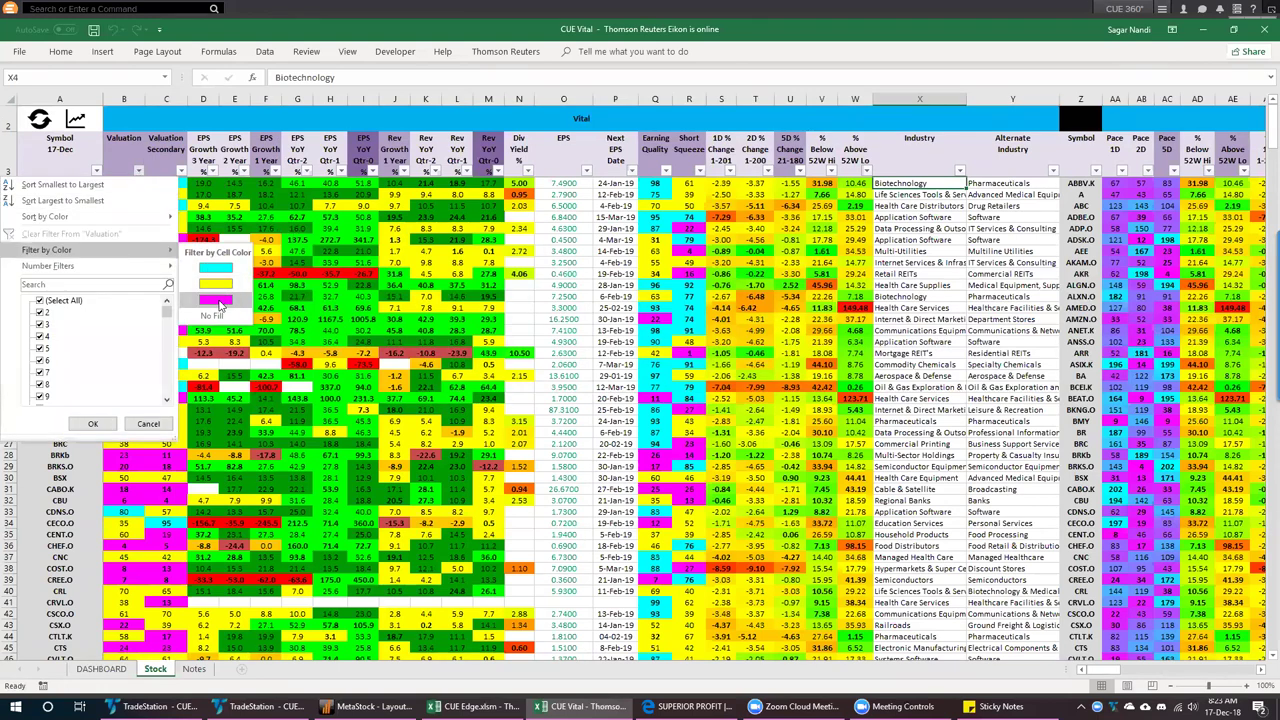
left_click(217, 301)
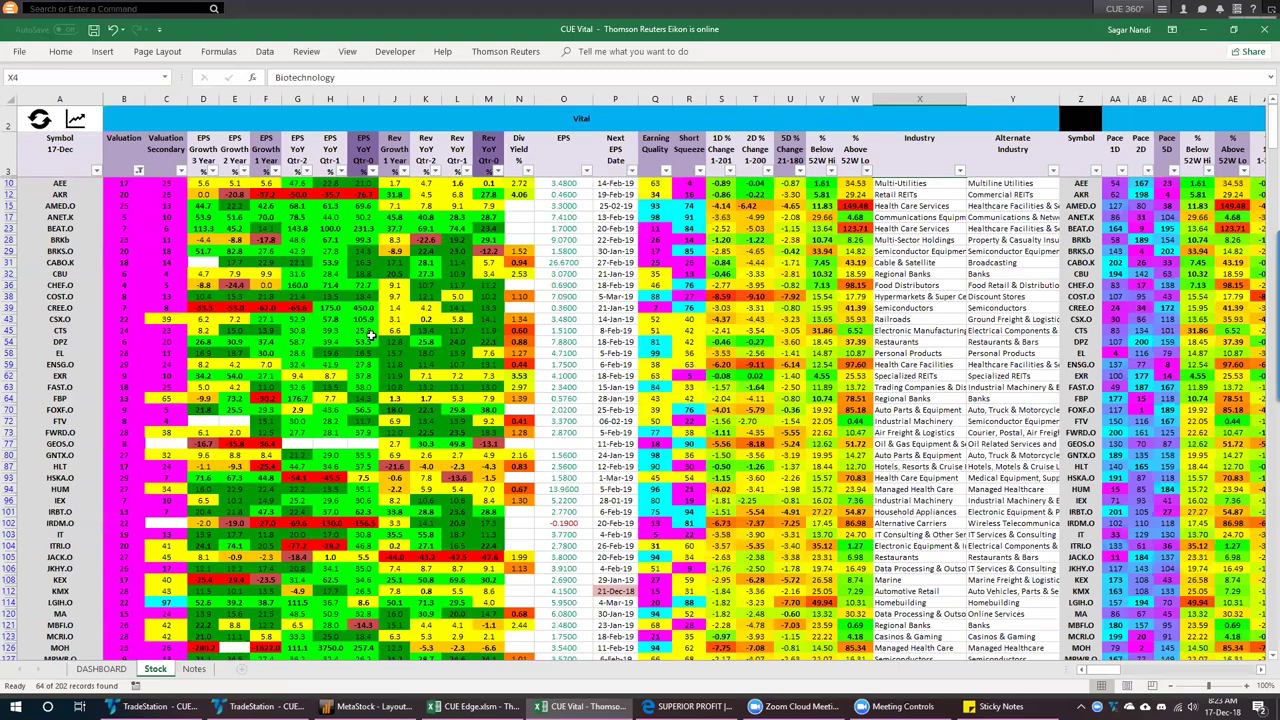
Filter the EPS YoY Qtr-0 % column to values less than 0
left_click_drag(330, 150, 370, 415)
left_click(360, 230)
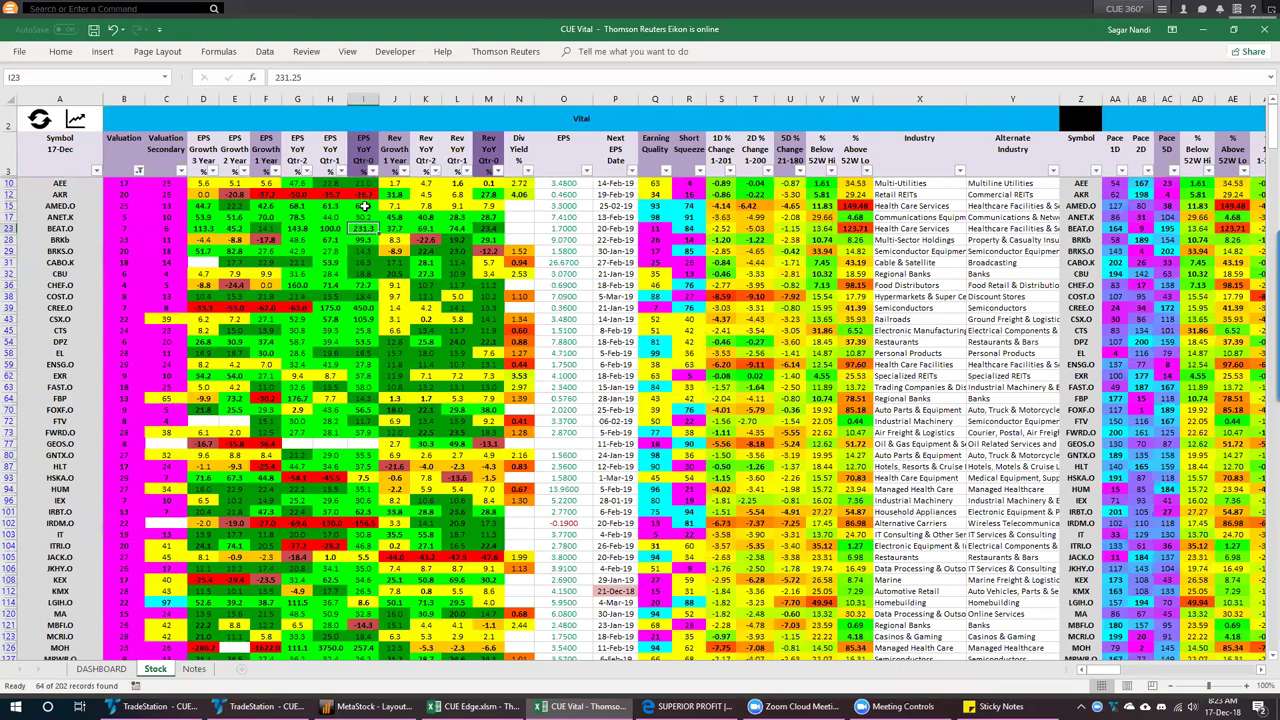
left_click(368, 170)
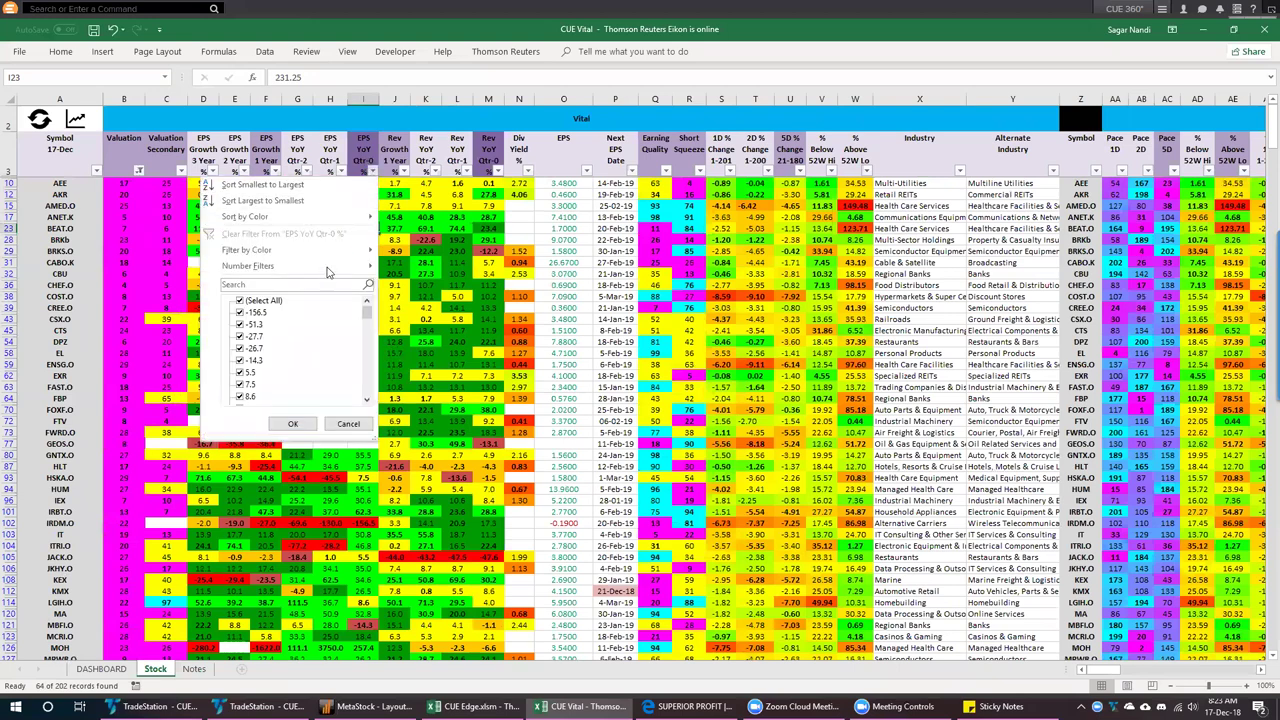
mouse_move(343, 252)
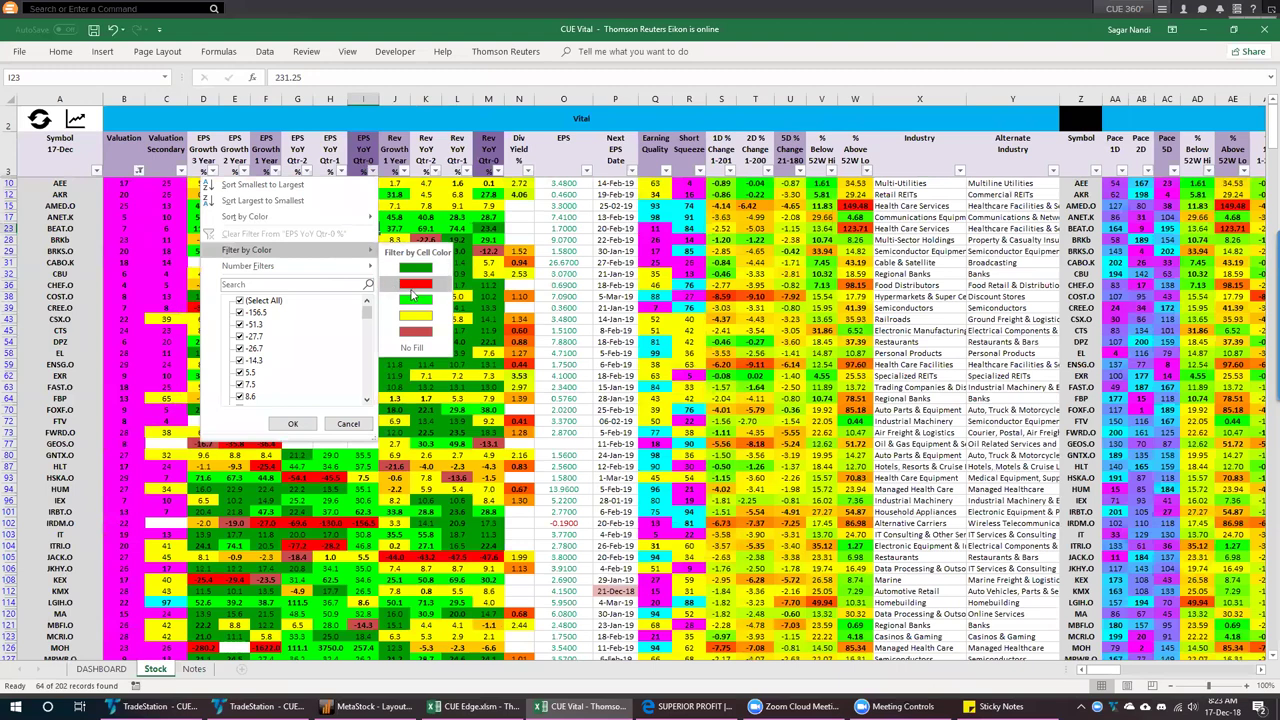
mouse_move(355, 275)
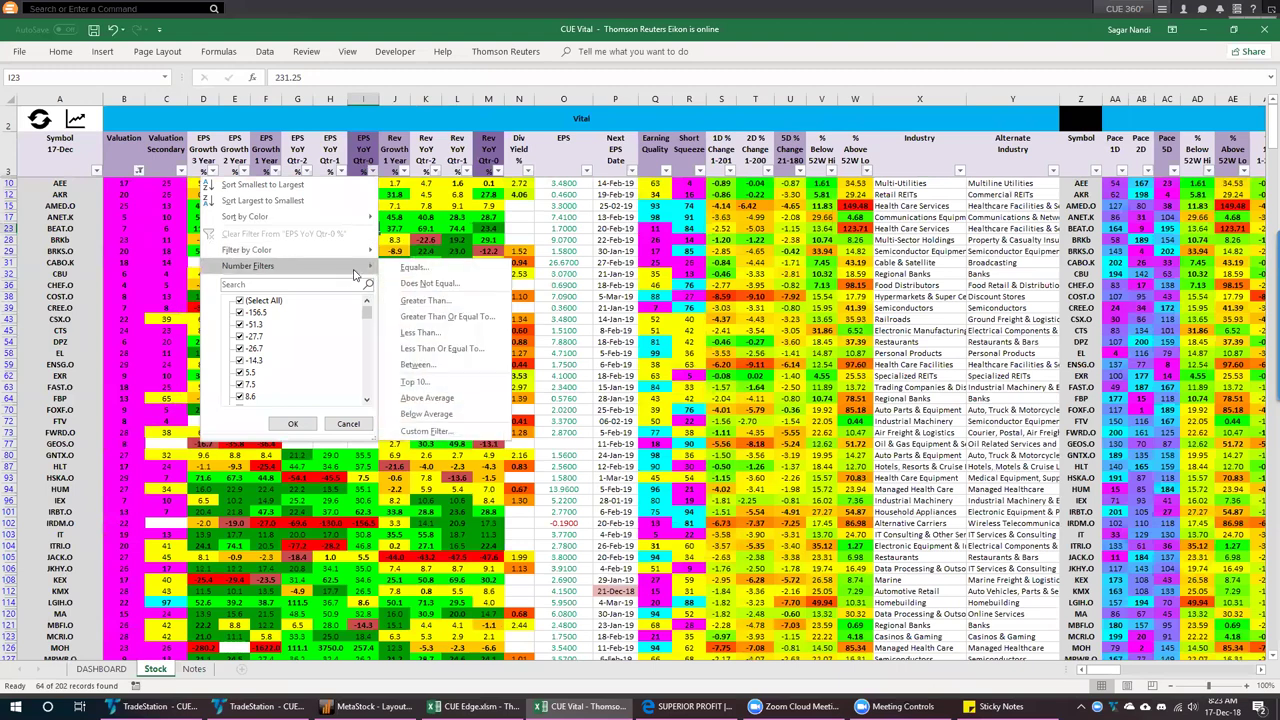
left_click(425, 333)
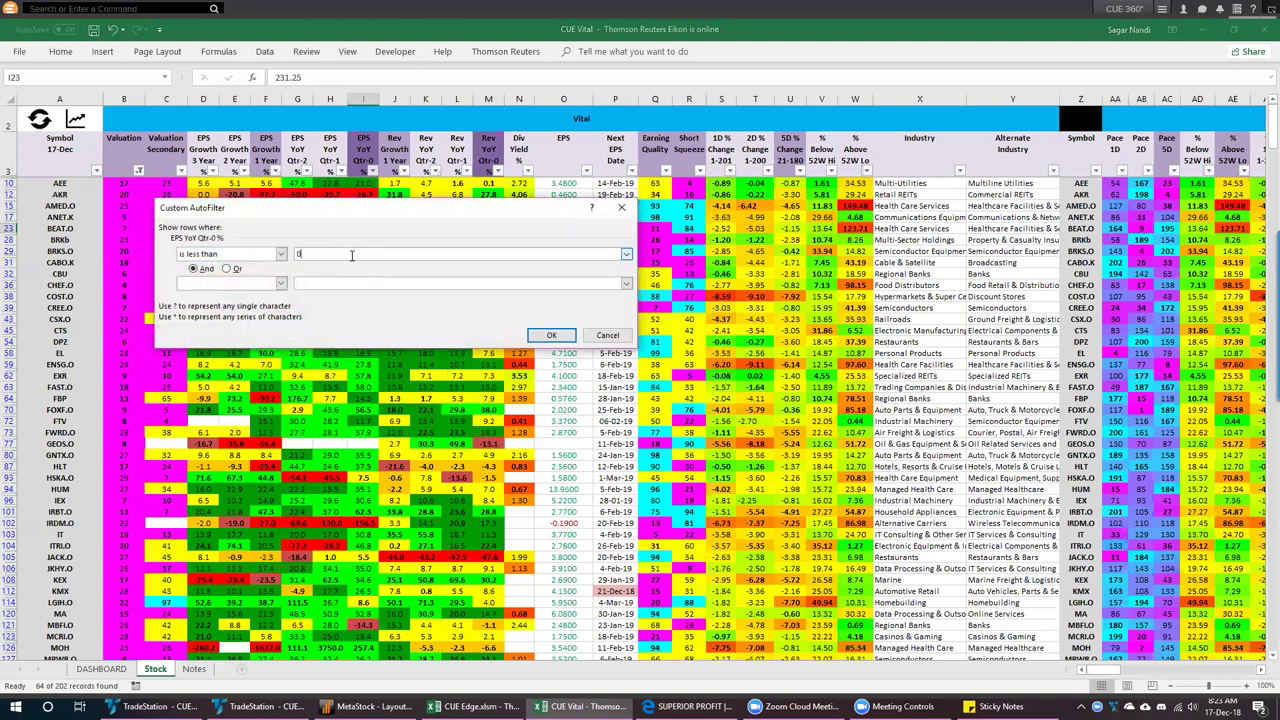
left_click(540, 335)
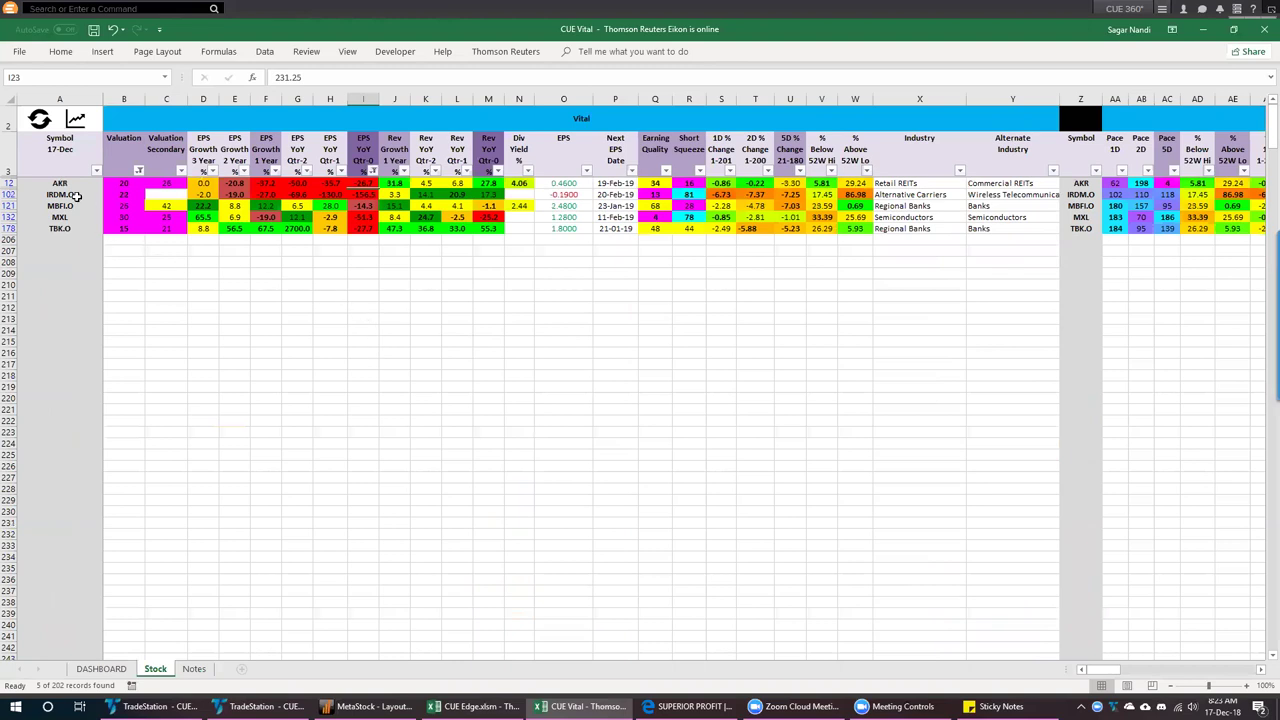
Select the filtered symbols from AKR to TBK.O on the Stock sheet, and check the DASHBOARD's Technical Trading System setting
left_click_drag(62, 184, 58, 230)
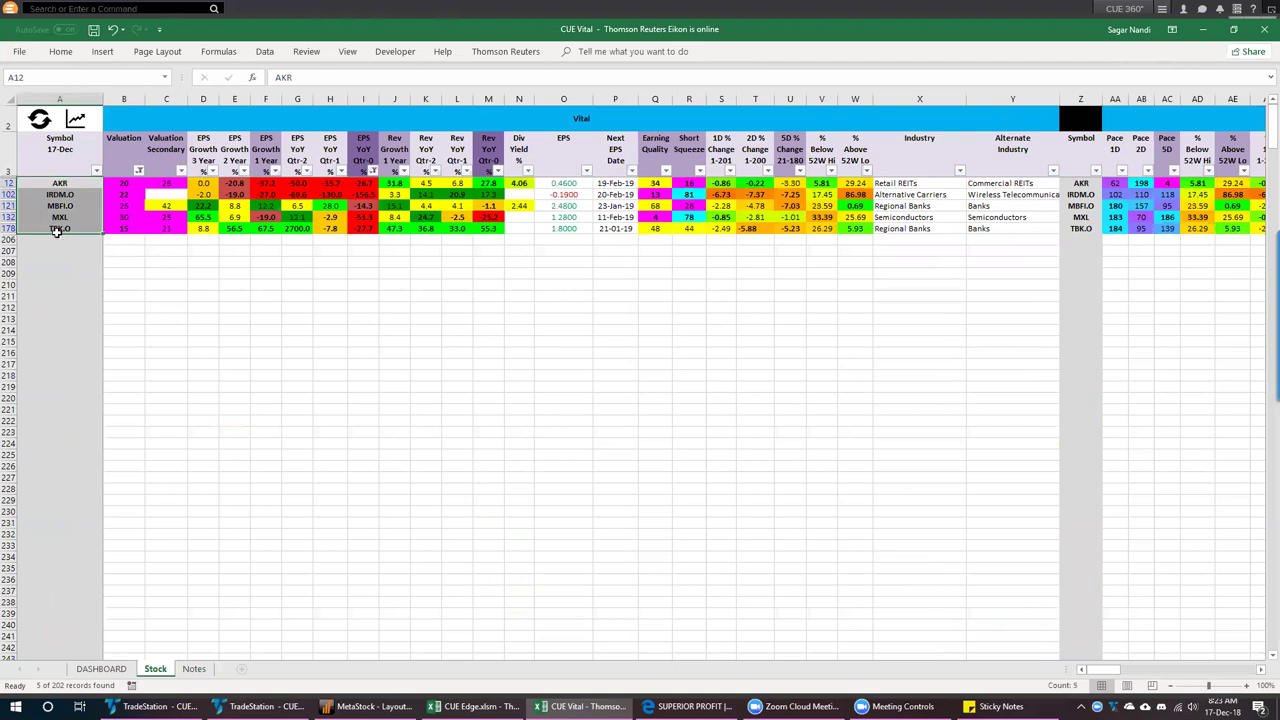
left_click(101, 668)
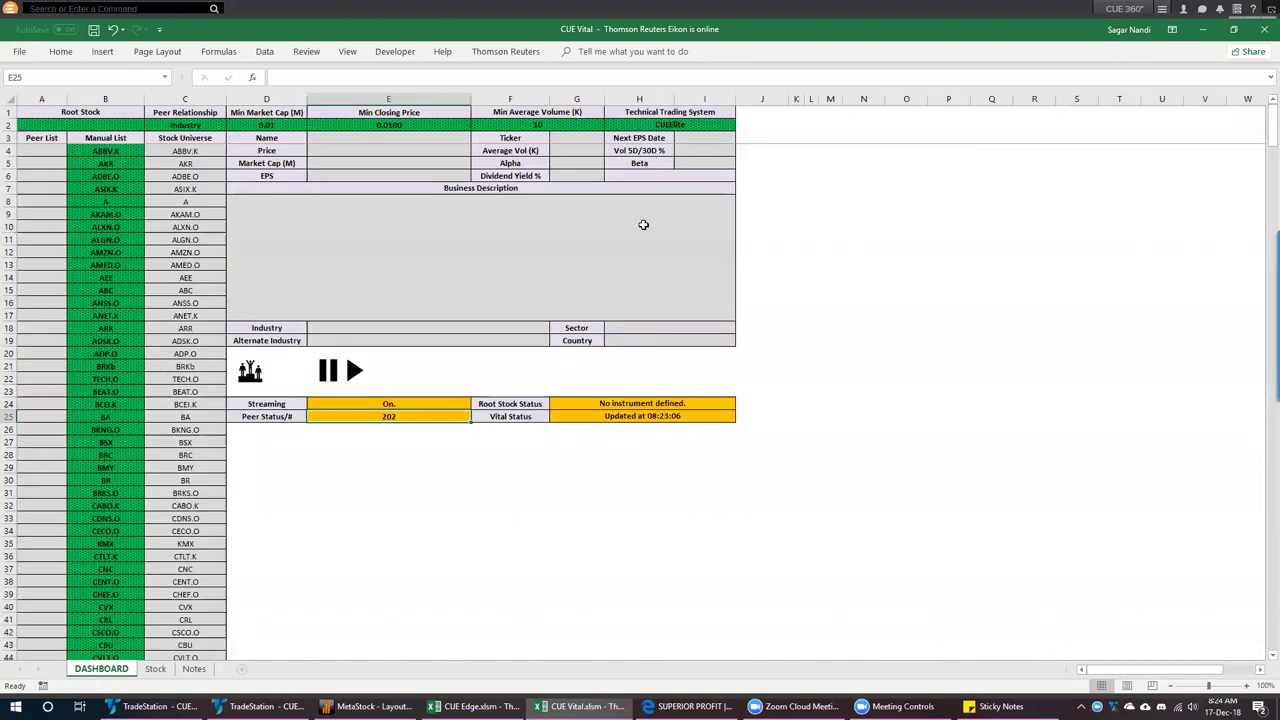
left_click(645, 124)
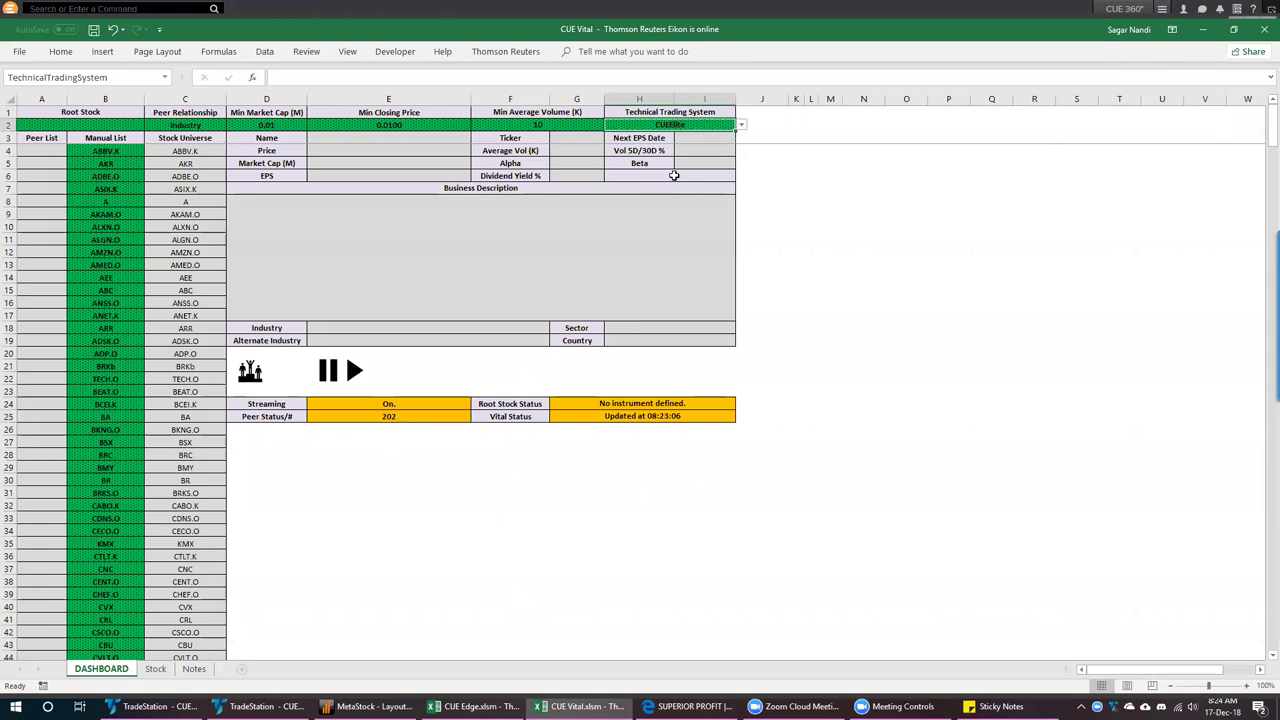
left_click(155, 669)
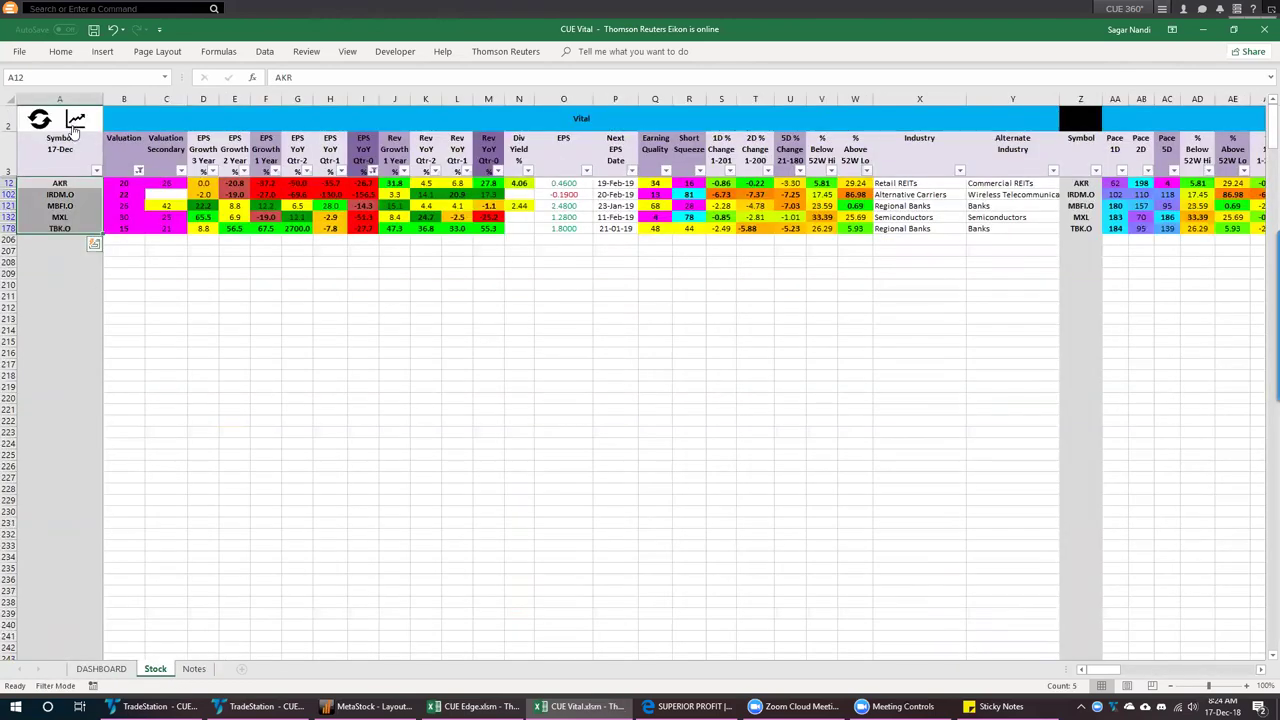
Switch to TradeStation and fill the symbol list with AKR, IRDM, MBFI, MXL and TBK
left_click(265, 706)
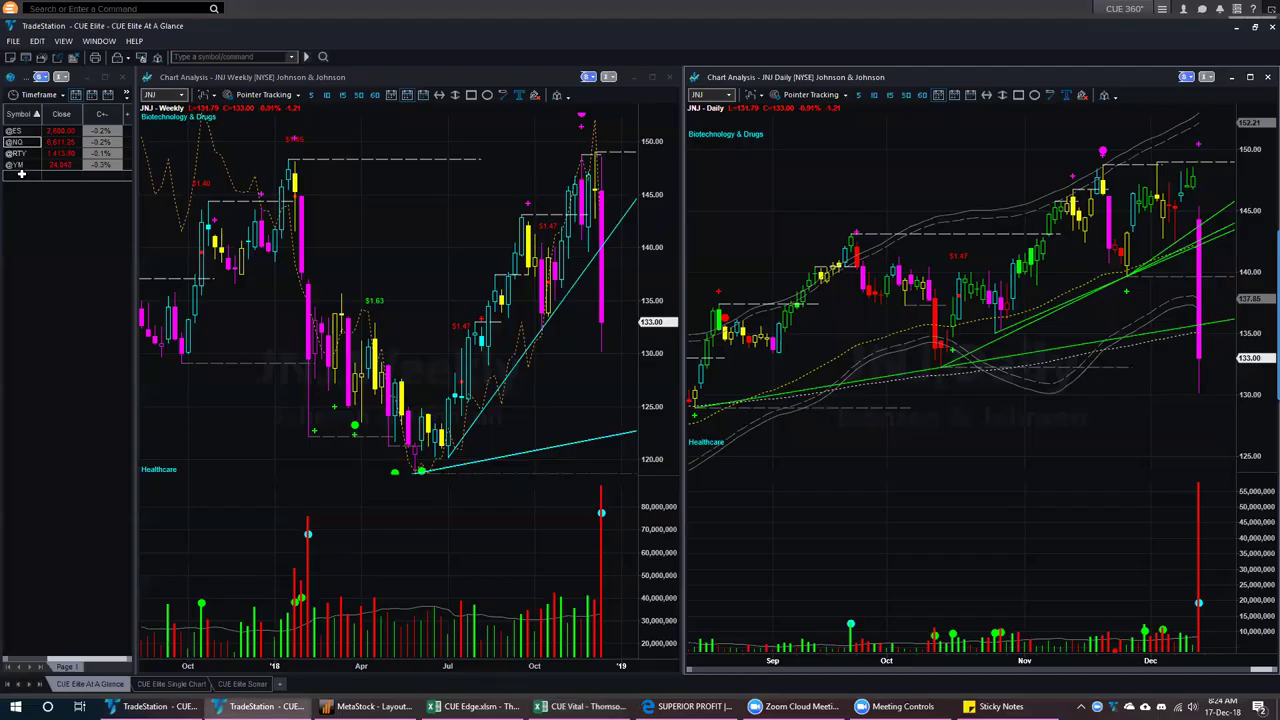
left_click(21, 174)
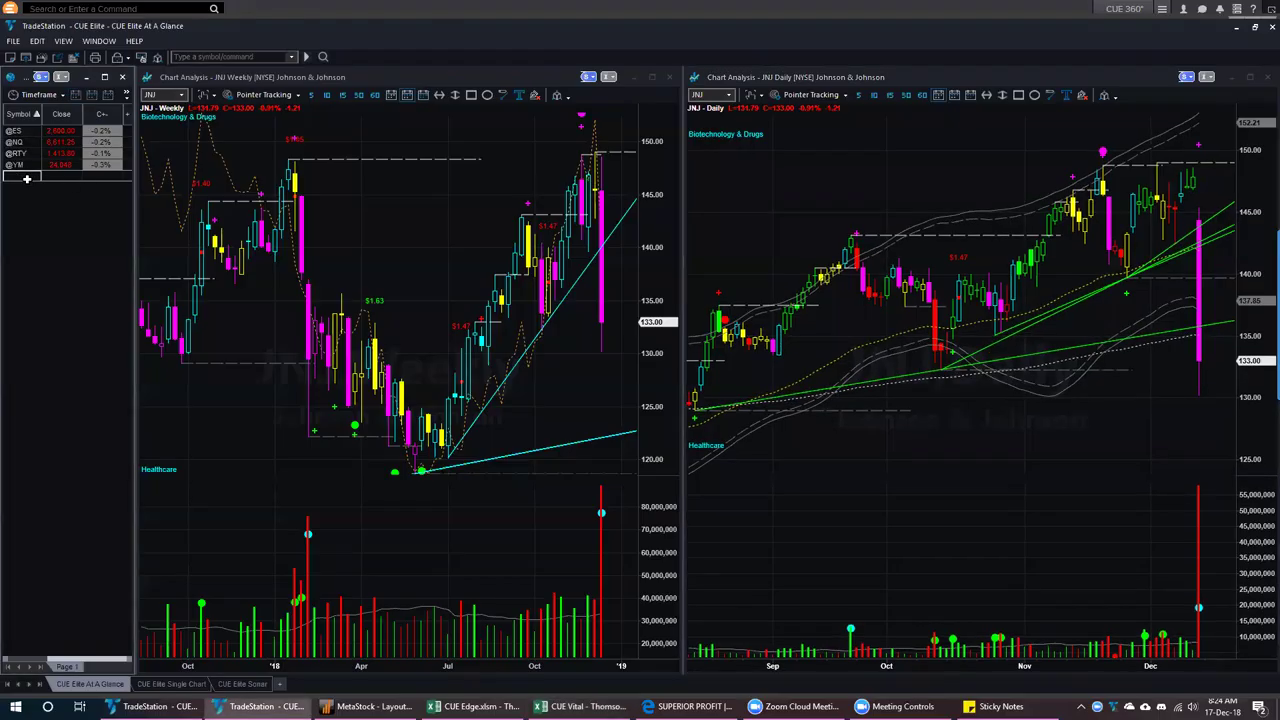
type("AKR IRDM MBFI MXL TBK")
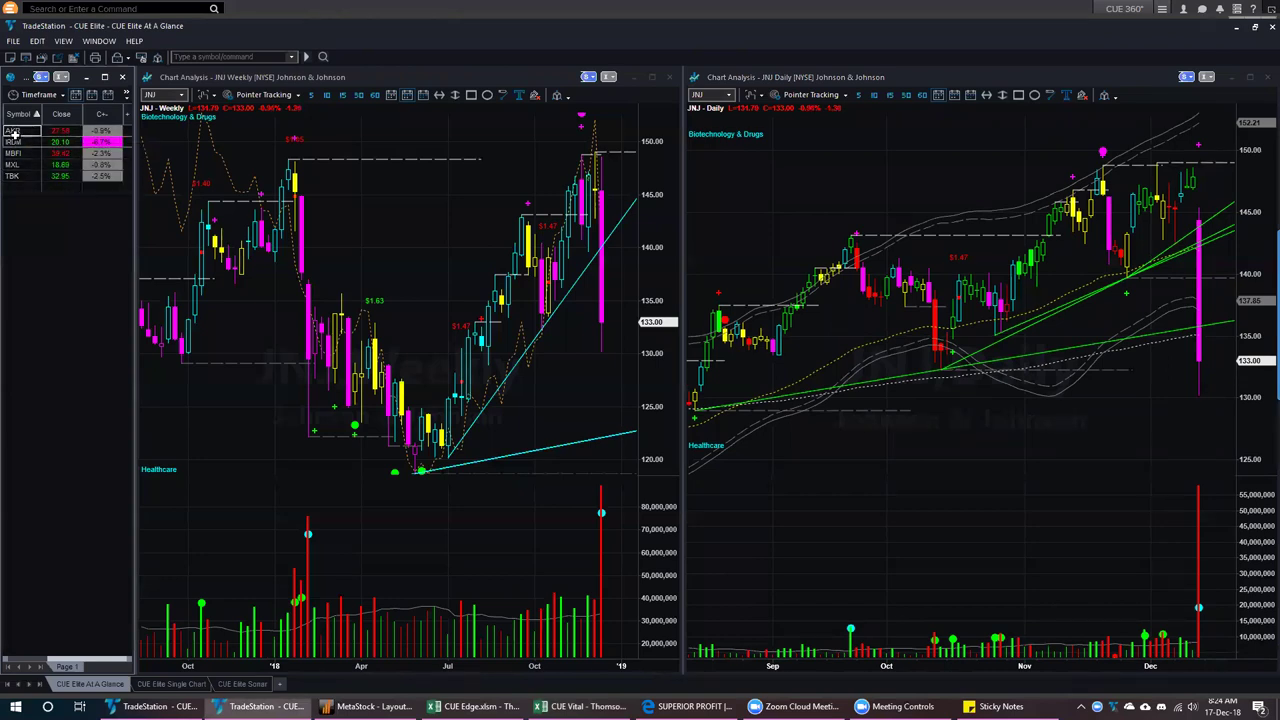
Load AKR in the weekly and daily charts, and examine the rising support trendlines below the latest price
left_click(14, 131)
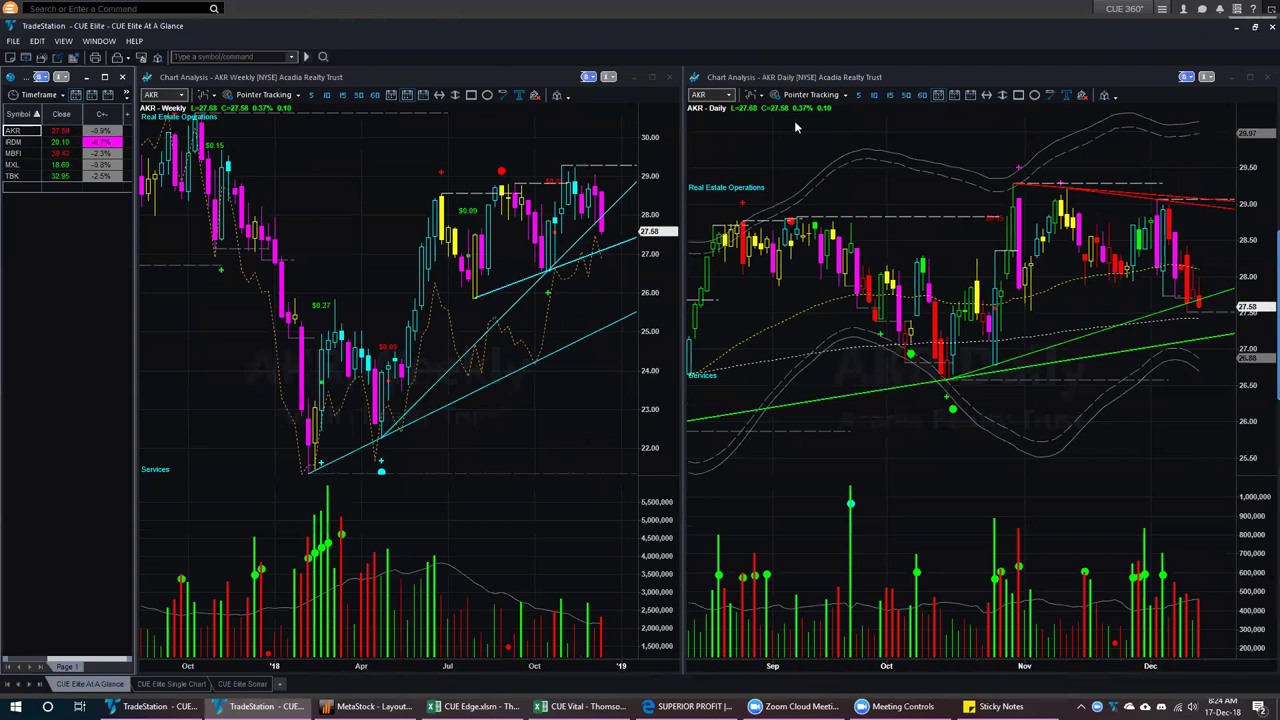
left_click_drag(573, 265, 633, 249)
mouse_move(1141, 345)
left_mouse_down()
mouse_move(1222, 338)
mouse_move(1226, 315)
left_mouse_up()
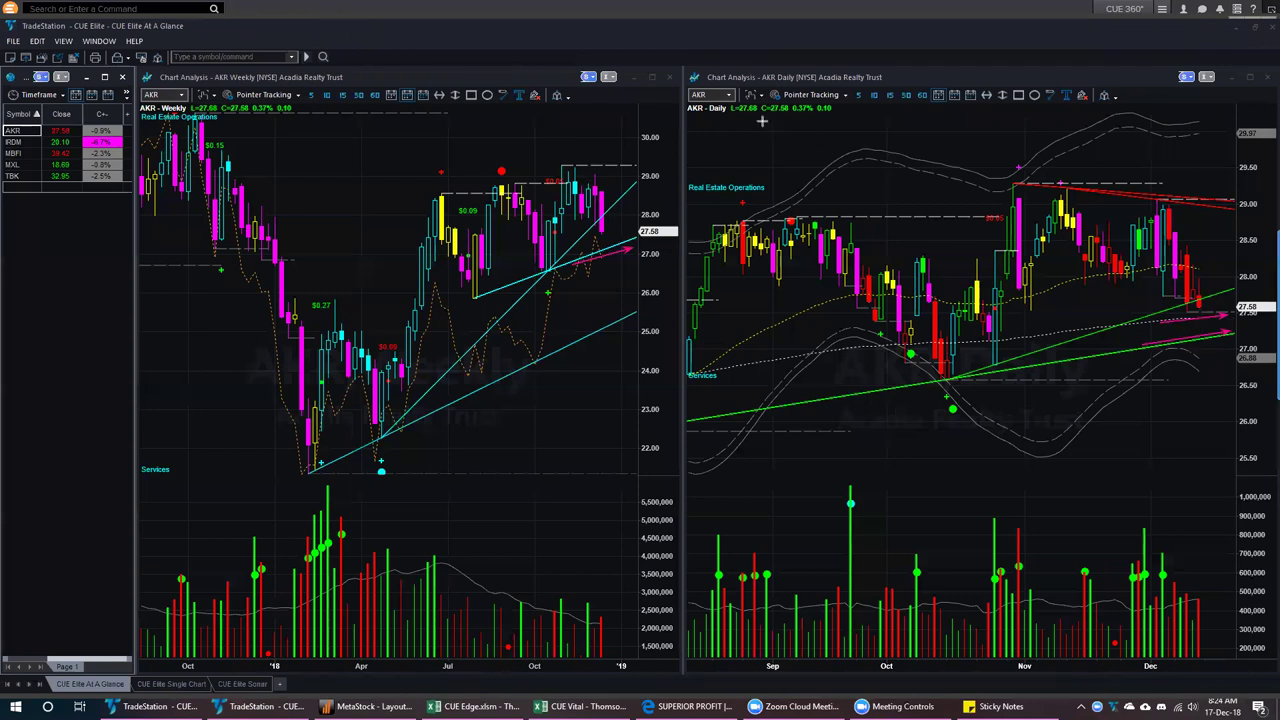
Load IRDM in both charts, and examine the resistance level and sell signals around the recent highs near 24
left_click(13, 142)
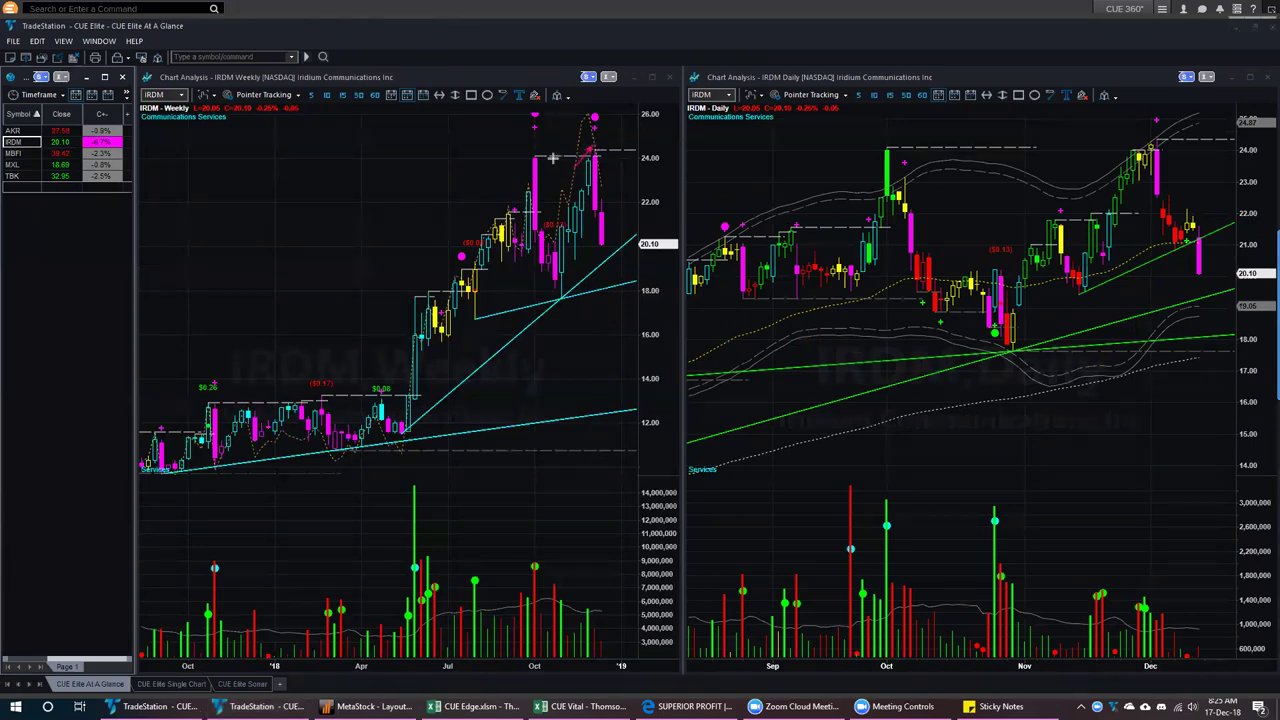
left_click_drag(537, 156, 611, 155)
left_click_drag(504, 133, 521, 119)
left_click_drag(598, 146, 614, 166)
left_click_drag(1024, 148, 1202, 148)
left_click_drag(1205, 101, 1158, 133)
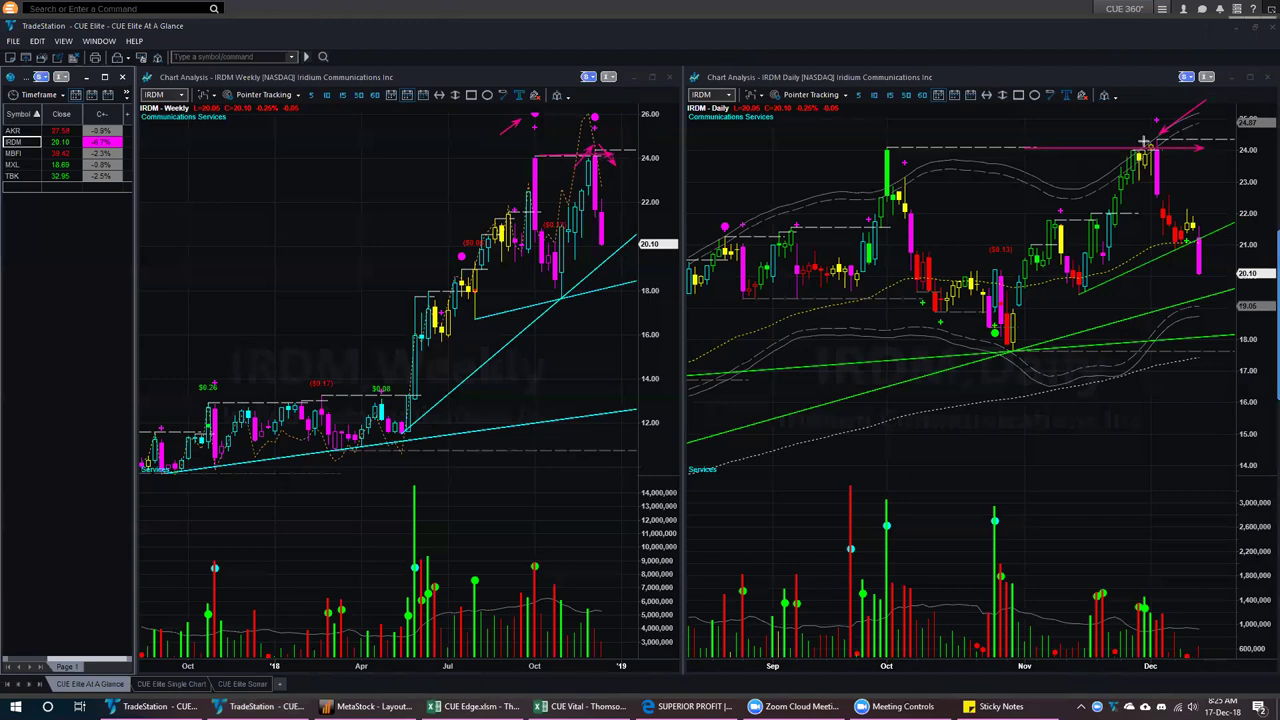
Examine IRDM's volume on the early-December daily drop and the price swings that follow it
mouse_move(1155, 200)
left_mouse_down()
mouse_move(1174, 508)
mouse_move(1156, 606)
left_mouse_up()
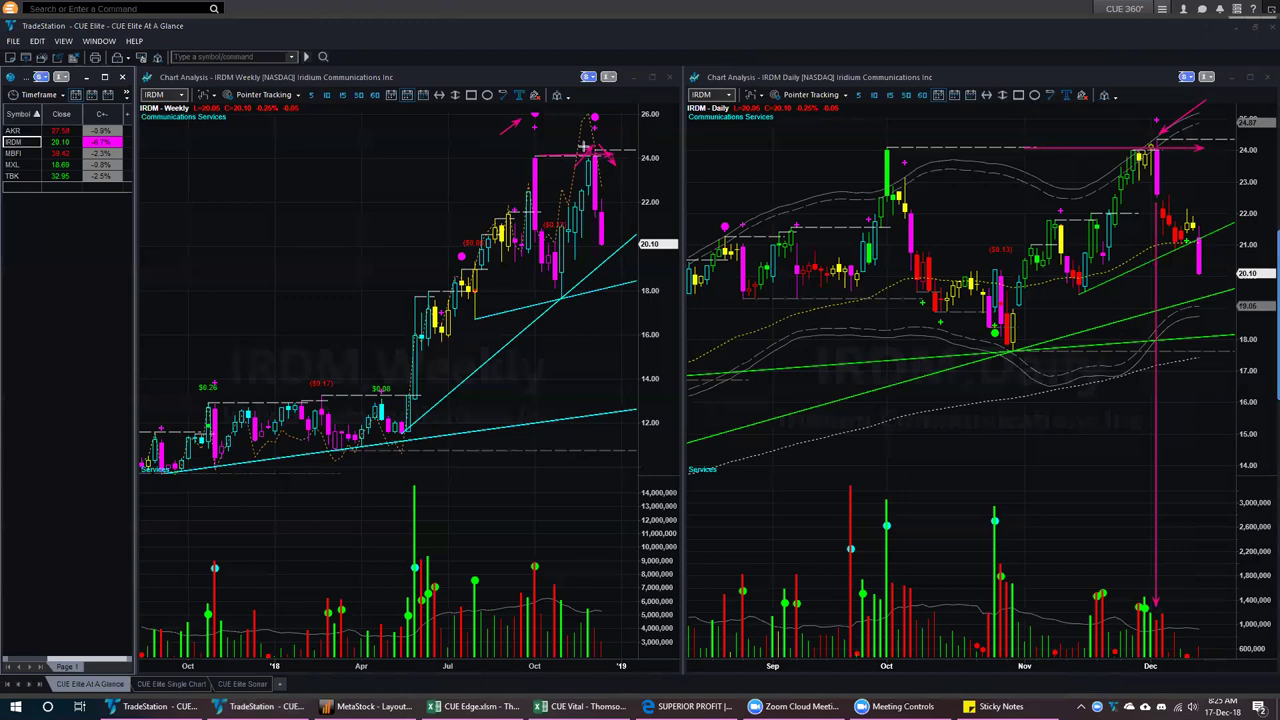
left_click(527, 126)
mouse_move(1181, 229)
left_mouse_down()
mouse_move(1194, 203)
mouse_move(1207, 250)
left_mouse_up()
left_click_drag(163, 167, 145, 157)
left_click_drag(1231, 203, 1206, 261)
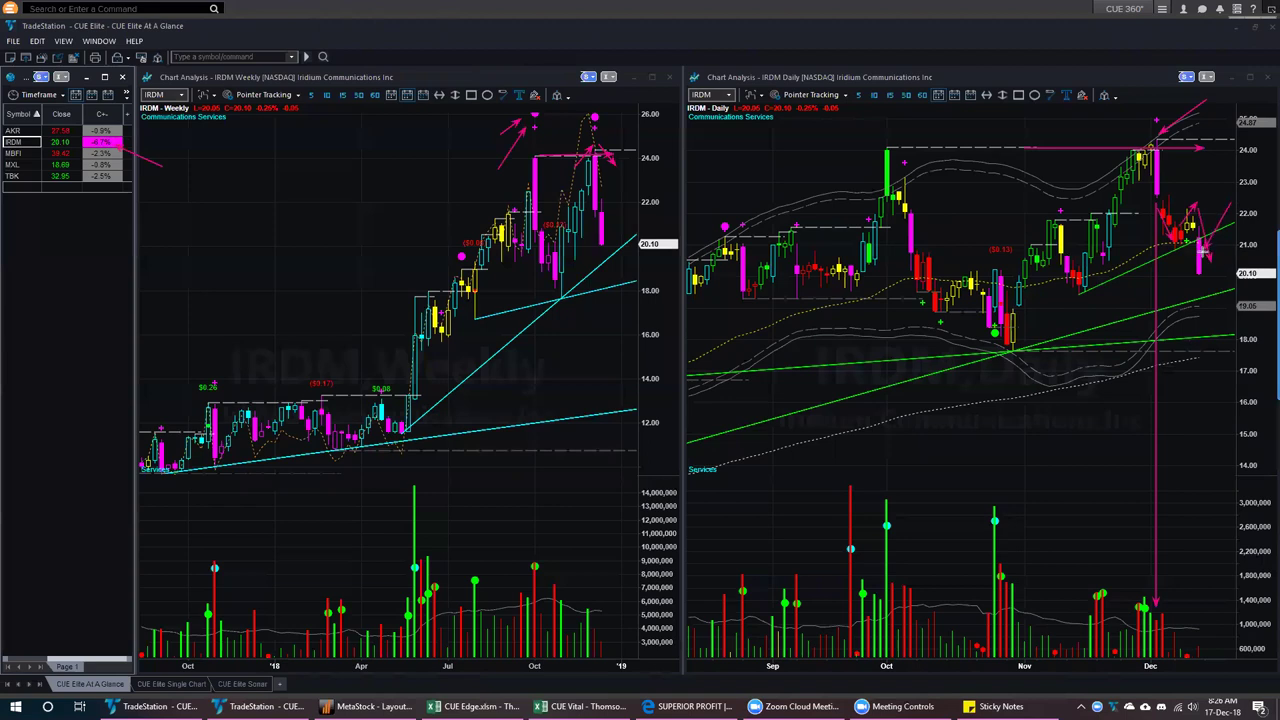
Examine IRDM's latest weekly drop and the next rising support trendline on its daily chart, and clear the drawn arrows
left_click_drag(628, 186, 607, 215)
left_click_drag(1126, 326, 1240, 293)
key("Escape")
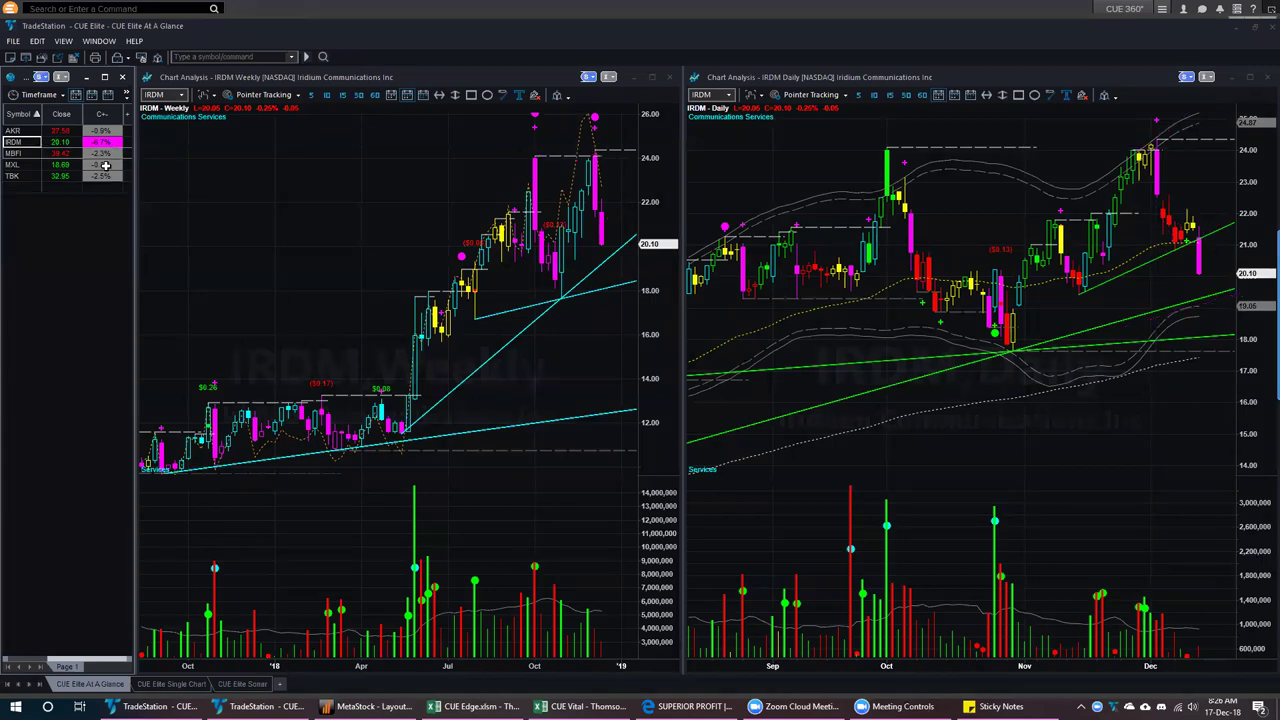
Load MBFI in both charts with the extra daily indicator lines shown, and examine the latest daily candles against the rising dotted trendline
left_click(28, 155)
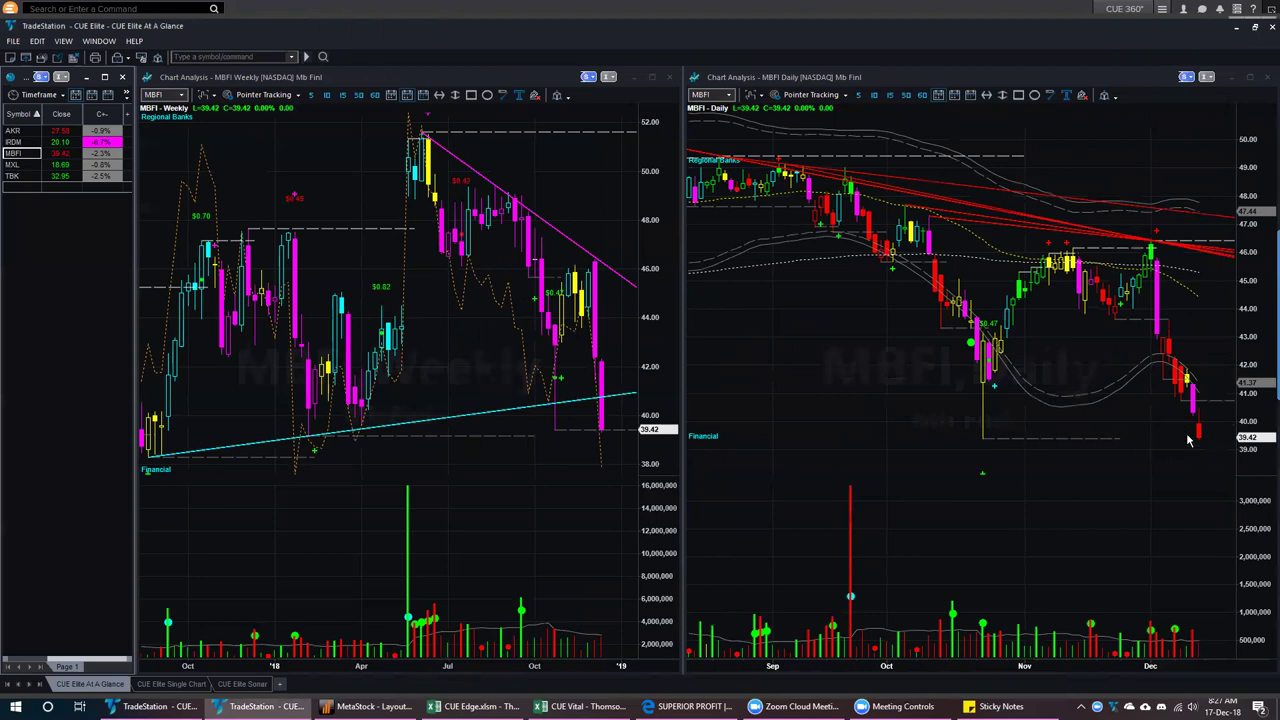
left_click(1066, 372)
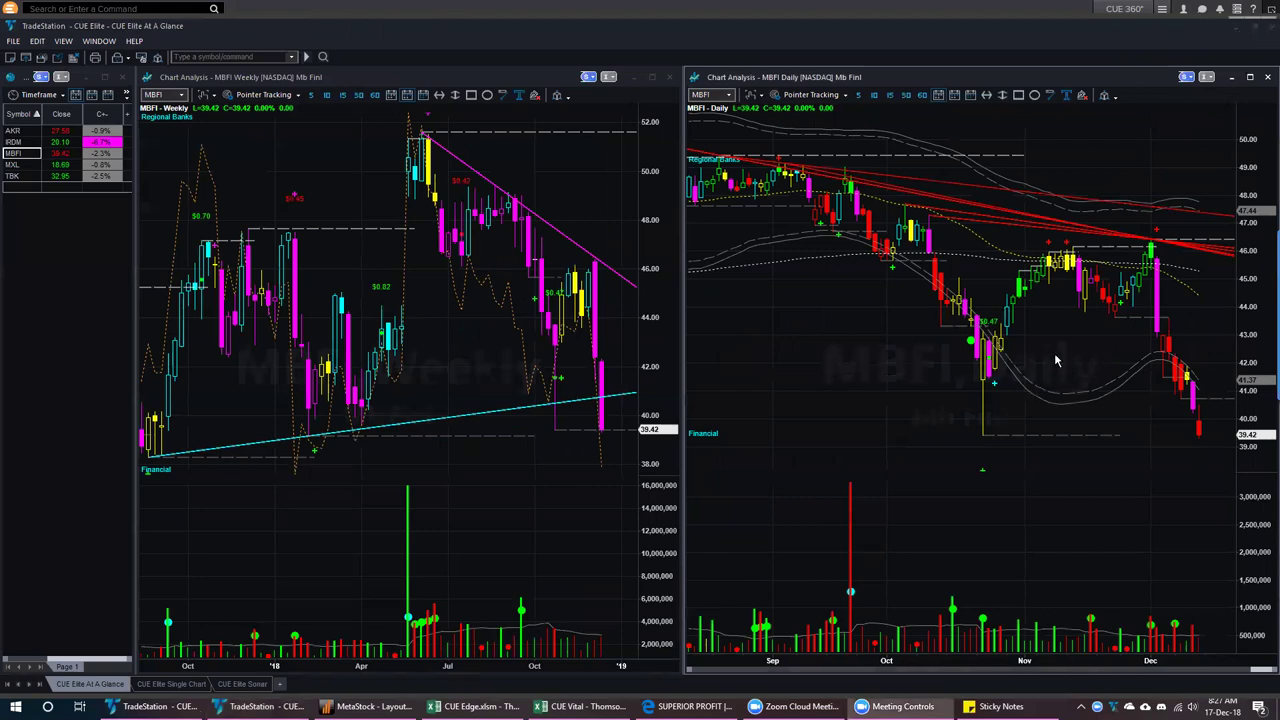
left_click(1055, 356)
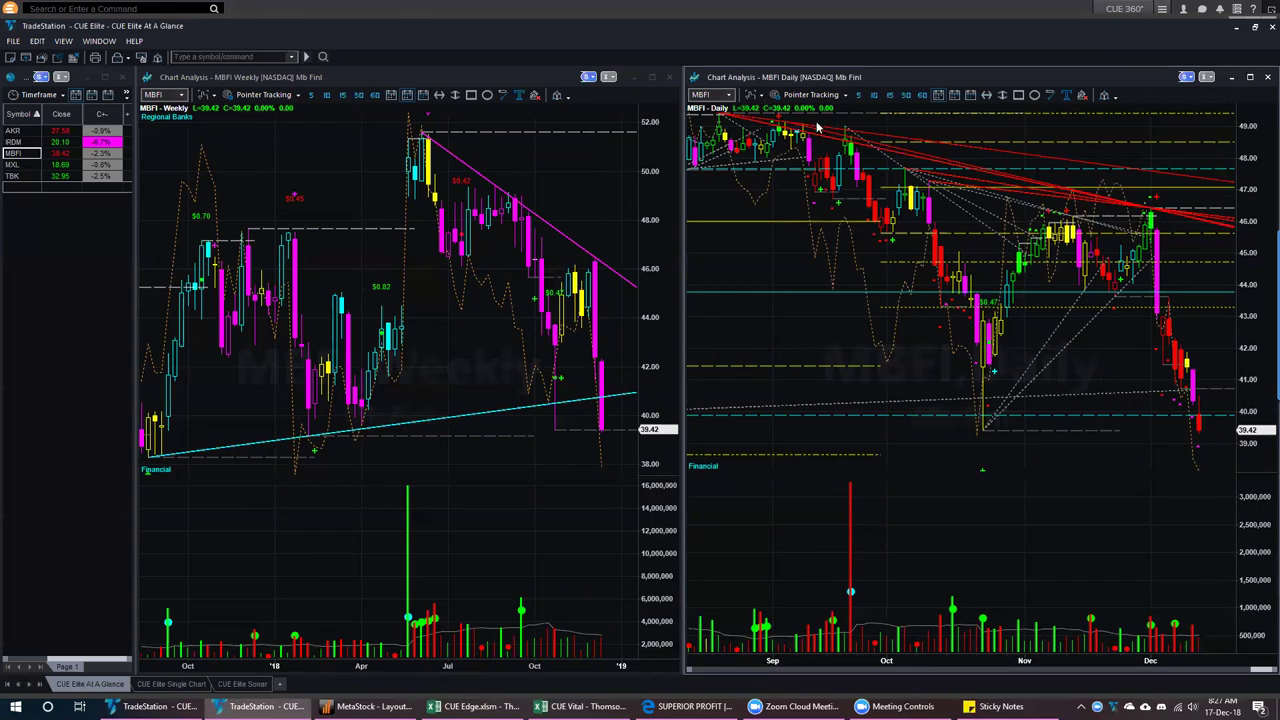
left_click_drag(903, 401, 1190, 390)
left_click_drag(1228, 328, 1193, 378)
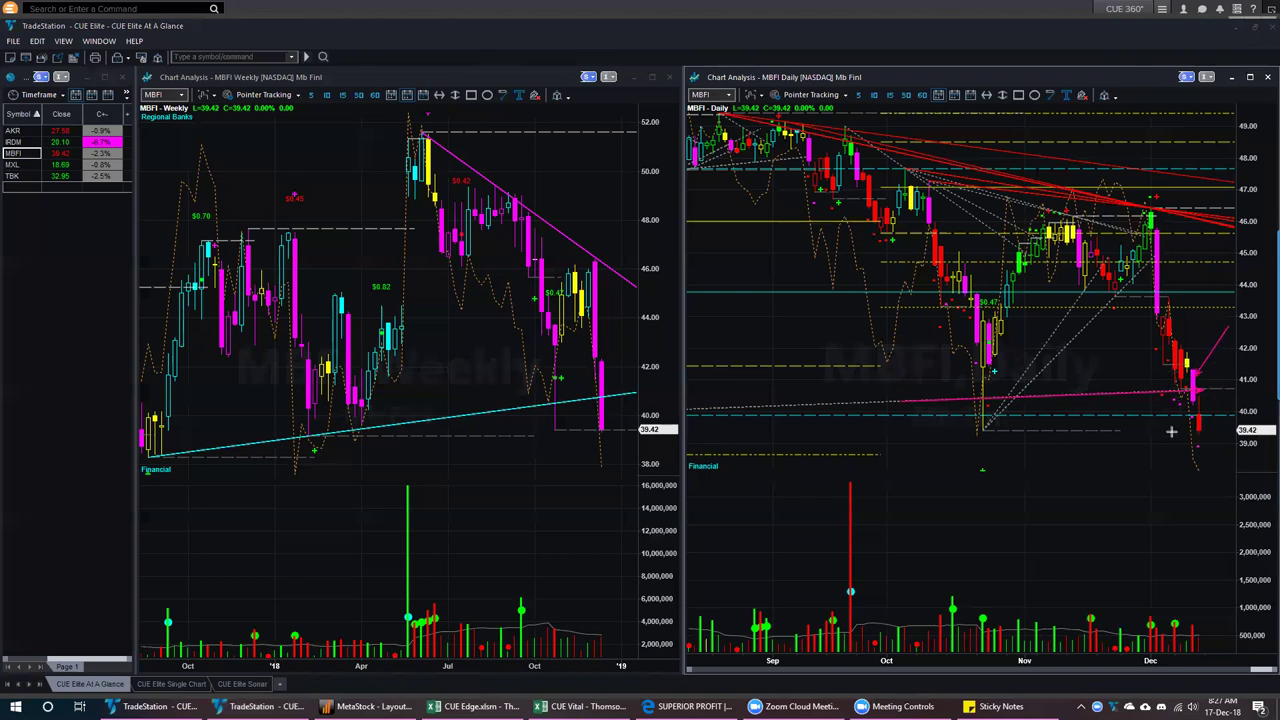
Examine MBFI's rising weekly trendline and its daily fall from the early-December high, and clear the drawn arrows
left_click_drag(481, 419, 625, 396)
mouse_move(1156, 210)
left_mouse_down()
mouse_move(1201, 328)
mouse_move(1198, 362)
left_mouse_up()
left_click_drag(1127, 195, 1207, 205)
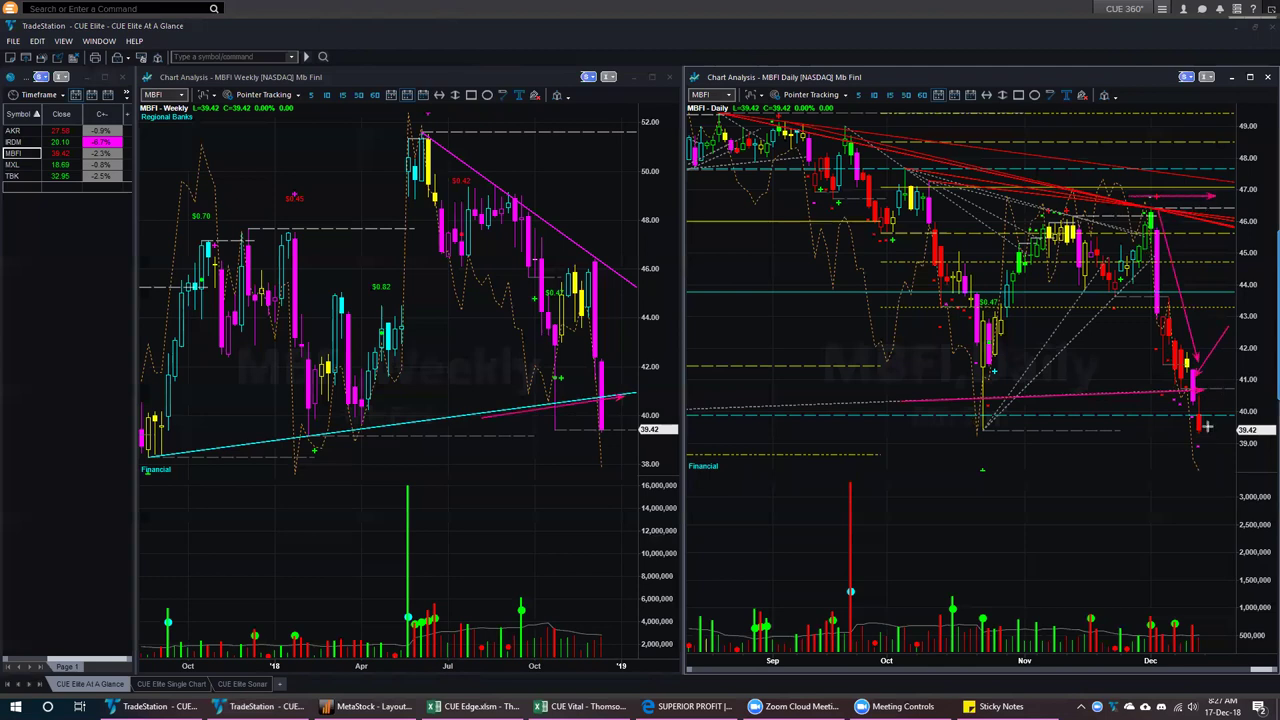
left_click_drag(1206, 401, 1212, 446)
key("Escape")
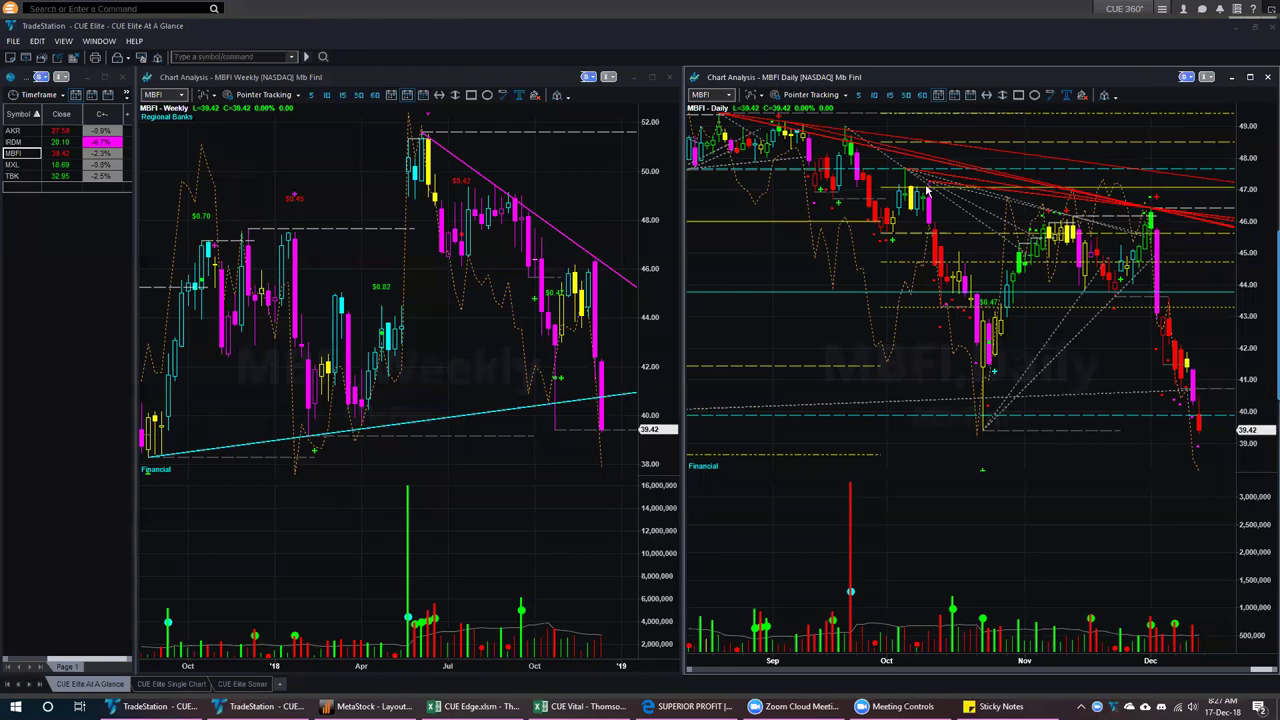
Load MXL in both charts, and examine the weekly reversal at the falling trendlines and the December daily swings at rising support
left_click(729, 277)
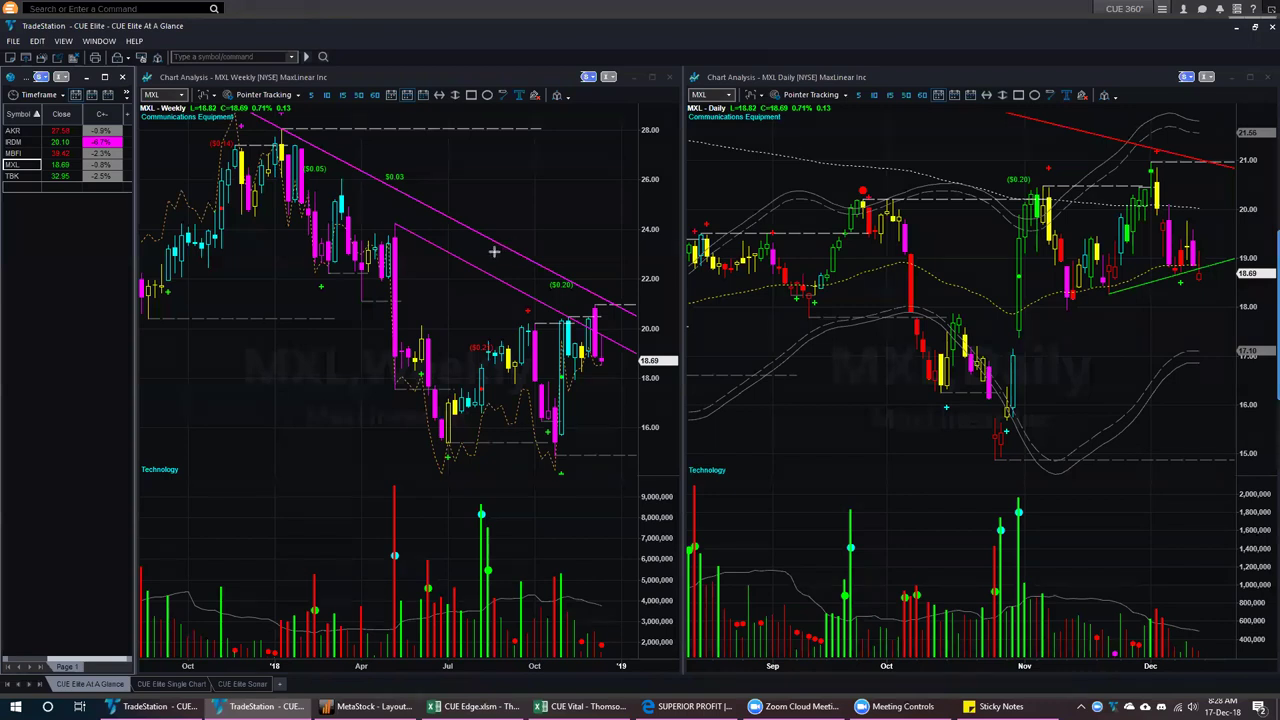
mouse_move(553, 231)
left_mouse_down()
mouse_move(590, 296)
mouse_move(635, 327)
mouse_move(607, 345)
left_mouse_up()
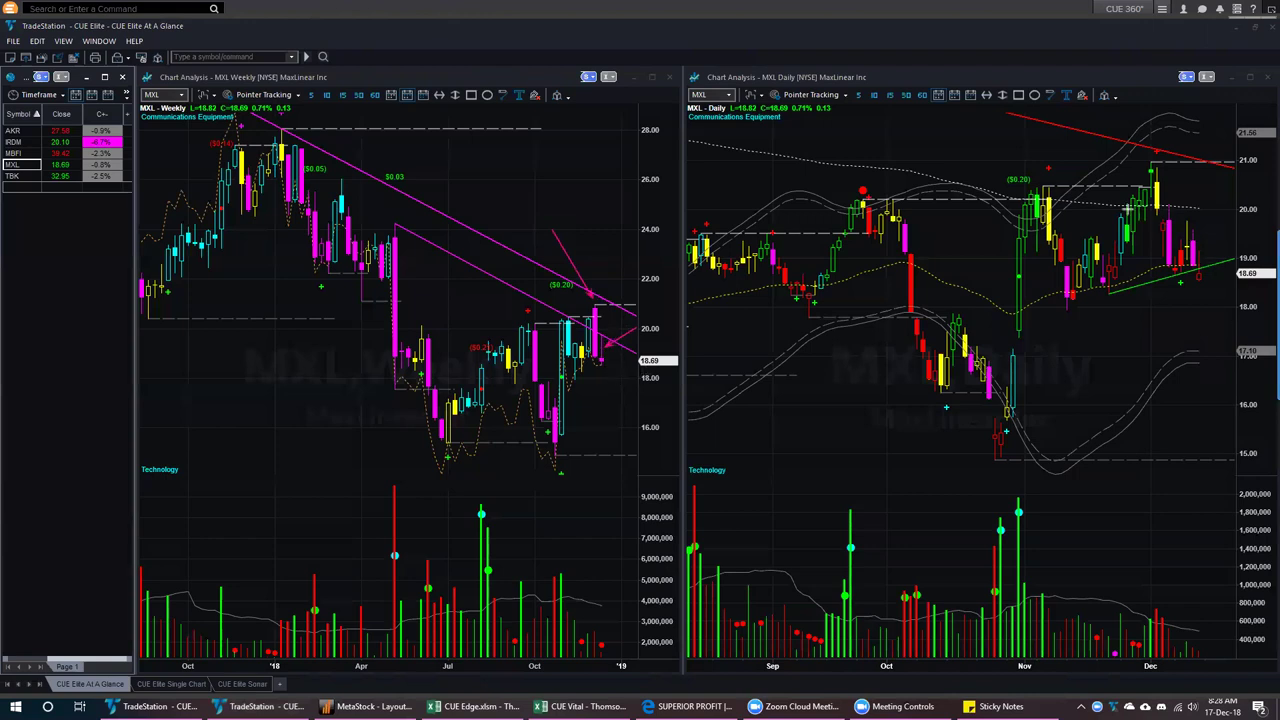
mouse_move(1060, 188)
left_mouse_down()
mouse_move(1170, 188)
mouse_move(1127, 172)
mouse_move(1182, 207)
left_mouse_up()
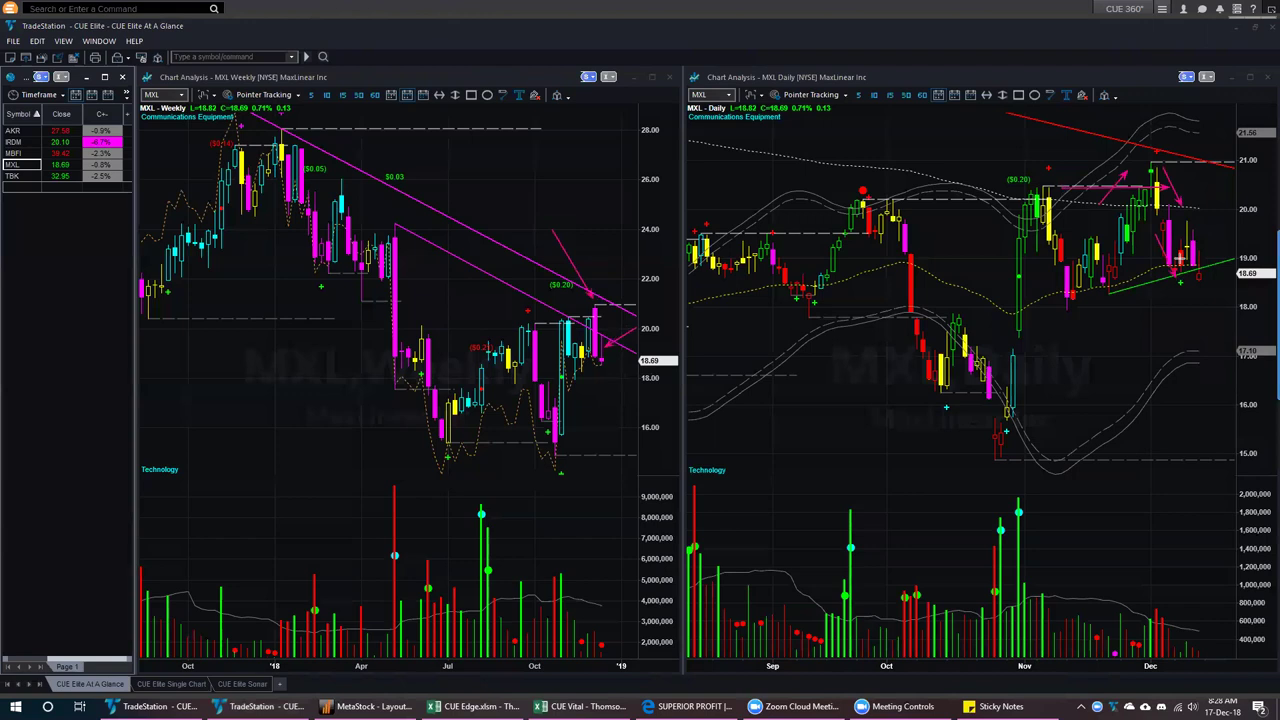
left_click_drag(1197, 224, 1208, 272)
mouse_move(1124, 291)
left_mouse_down()
mouse_move(1235, 256)
mouse_move(1205, 261)
left_mouse_up()
left_click_drag(1228, 212, 1193, 244)
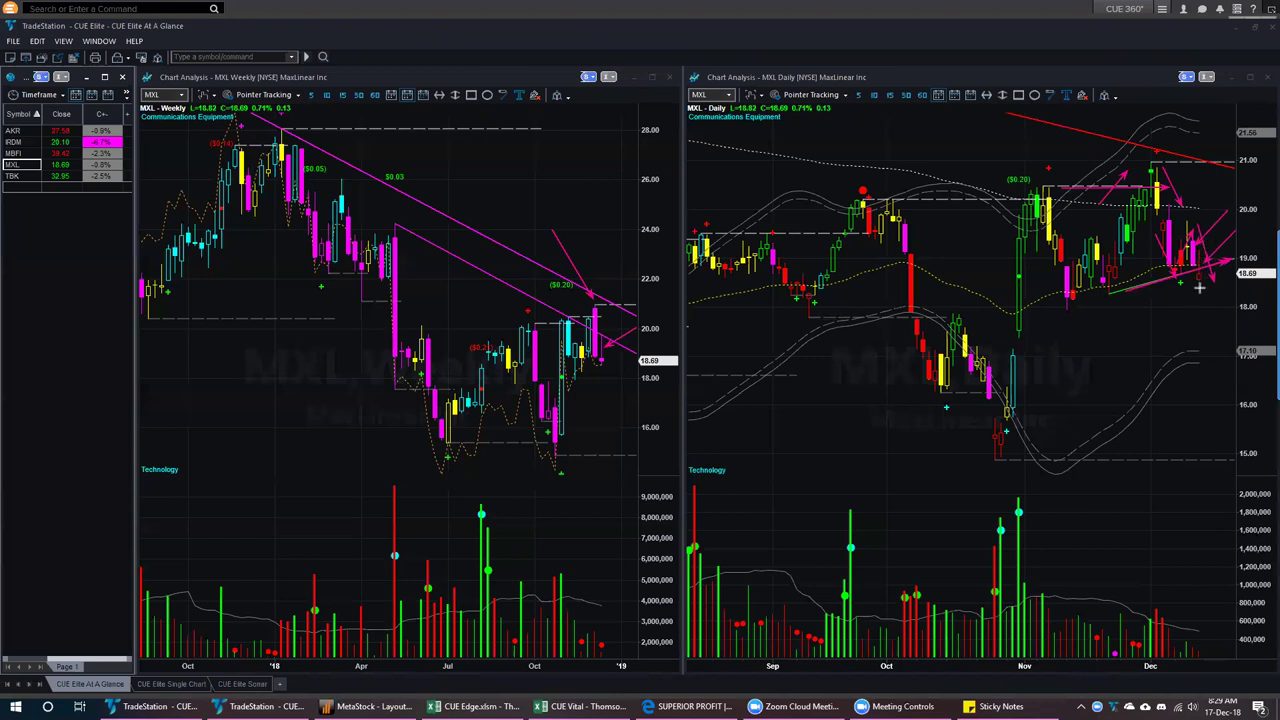
Examine MXL's downside room from its rising daily trendline to the lower band near 17, and clear the drawn arrows
left_click_drag(1206, 285, 1222, 328)
mouse_move(1195, 361)
left_mouse_down()
mouse_move(1183, 356)
mouse_move(1245, 338)
left_mouse_up()
left_click_drag(1232, 210, 1234, 211)
key("Escape")
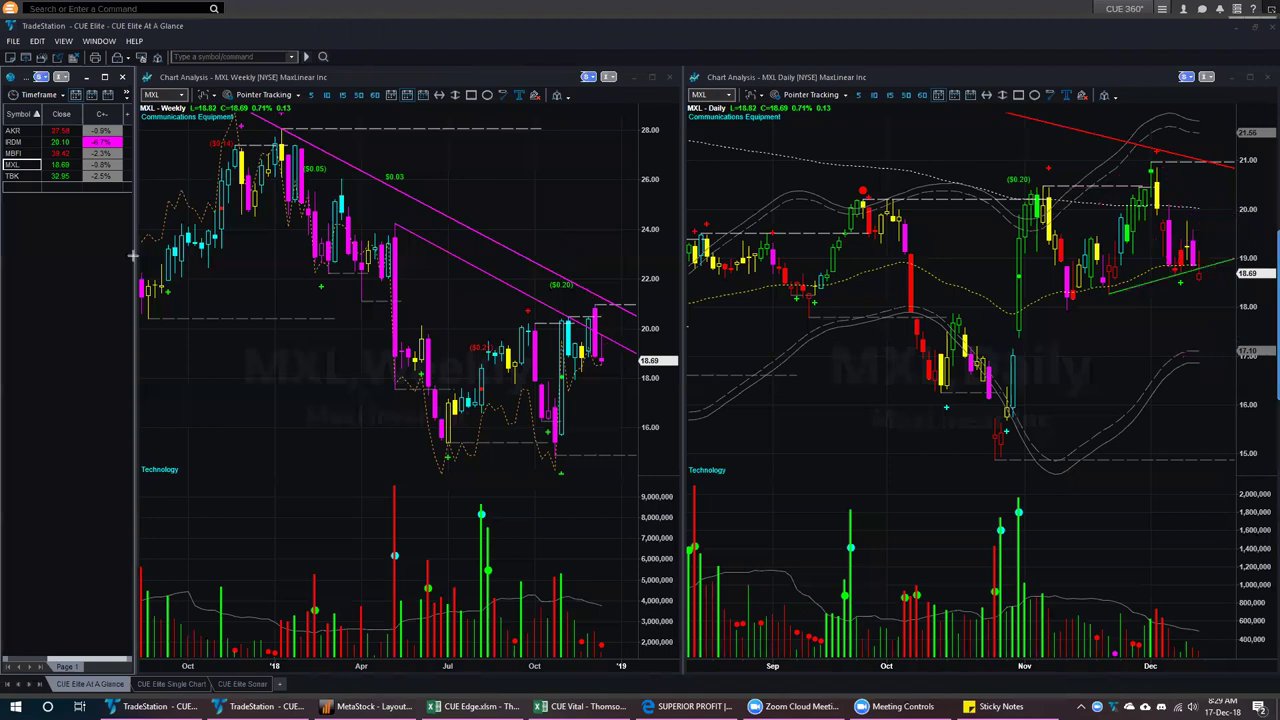
Load TBK in the weekly and daily charts for review, and bring MXL back
left_click(20, 176)
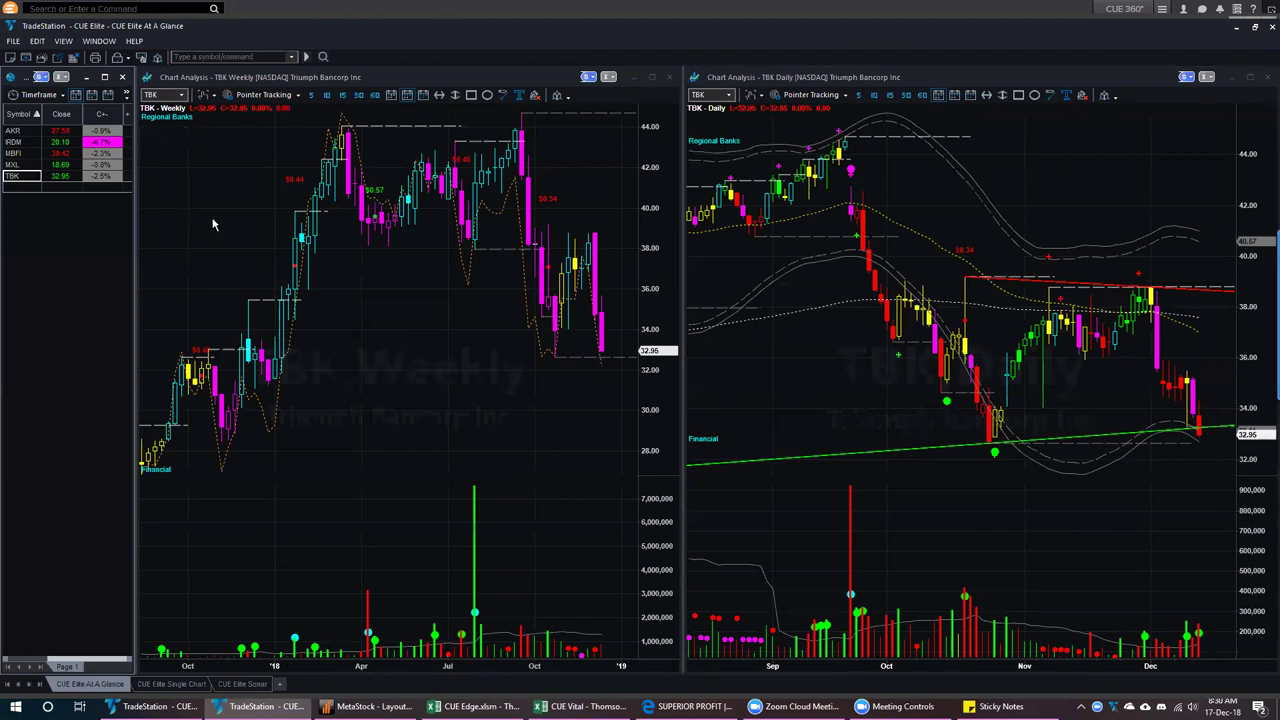
left_click(14, 164)
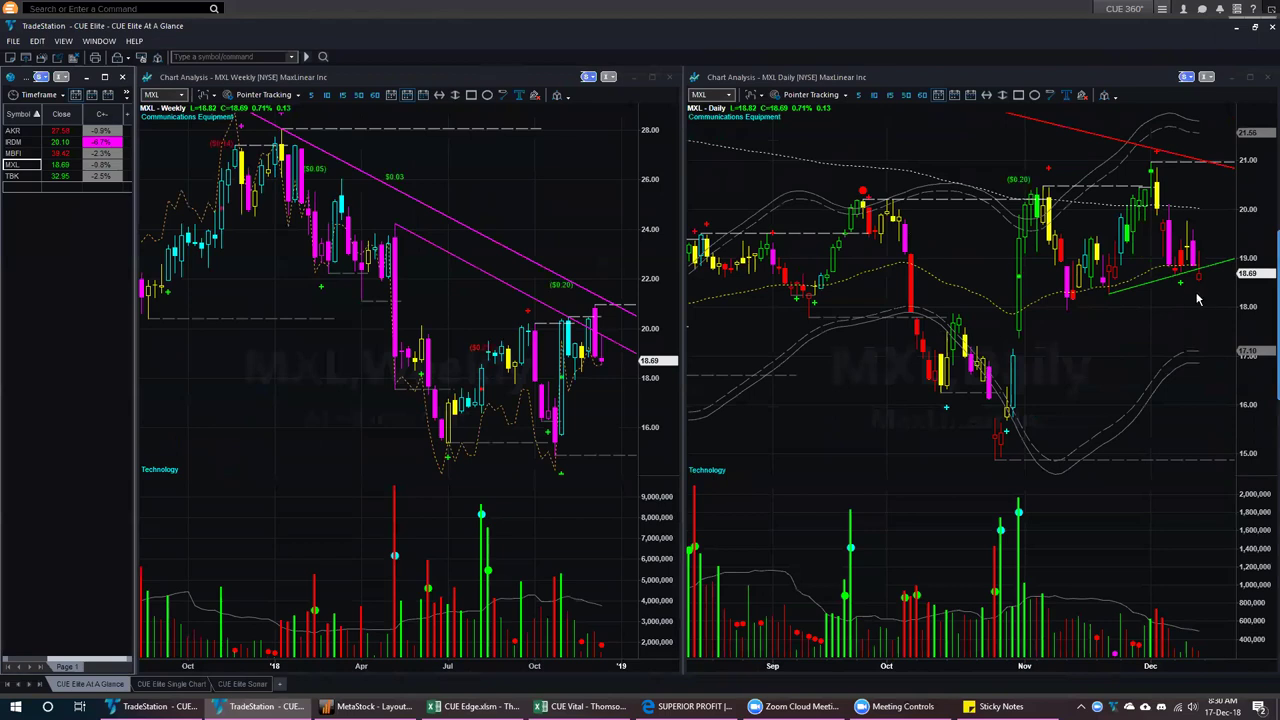
Switch to CUE Vital, highlight MXL's row to review its valuation and EPS growth, and return to TradeStation
mouse_move(578, 706)
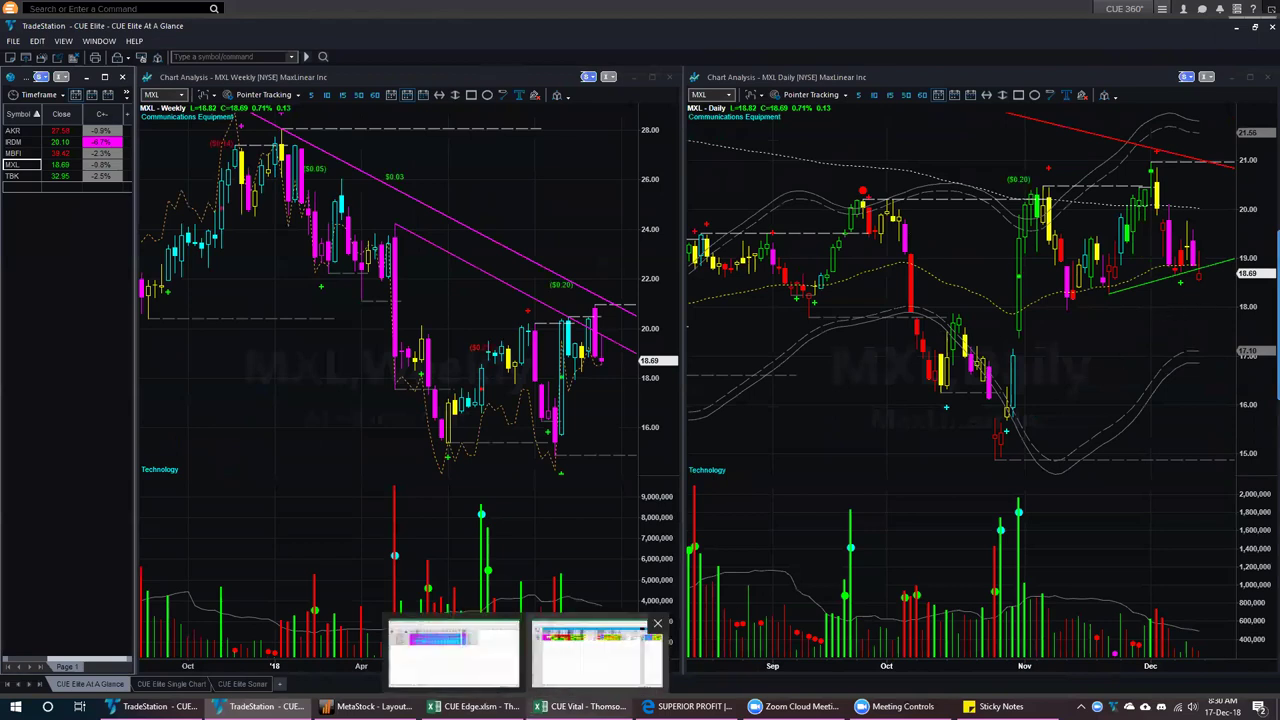
left_click(597, 655)
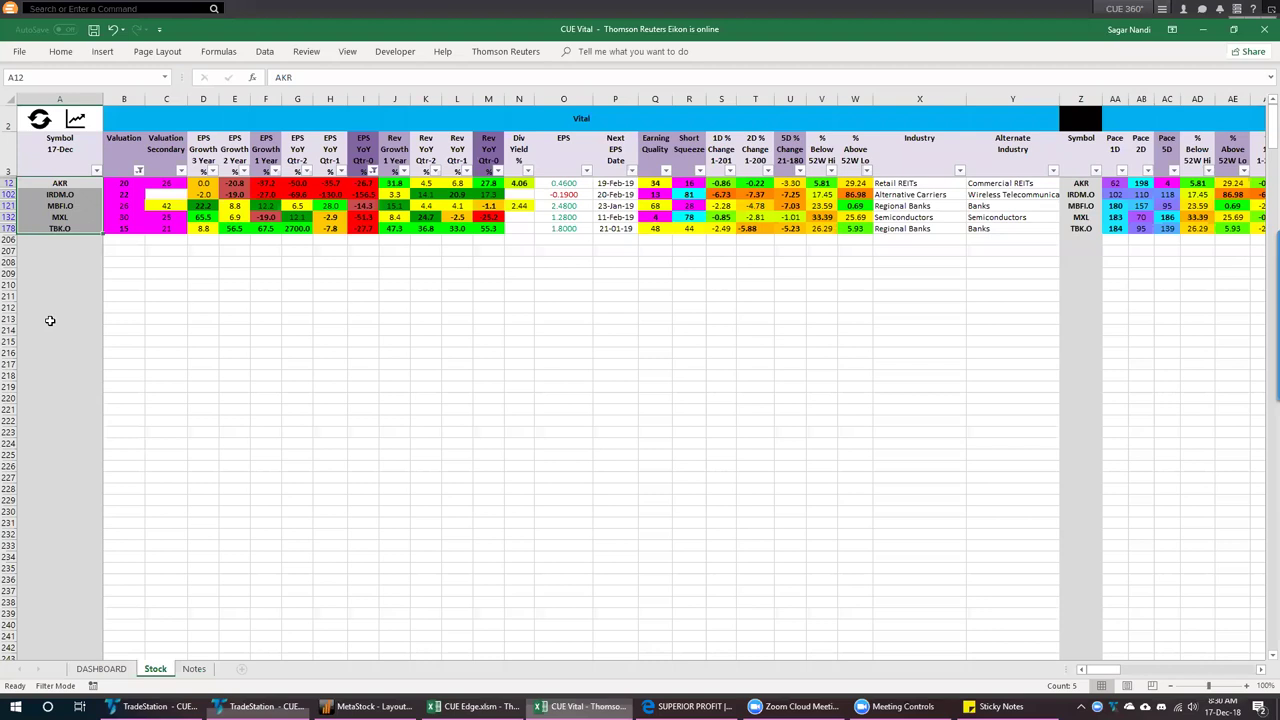
left_click(48, 217)
left_click(9, 217)
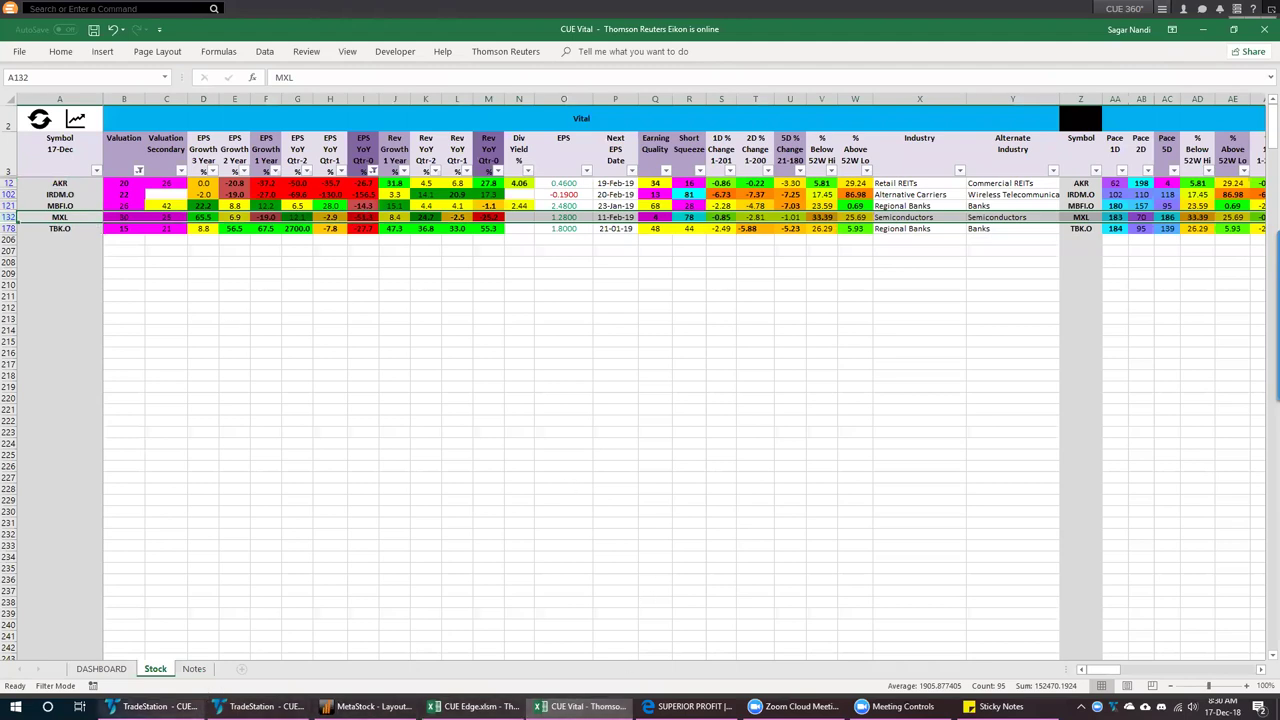
left_click(262, 706)
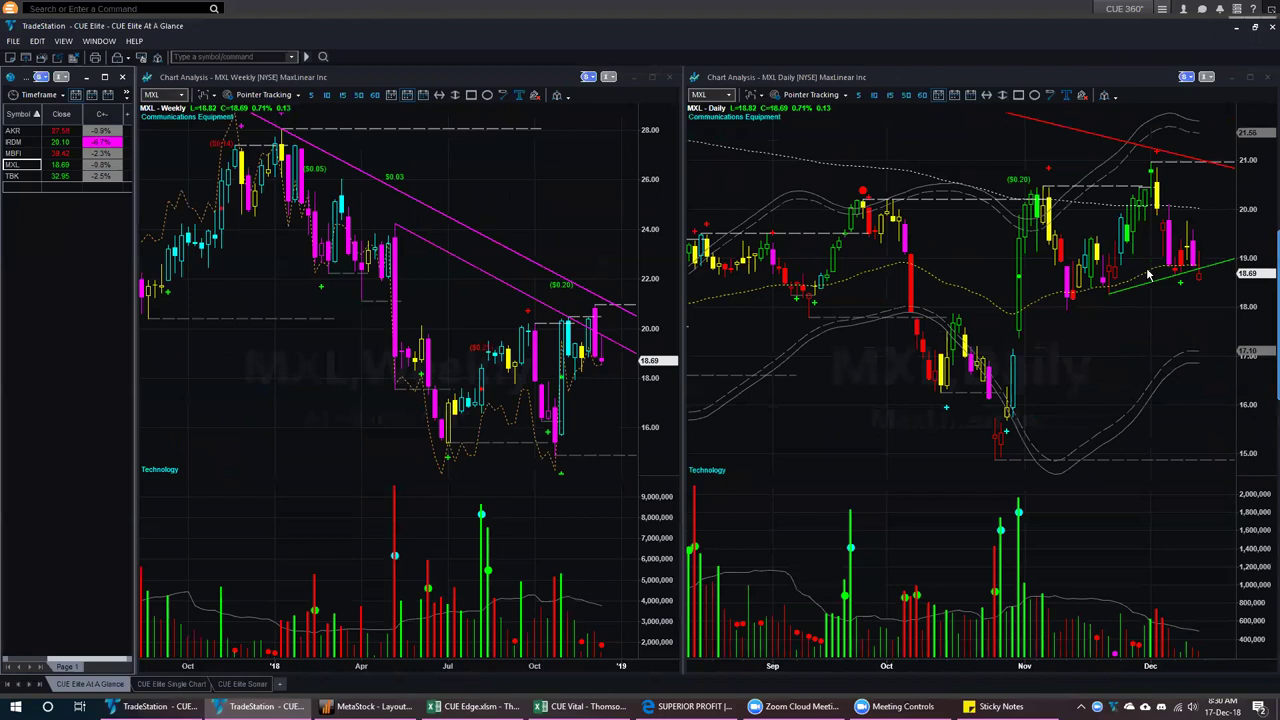
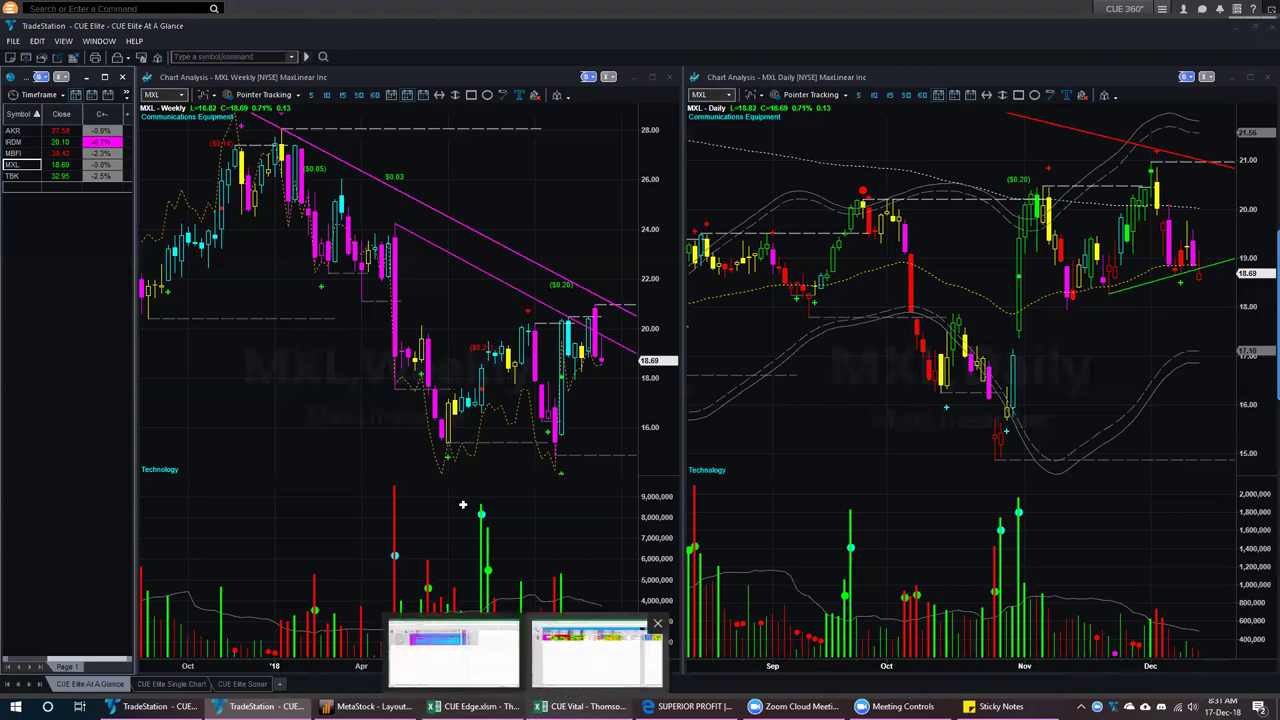
Look up MXL's industry in CUE Vital, and replace the filter on CUE Edge's Industry sheet with industries matching SEMI
left_click(585, 706)
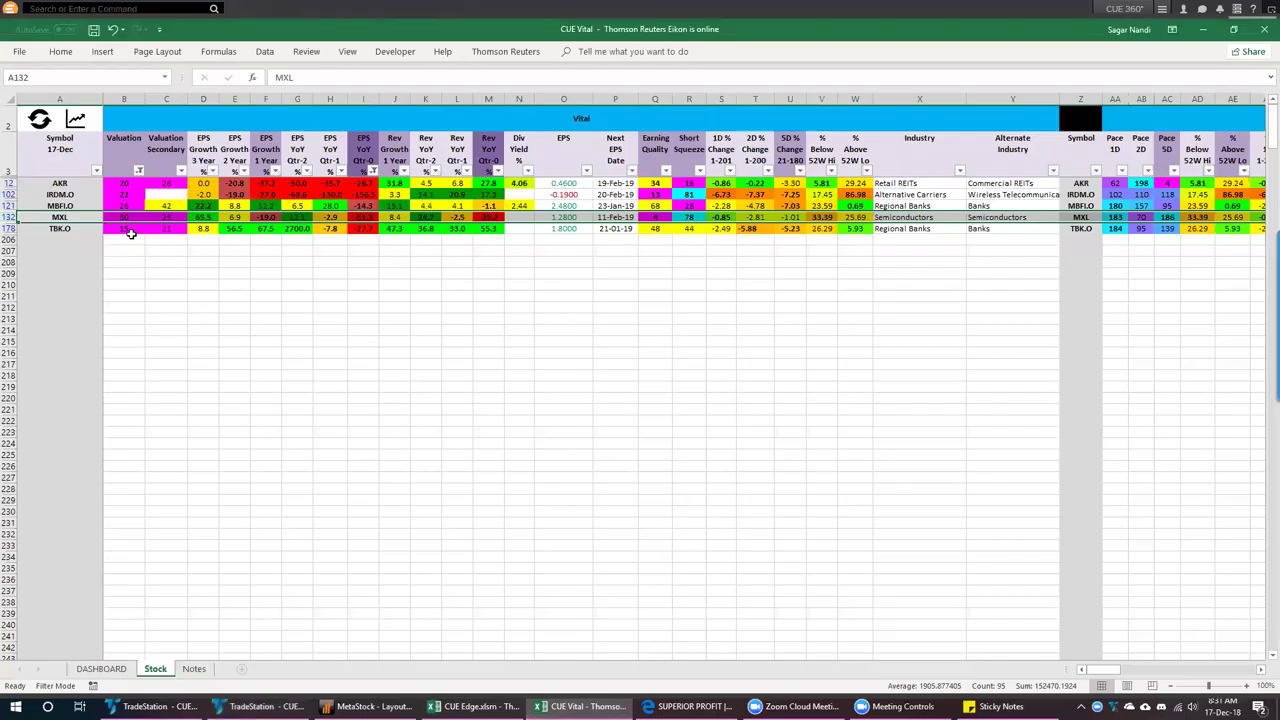
left_click(903, 218)
left_click(476, 706)
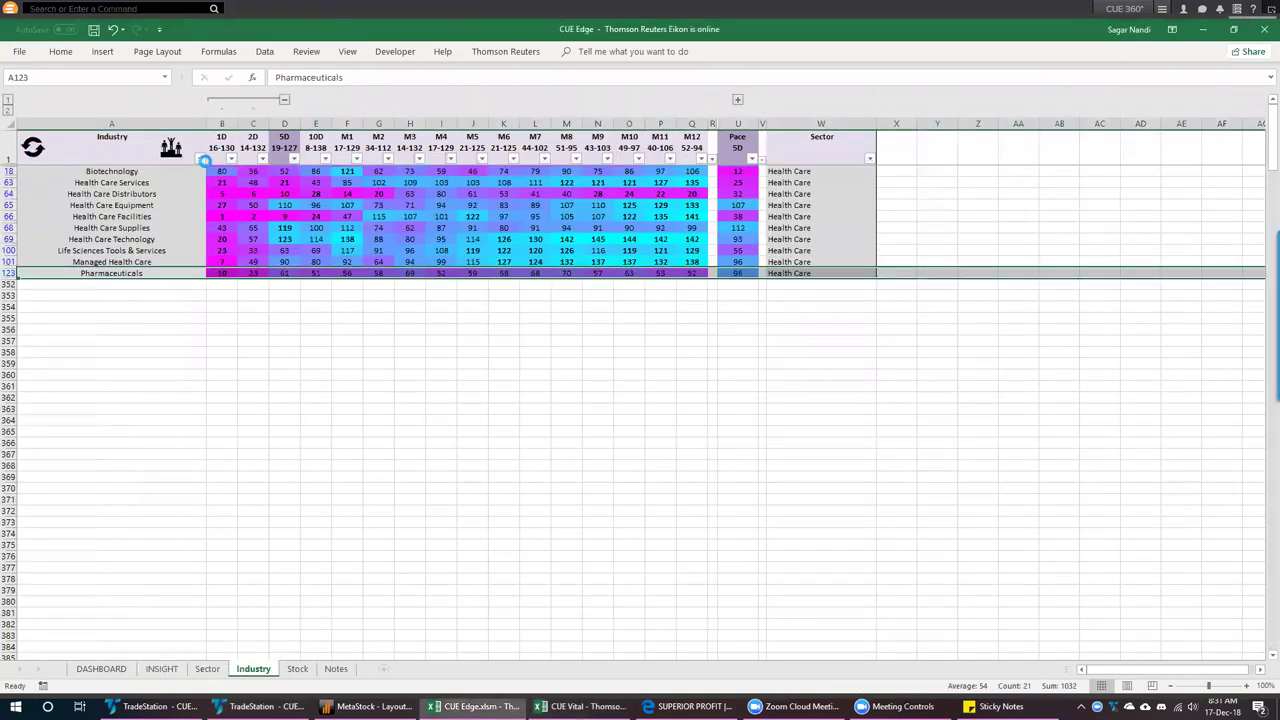
key("alt+a")
key("c")
key("alt+Down")
type("SEMI")
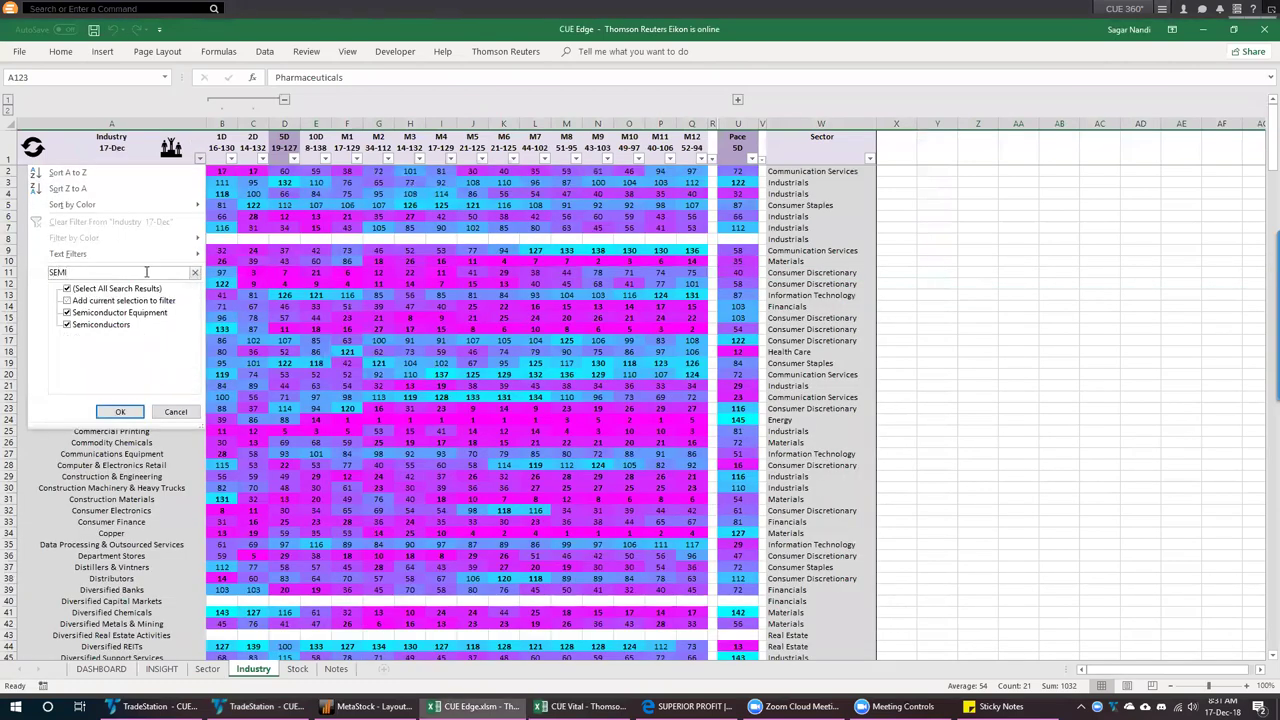
key("Return")
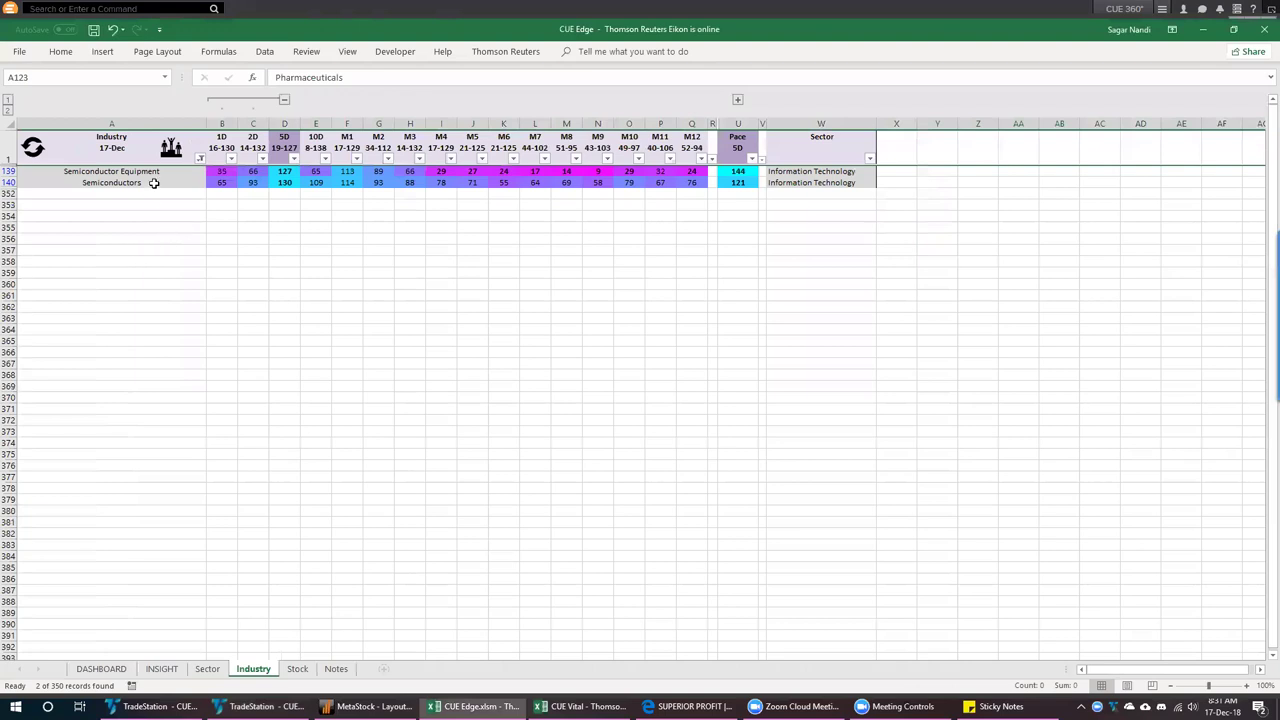
Highlight the Semiconductors row, expand the grouped Pace columns to compare 1D, 2D and 5D, and return to TradeStation
left_click(8, 182)
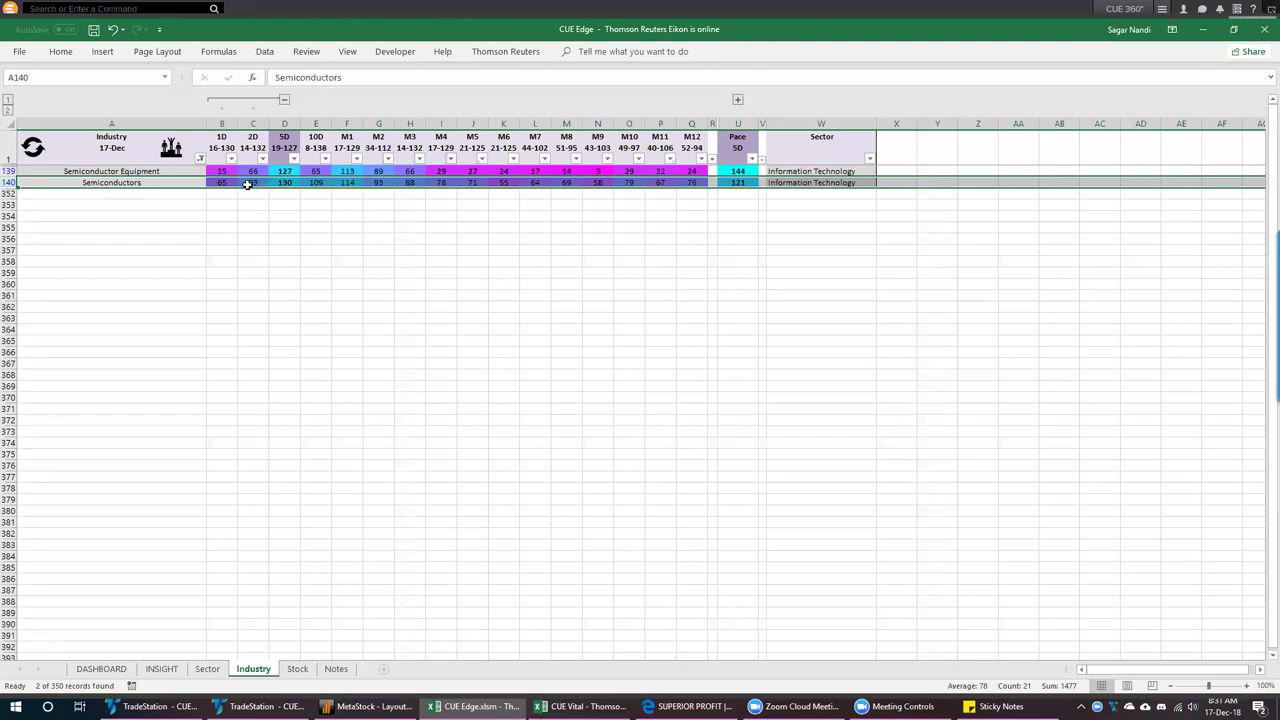
left_click(737, 101)
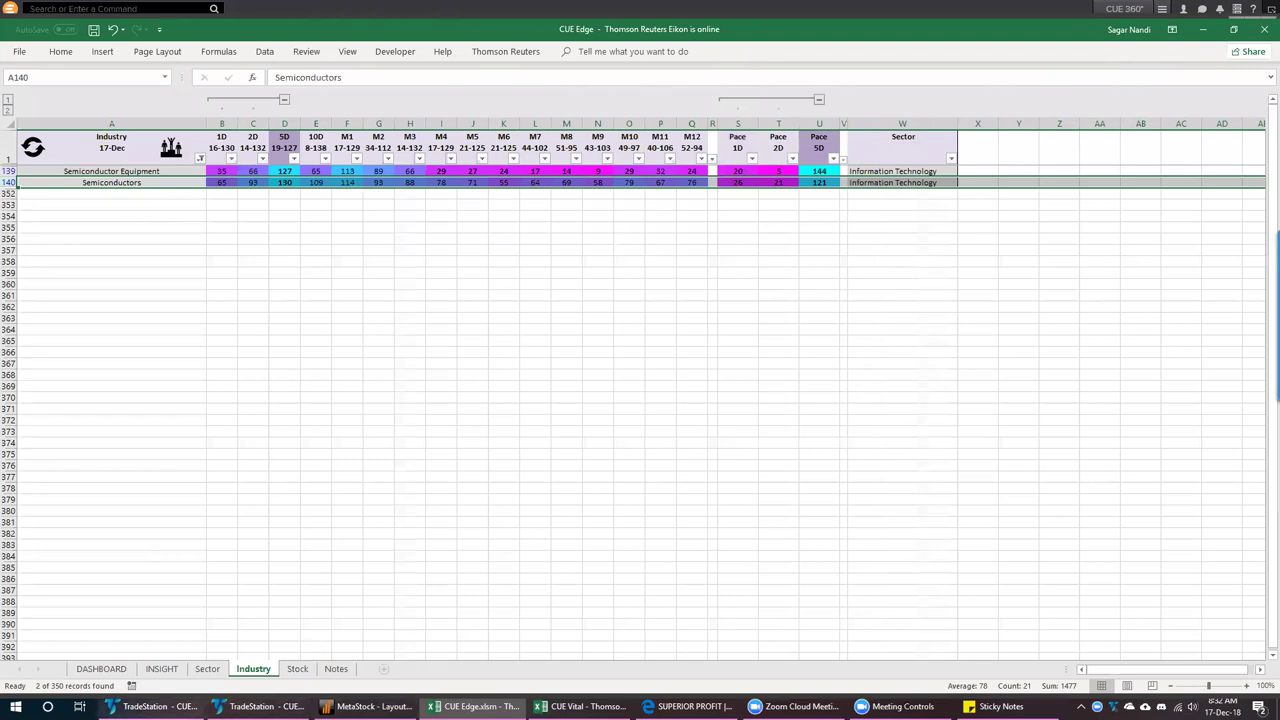
key("alt+Tab")
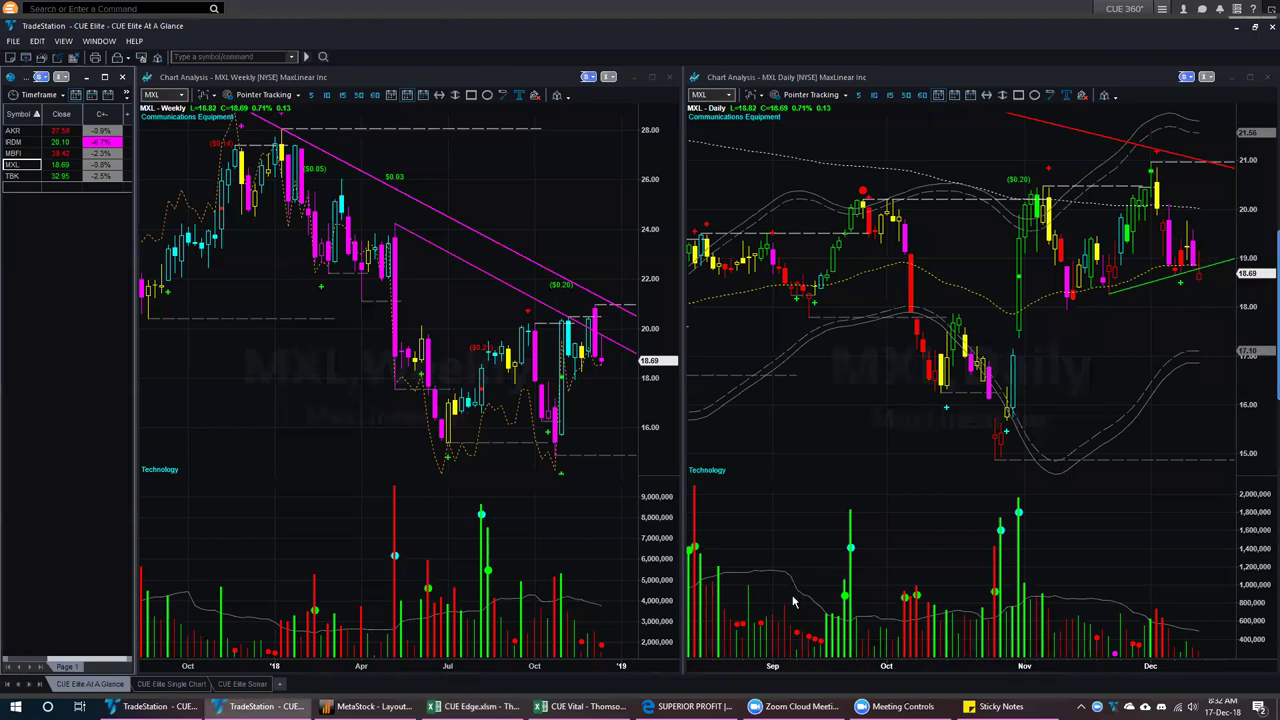
Switch to MetaStock's exploration results, and review the Breakout Up, Memory Touch Dn and Memory Touch Up lists
mouse_move(583, 706)
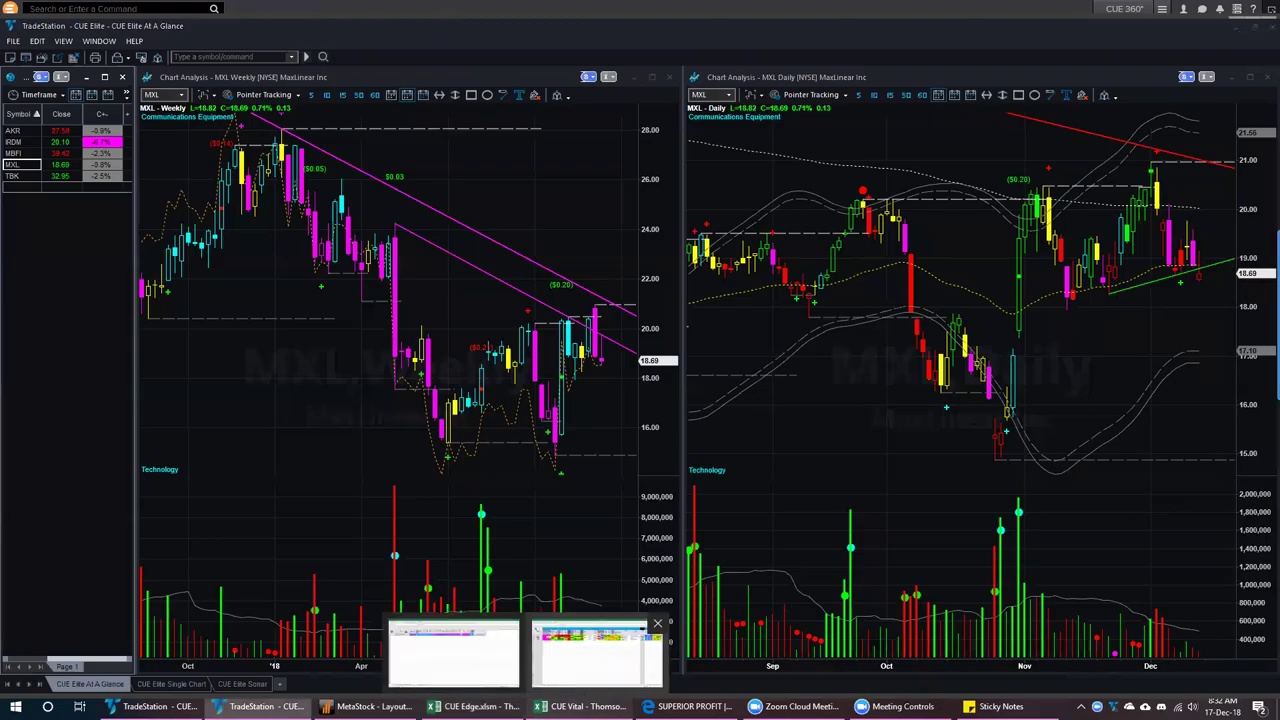
left_click(455, 597)
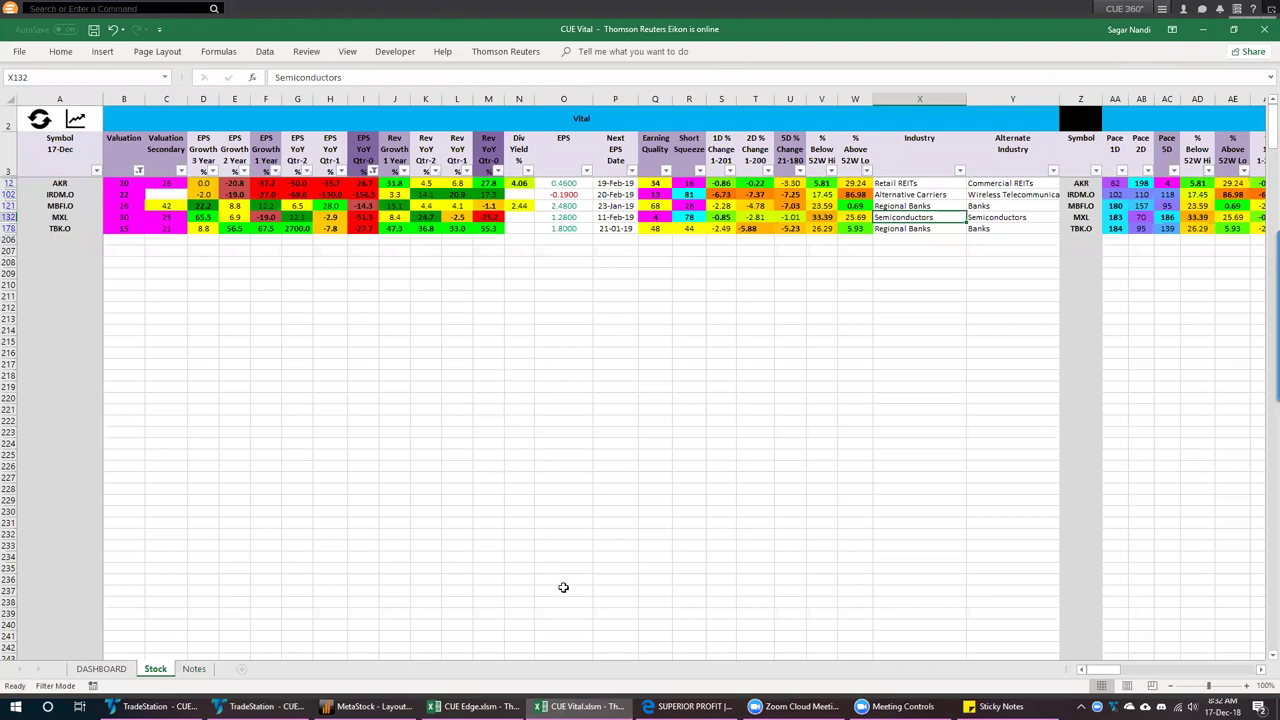
left_click(366, 706)
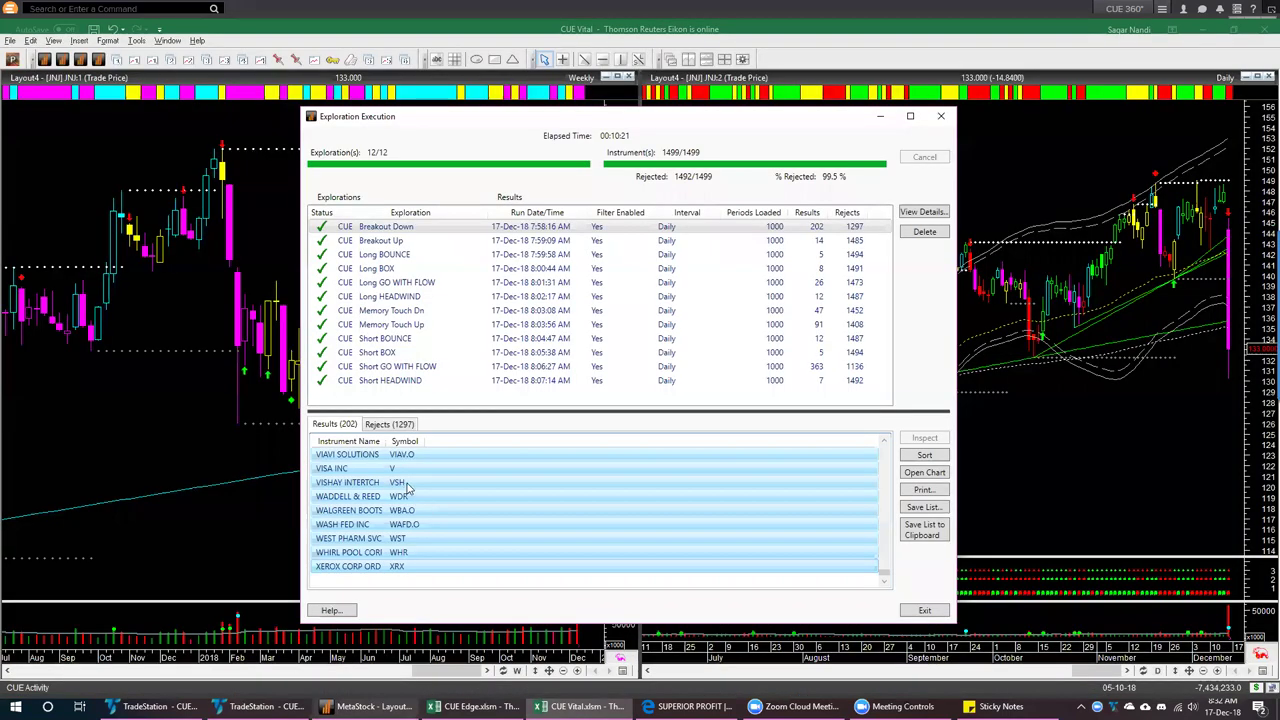
left_click(404, 243)
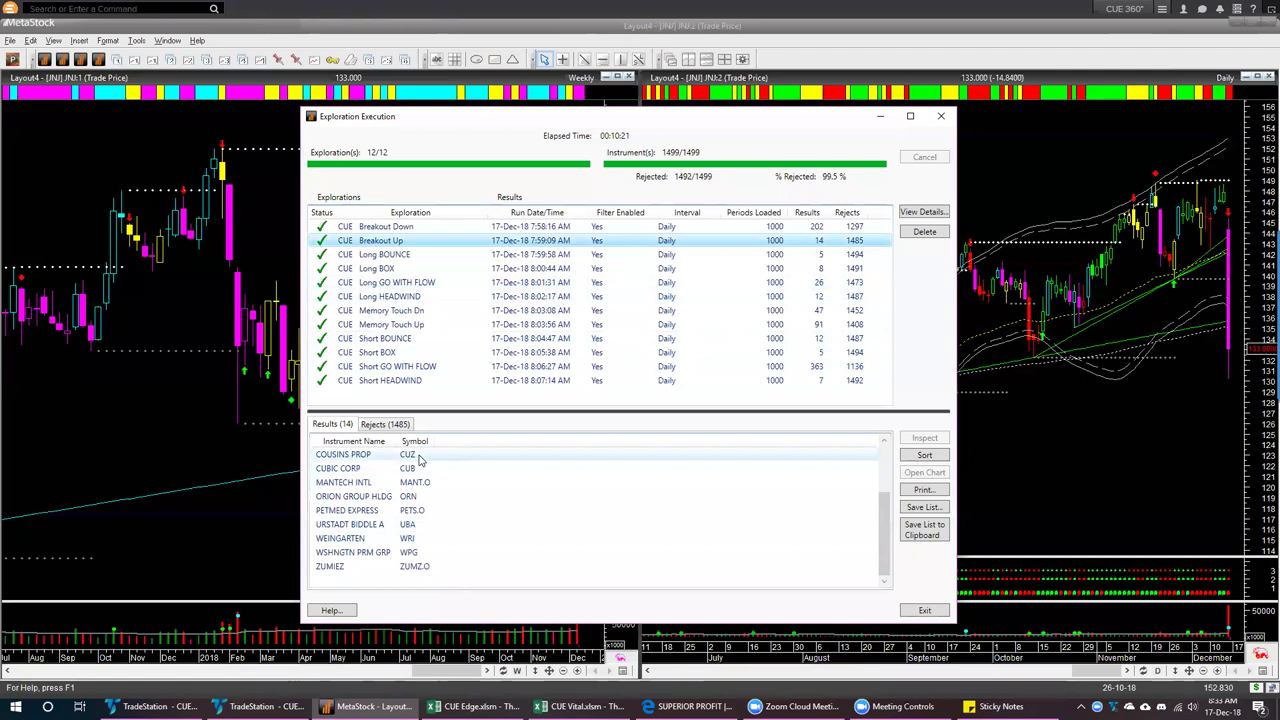
left_click(409, 313)
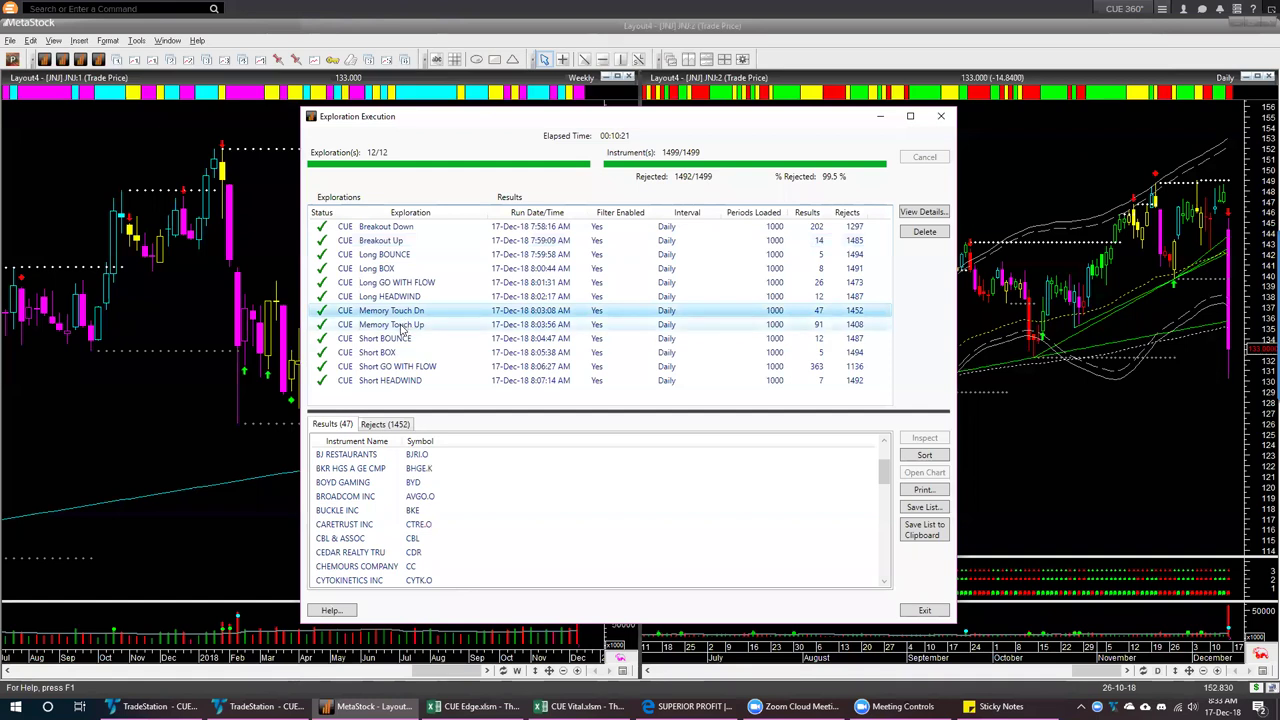
left_click(400, 325)
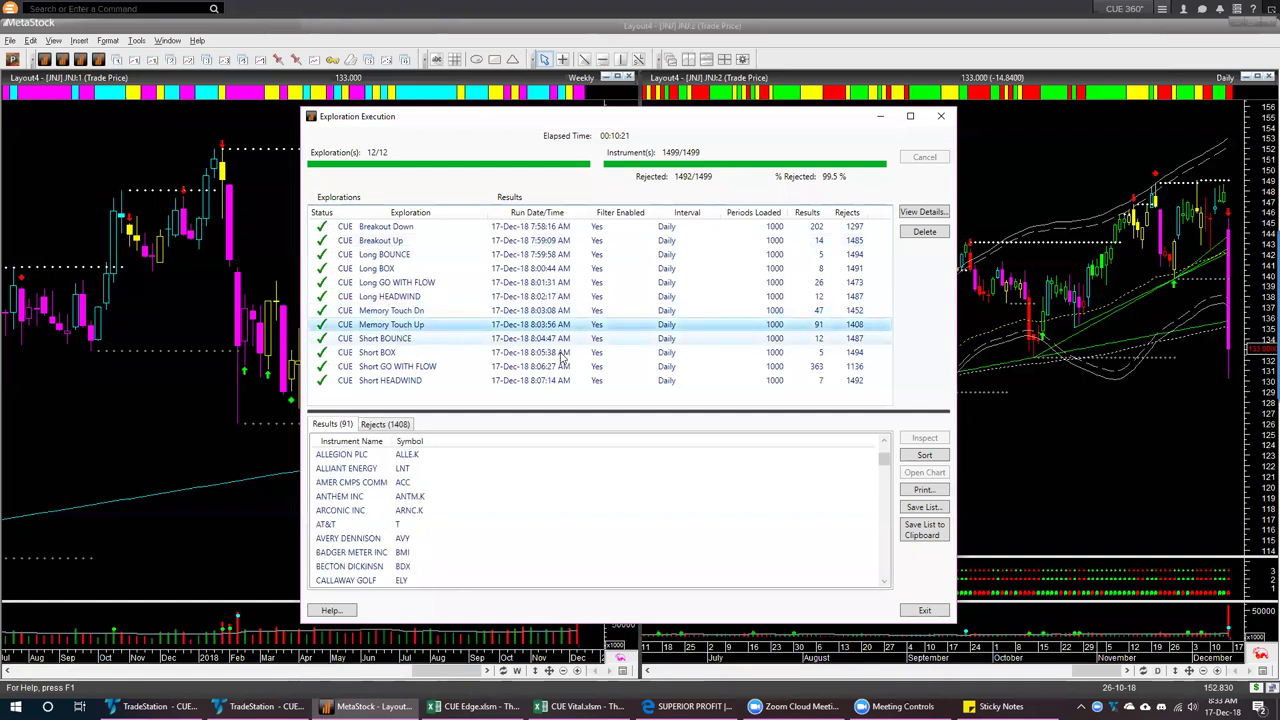
Select every instrument in the Memory Touch Up results, from first to last, and switch to CUE Vital
left_click(408, 456)
left_click_drag(884, 459, 884, 568)
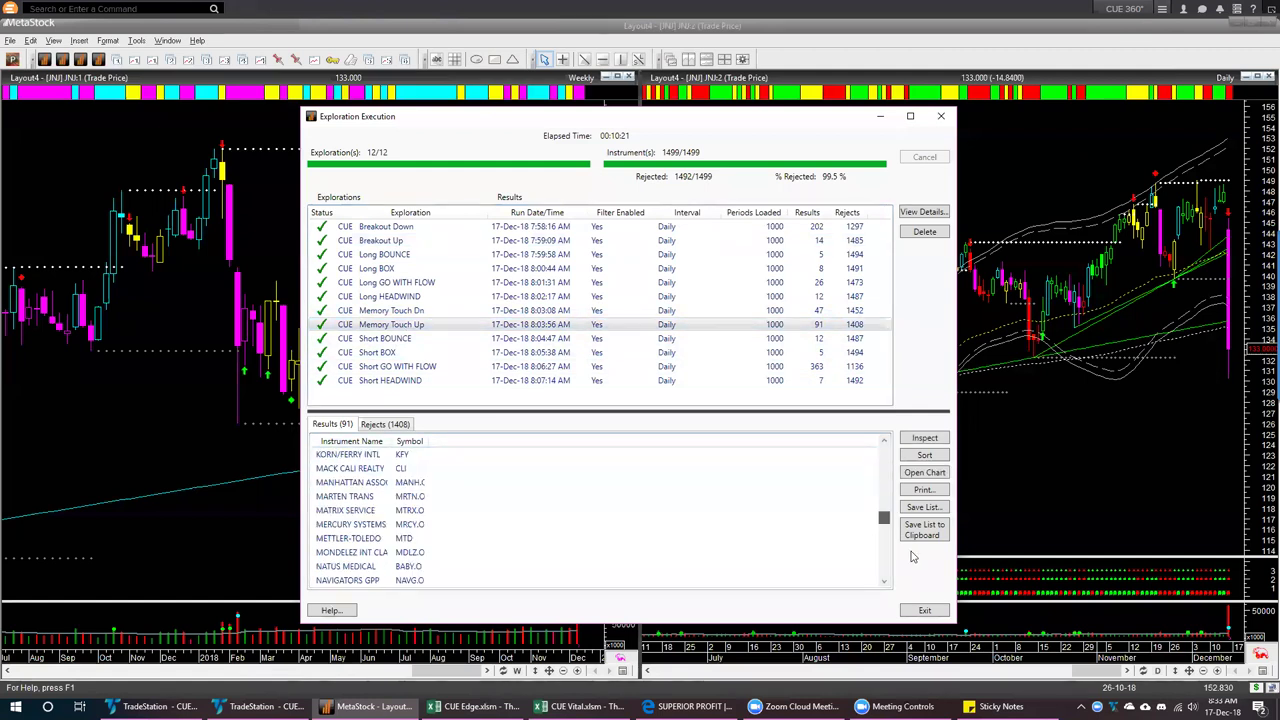
left_click(402, 566, "shift")
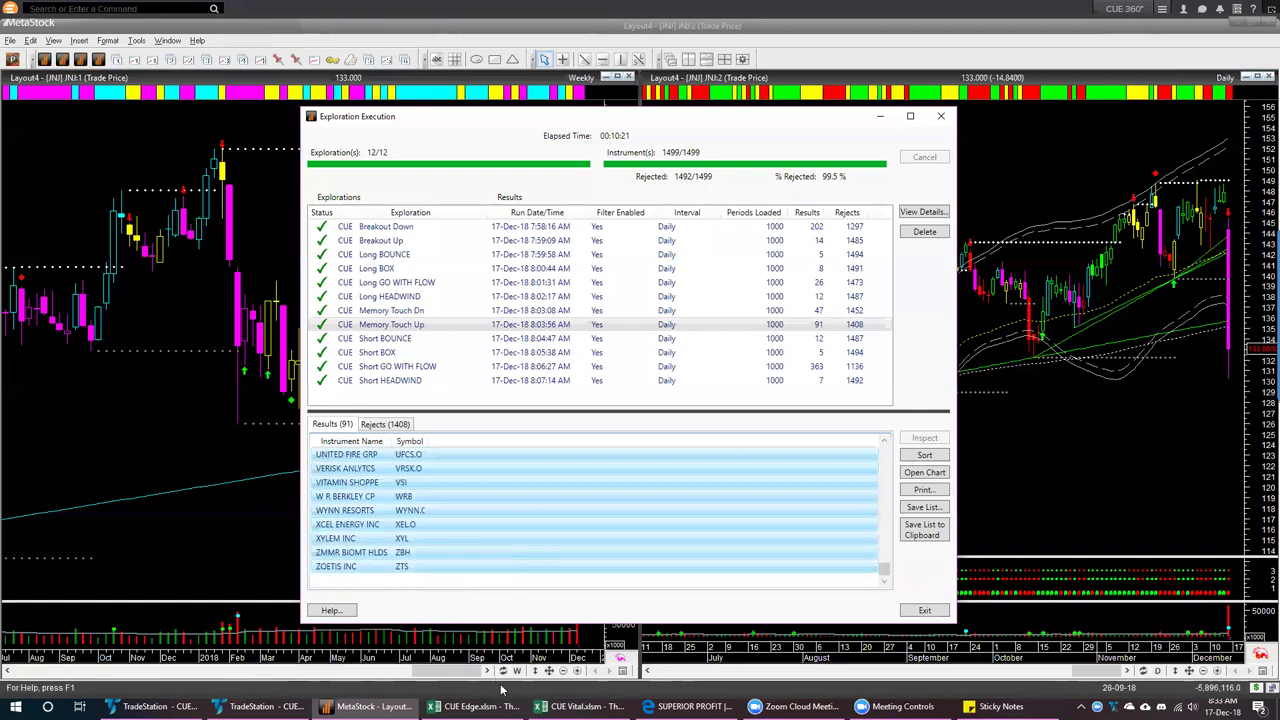
left_click(580, 706)
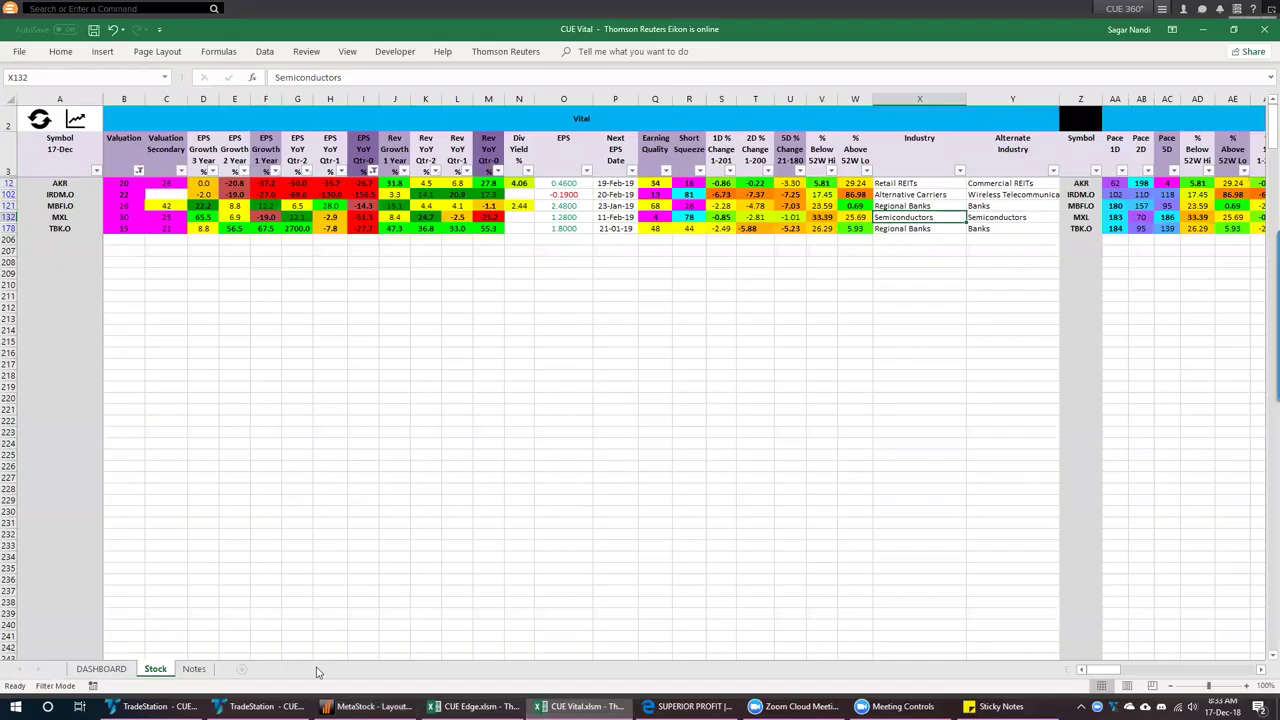
Paste the Memory Touch Up results into the Notes sheet, starting at cell A2
key("ctrl+Page_Down")
key("ctrl+v")
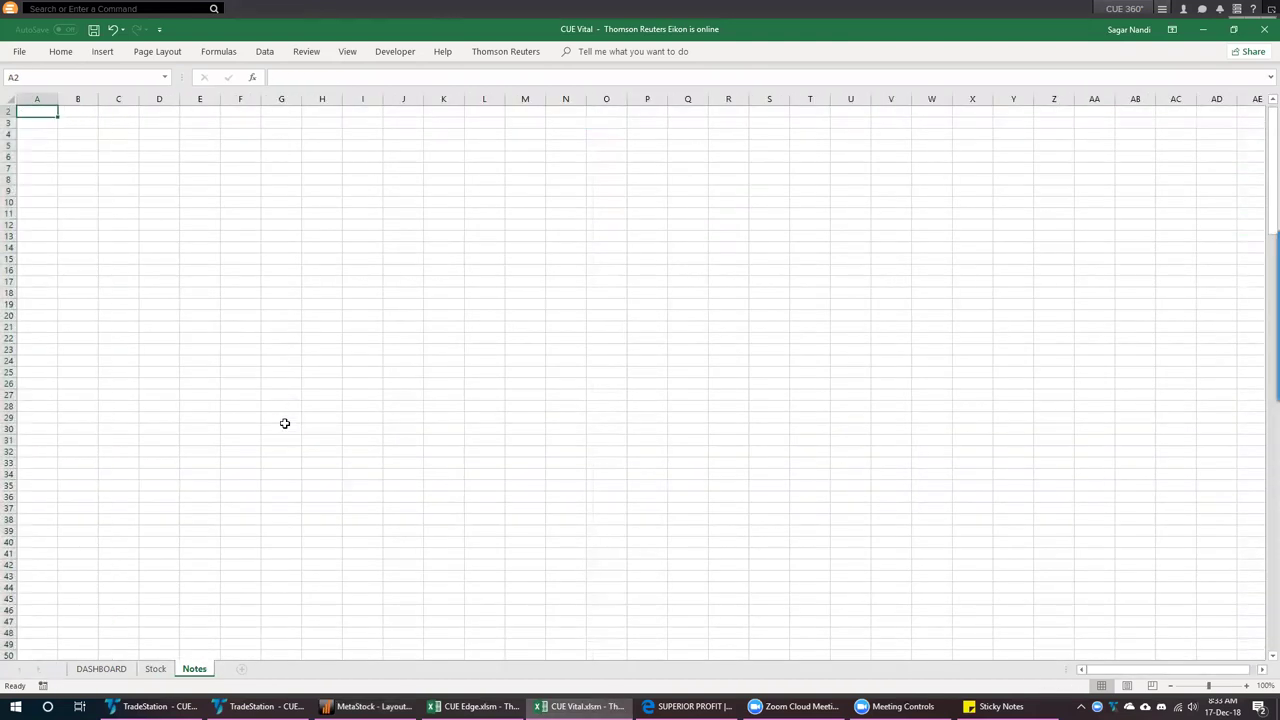
key("ctrl+v")
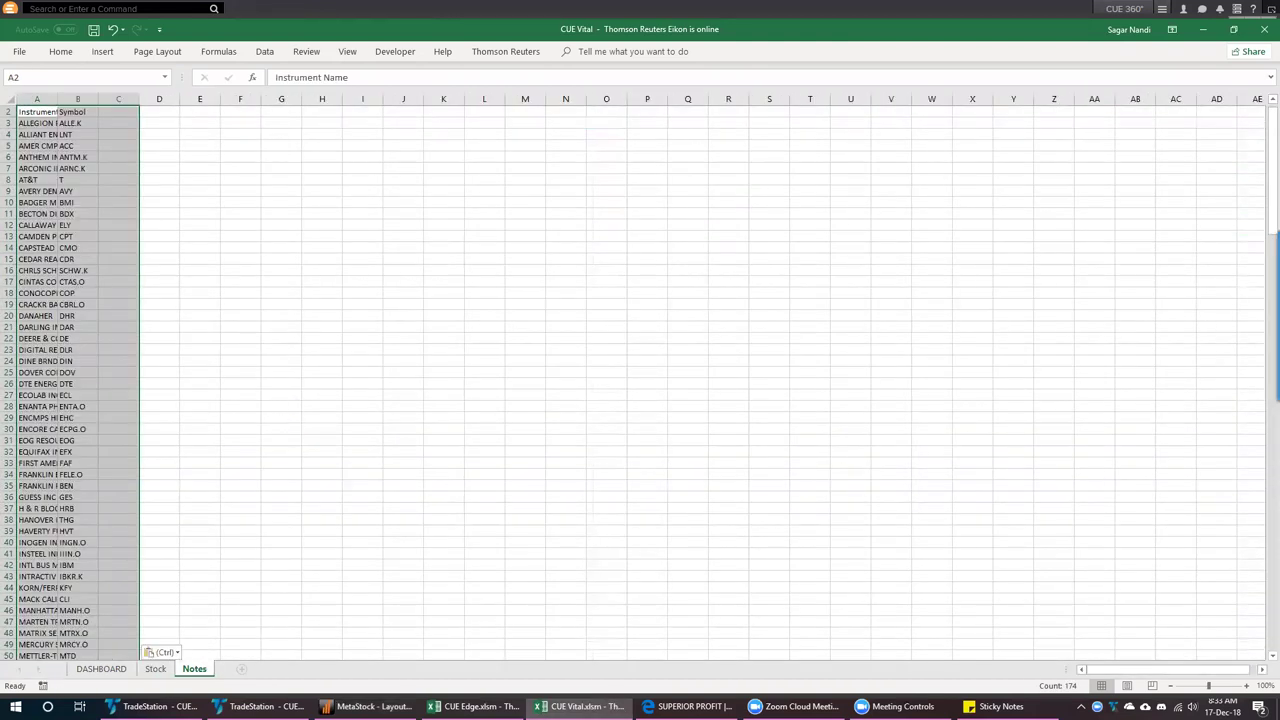
Copy the pasted ticker symbols in column B of the Notes sheet, from ALLE.K down to ZTS
left_click(68, 123)
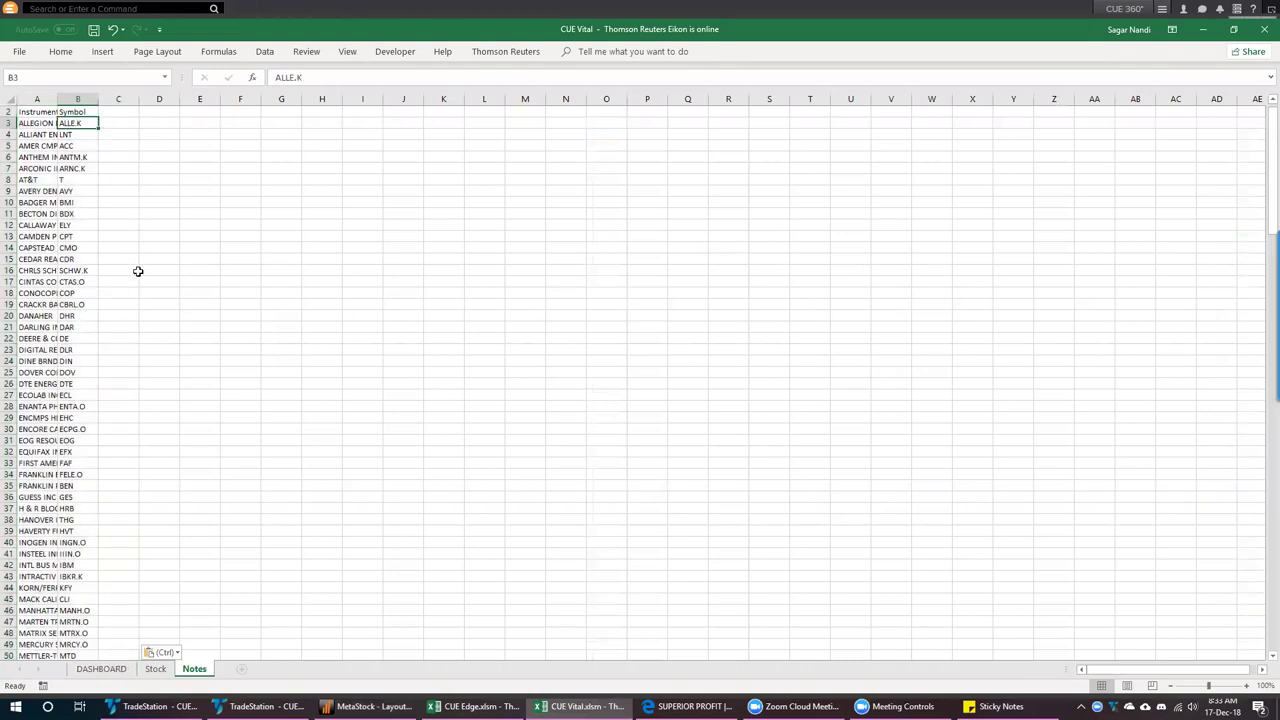
key("End")
key("shift+Up")
key("shift+Down")
key("End")
key("shift+Down")
key("ctrl+c")
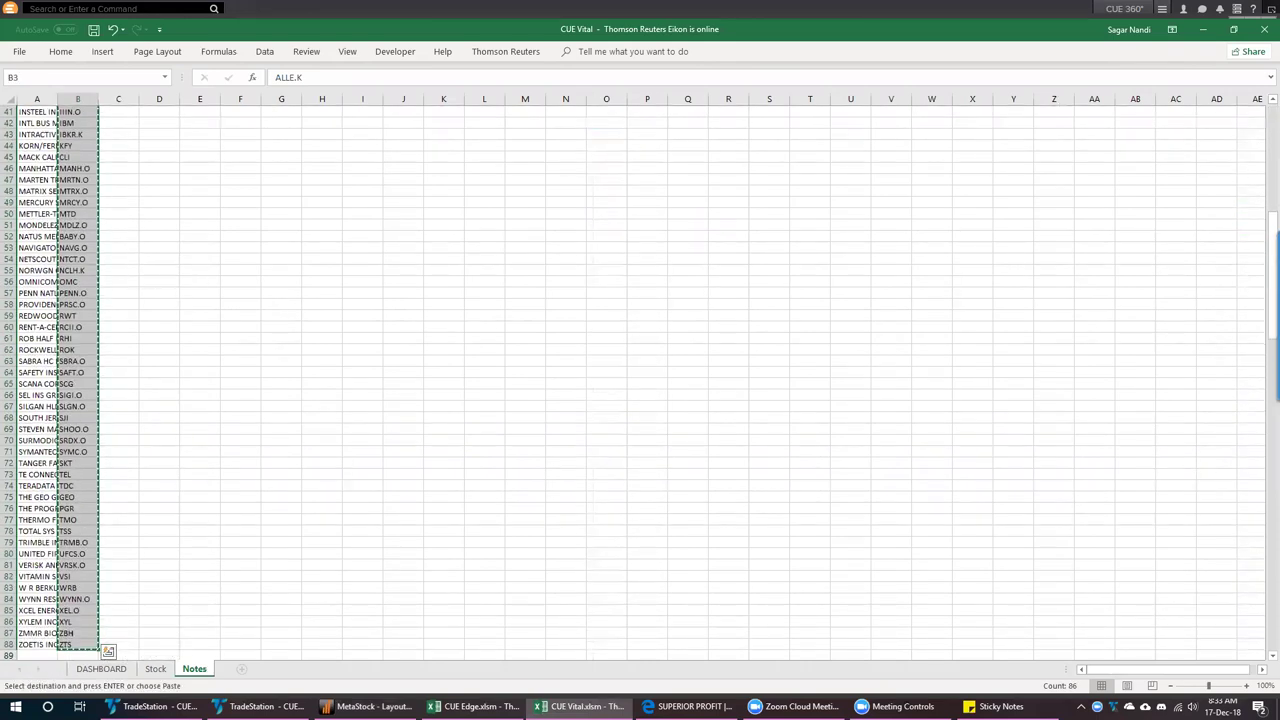
Clear all the old symbols from the Manual List on the DASHBOARD sheet and return to cell B4
left_click(104, 668)
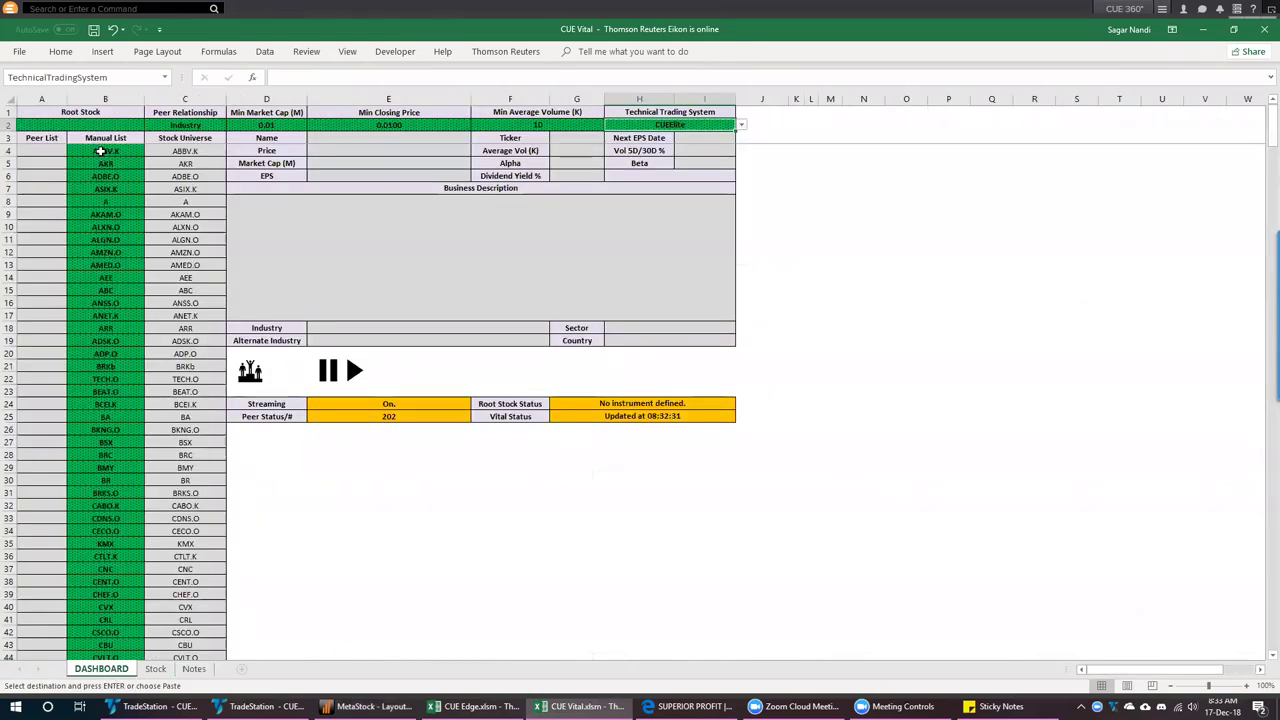
left_click(100, 151)
key("Return")
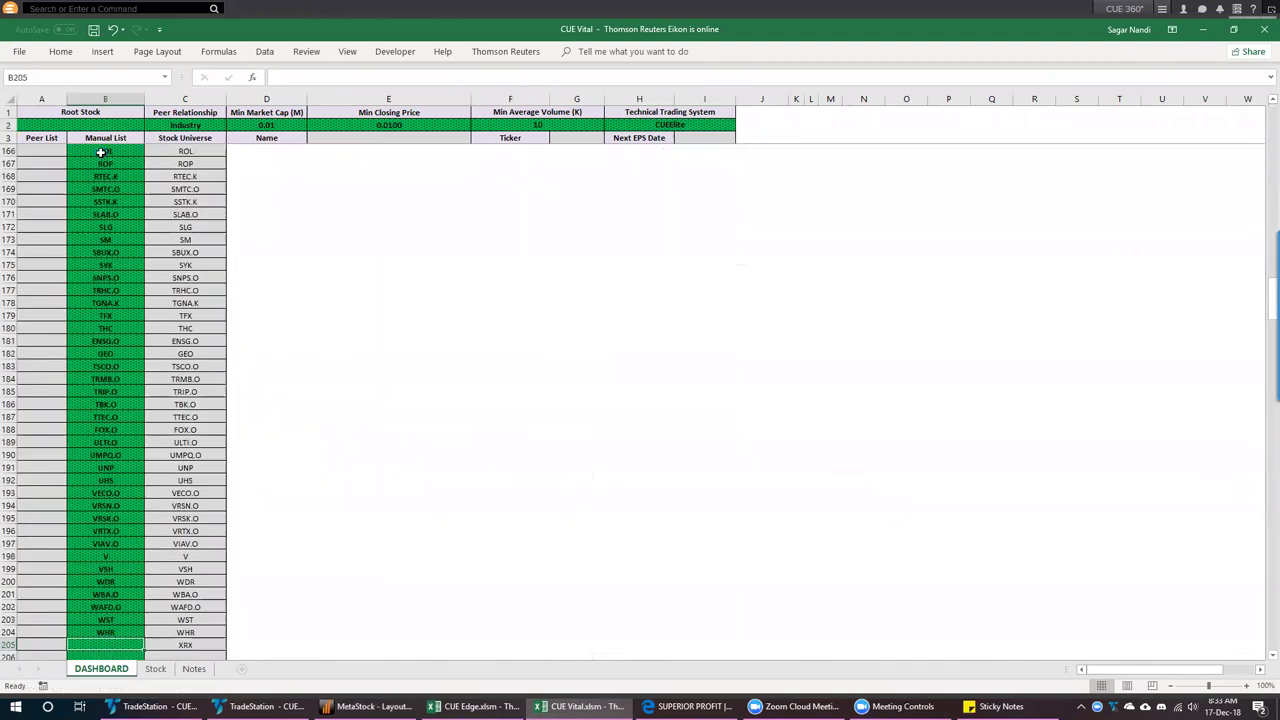
key("shift+Up")
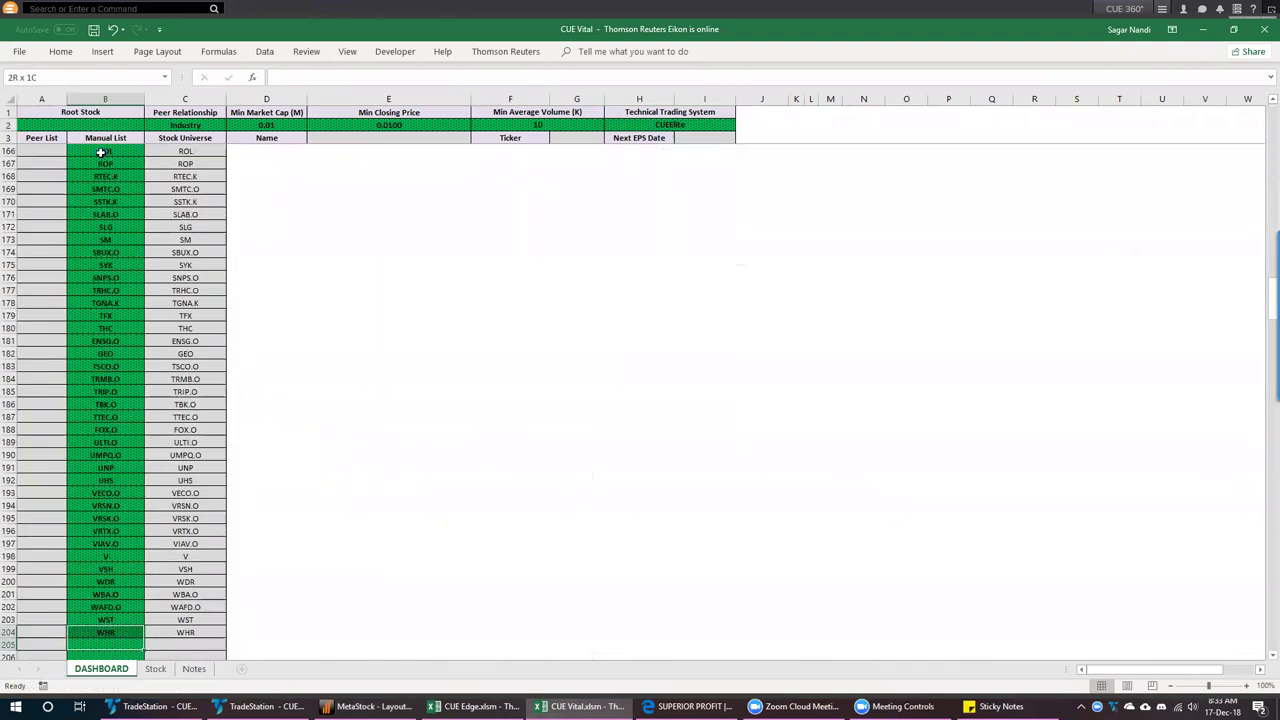
key("ctrl+shift+Up")
key("Delete")
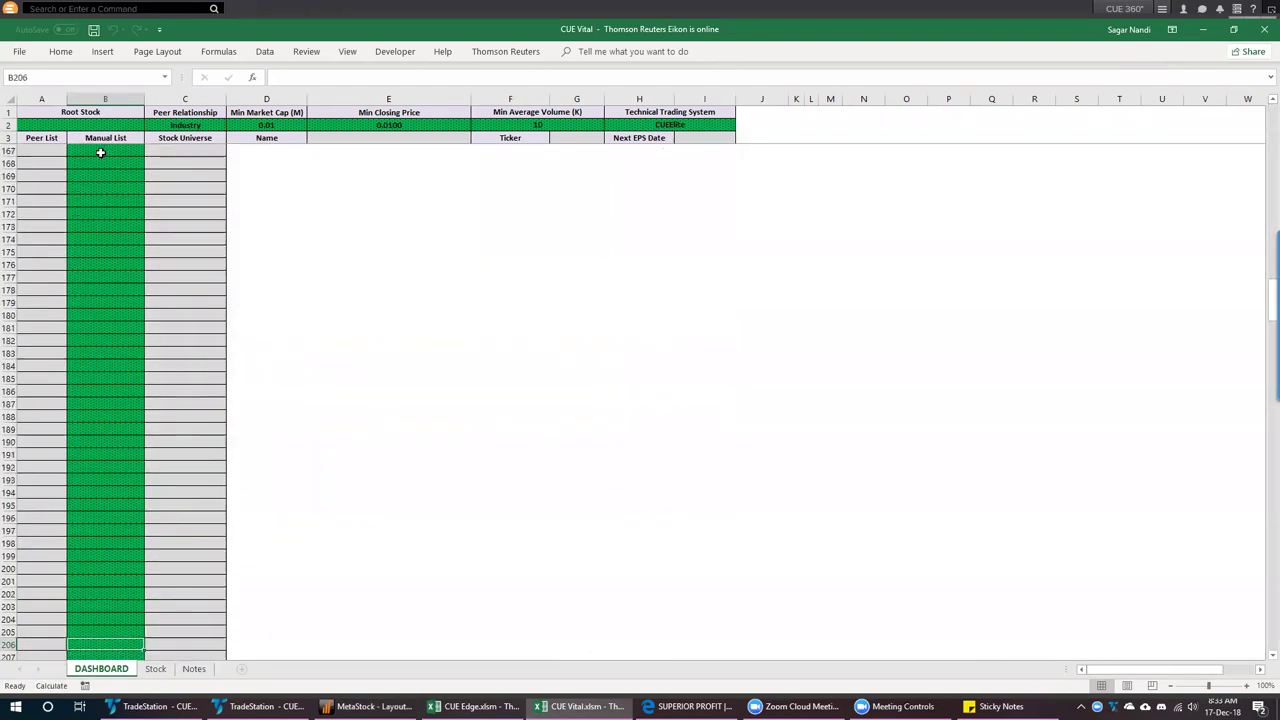
key("Up")
left_click(100, 152)
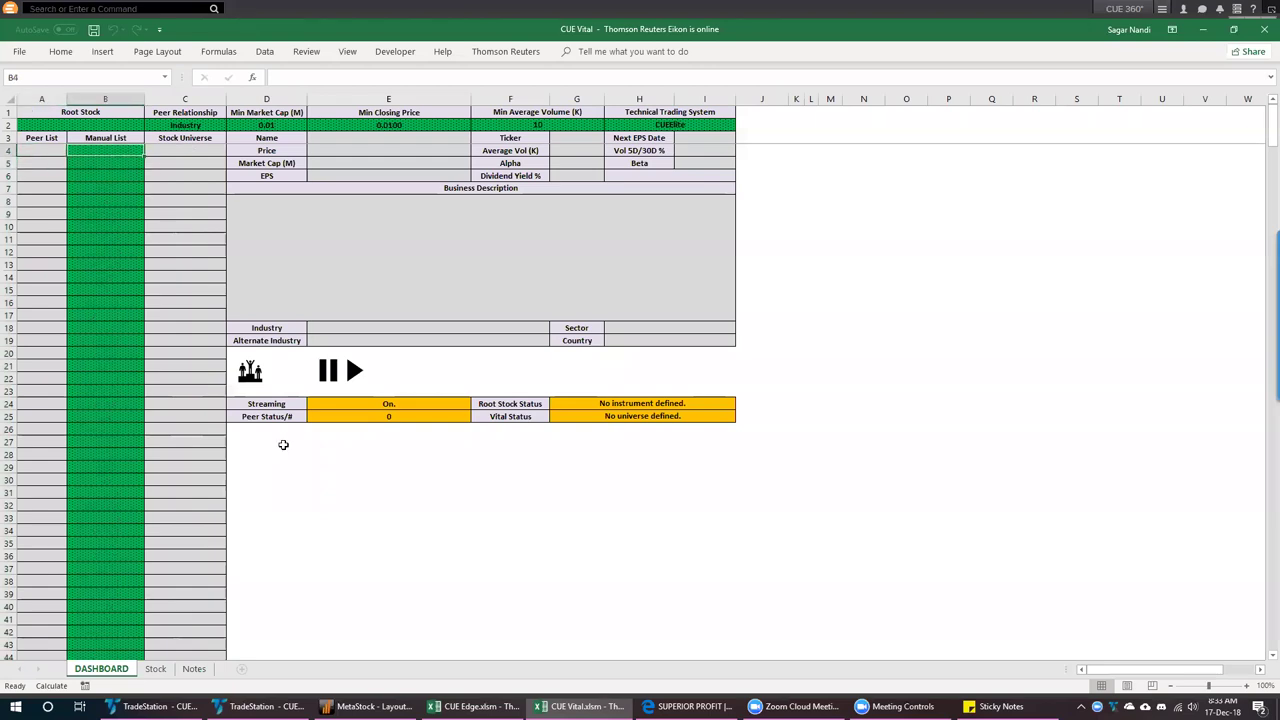
Copy the symbols from Notes into the DASHBOARD's Manual List from cell B4, check the Vital Status, and load them on the Stock sheet
left_click(194, 668)
key("ctrl+c")
left_click(101, 668)
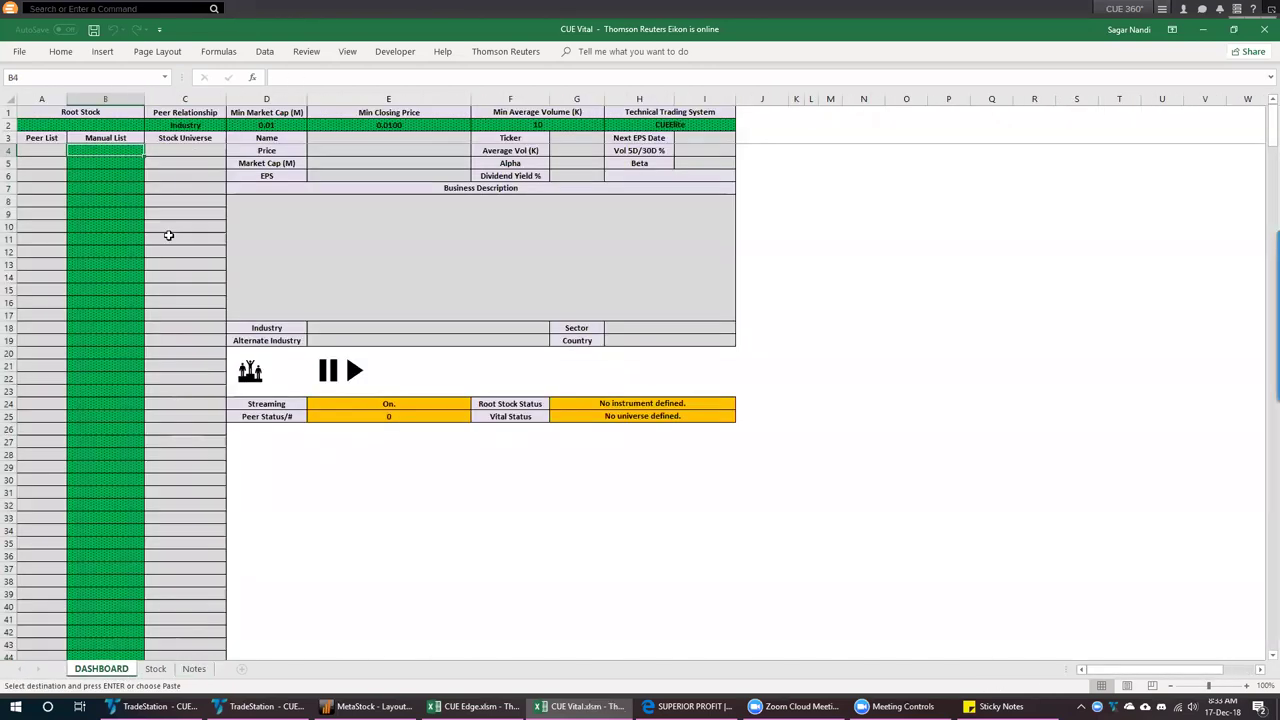
right_click(101, 150)
left_click(152, 208)
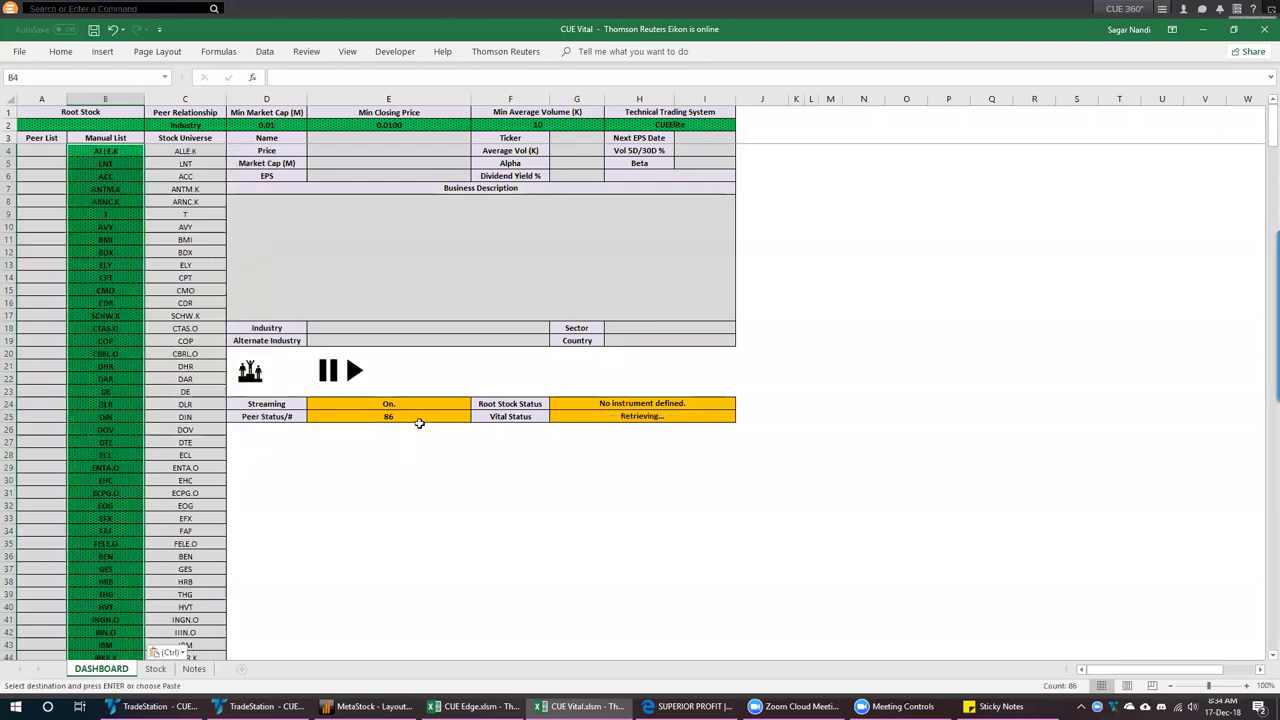
left_click(616, 419)
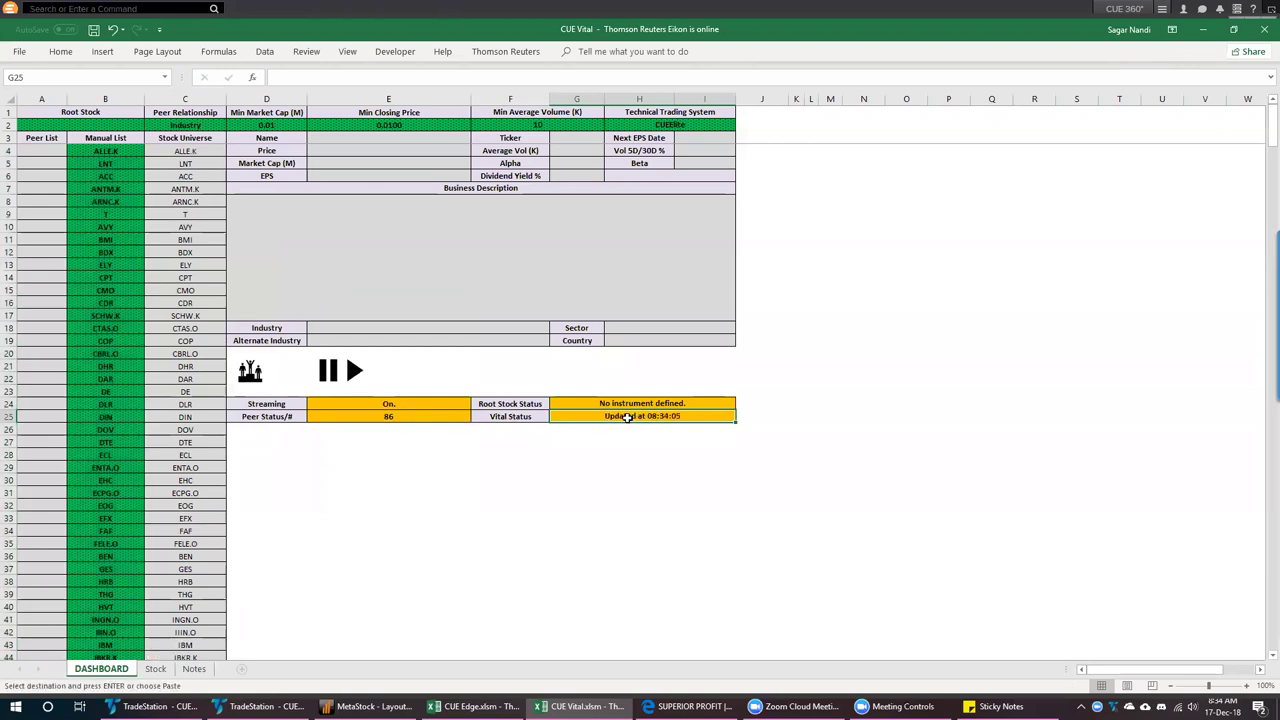
left_click(250, 371)
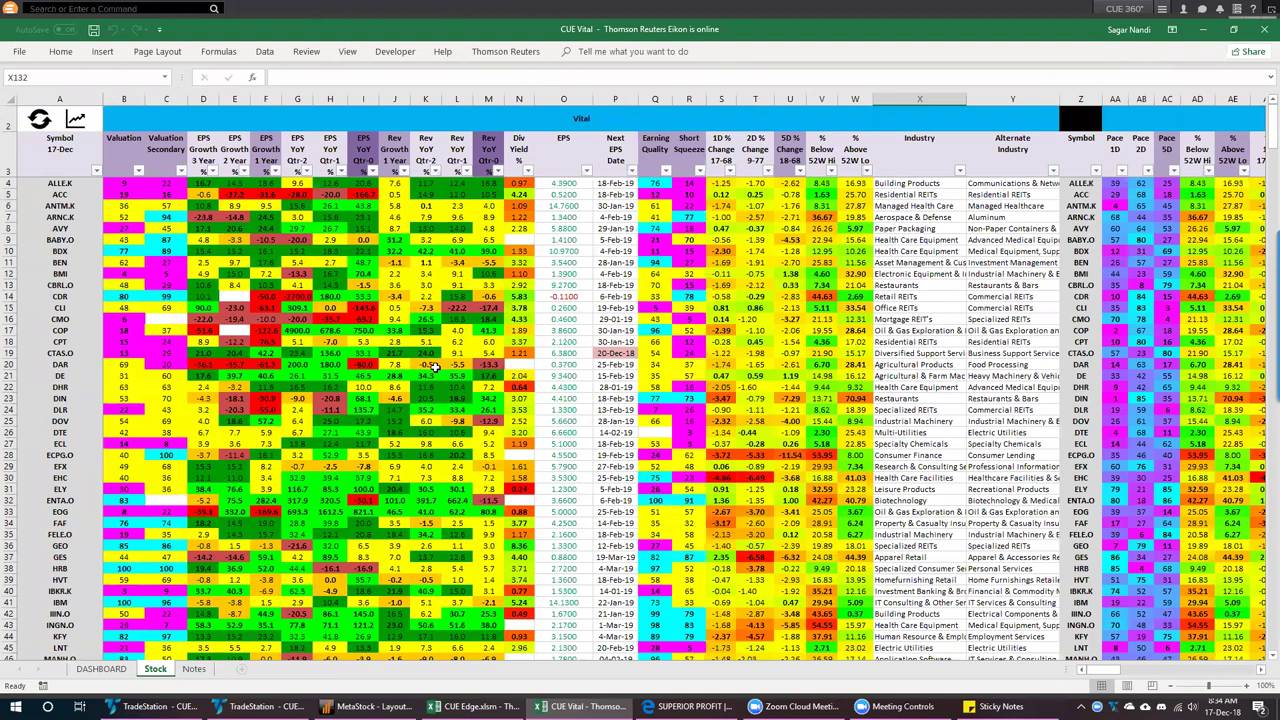
Close the exploration results in MetaStock and bring up the weekly and daily charts of ALLE.K
left_click(60, 183)
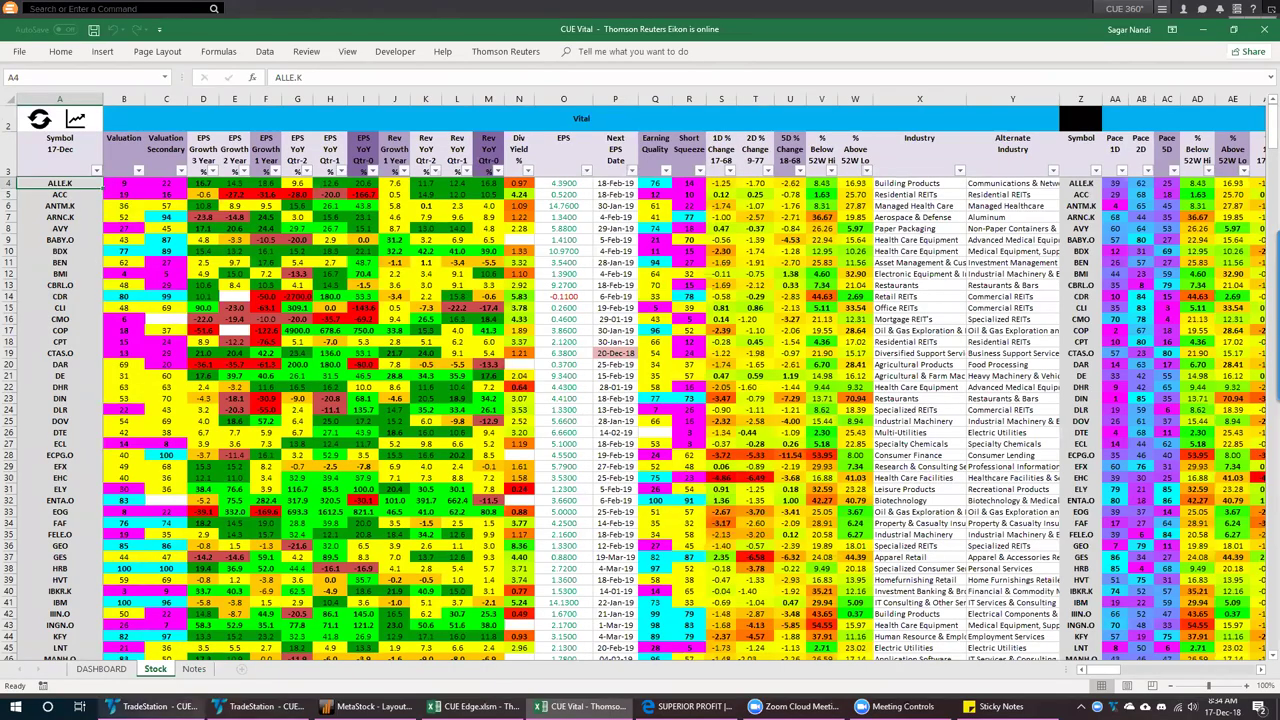
left_click(155, 706)
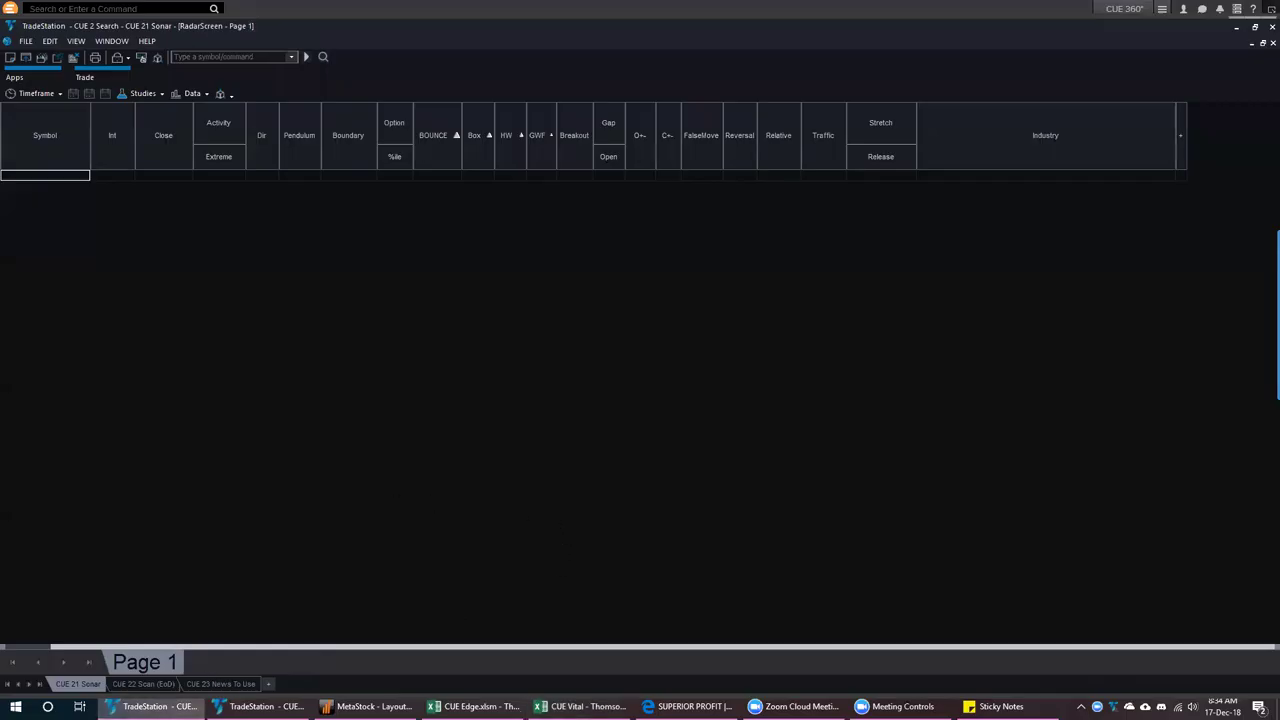
left_click(370, 706)
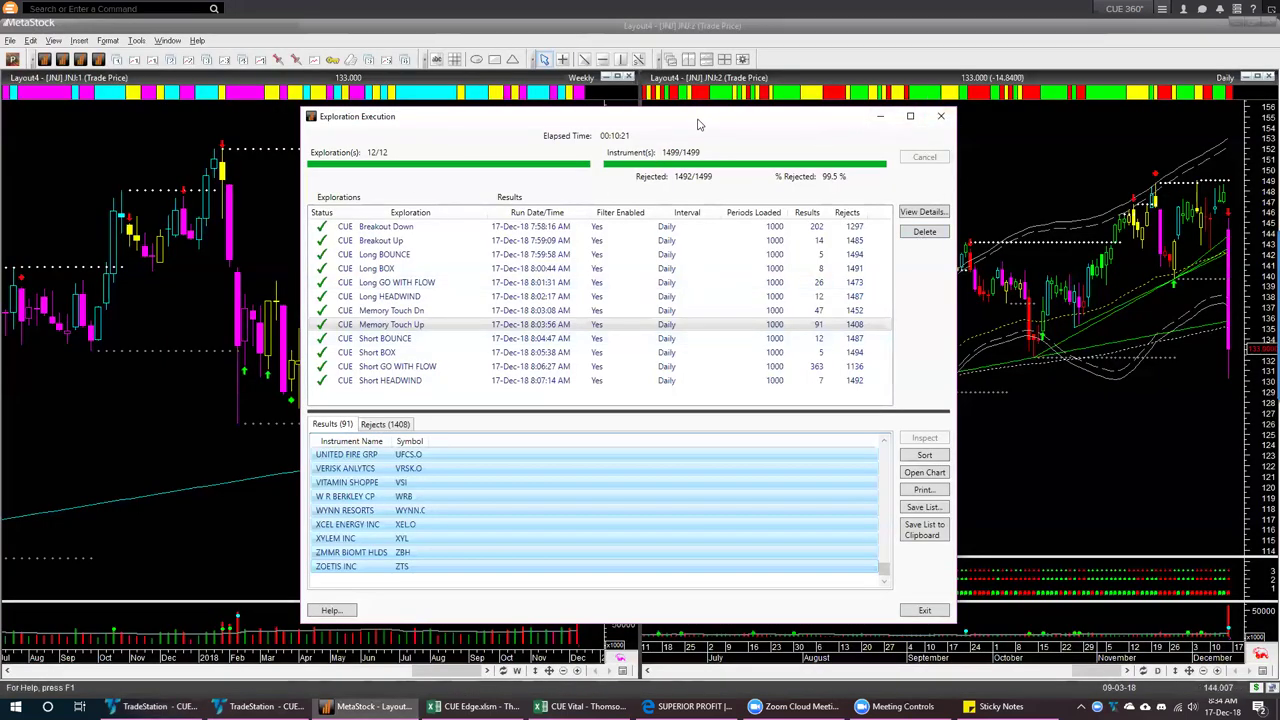
key("Escape")
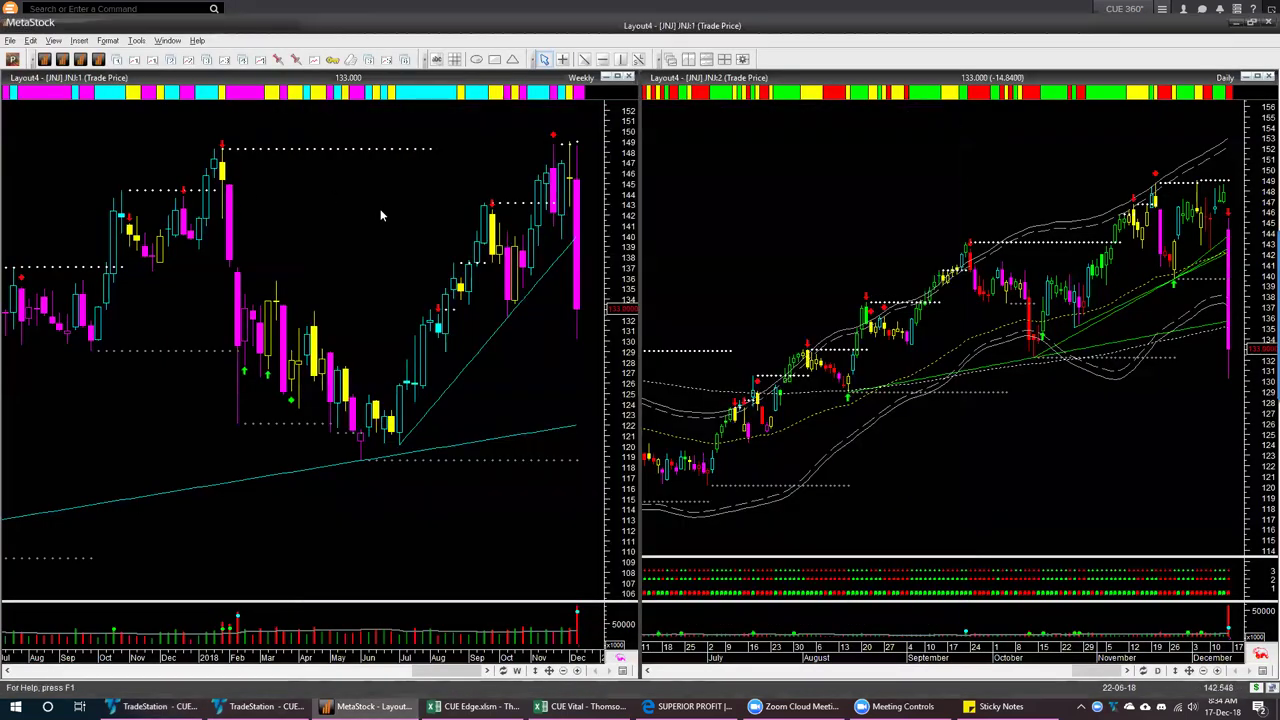
type("AlLE")
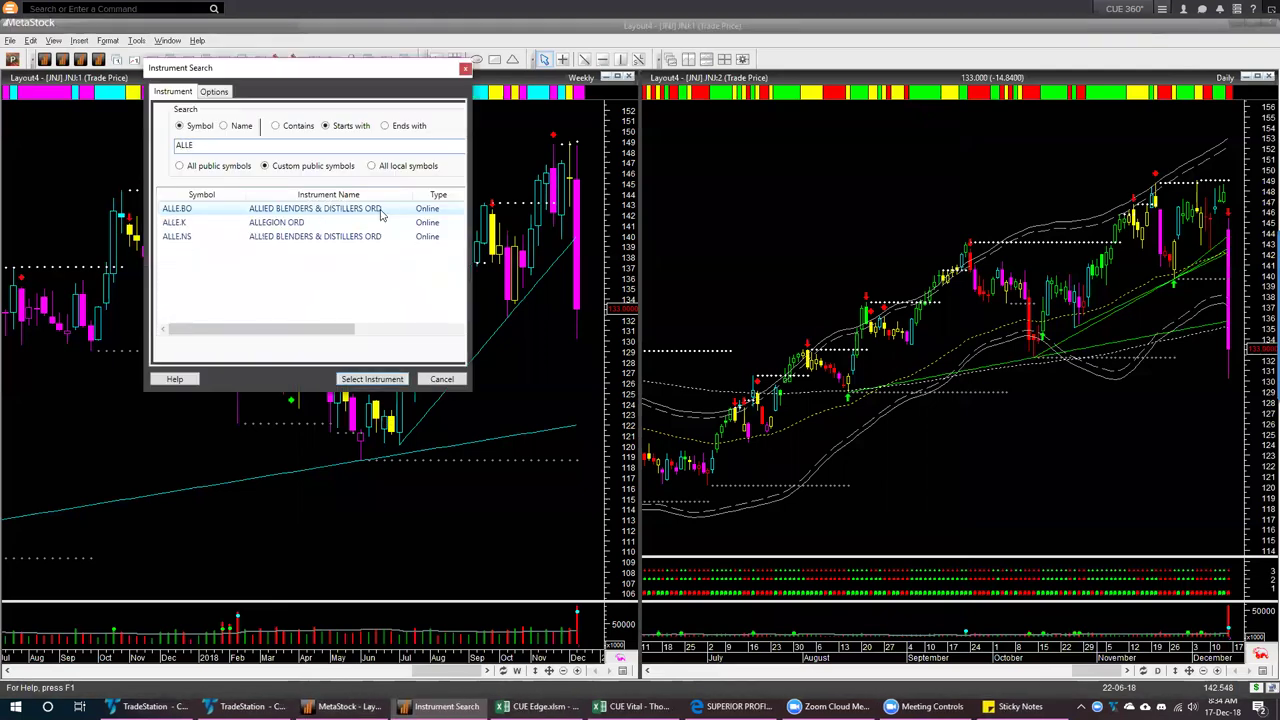
type(".K")
key("Return")
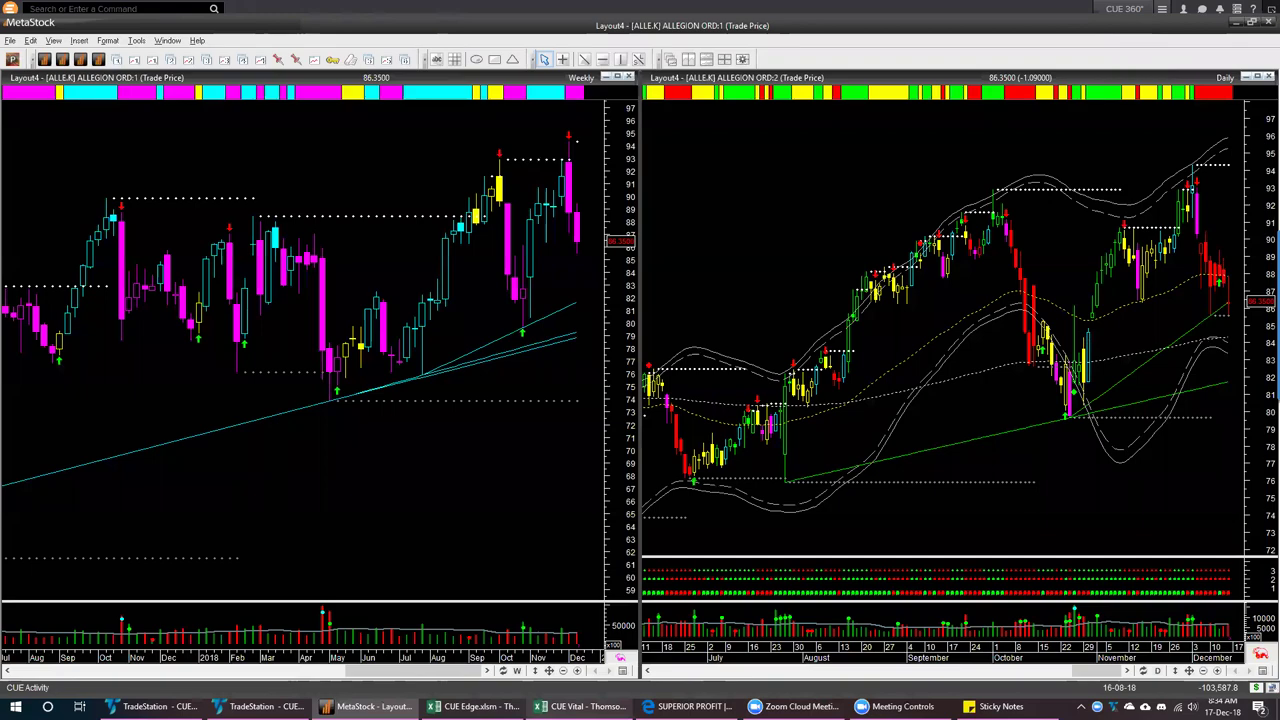
Return to CUE Vital and filter the Valuation column by the cyan cell color
left_click(580, 706)
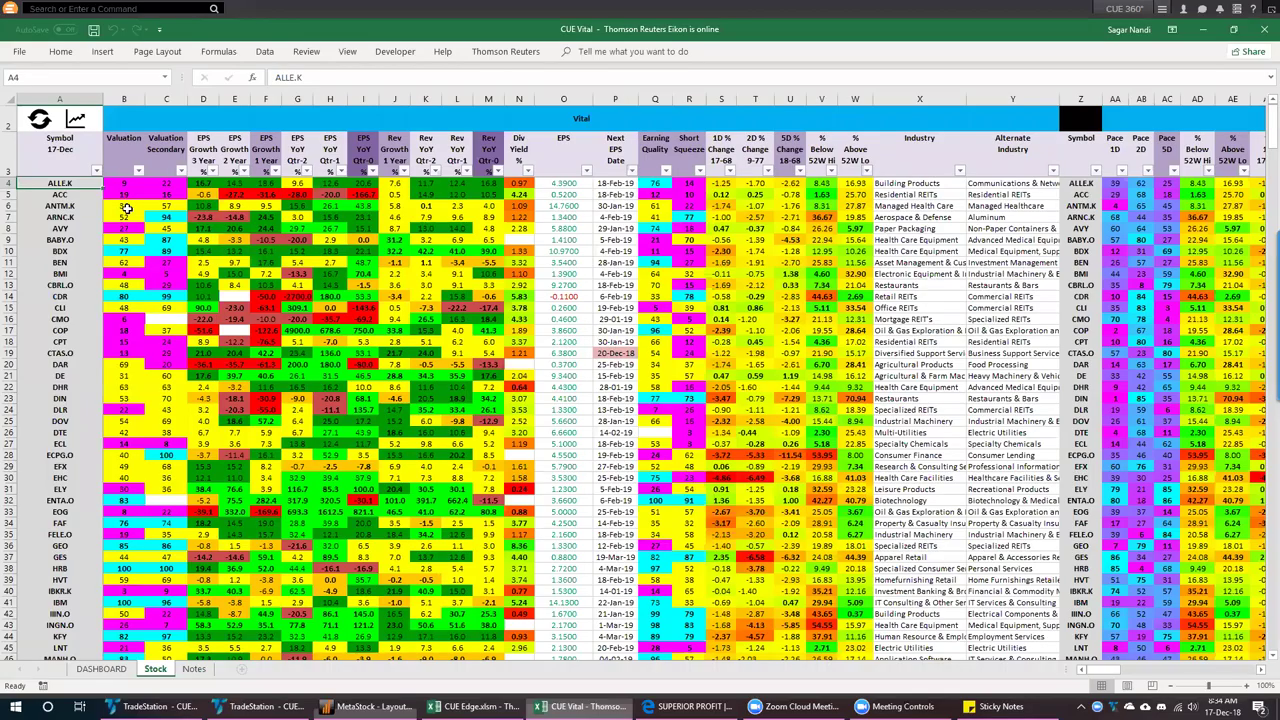
left_click(138, 172)
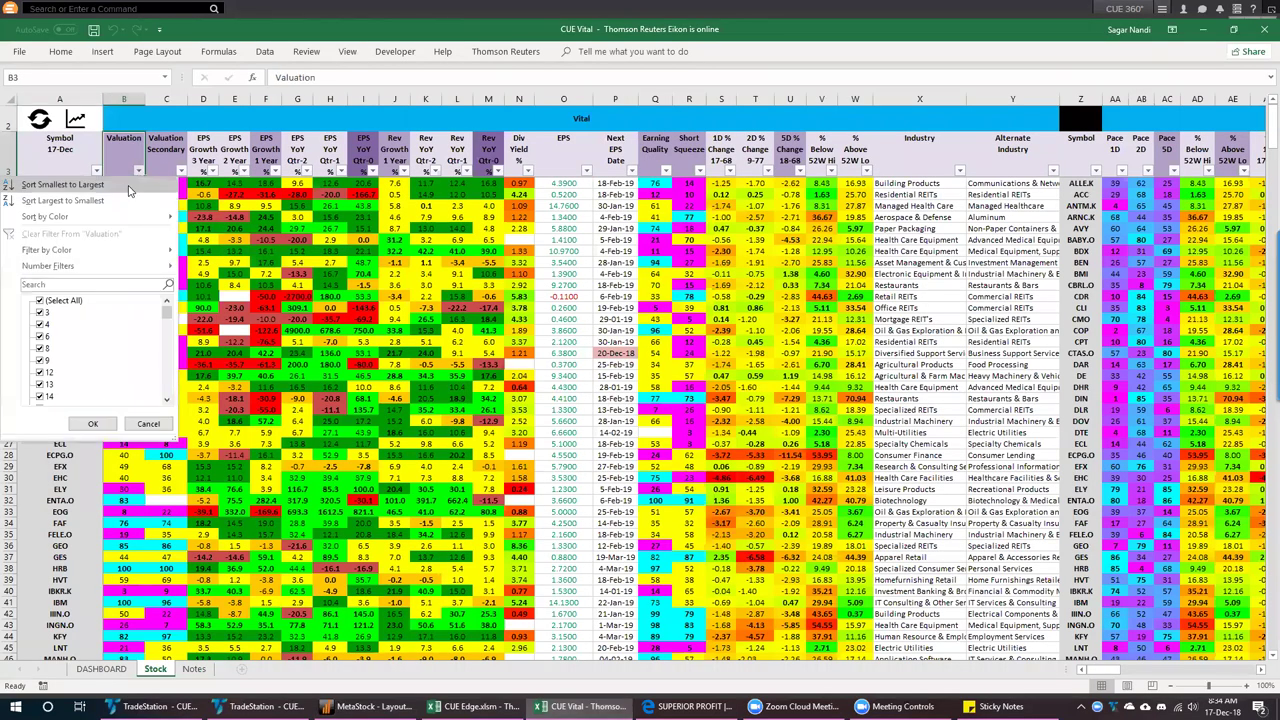
mouse_move(108, 253)
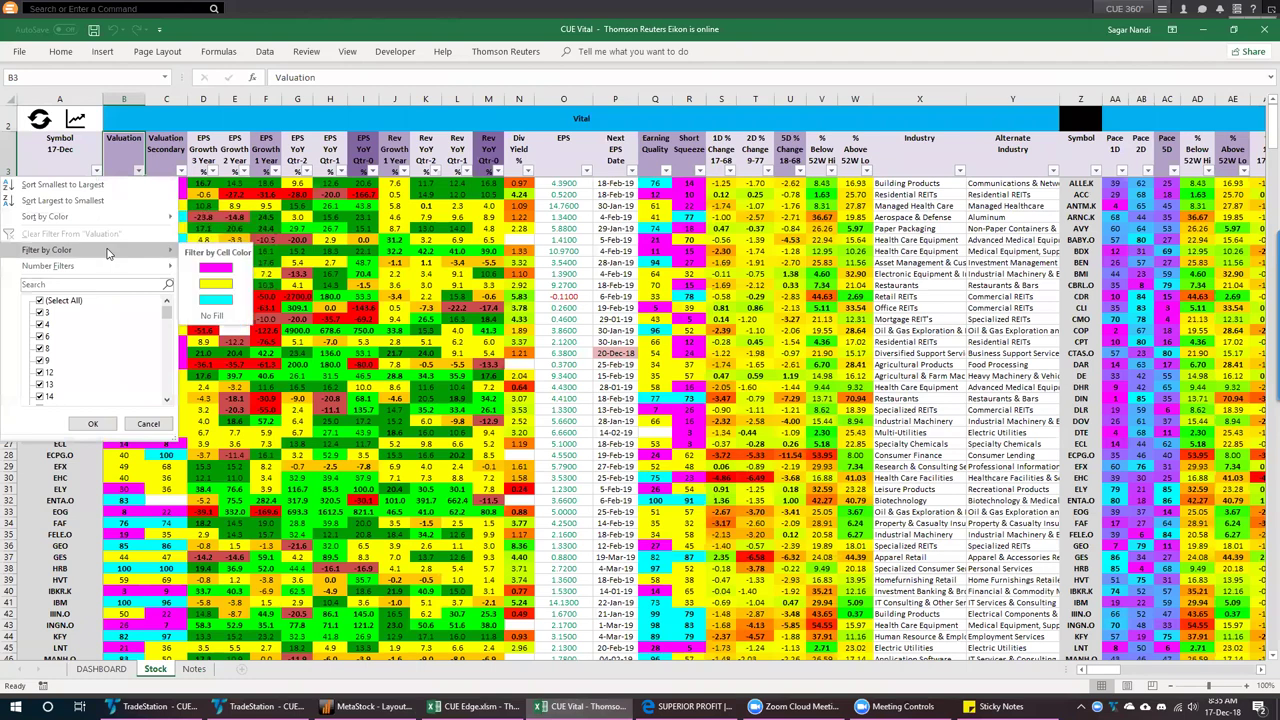
left_click(208, 301)
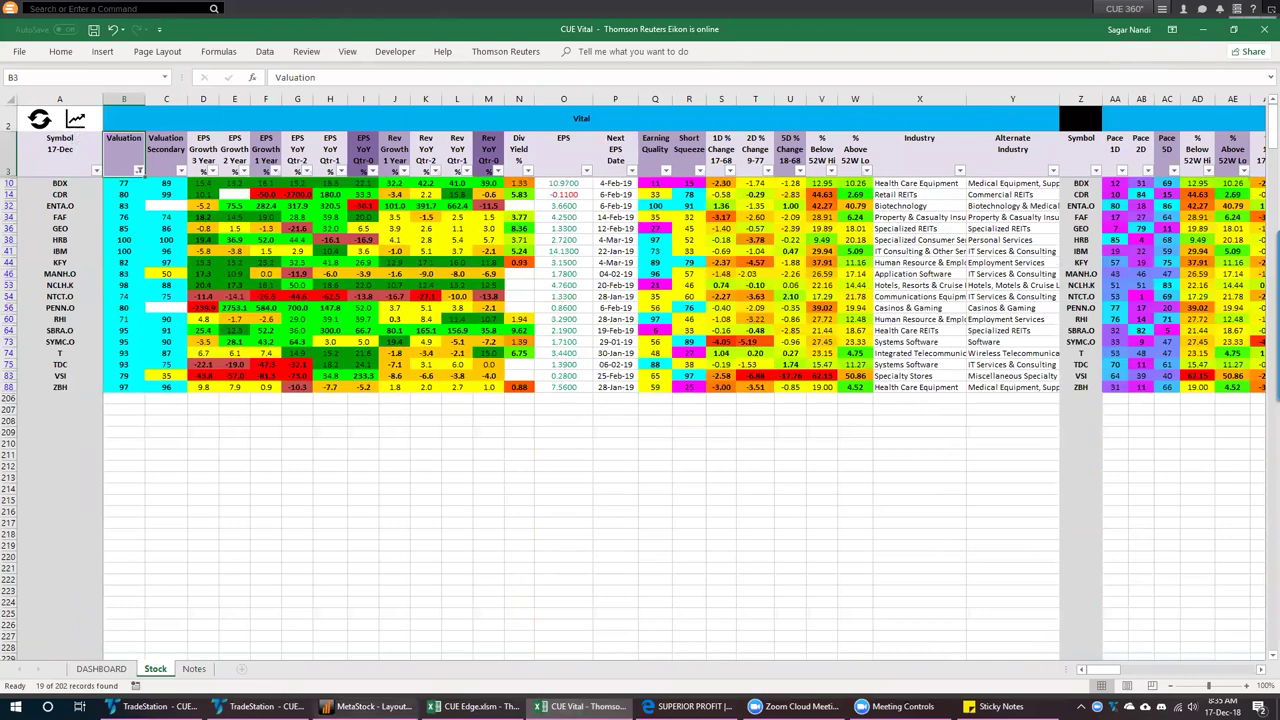
Transfer the filtered stock symbols, BDX through ZBH, into the symbol list of TradeStation's CUE Elite At A Glance workspace
left_click(150, 706)
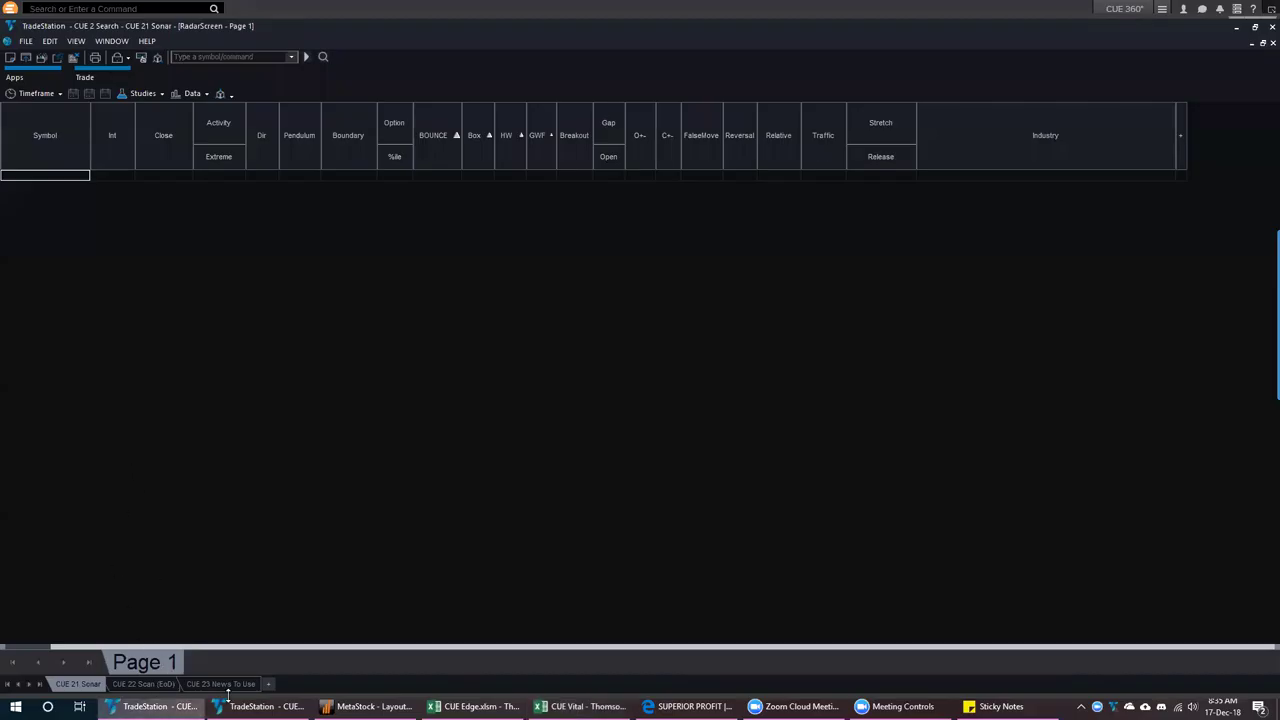
left_click(252, 706)
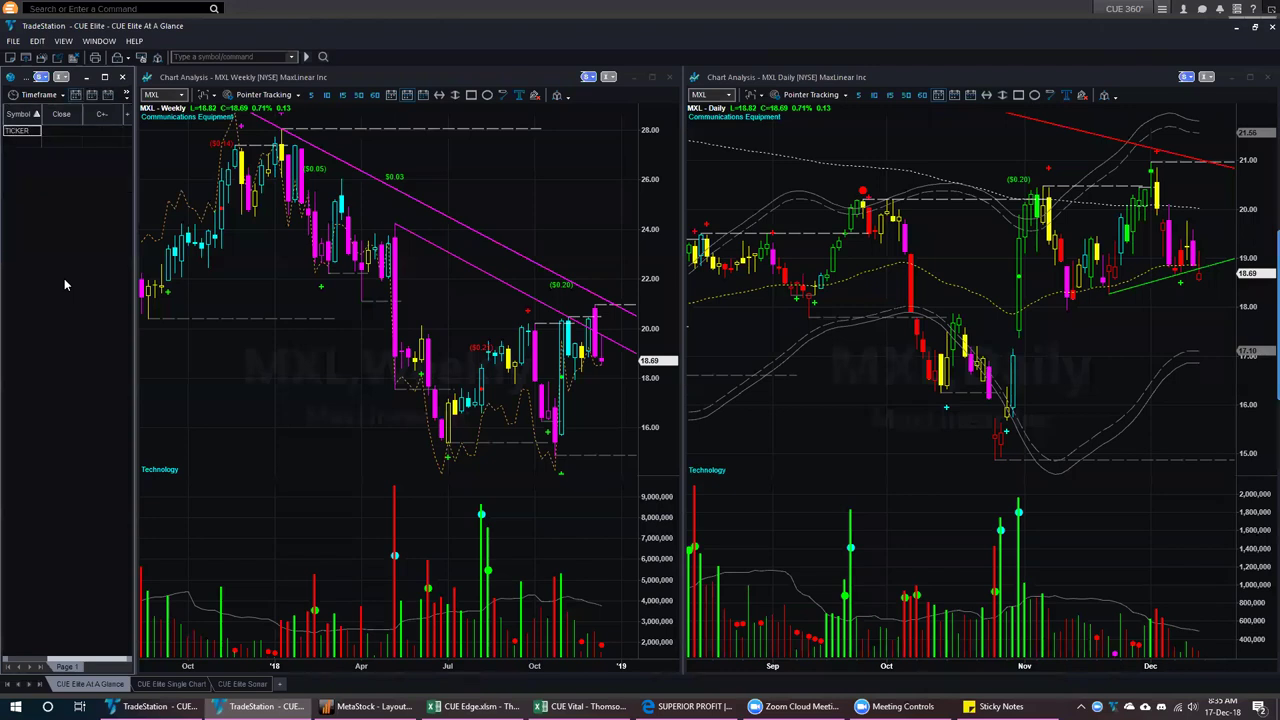
key("alt+Tab")
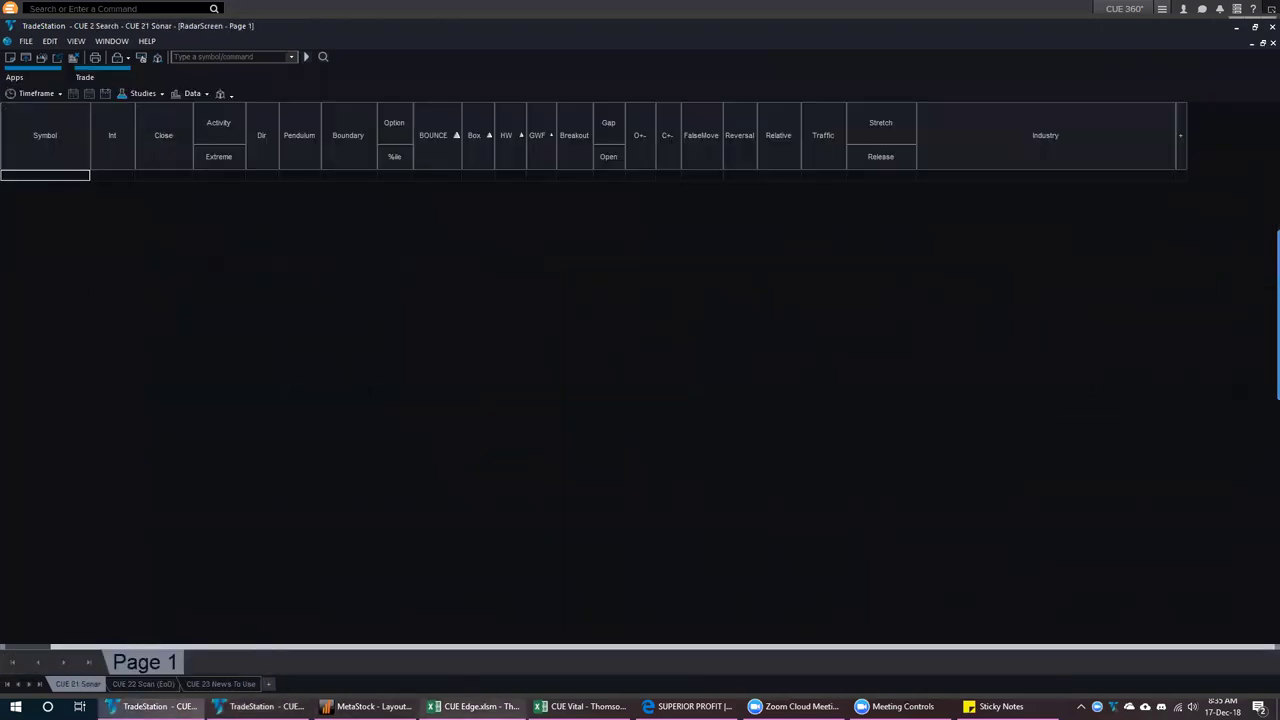
key("alt+Tab")
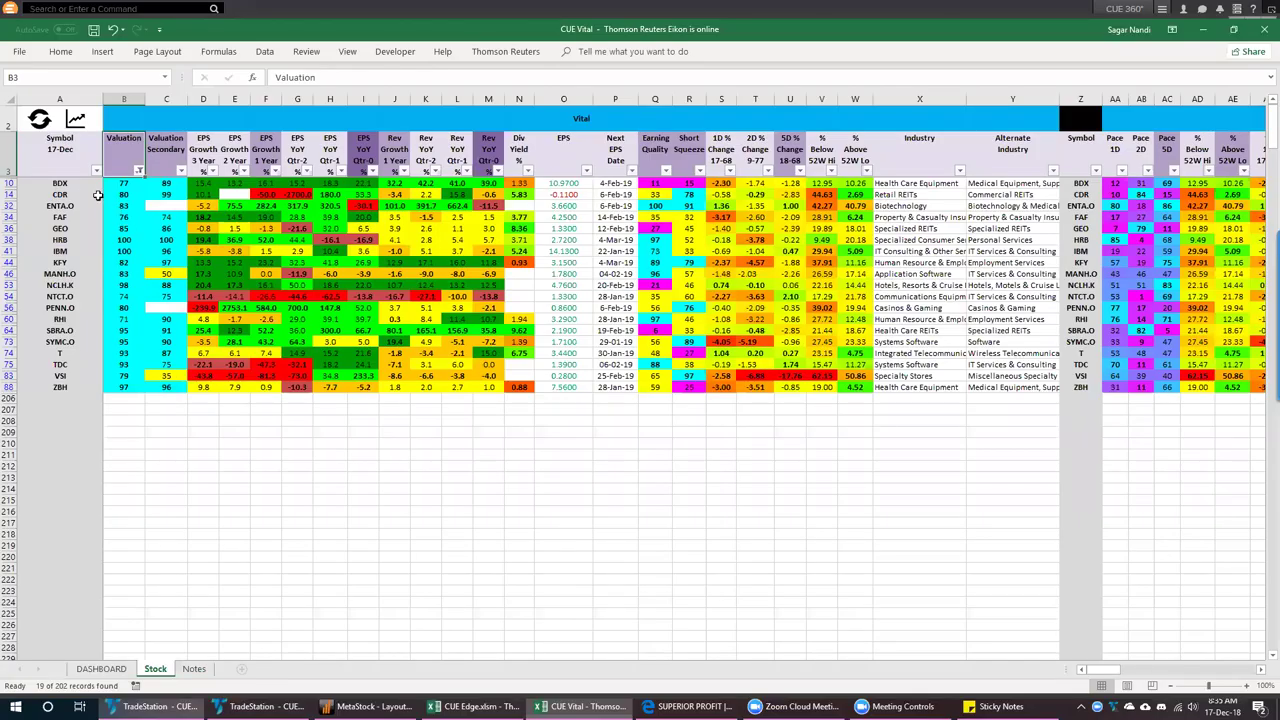
left_click_drag(85, 185, 78, 392)
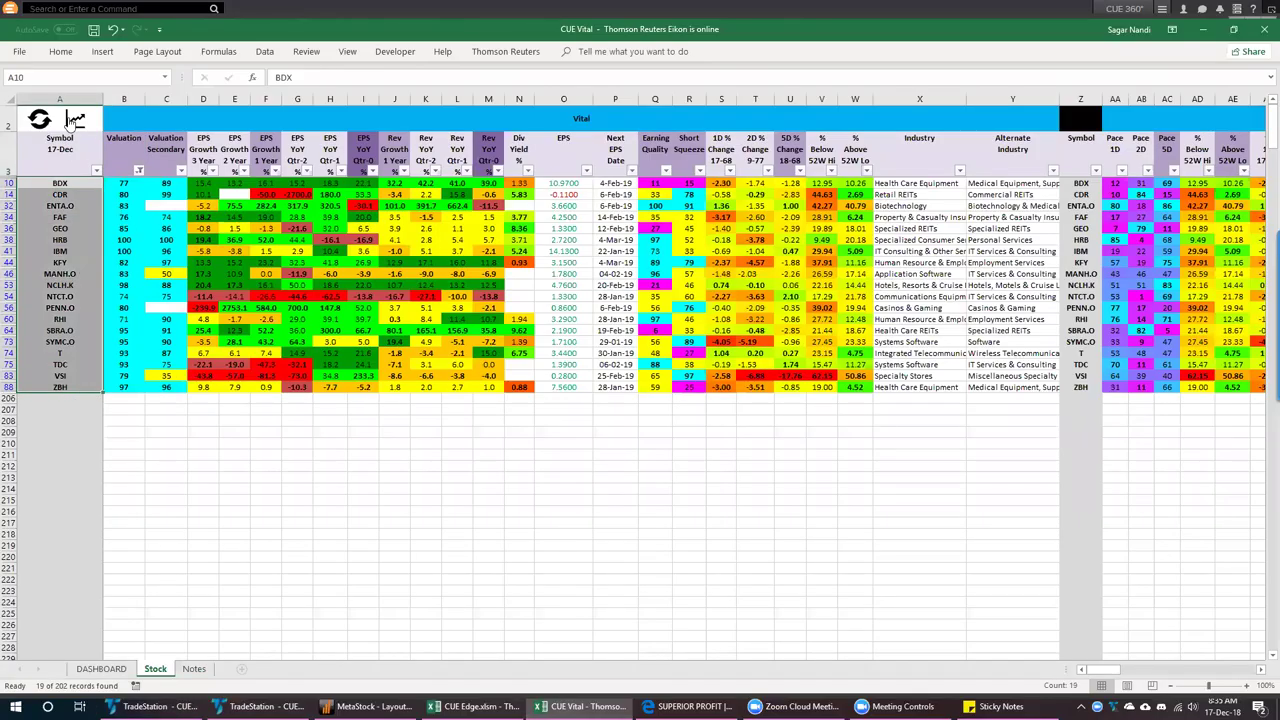
left_click(258, 706)
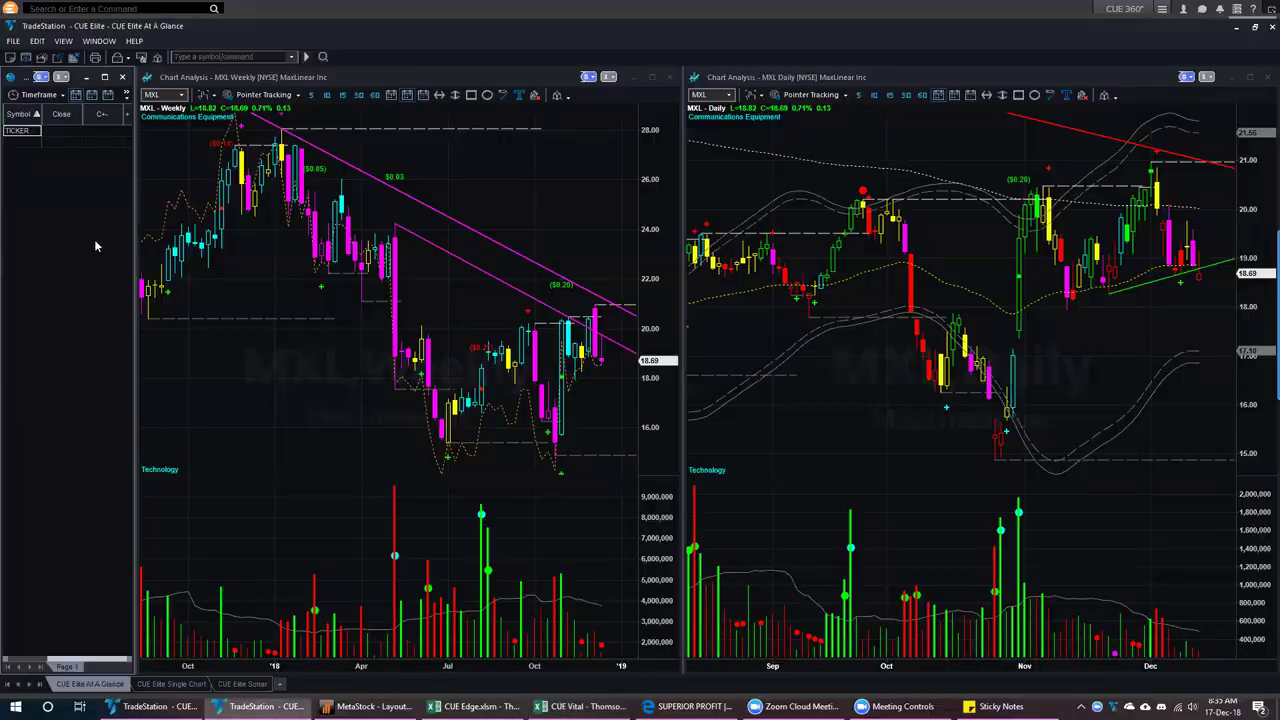
type("BDX CDR ENTA FAF GEO HRB IBM KFY MANH NCLH NTCT PENN RHI SBRA SYMC TDC VSI ZBH")
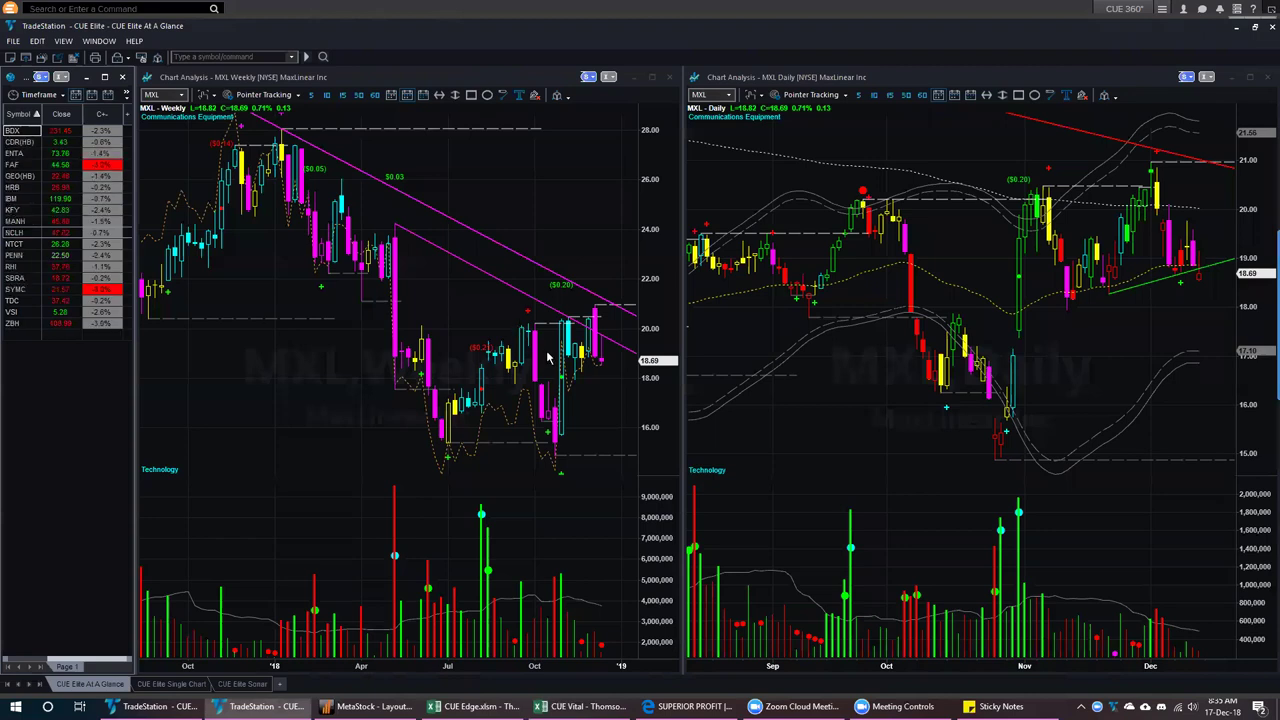
Review the weekly and daily charts of every symbol in the list in turn, from BDX through ZBH
left_click(12, 131)
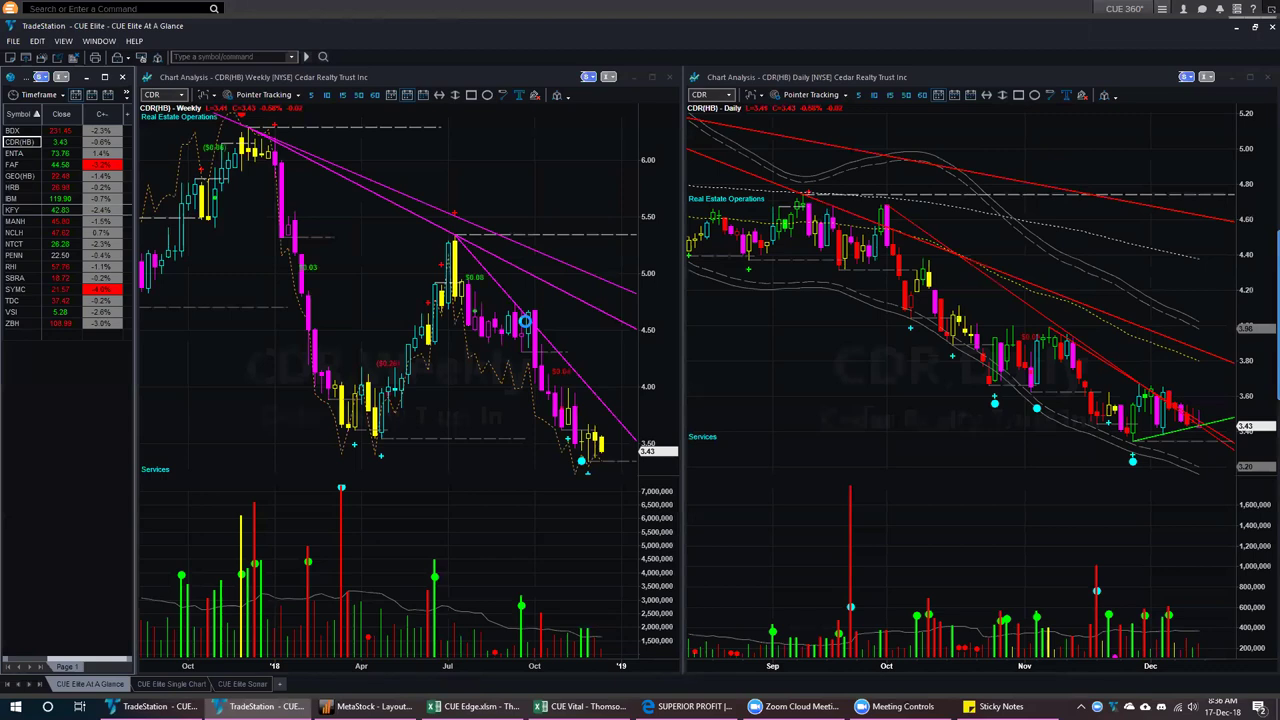
key("Down")
key("Down")
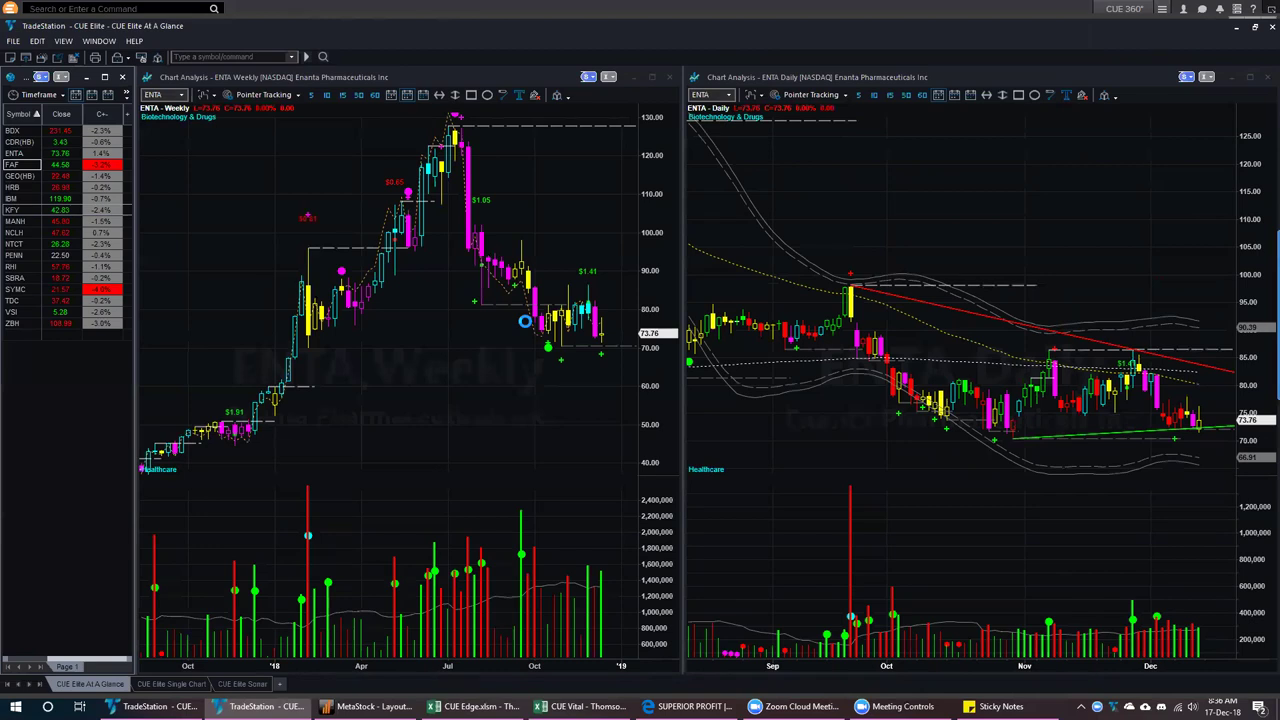
key("Down")
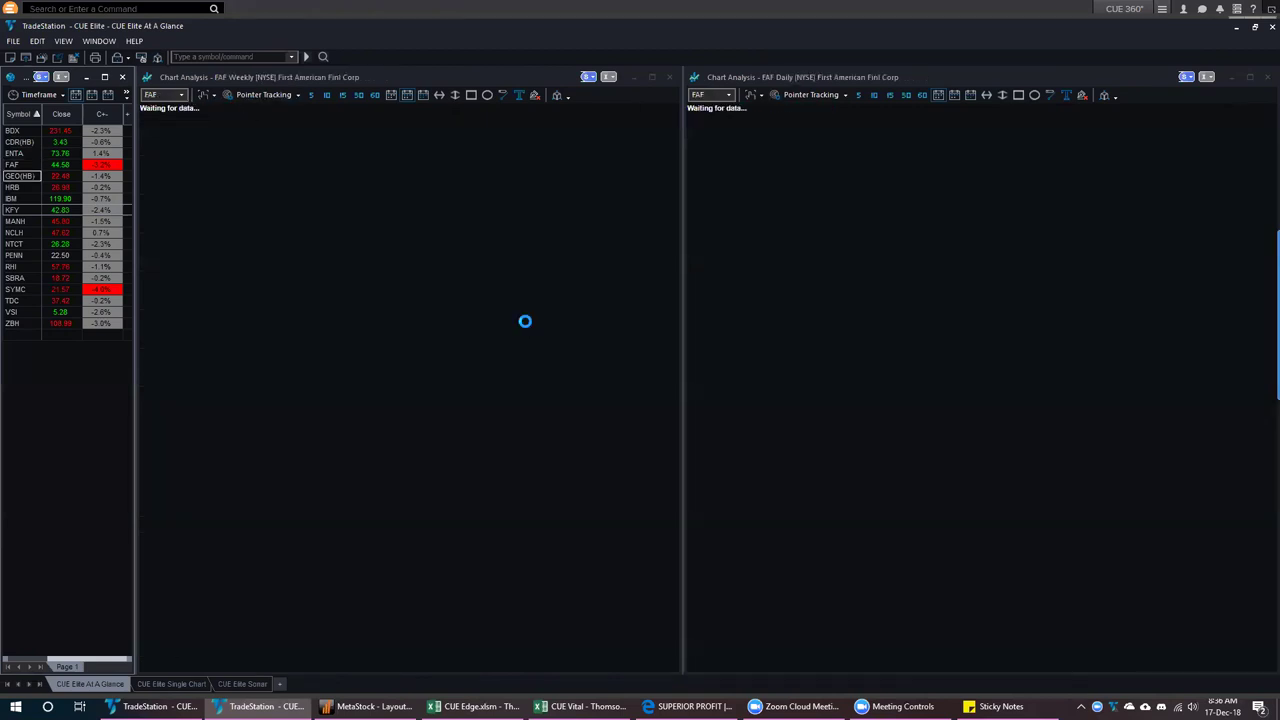
key("Down")
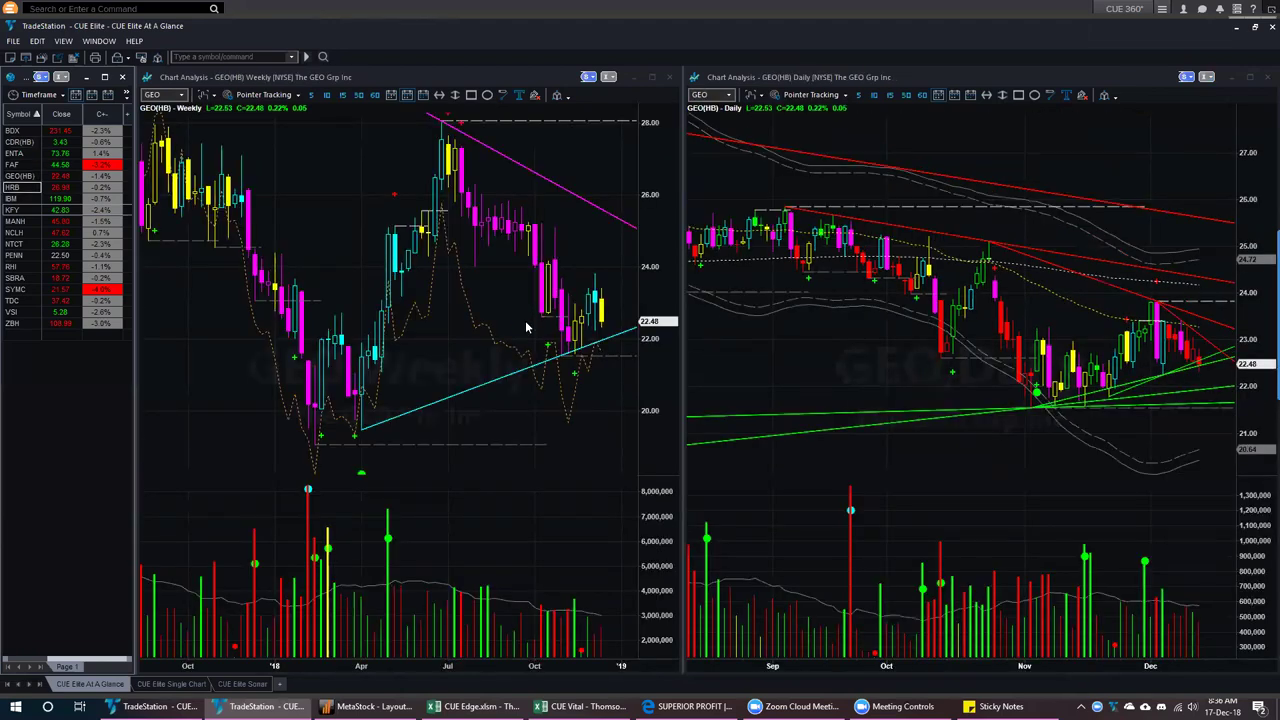
key("Down")
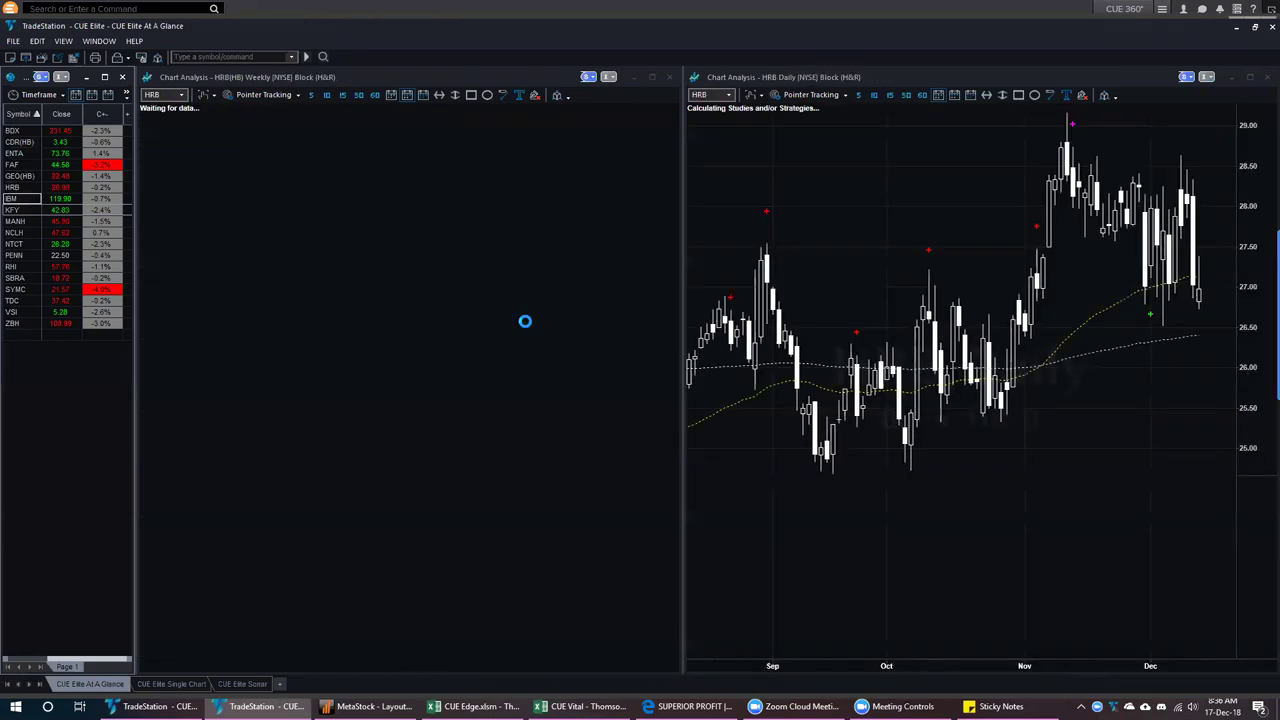
key("Down")
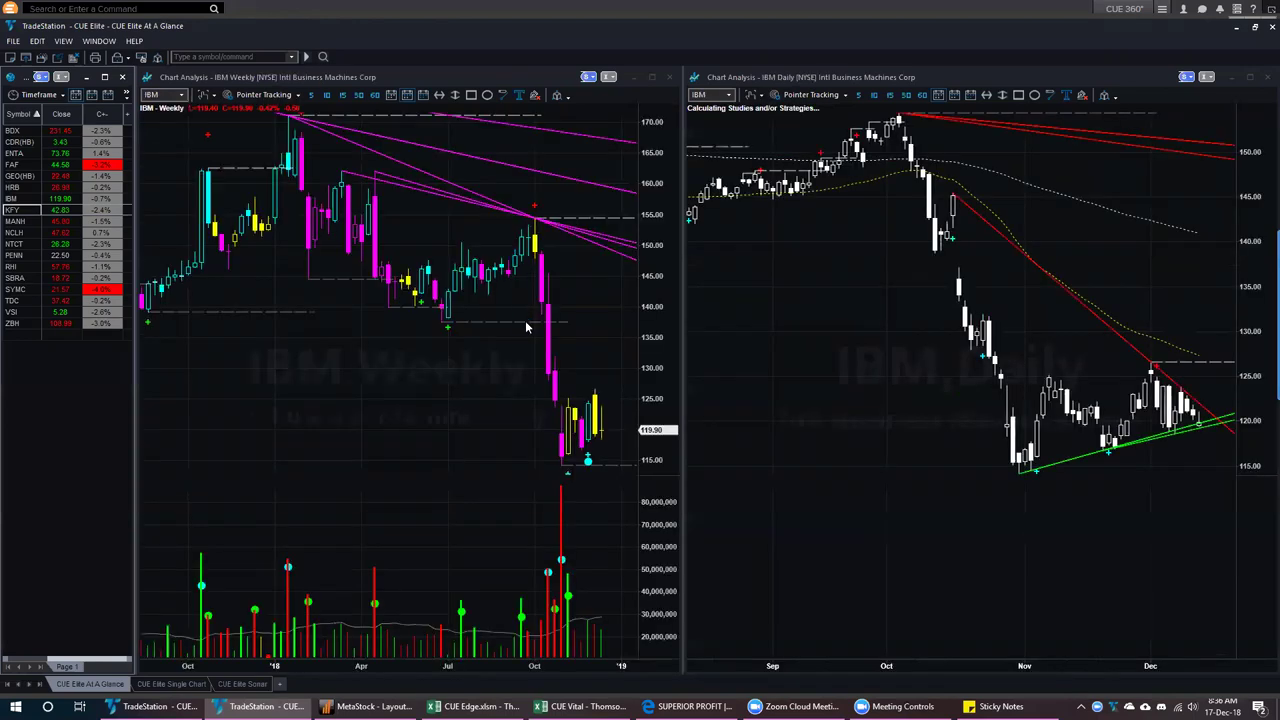
key("Down")
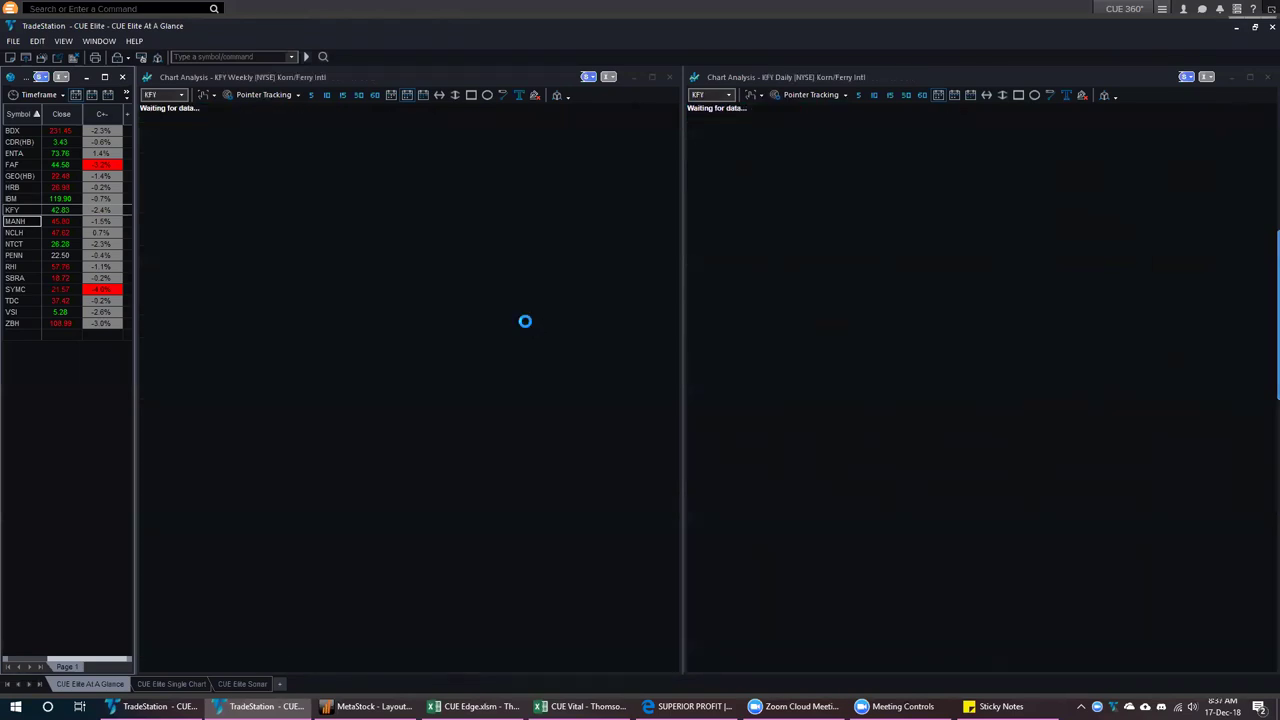
key("Down")
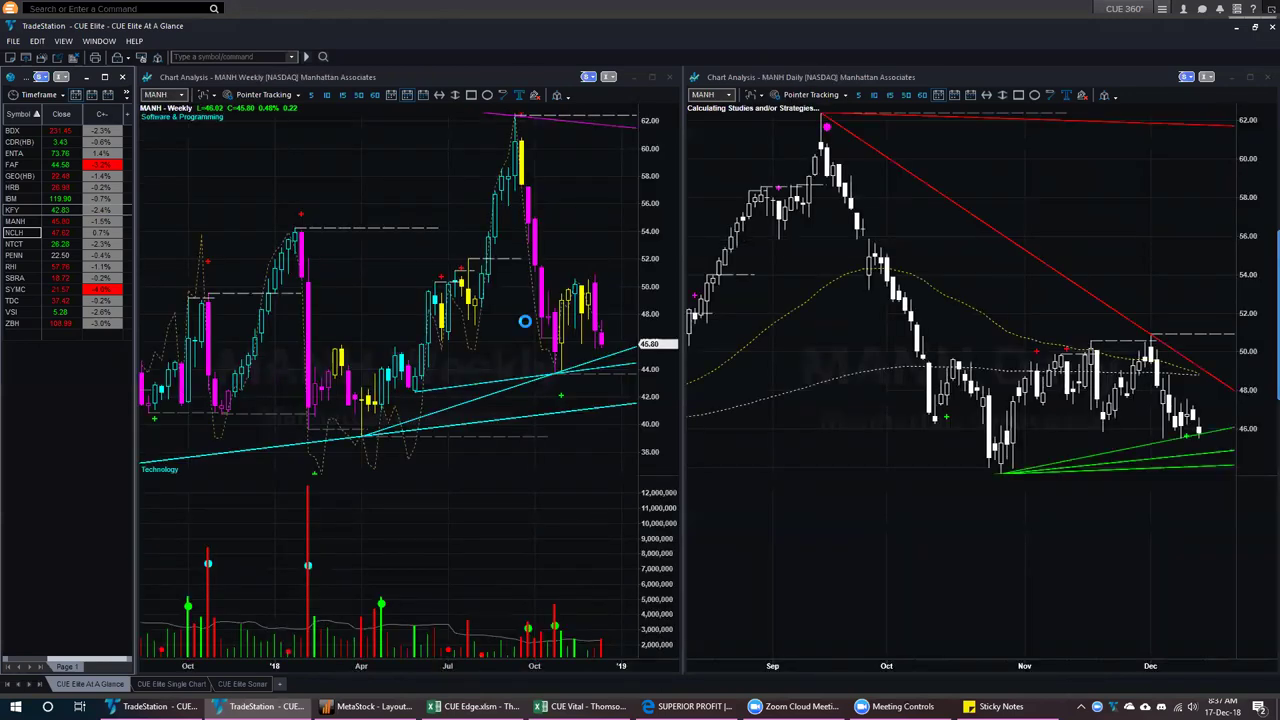
key("Down")
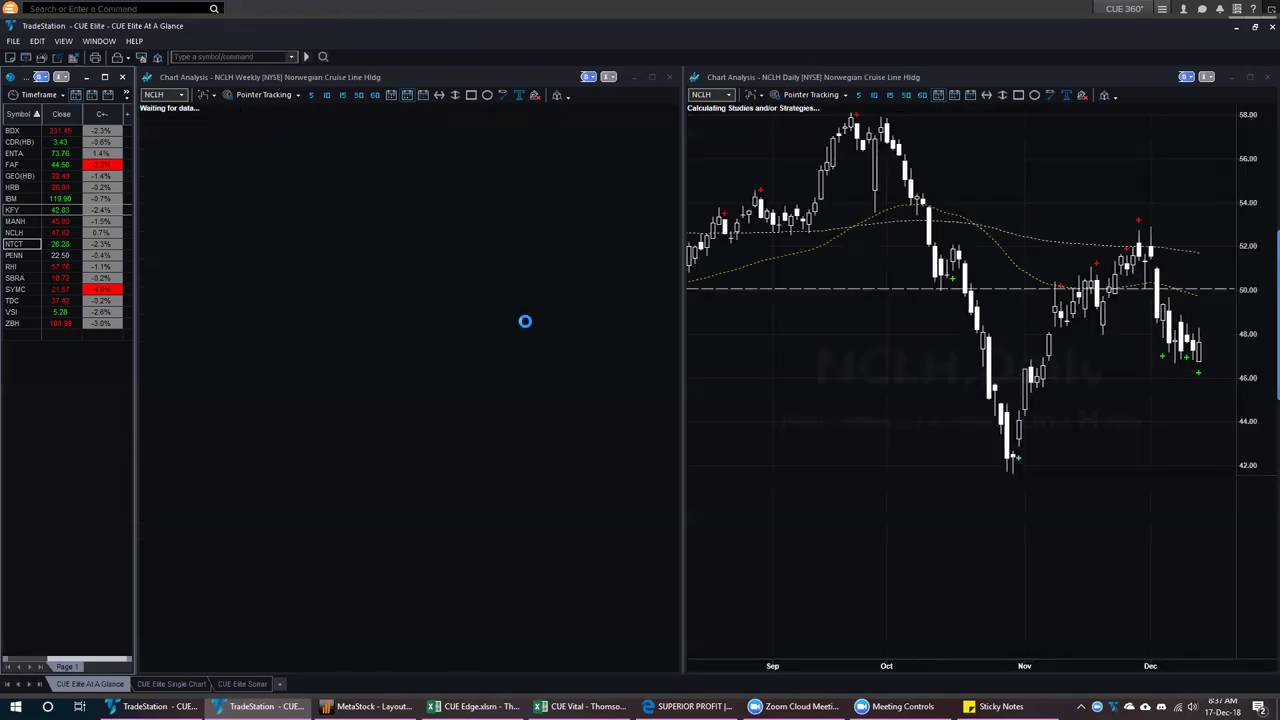
key("Down")
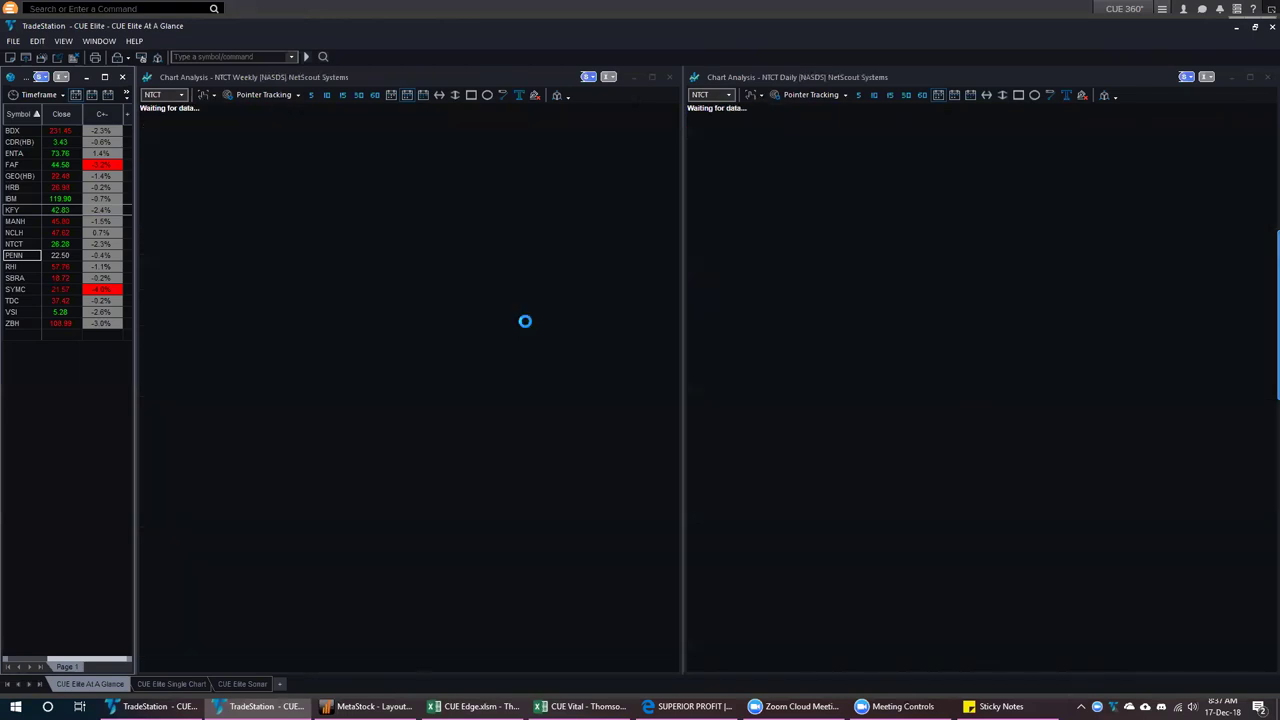
key("Down")
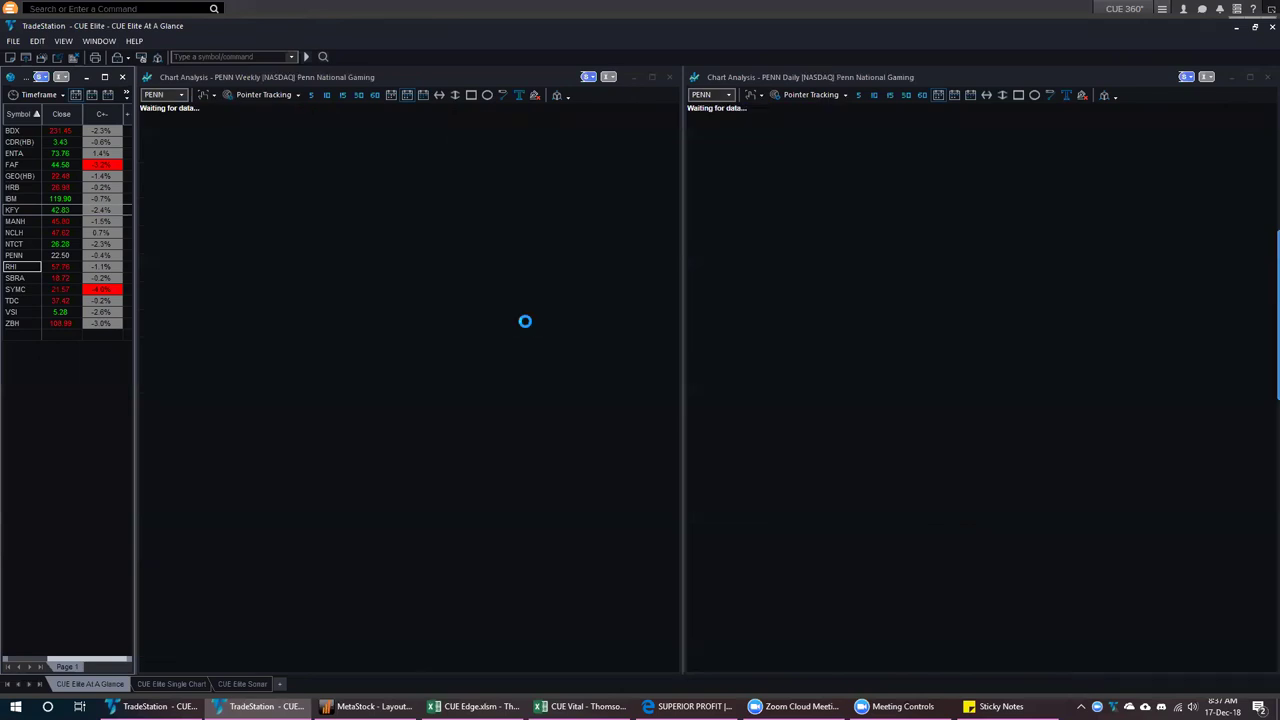
key("Down")
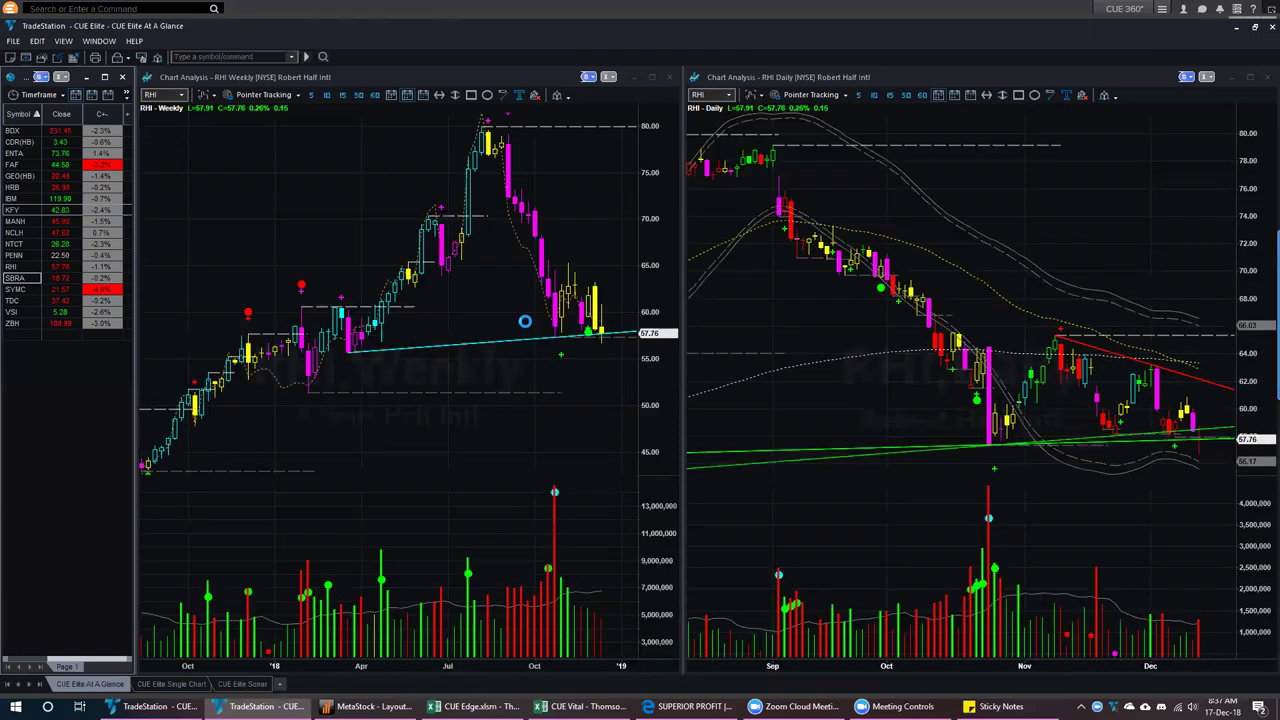
key("Down")
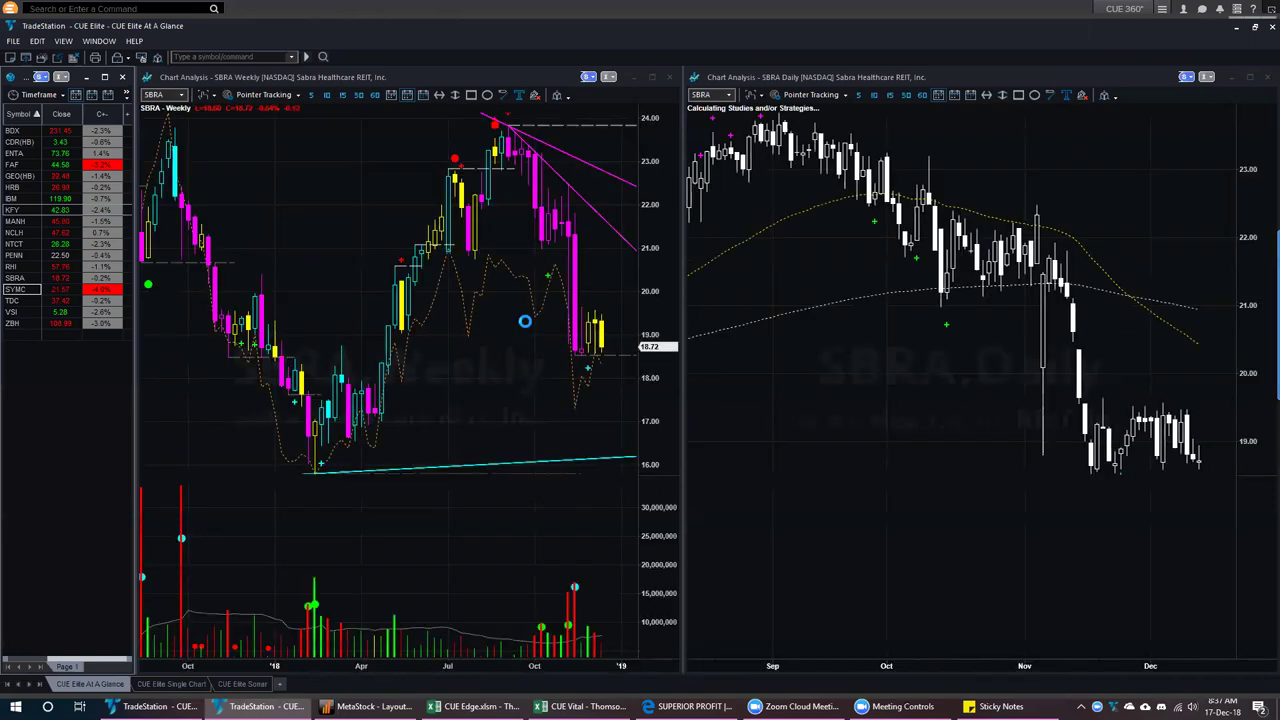
key("Down")
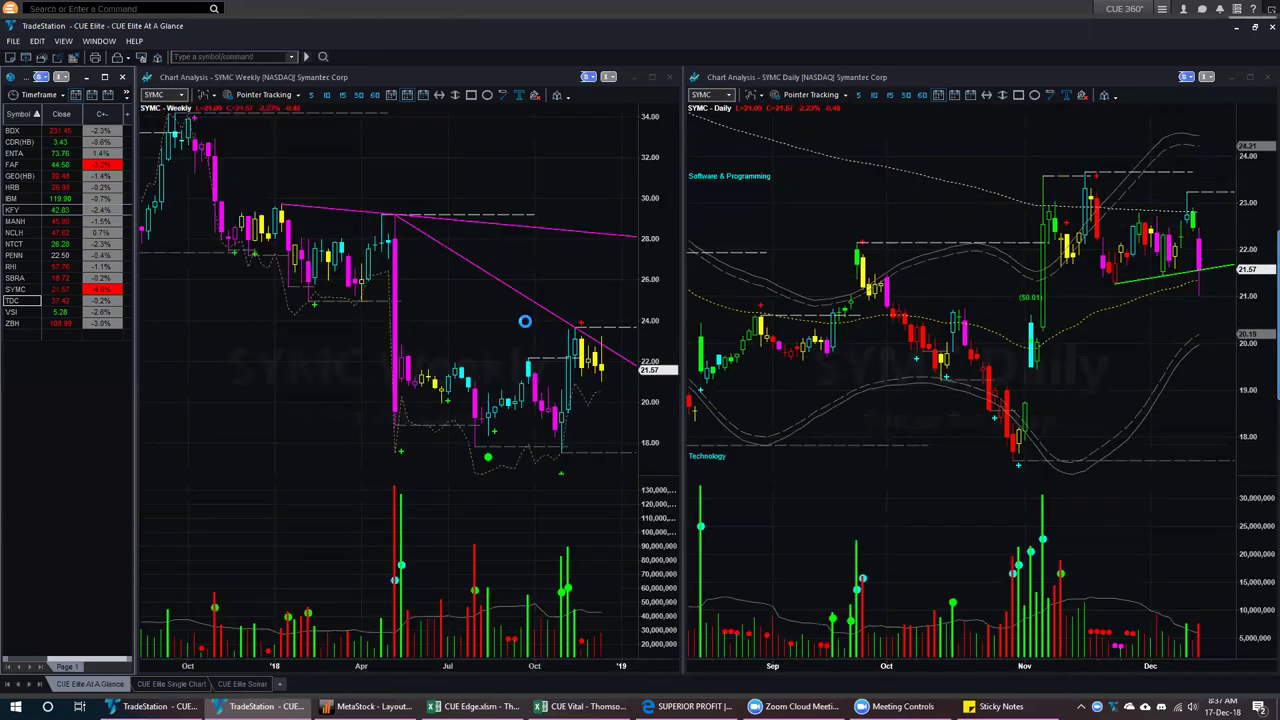
key("Down")
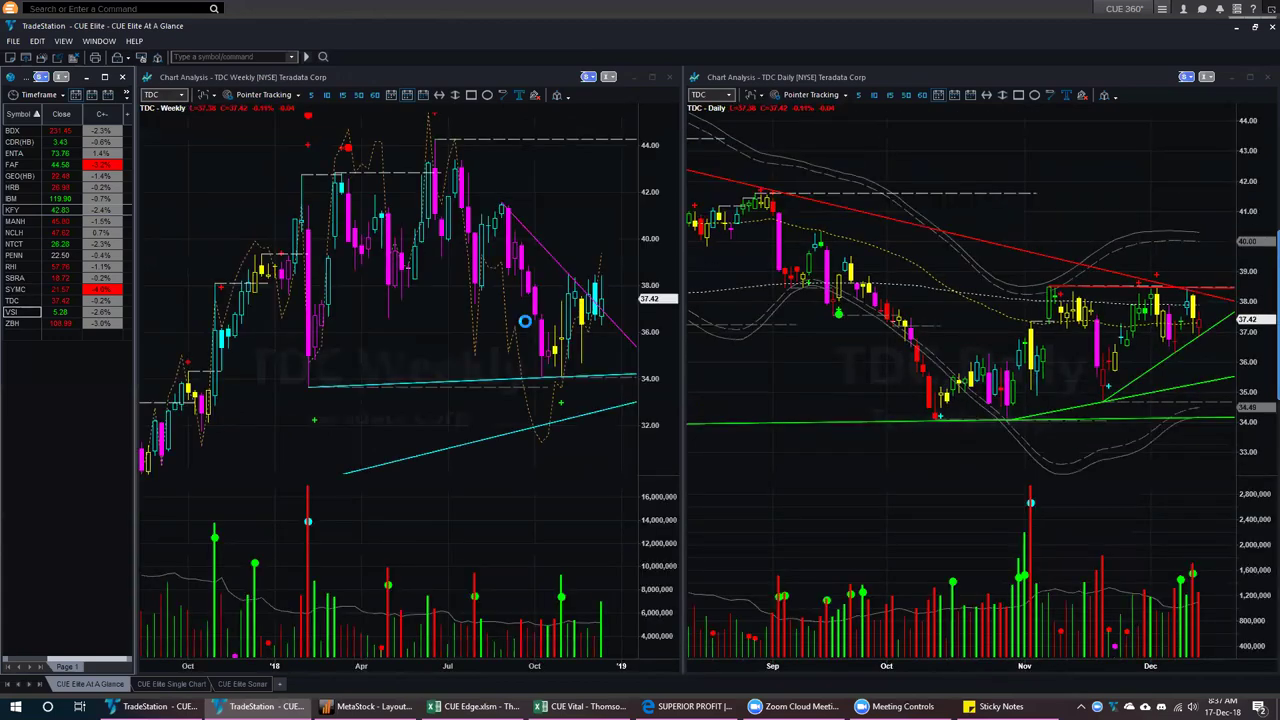
key("Down")
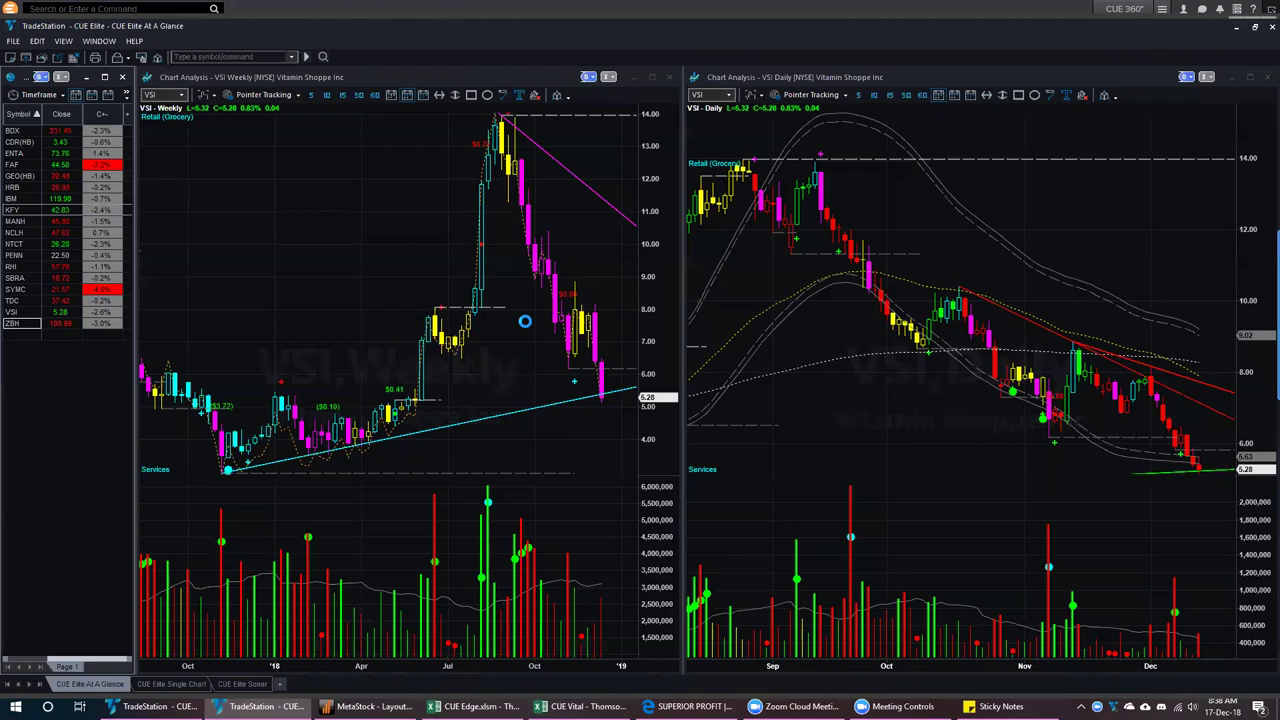
key("Down")
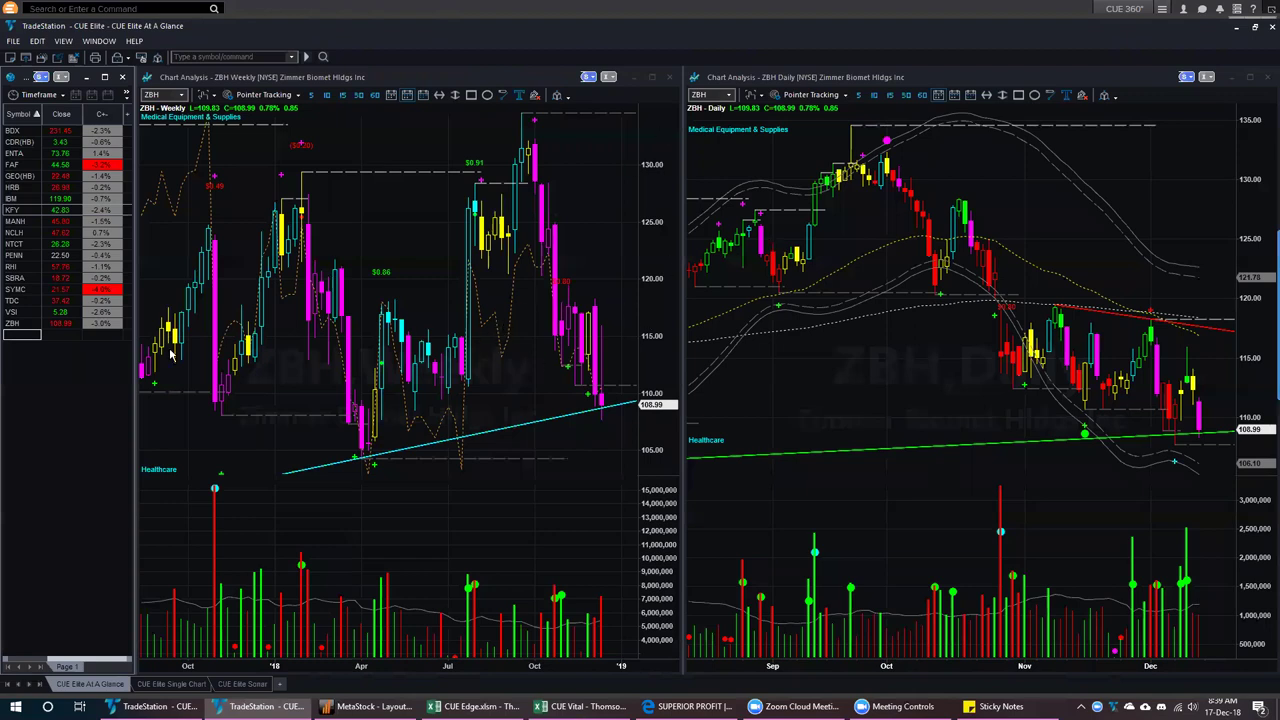
Bring VSI's charts back up, then switch to CUE Edge and filter the Stock sheet's Symbol column to VSI
left_click(14, 311)
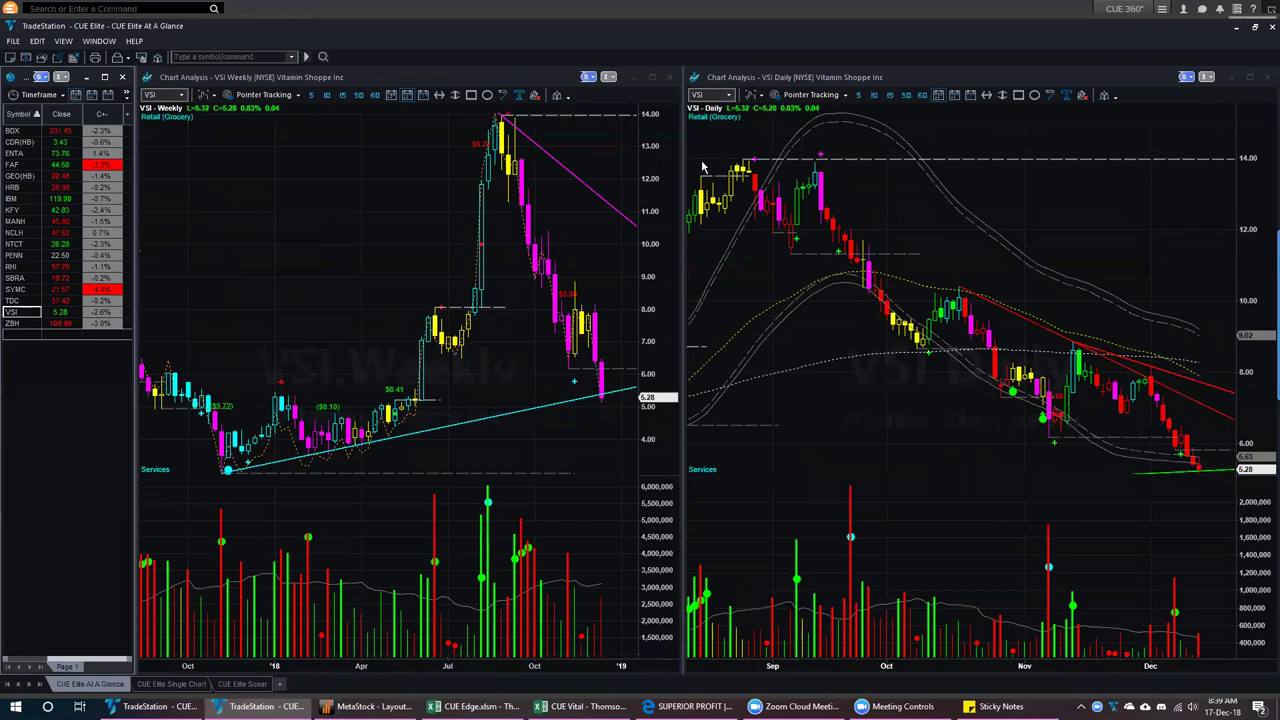
mouse_move(585, 706)
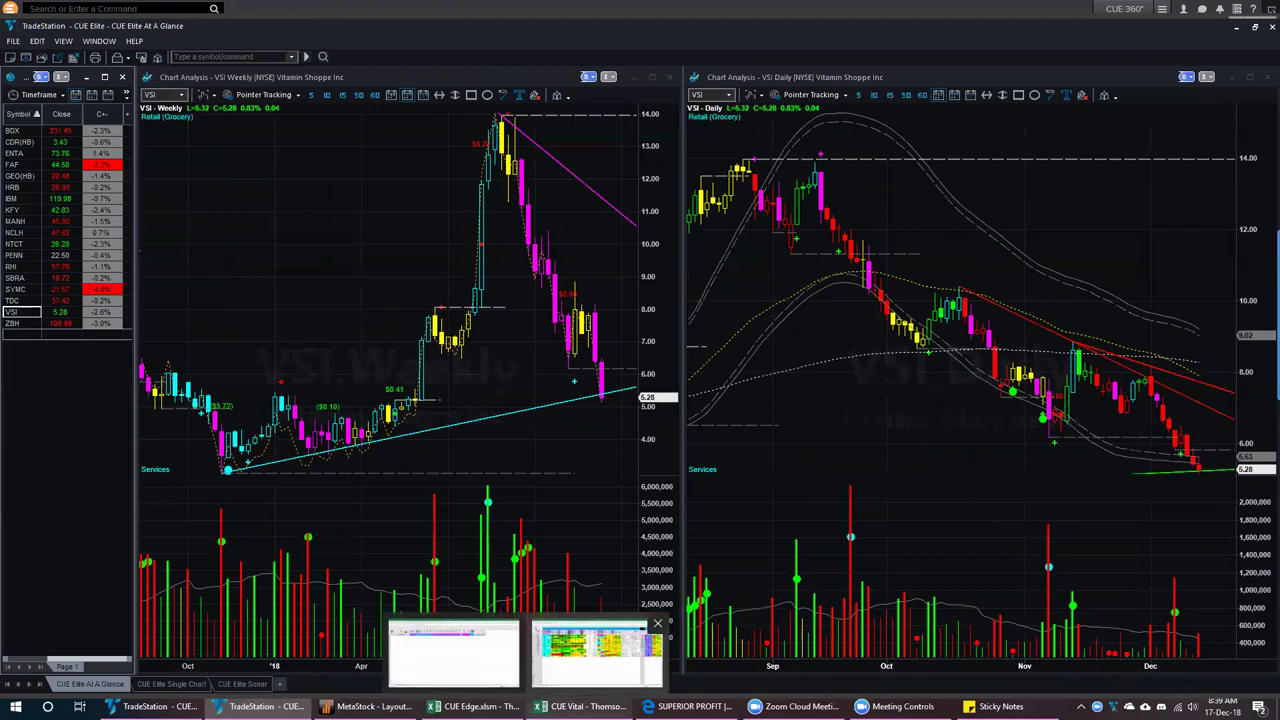
left_click(440, 650)
left_click(297, 669)
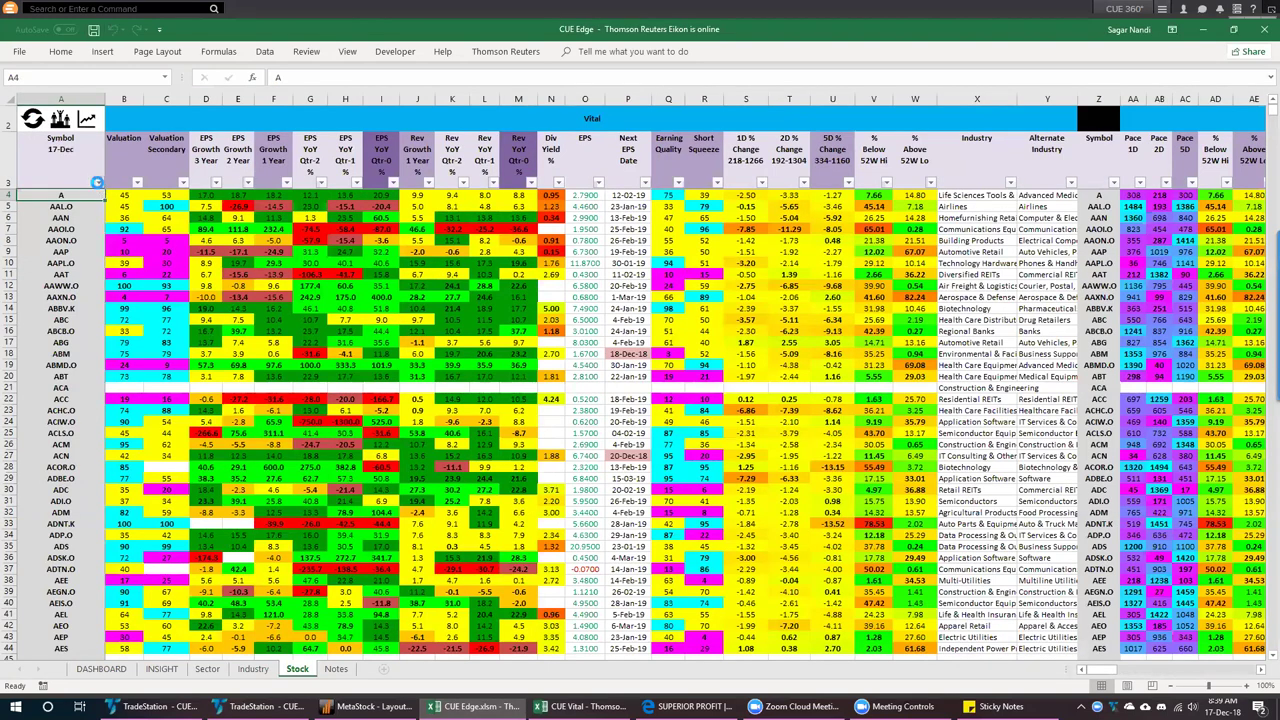
left_click(99, 186)
type("VSI")
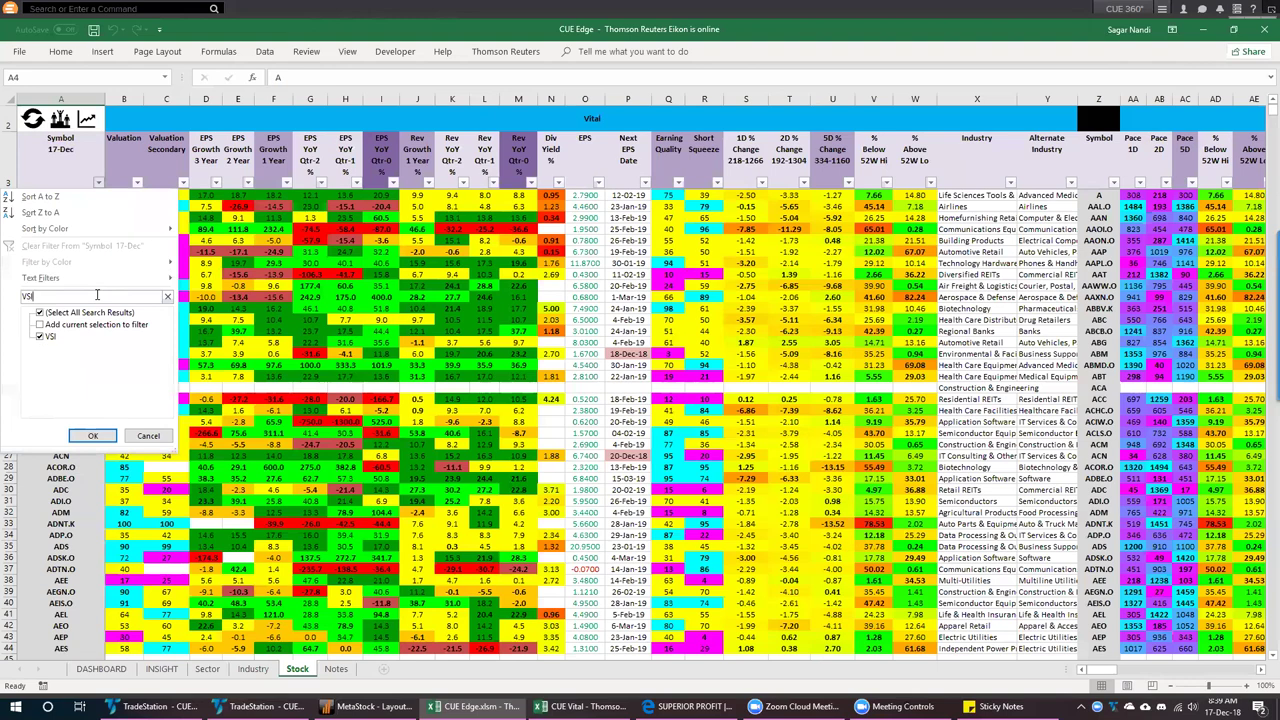
key("Return")
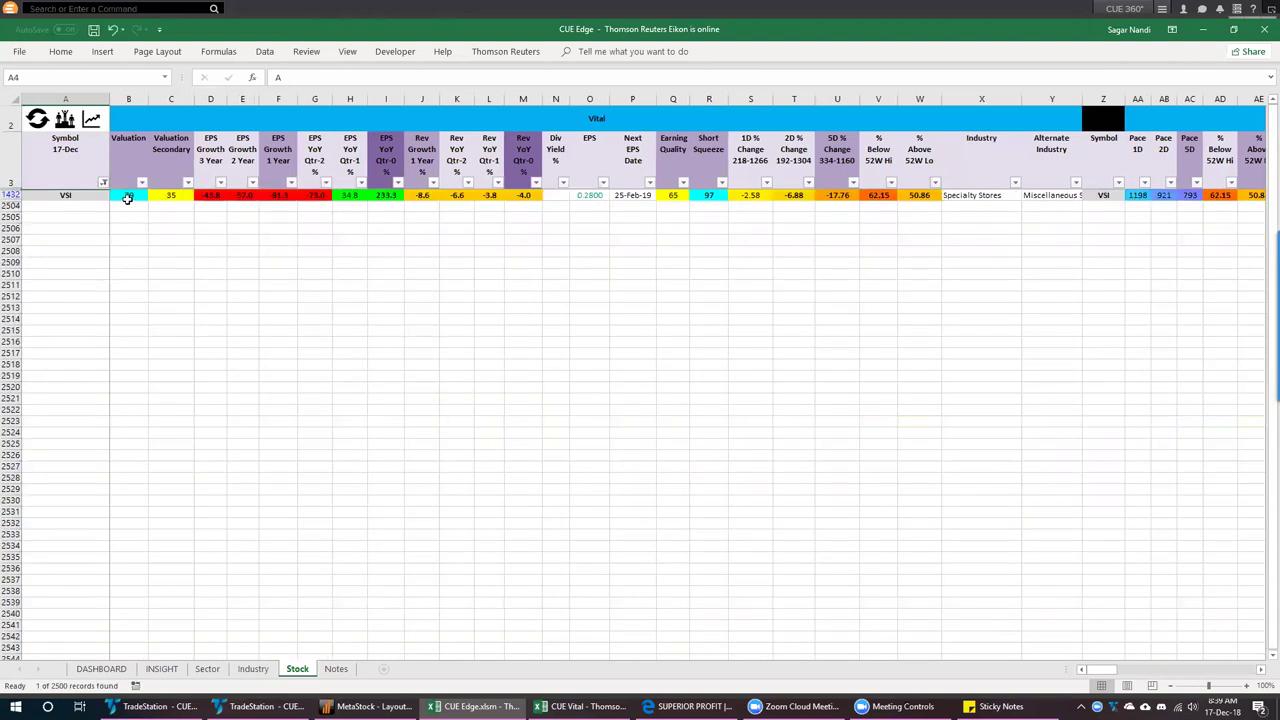
Examine VSI's Valuation, its EPS YoY growth for Qtr-1 and Qtr-0, and its Short Squeeze score
left_click(127, 197)
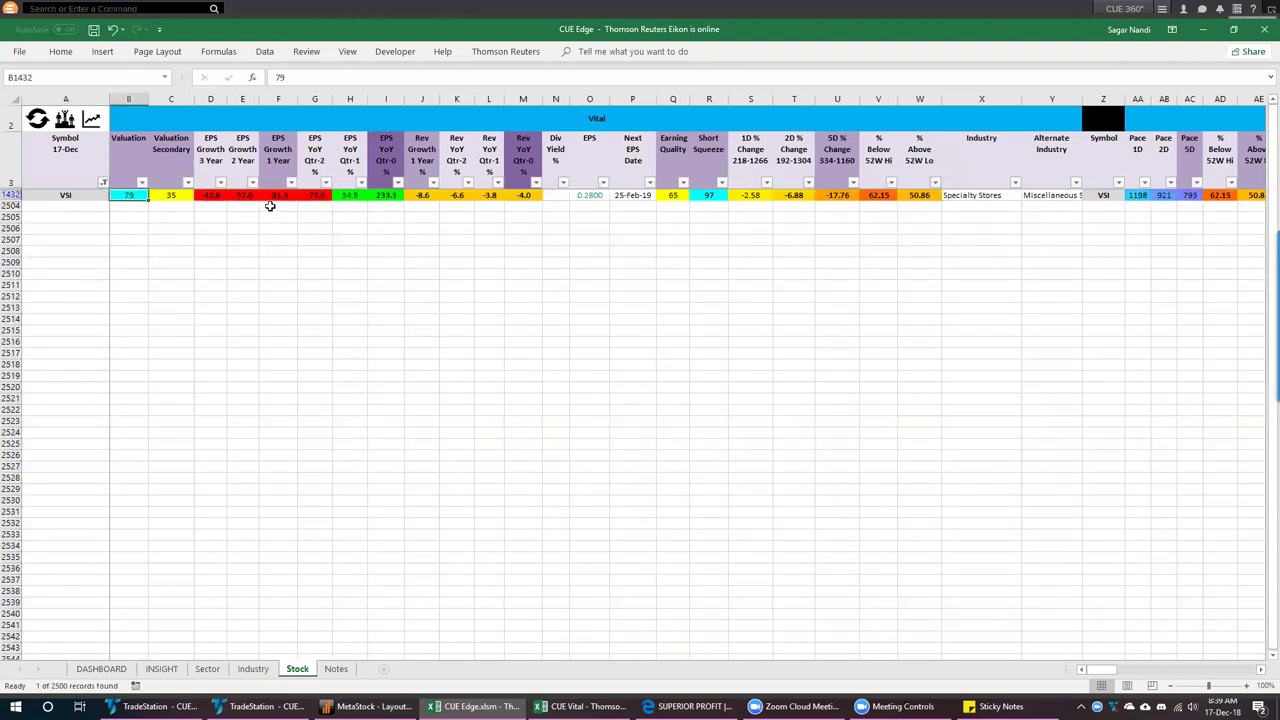
left_click_drag(341, 197, 385, 197)
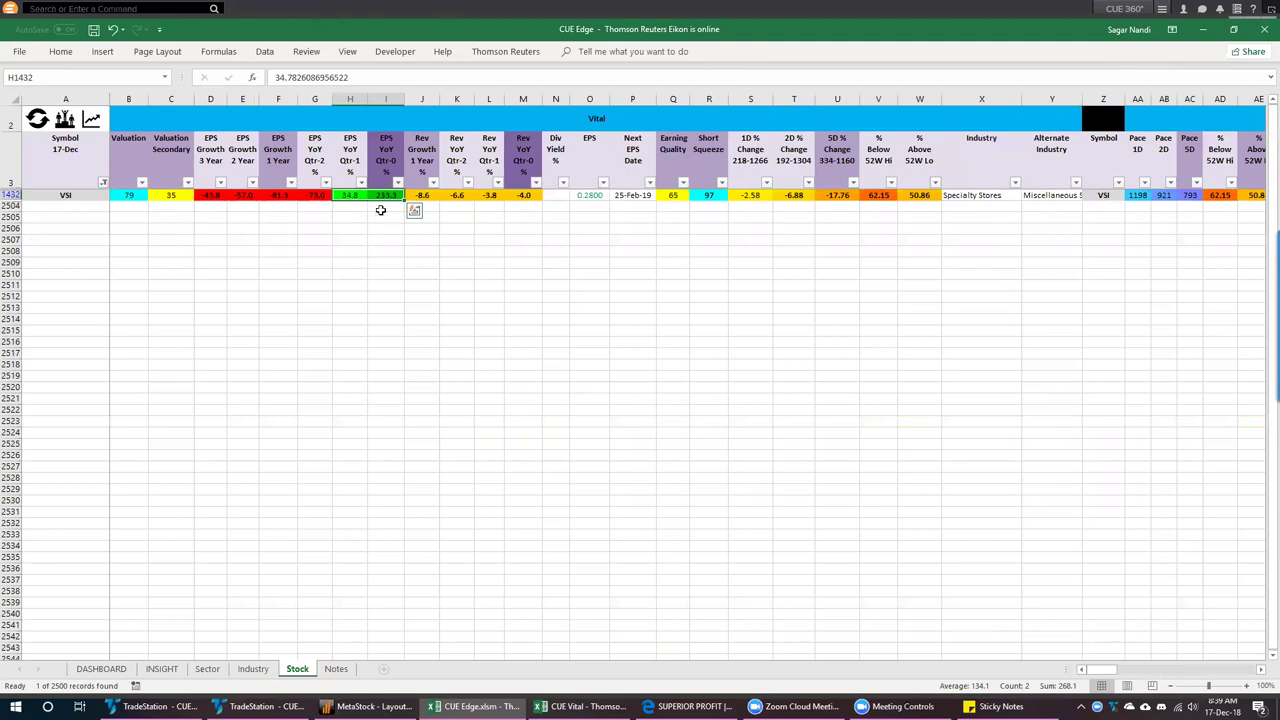
left_click(710, 195)
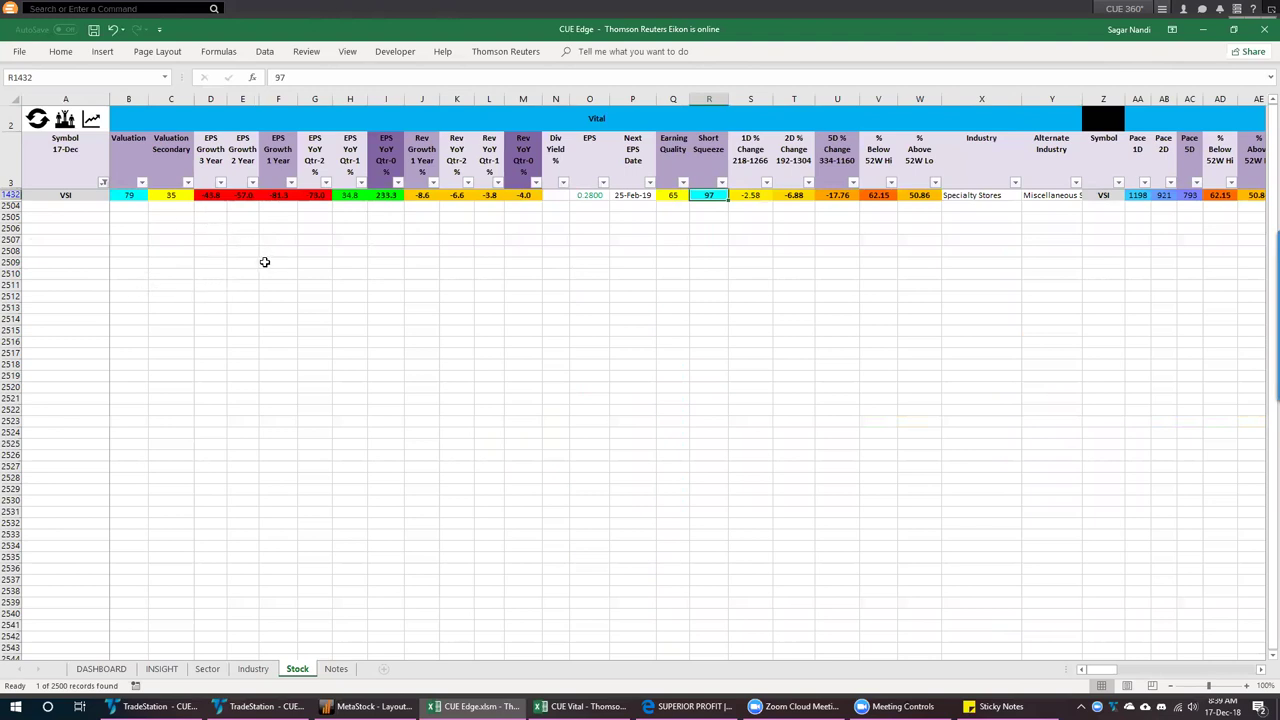
Show VSI's Specialty Stores peers on the Stock sheet and check that industry's row on the Industry sheet
left_click(64, 119)
left_click(65, 117)
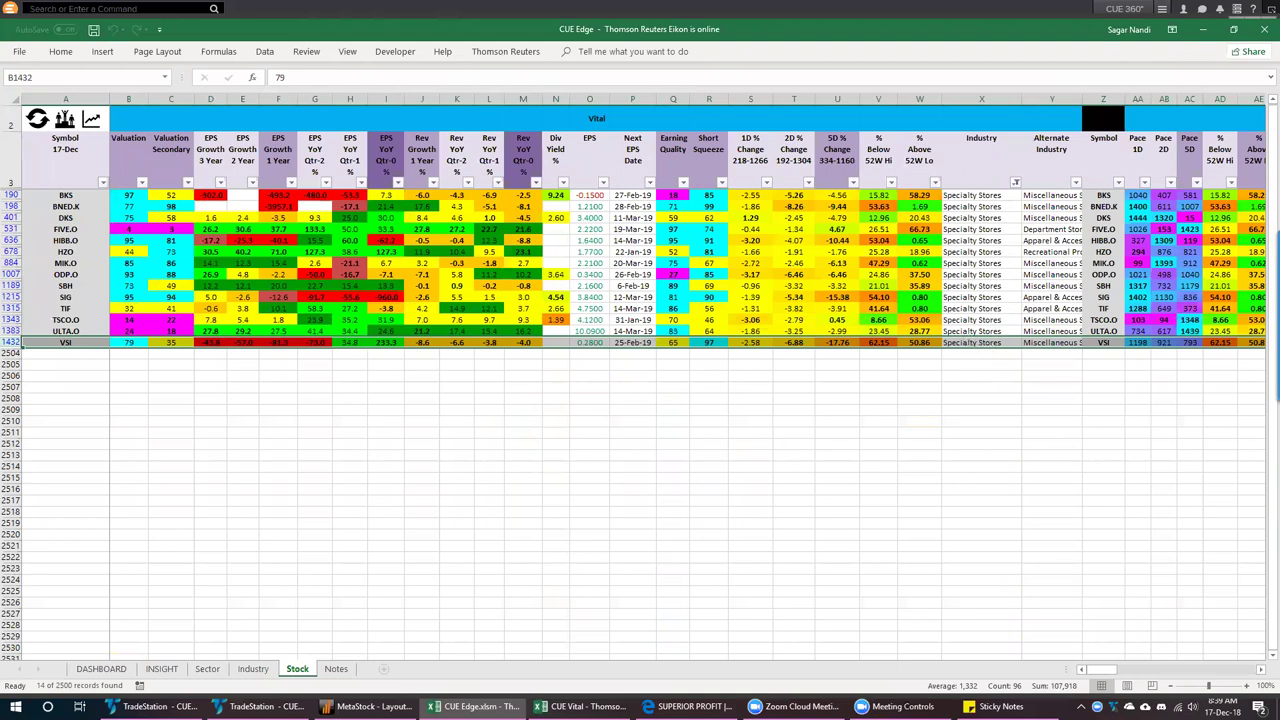
left_click(253, 670)
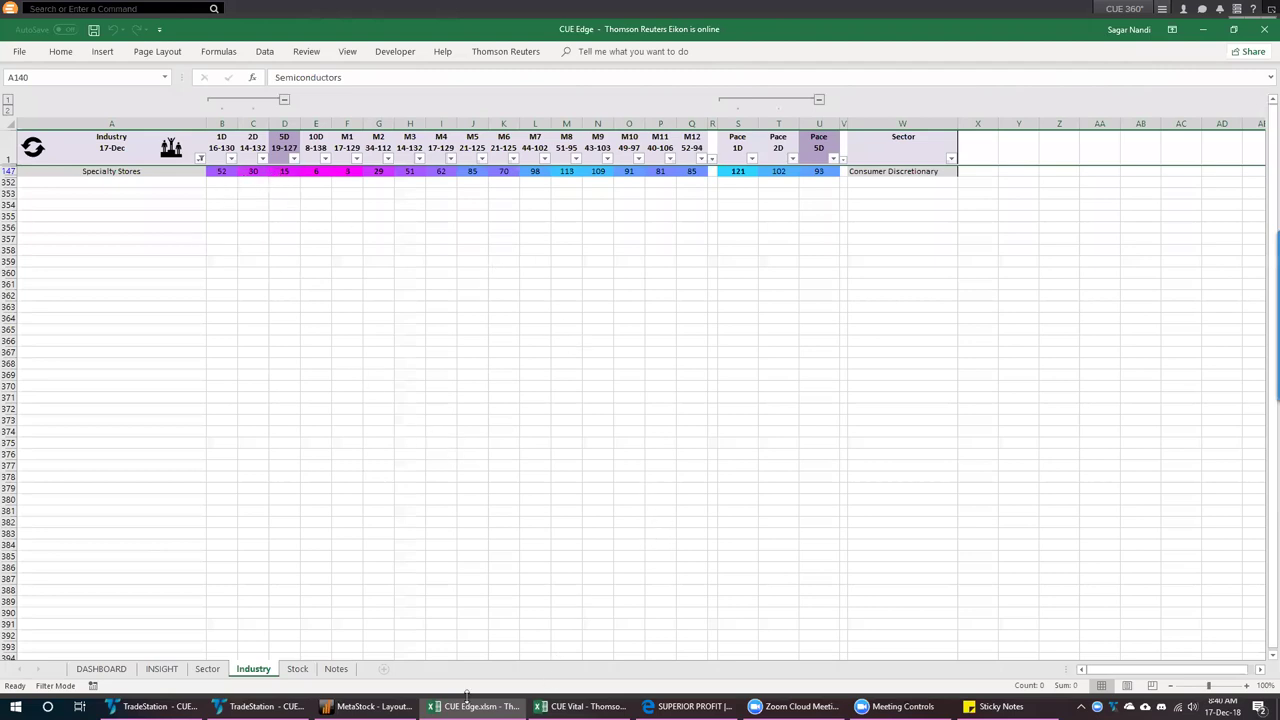
Return to TradeStation's VSI charts, then switch to CUE Vital and set the DASHBOARD's Root Stock to vsi
key("alt+Tab")
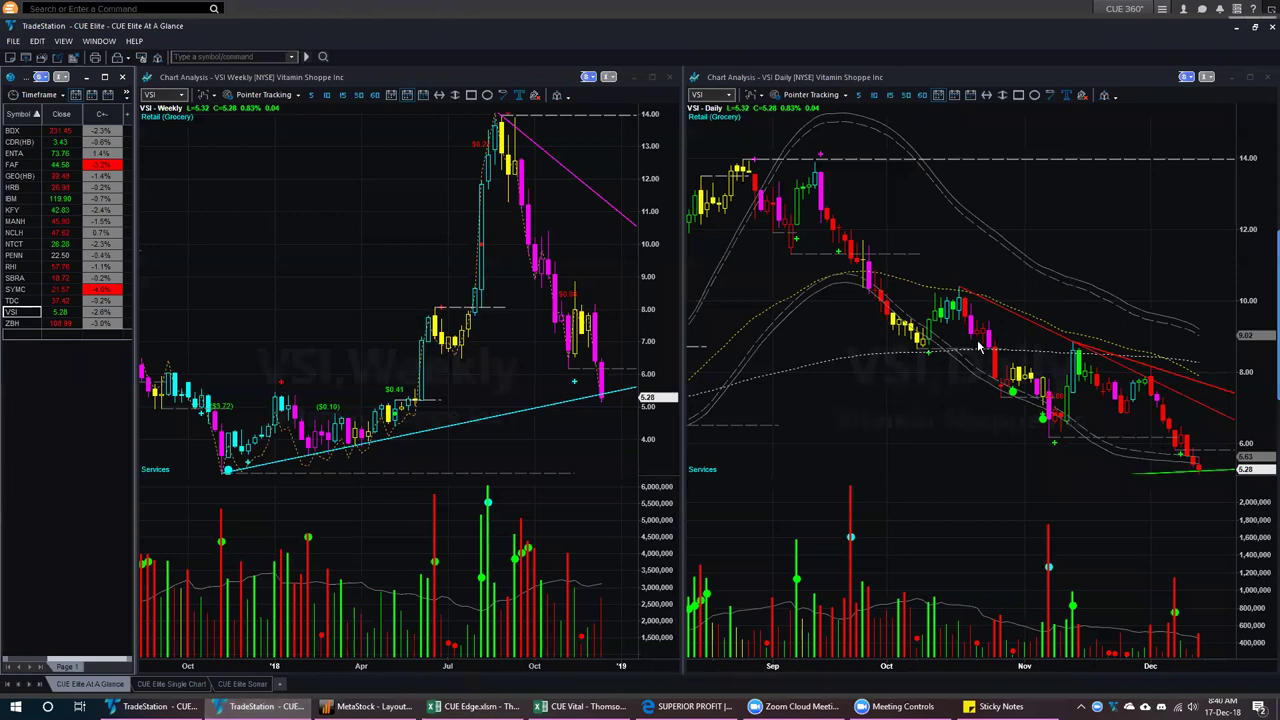
left_click(28, 332)
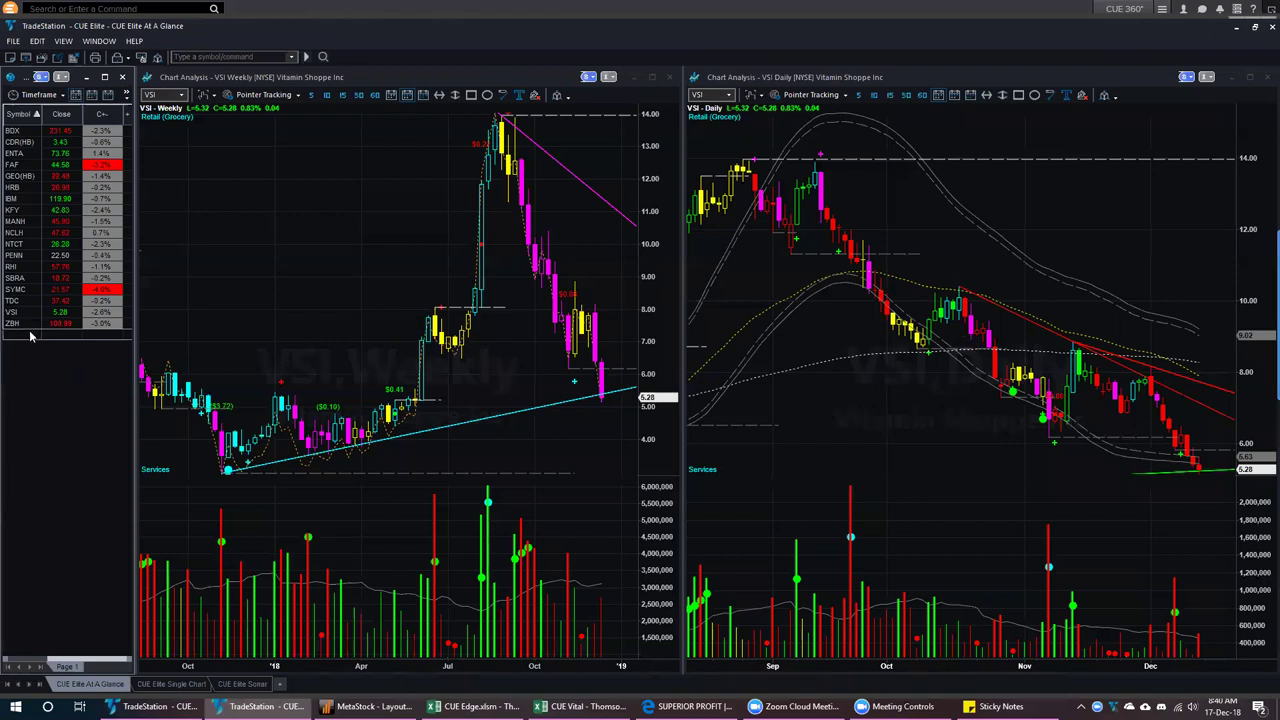
left_click(580, 706)
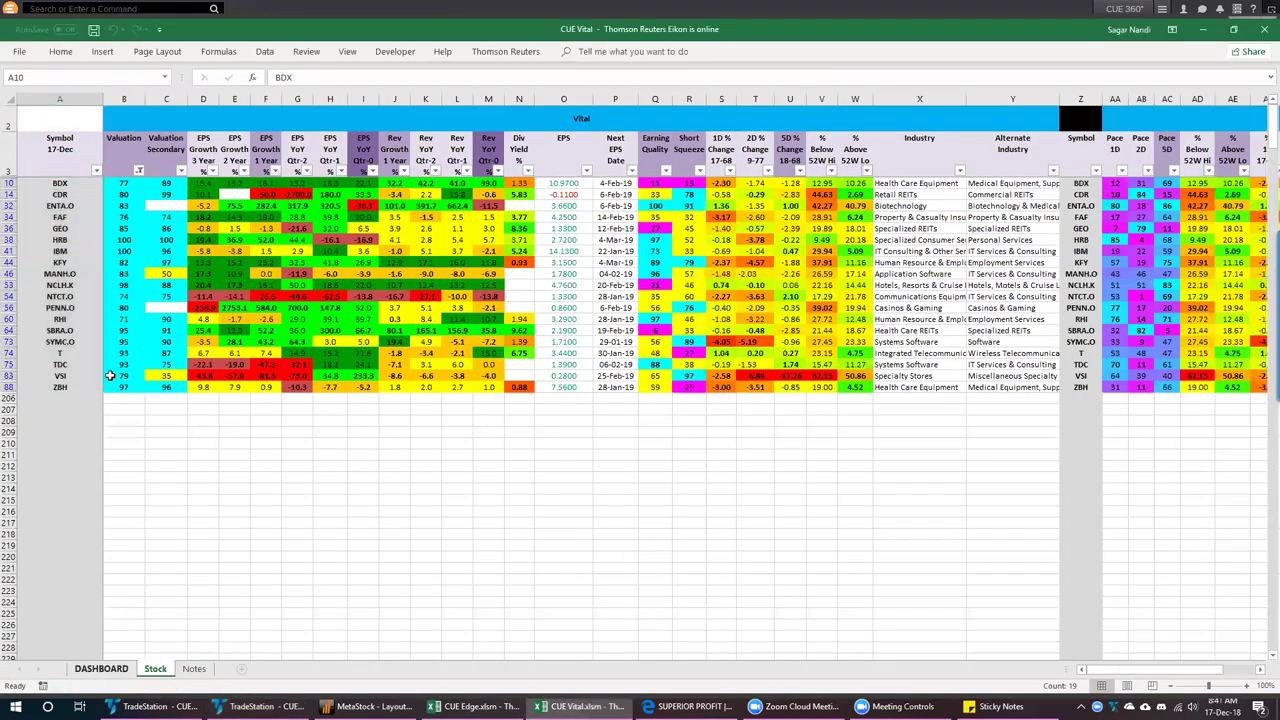
left_click(101, 669)
type("vsi")
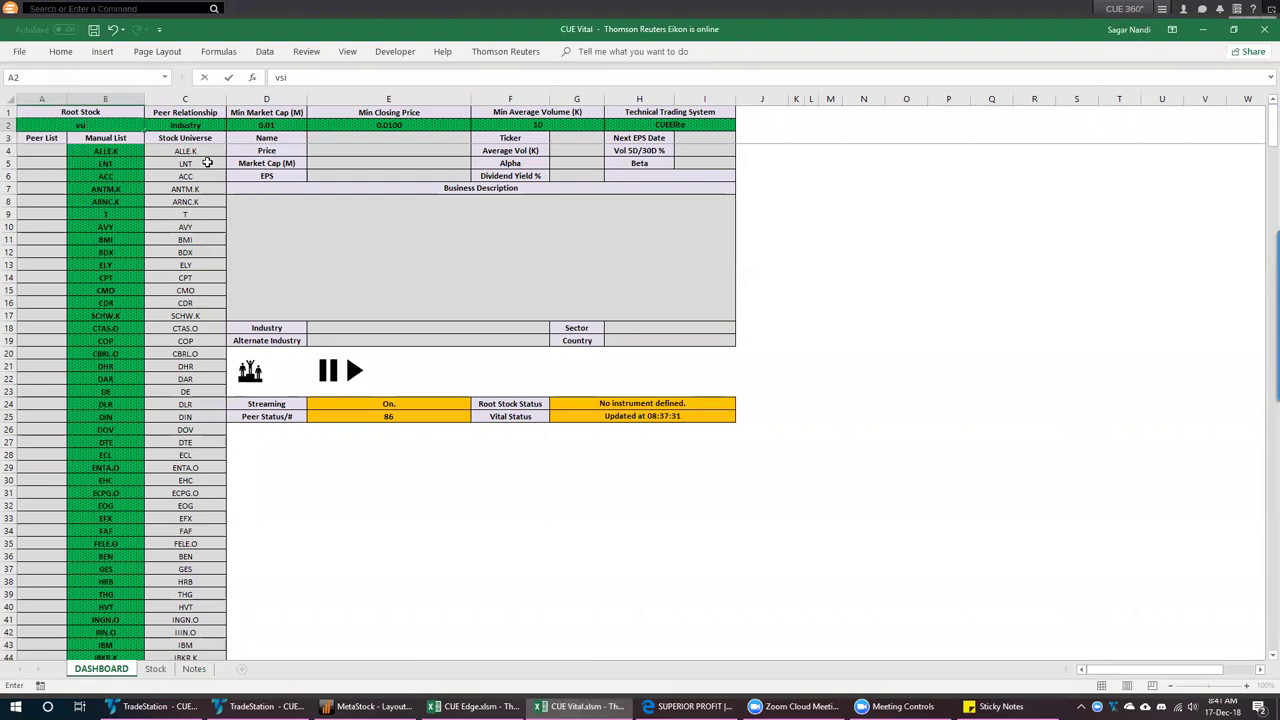
key("Return")
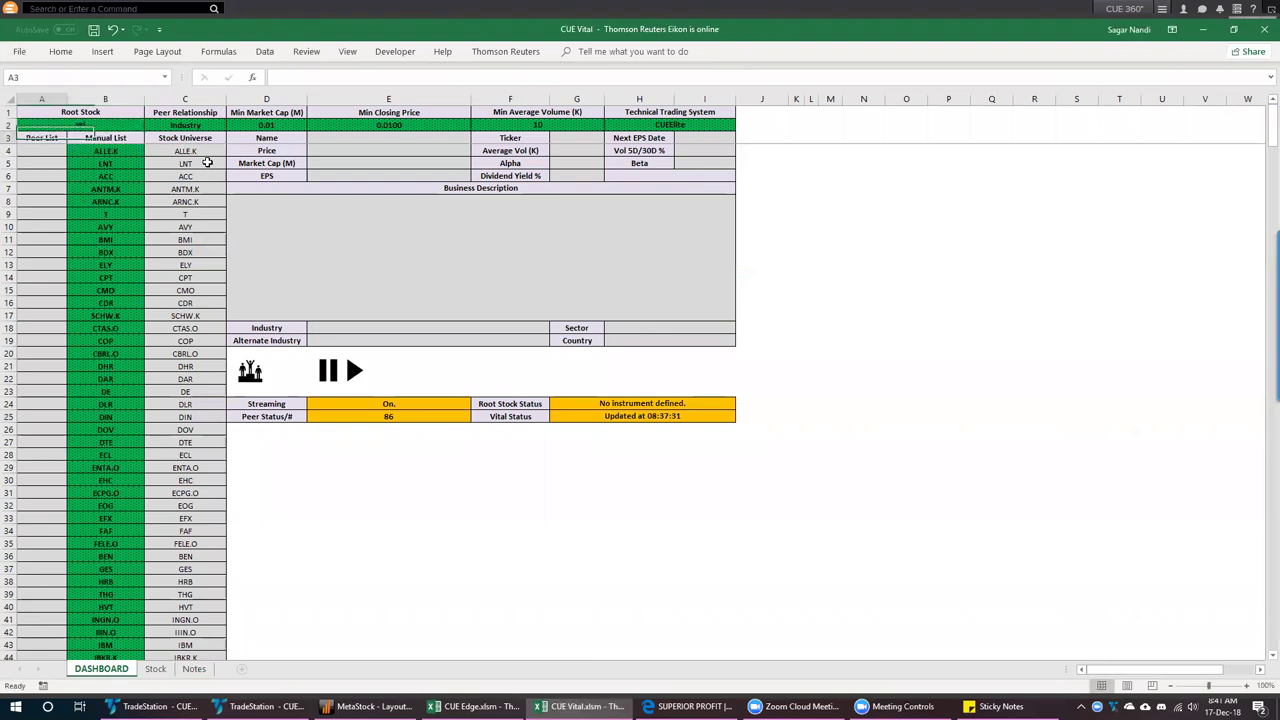
Clear the Manual List from cell B4 down and review VSI's business description and industry
left_click(101, 152)
key("End")
key("Down")
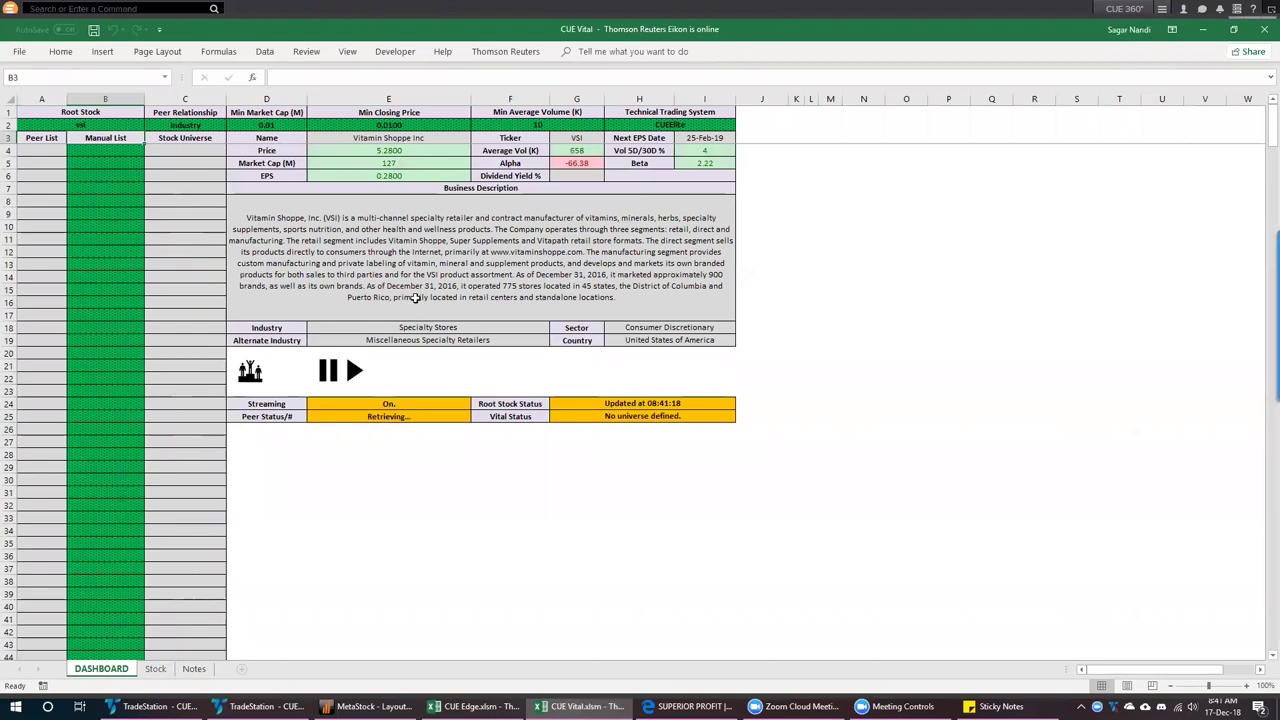
left_click(320, 232)
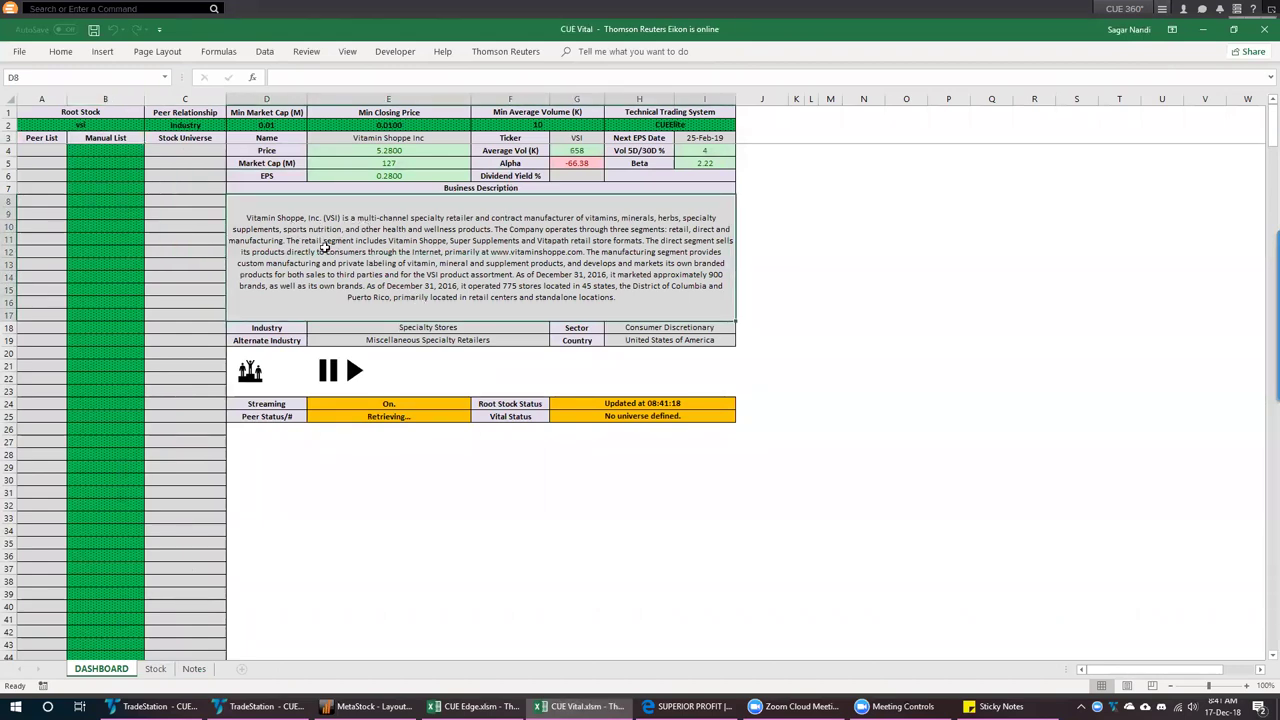
left_click(416, 328)
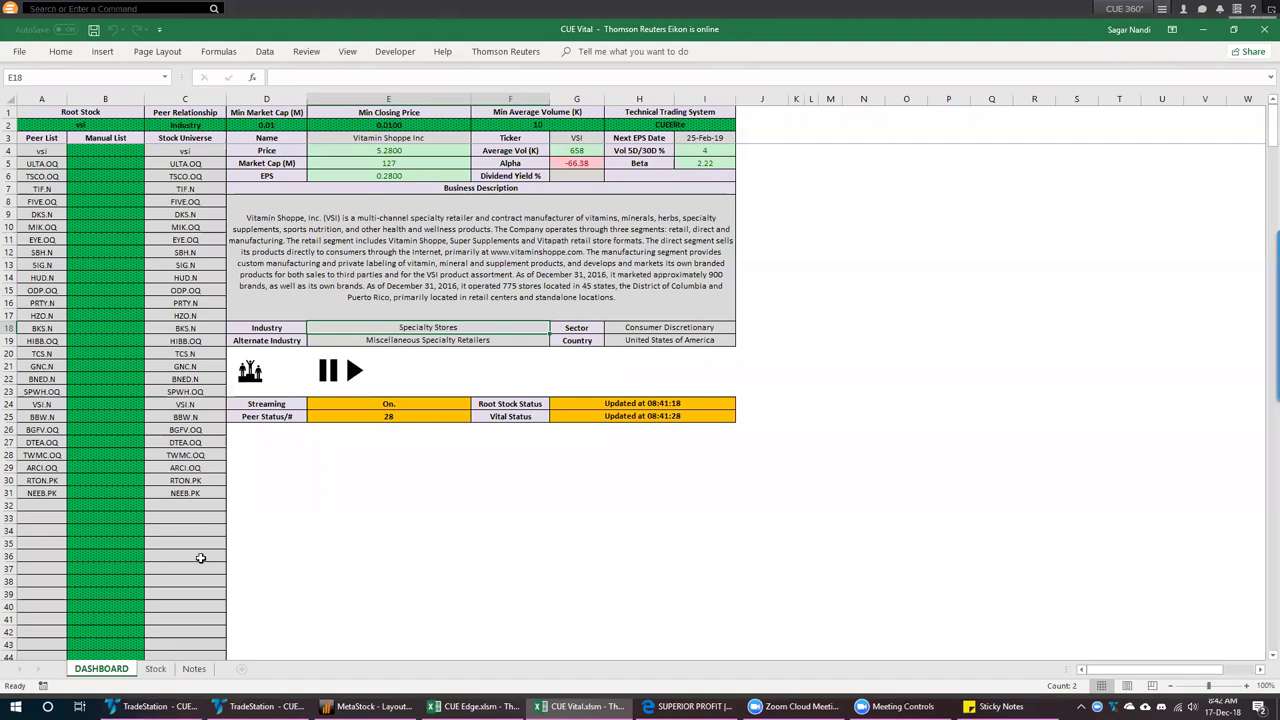
Show VSI's peers on CUE Vital's Stock sheet, then switch to MetaStock and show the Long HEADWIND exploration's results
left_click(248, 370)
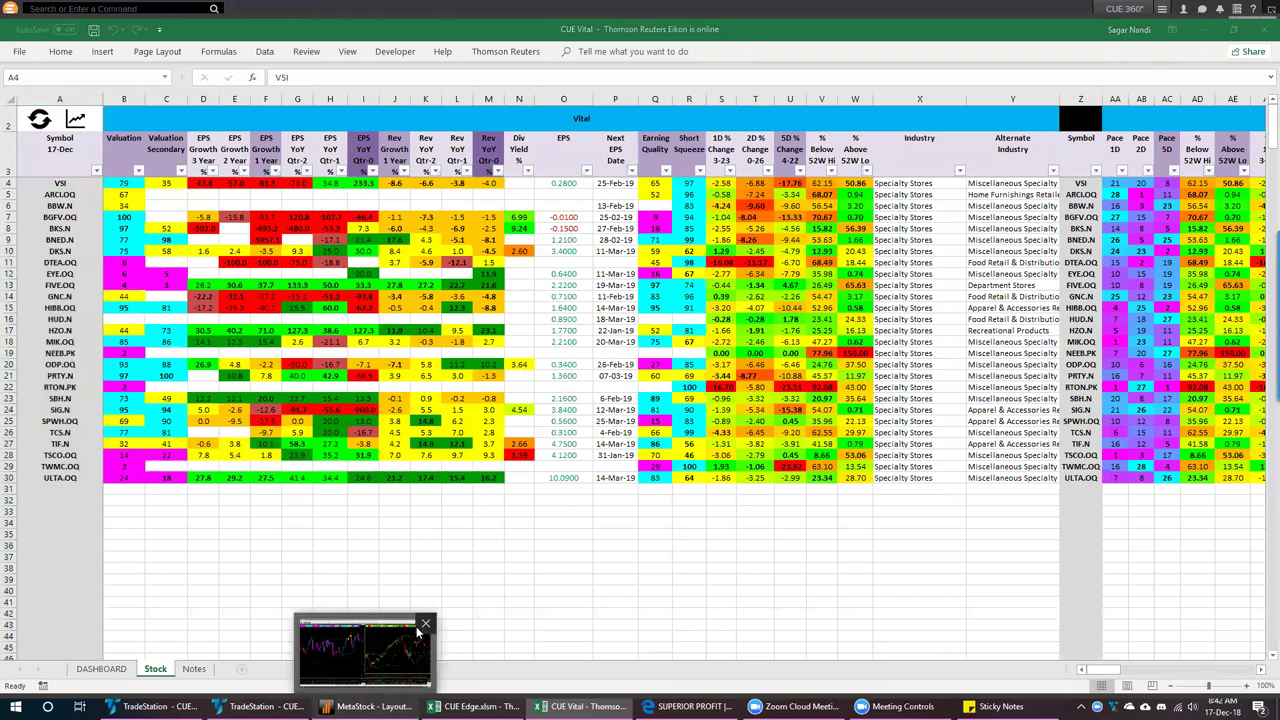
left_click(368, 707)
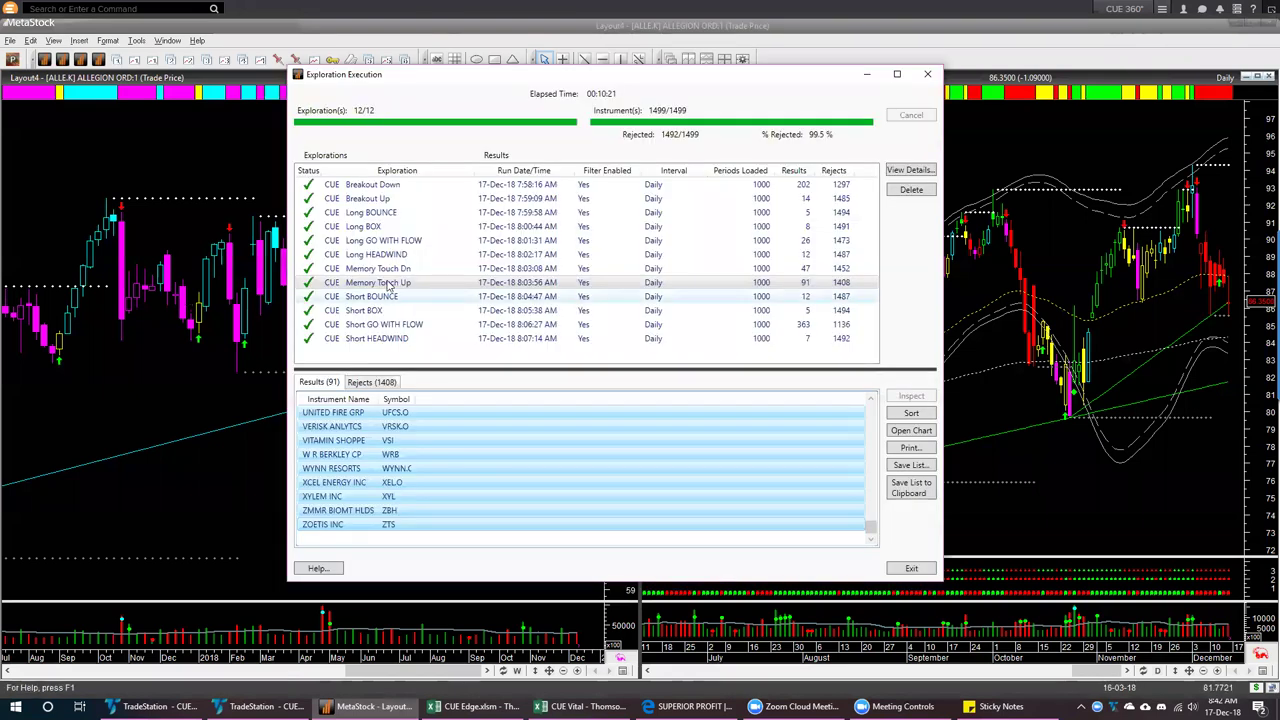
left_click(386, 255)
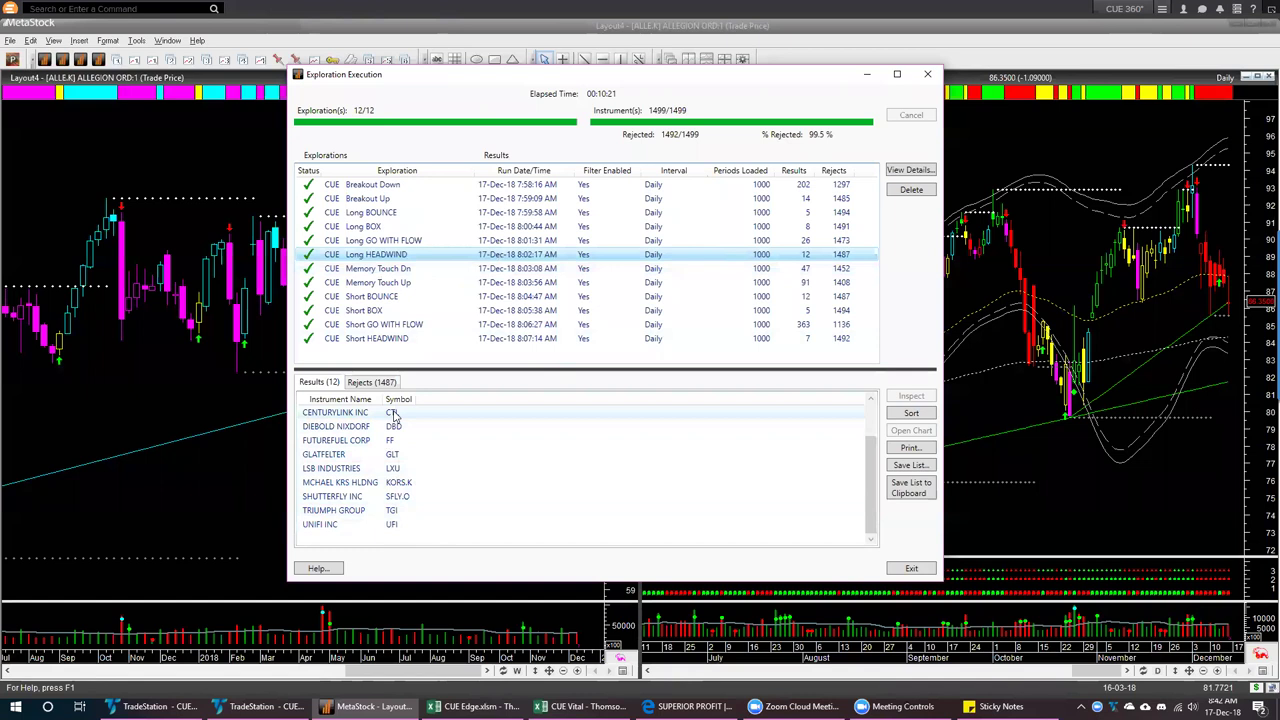
Close all chart layouts open behind the exploration results
left_click(197, 146)
key("alt+f")
key("c")
key("Tab")
key("Return")
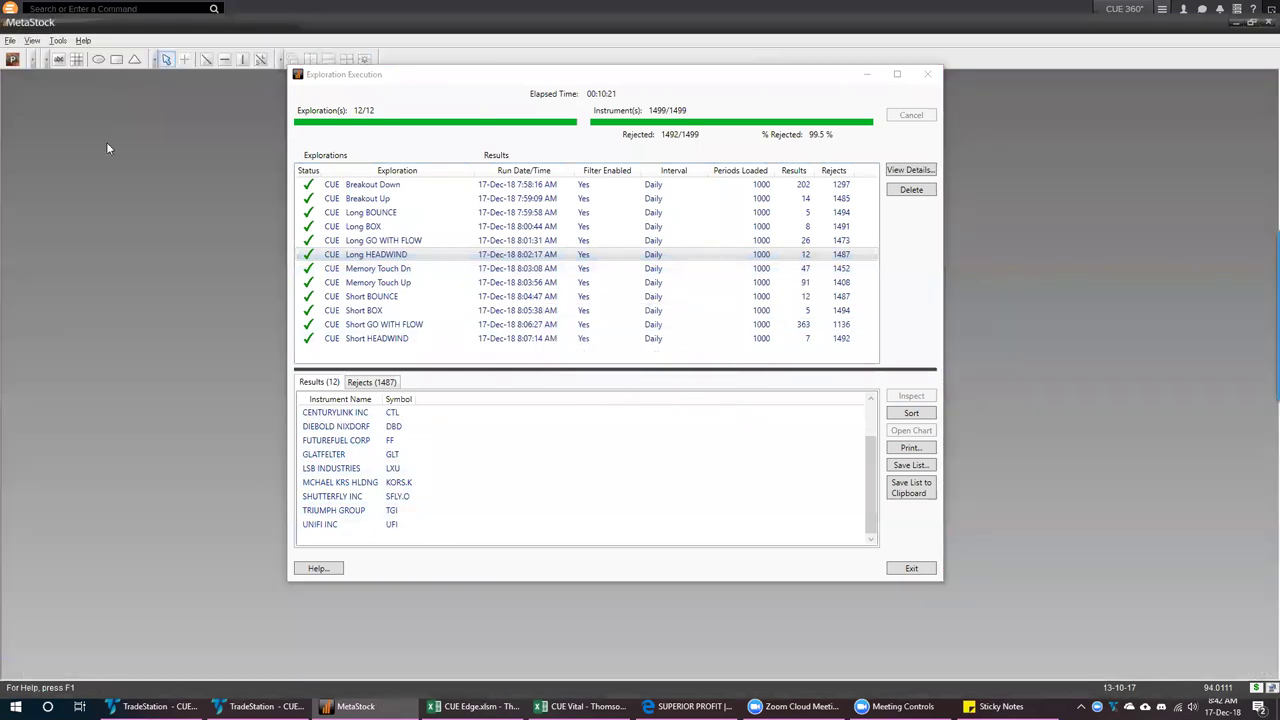
Open the CENTURYLINK INC (CTL) charts from the Long HEADWIND results and dismiss the exploration windows
left_click(12, 59)
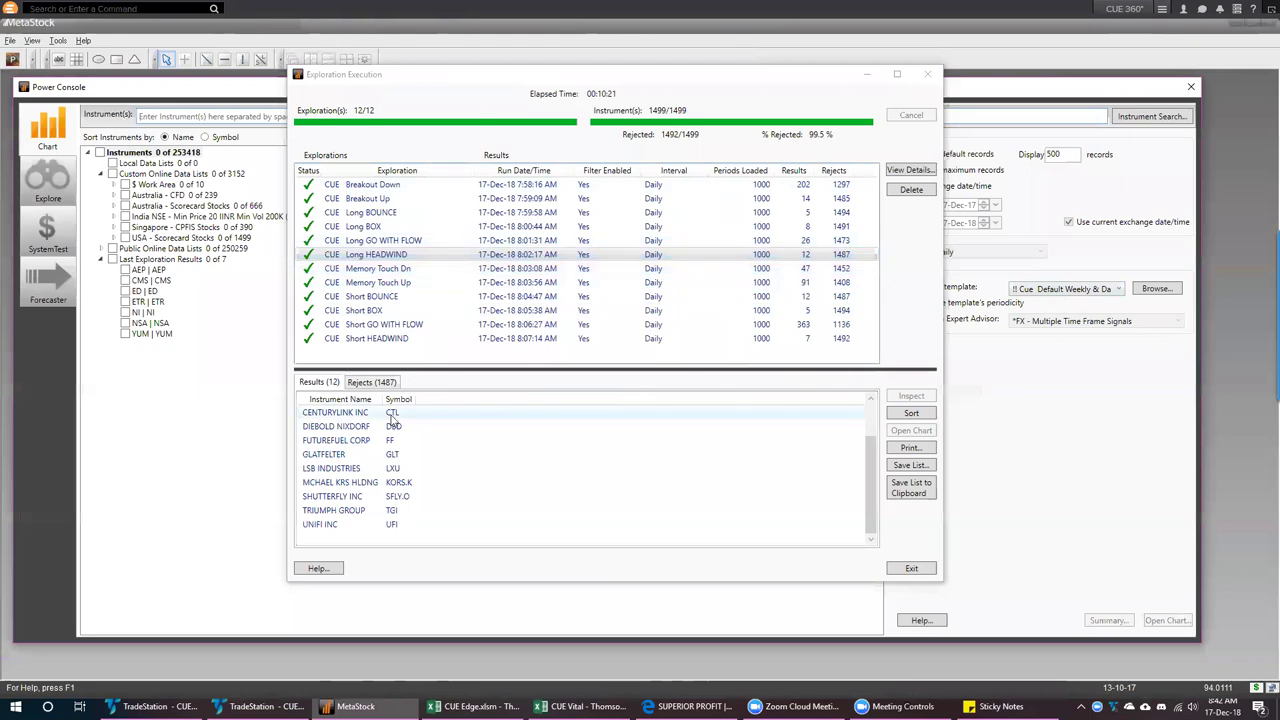
double_click(426, 412)
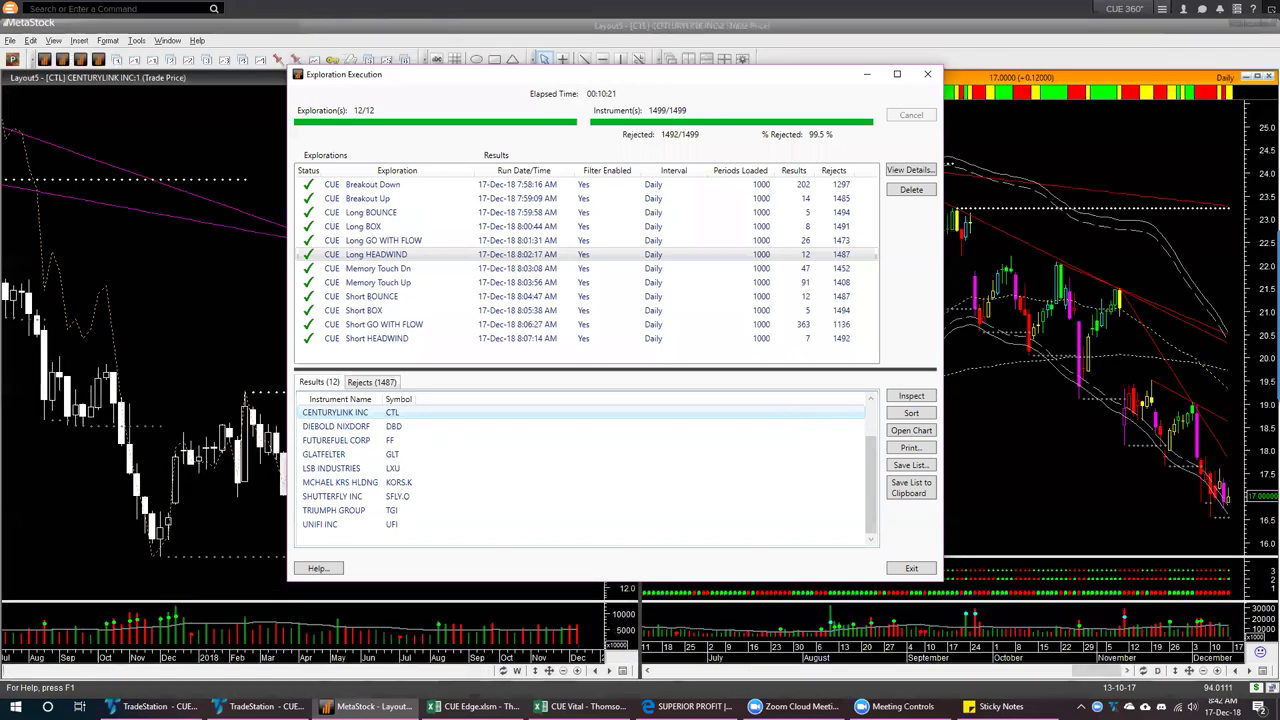
key("Escape")
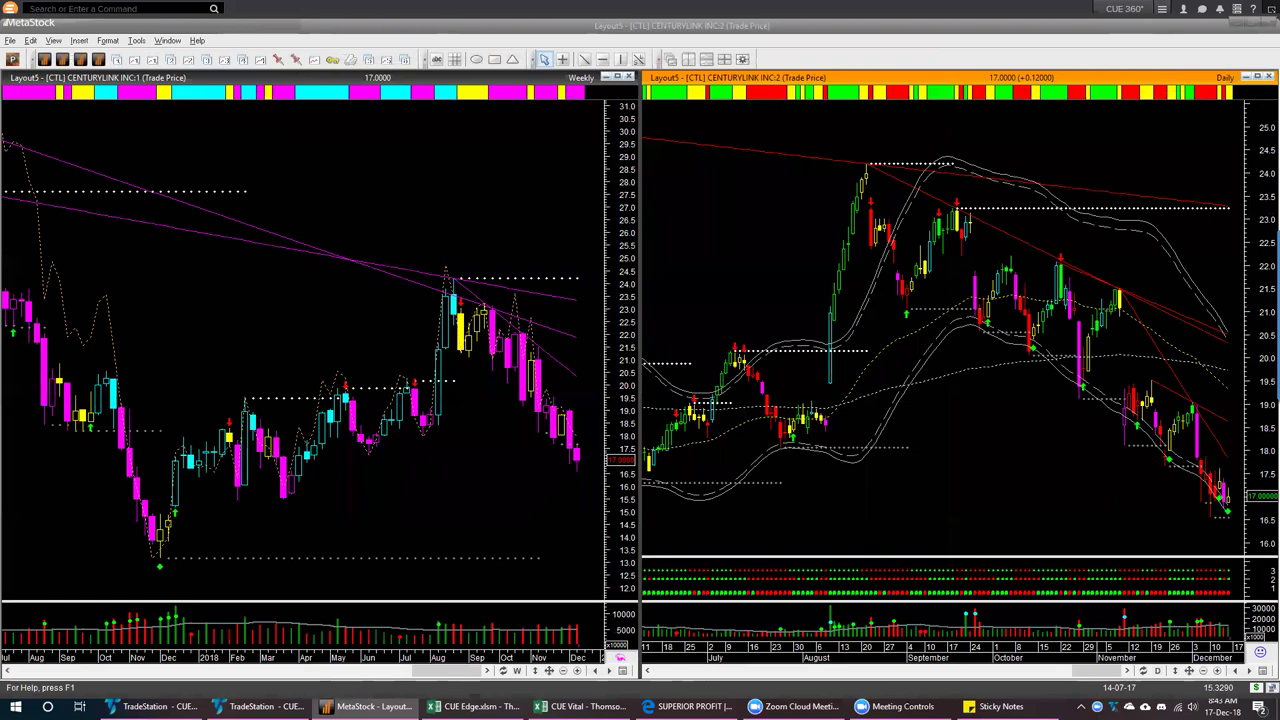
Close all of the CENTURYLINK chart windows at once
left_click(365, 142)
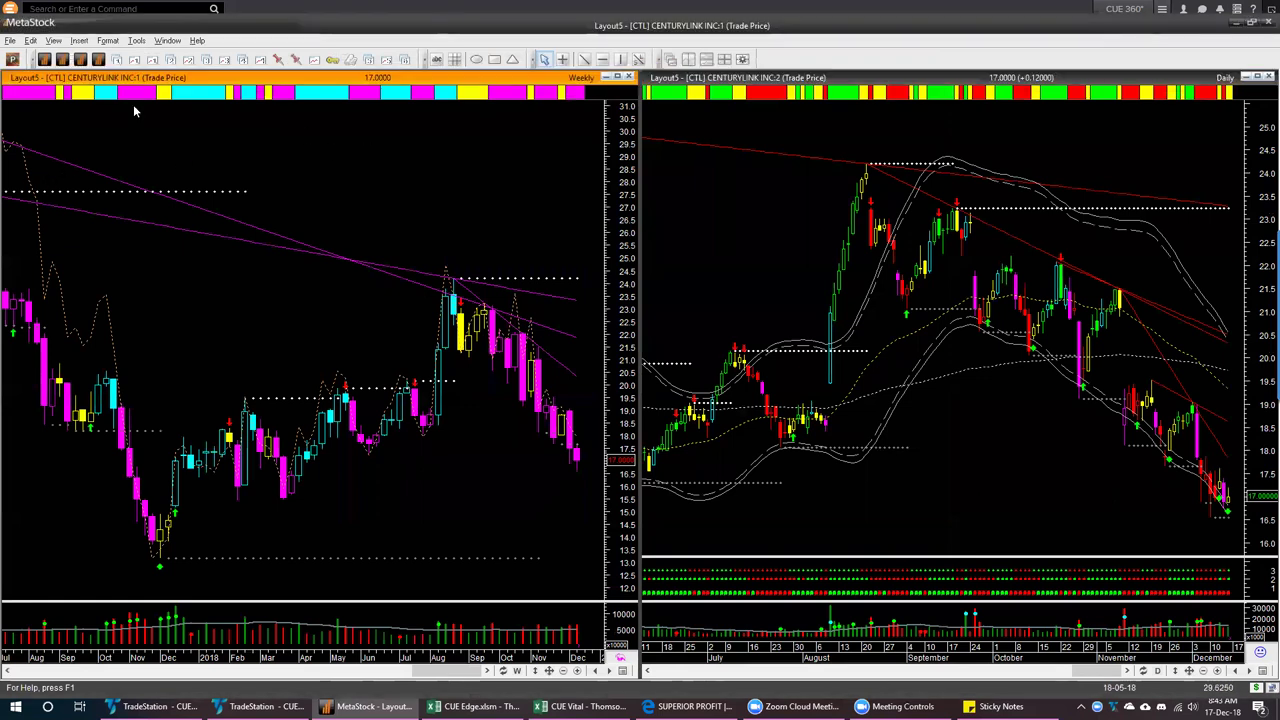
left_click(10, 40)
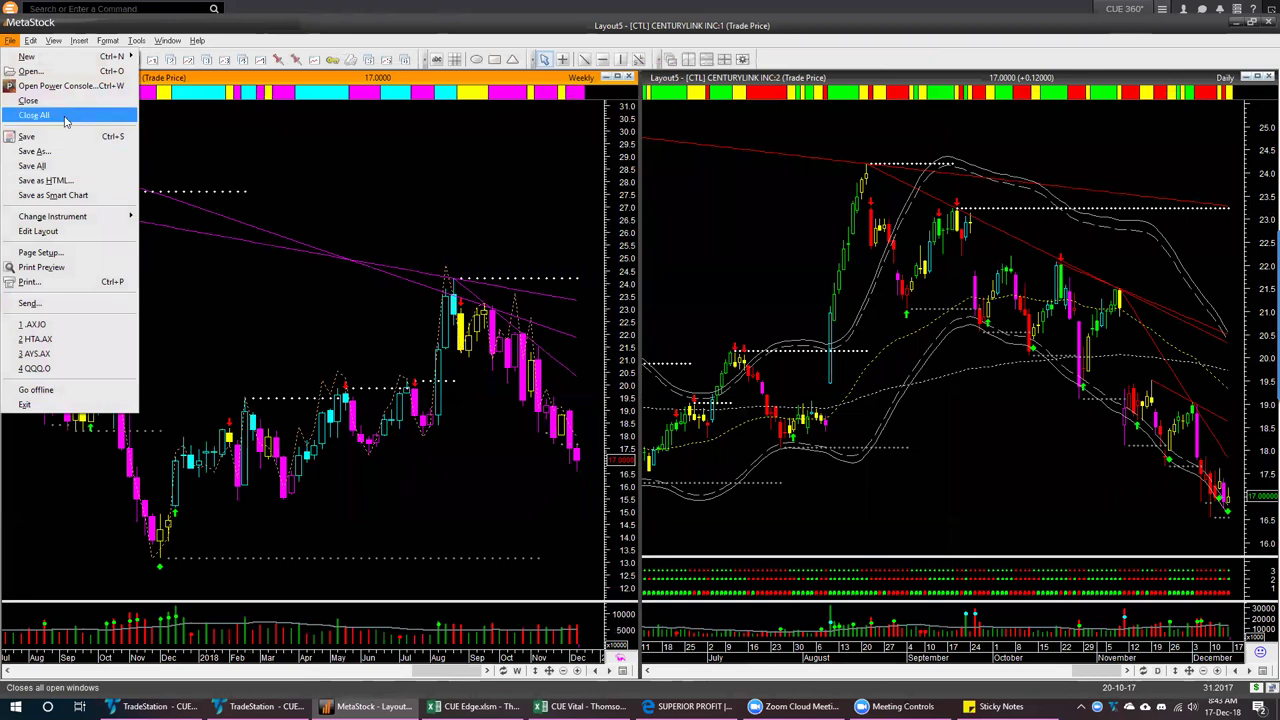
left_click(65, 118)
left_click(638, 390)
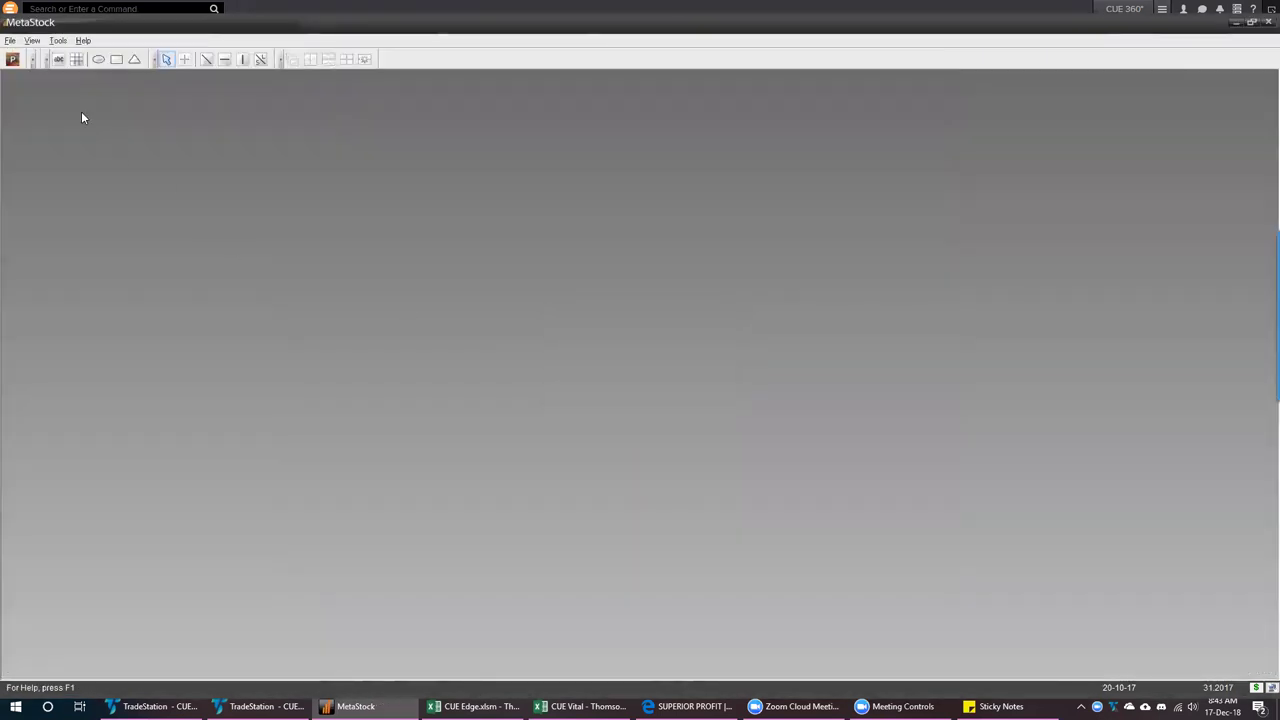
Bring up the Power Console's explorations and open the results report for CUE Long HEADWIND
left_click(12, 60)
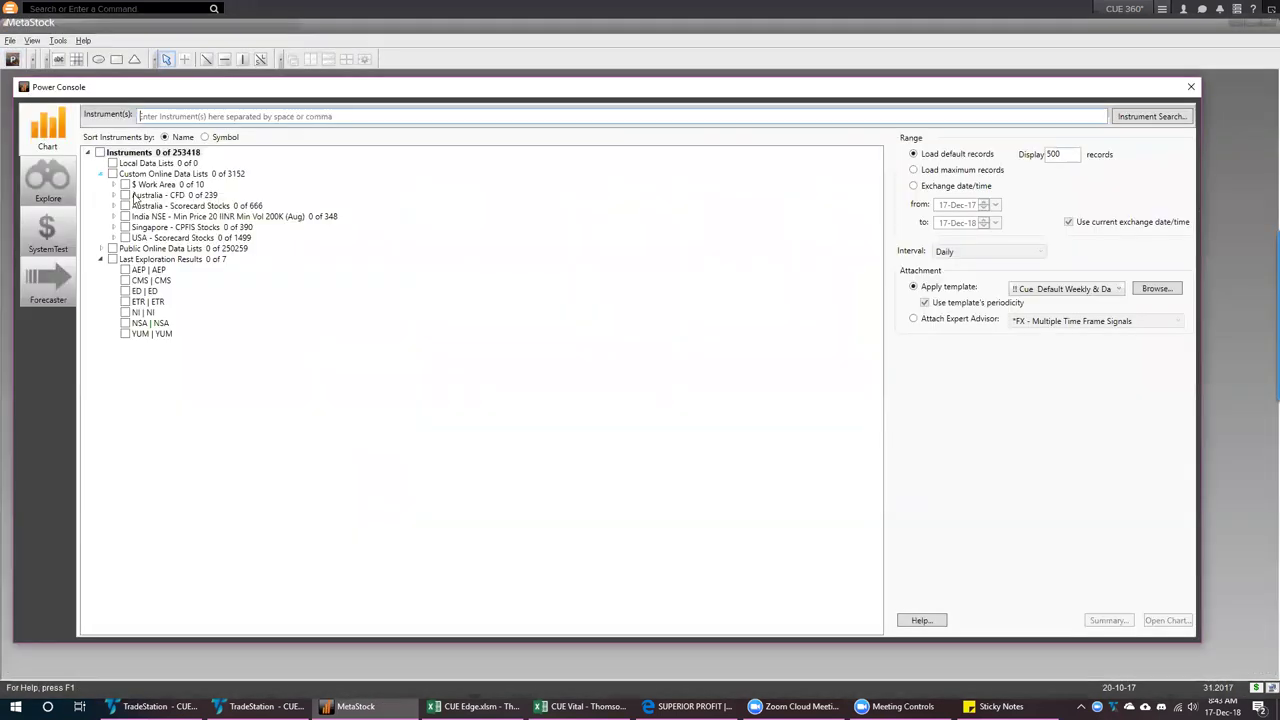
left_click(62, 195)
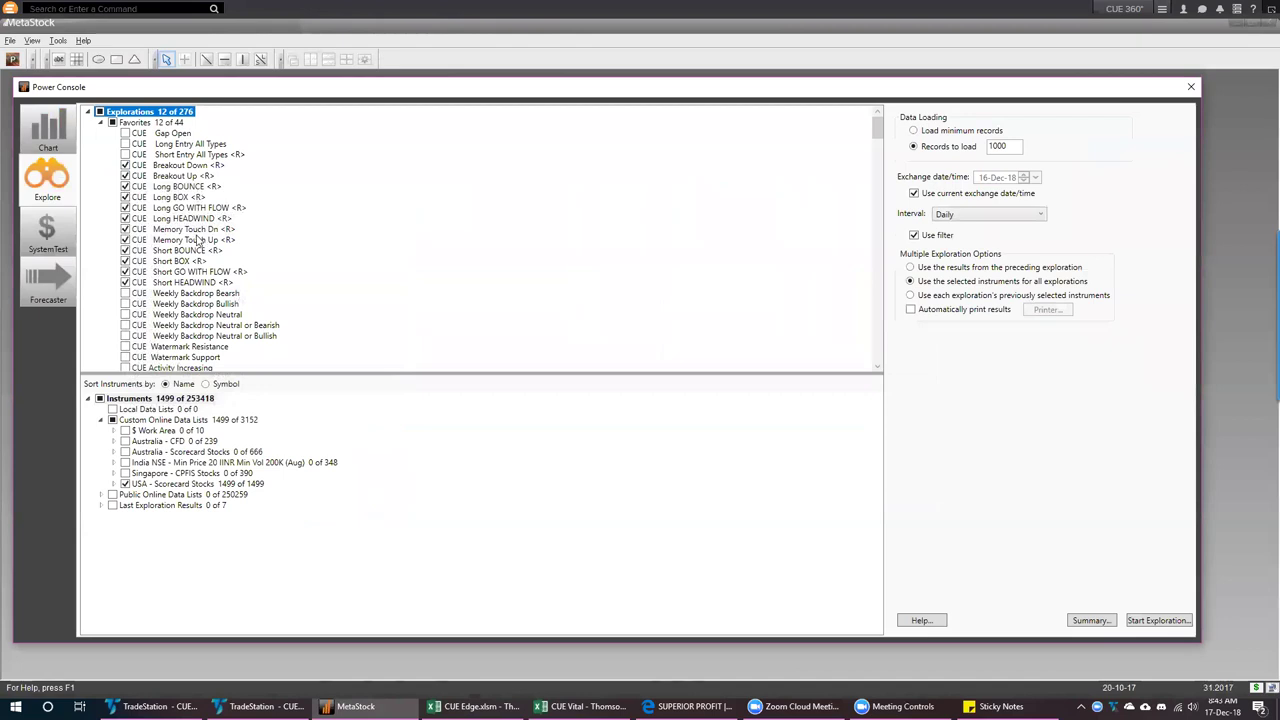
mouse_move(145, 272)
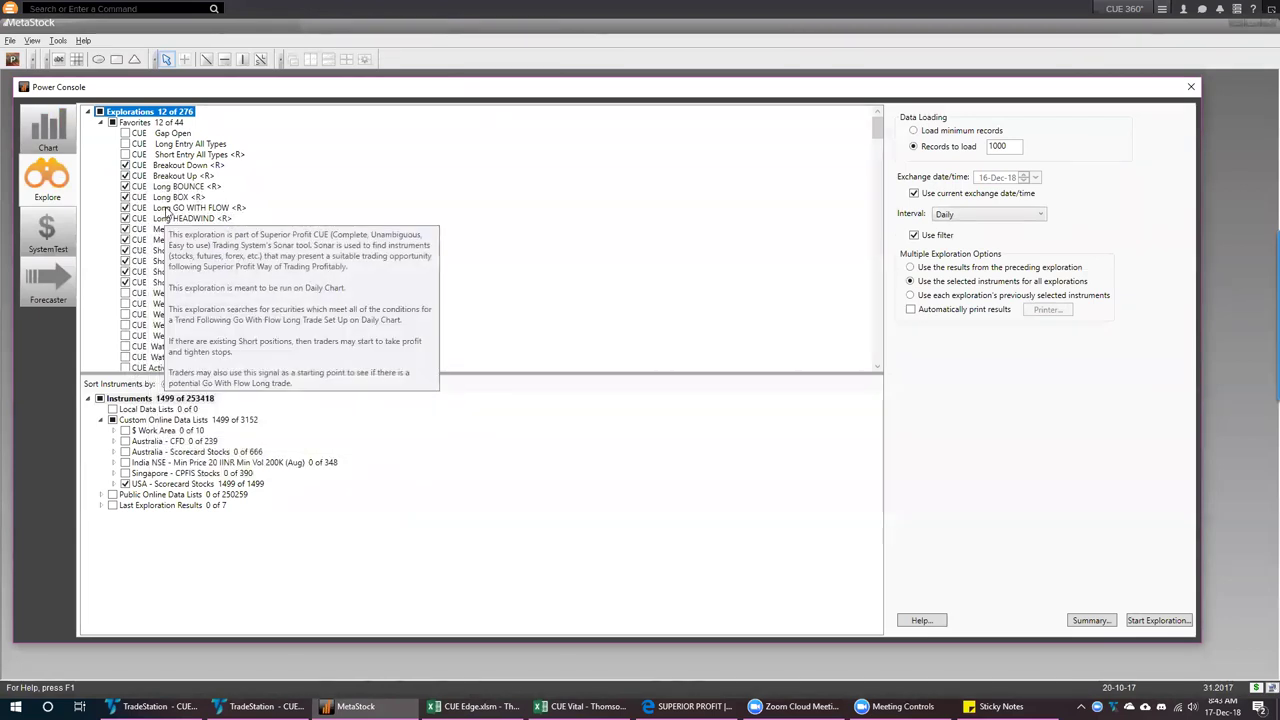
left_click(167, 218)
right_click(228, 218)
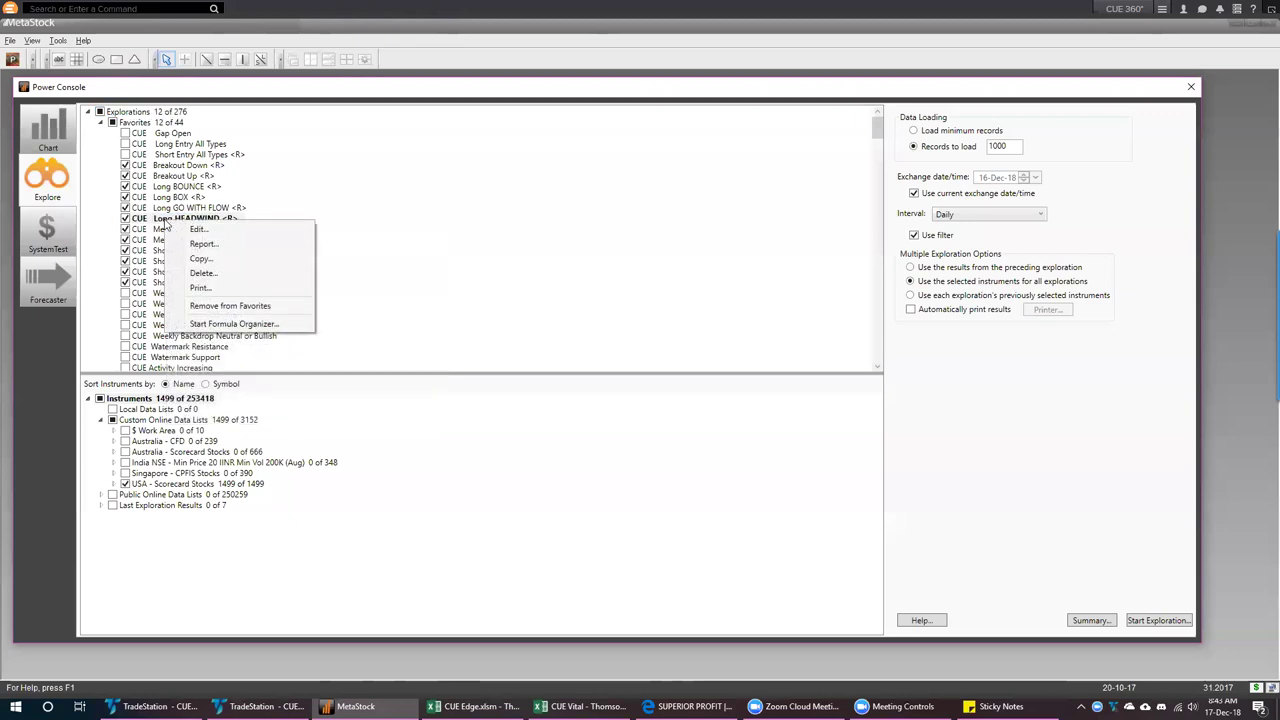
left_click(240, 238)
left_click(243, 223)
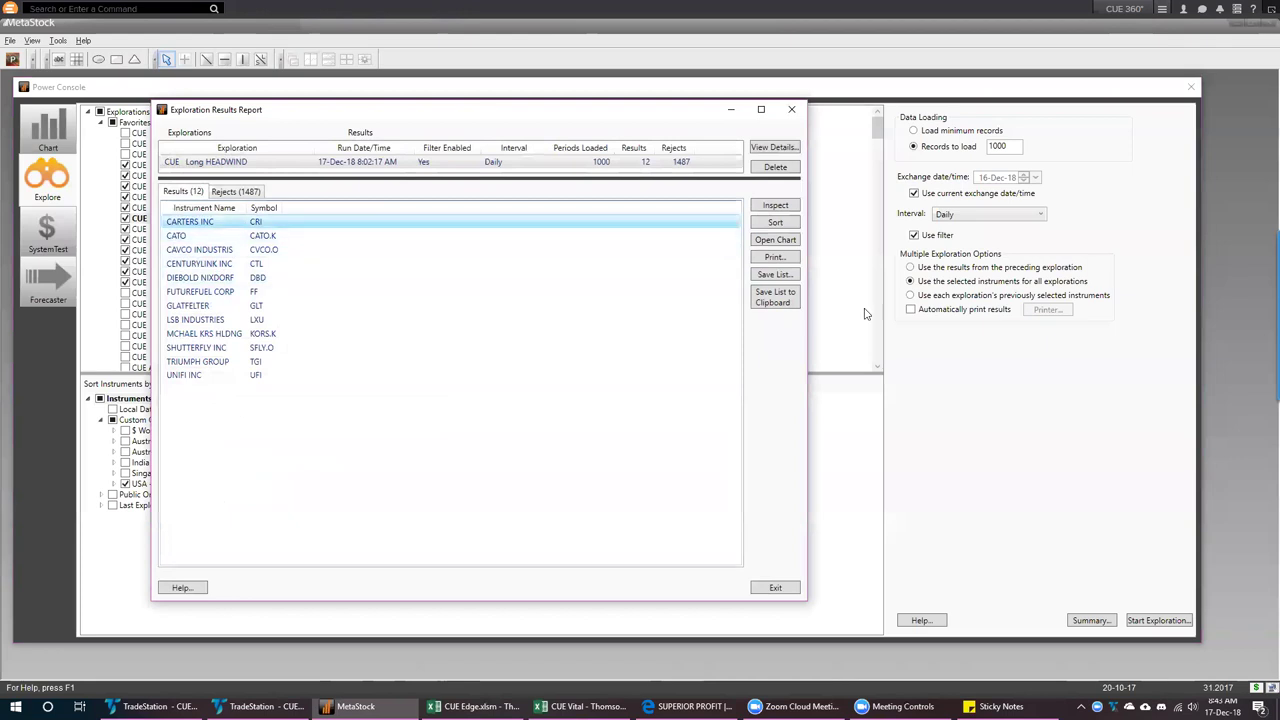
Open the CARTERS INC (CRI) charts from the report and examine the latest daily and weekly bars
left_click(775, 240)
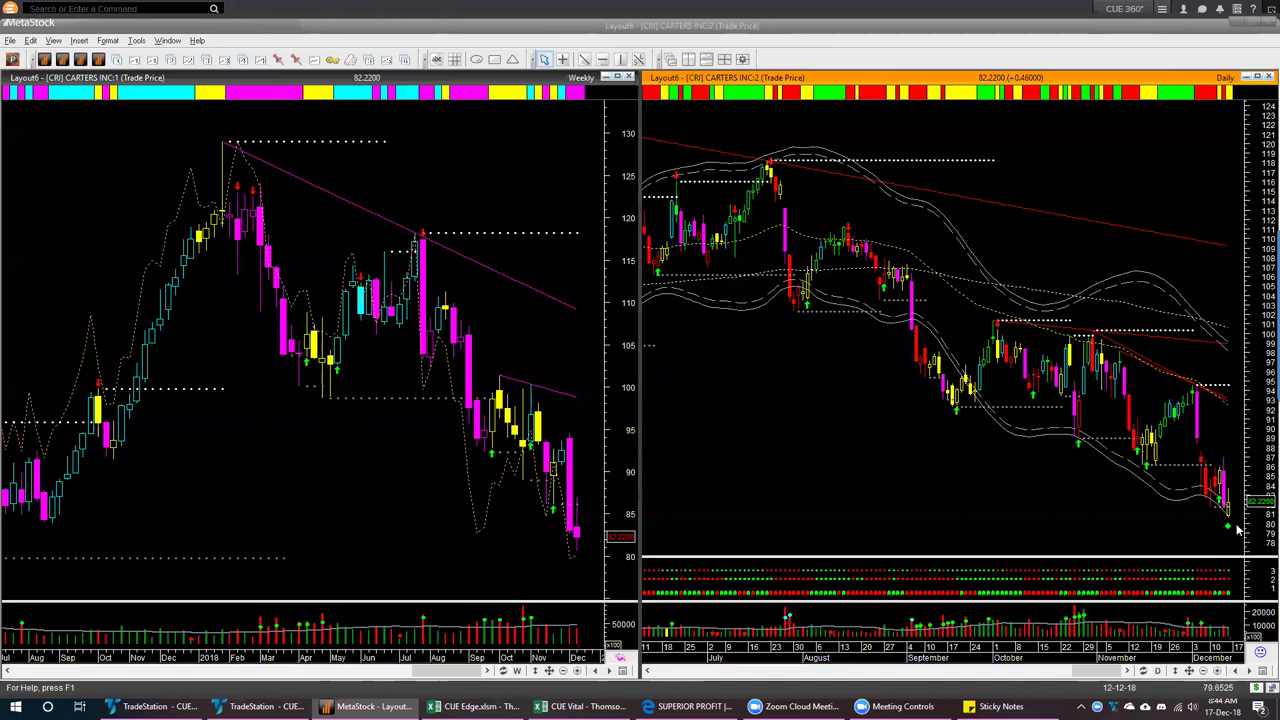
mouse_move(1232, 531)
mouse_move(574, 540)
Review the weekly and daily charts of the remaining Long HEADWIND results one by one, from CATO through UNIFI INC
key("space")
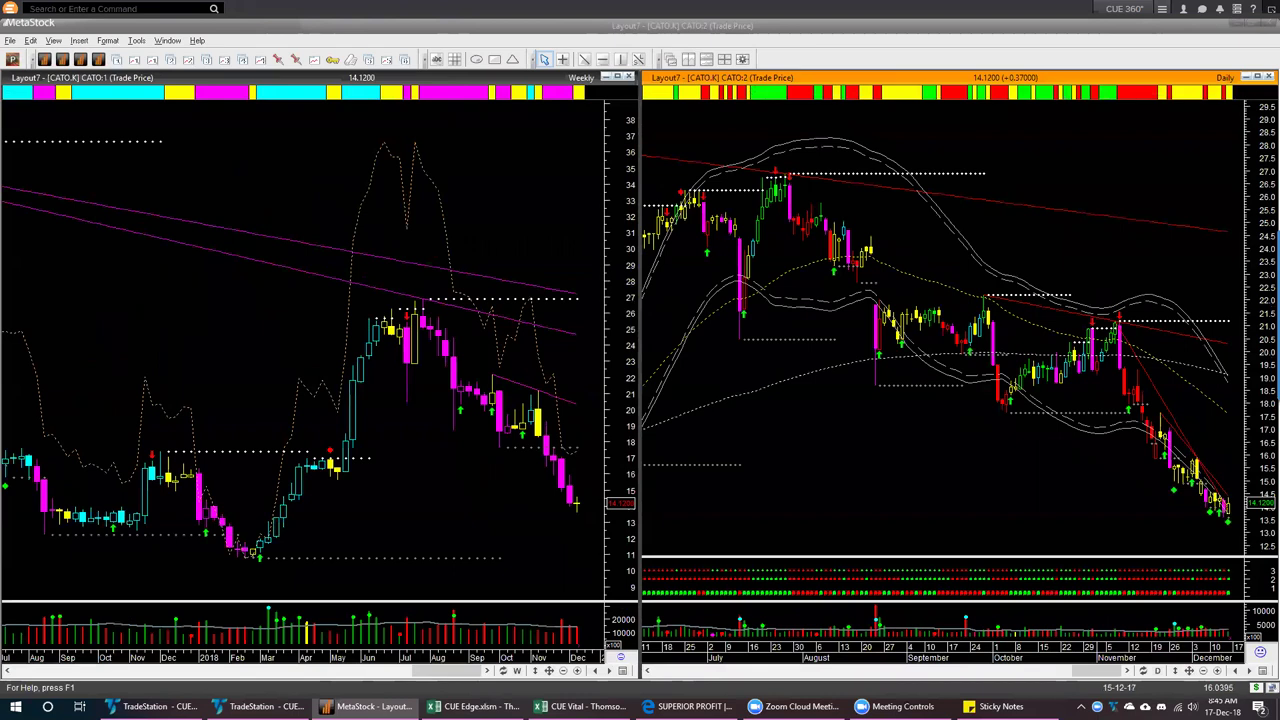
key("space")
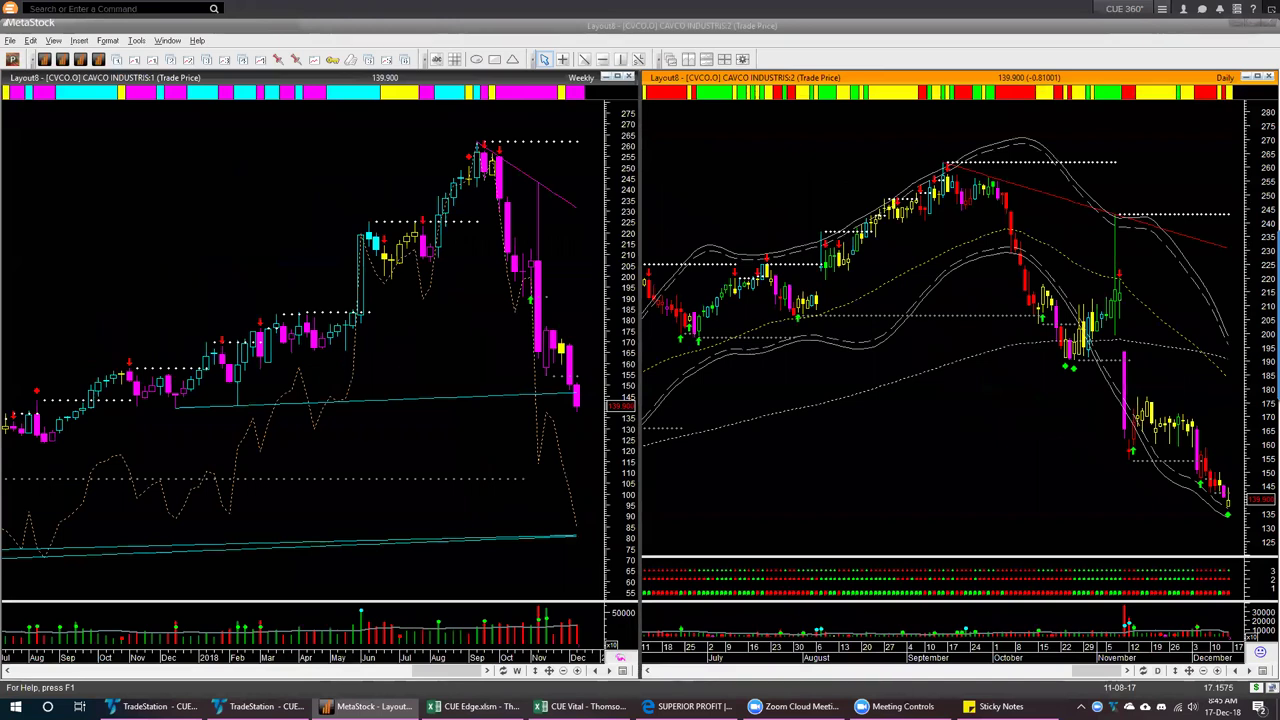
key("Page_Down")
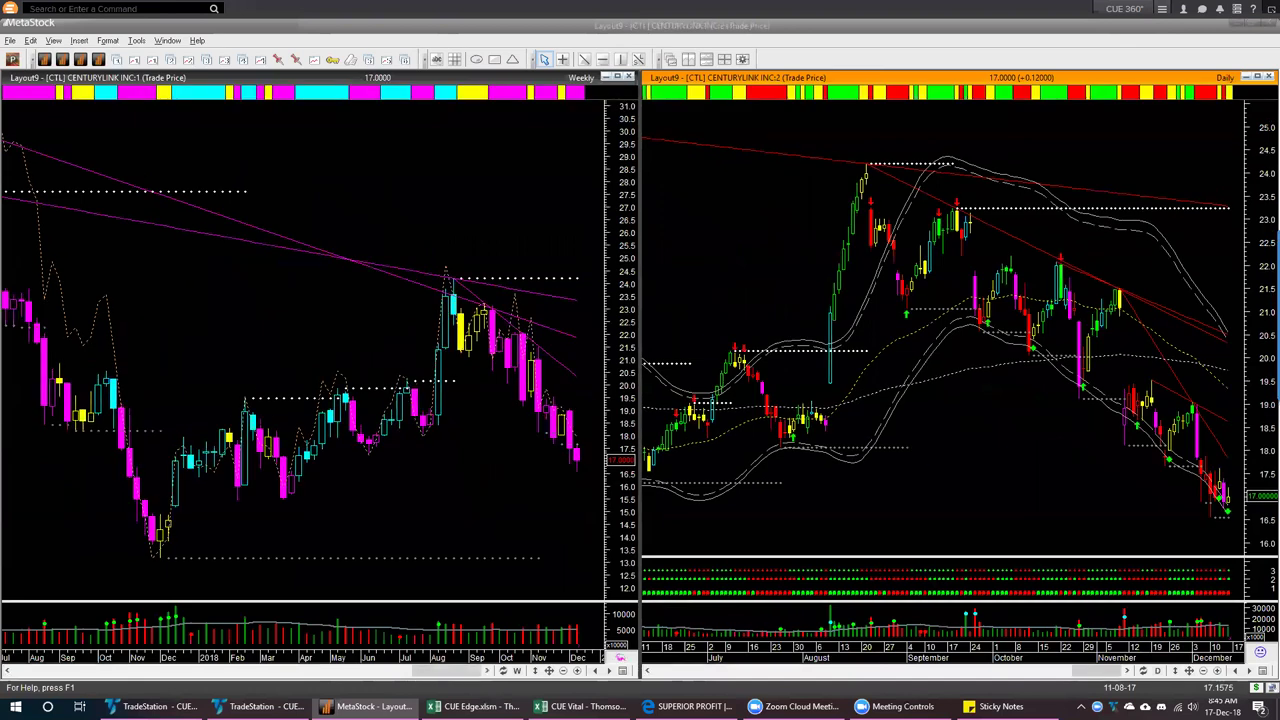
key("Page_Down")
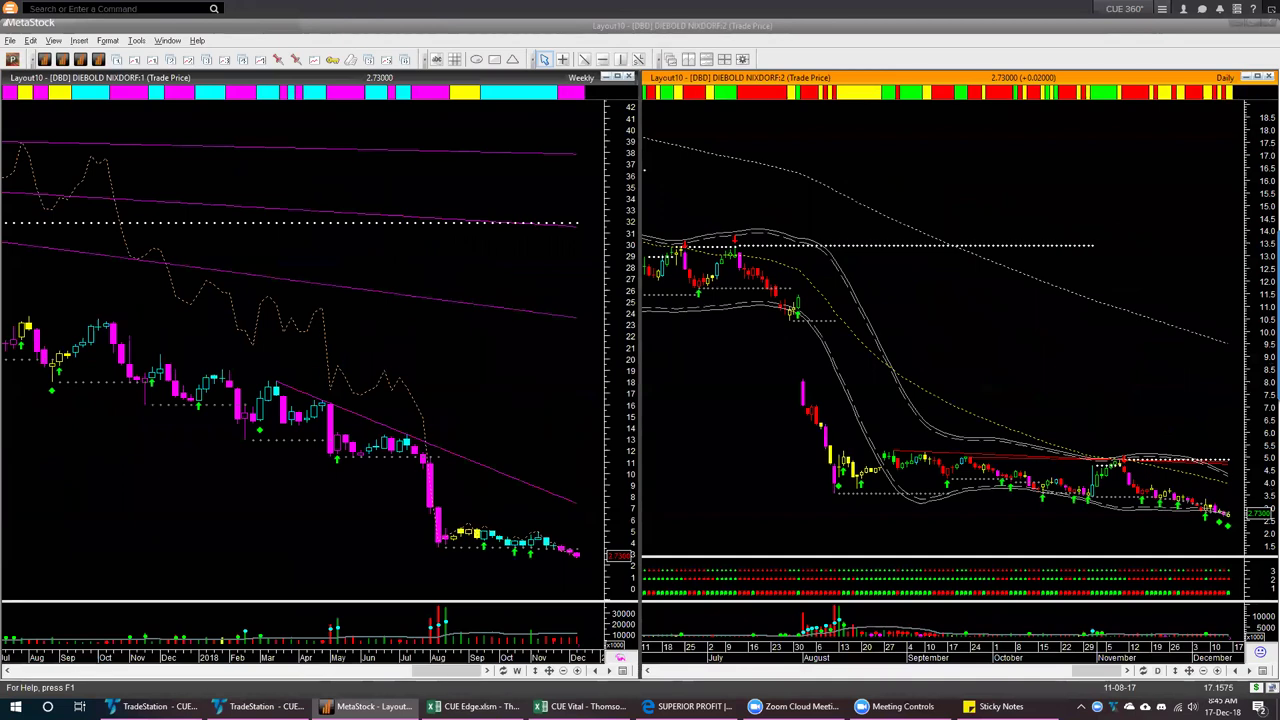
key("Page_Down")
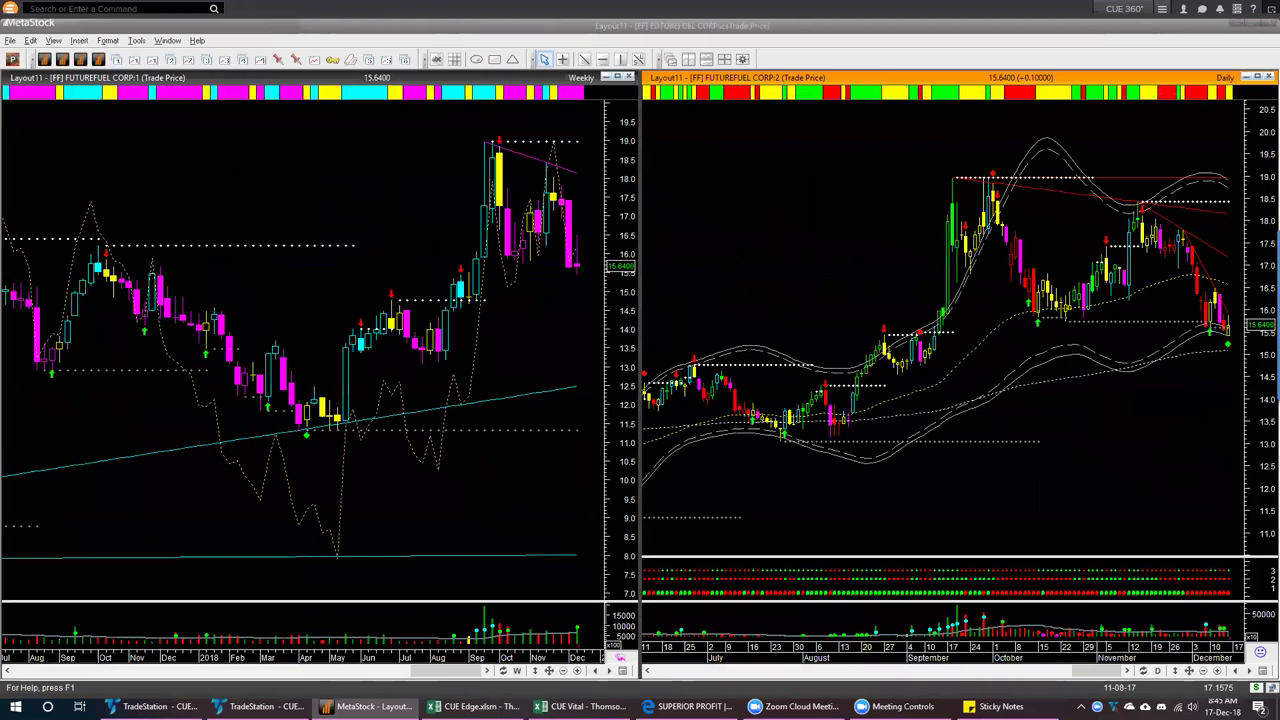
key("Page_Down")
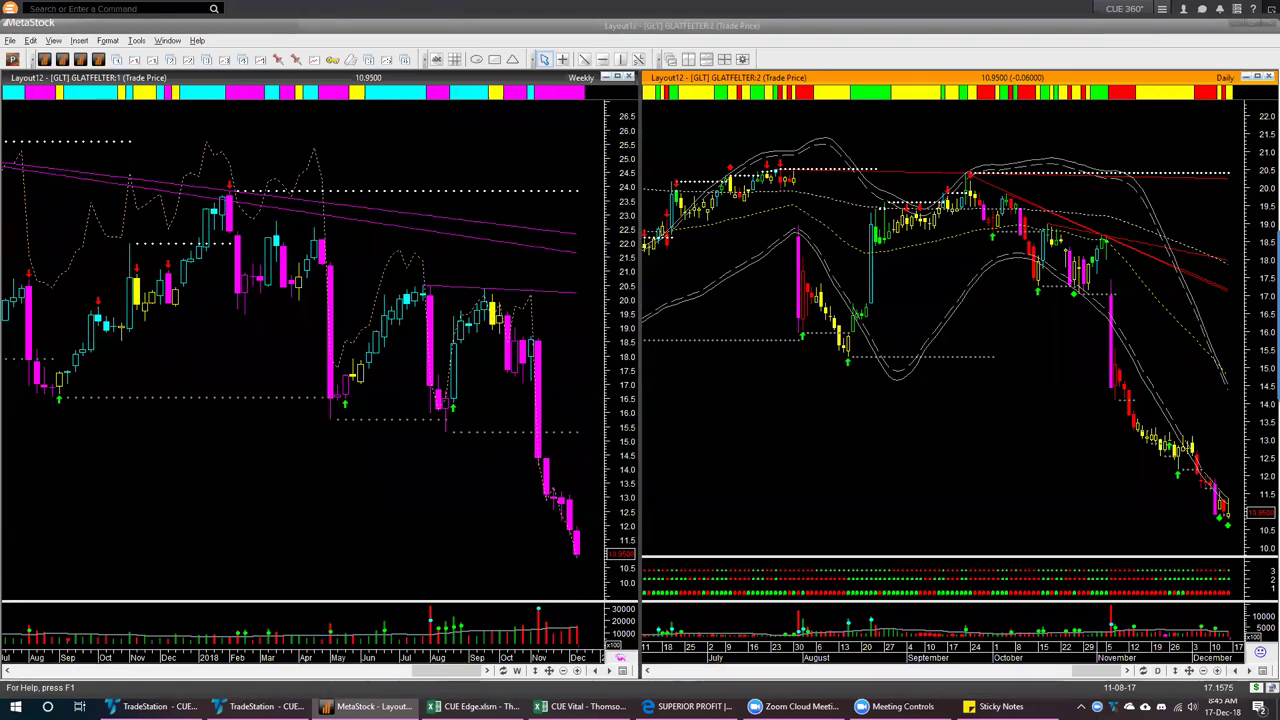
key("Page_Down")
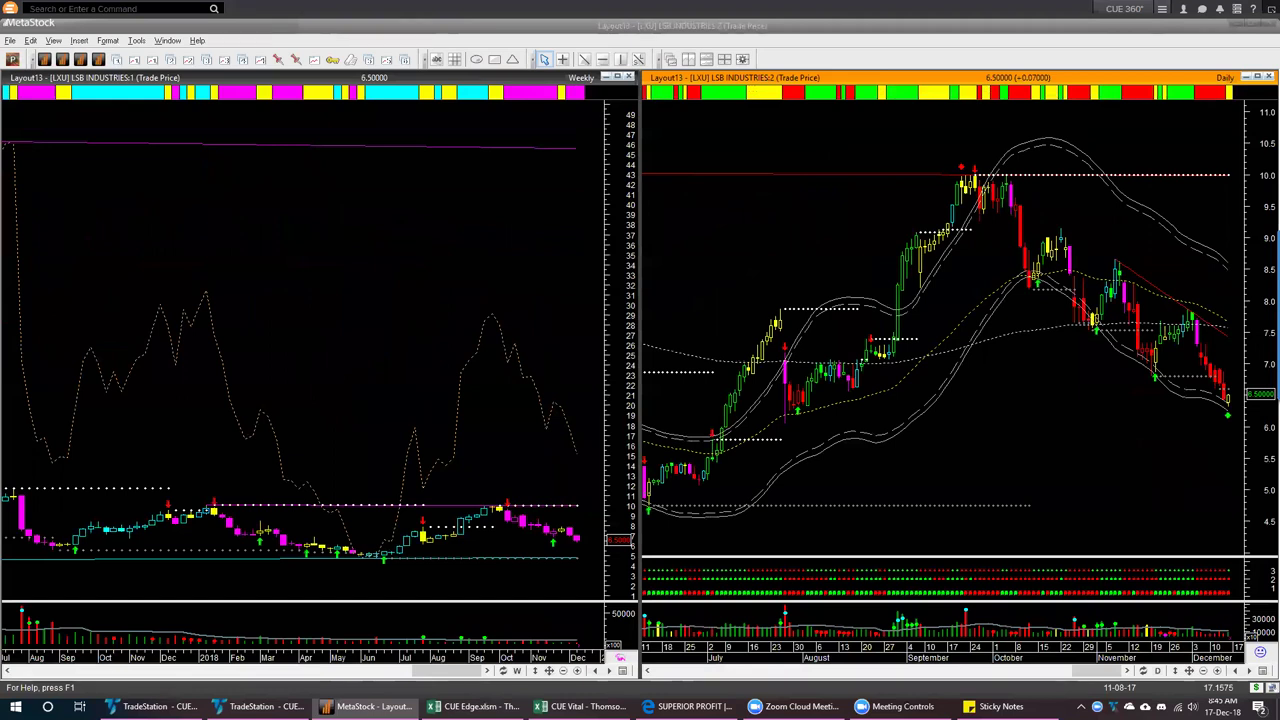
key("Page_Down")
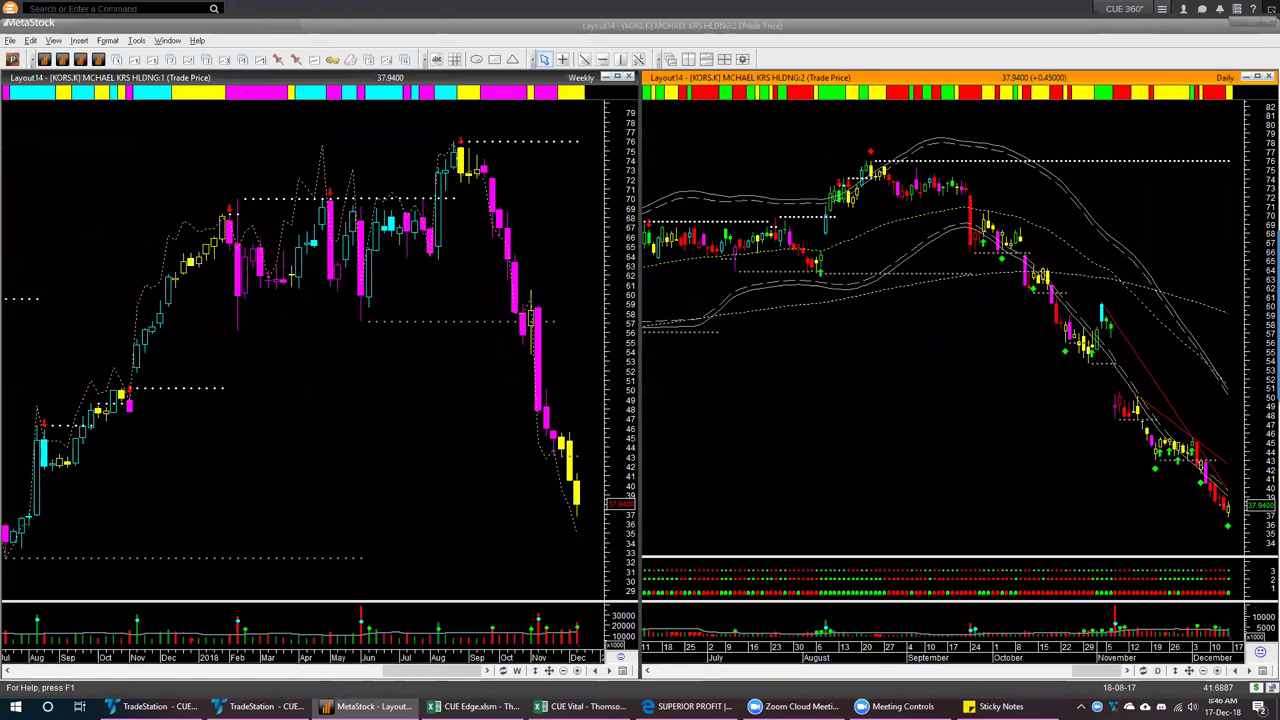
key("Down")
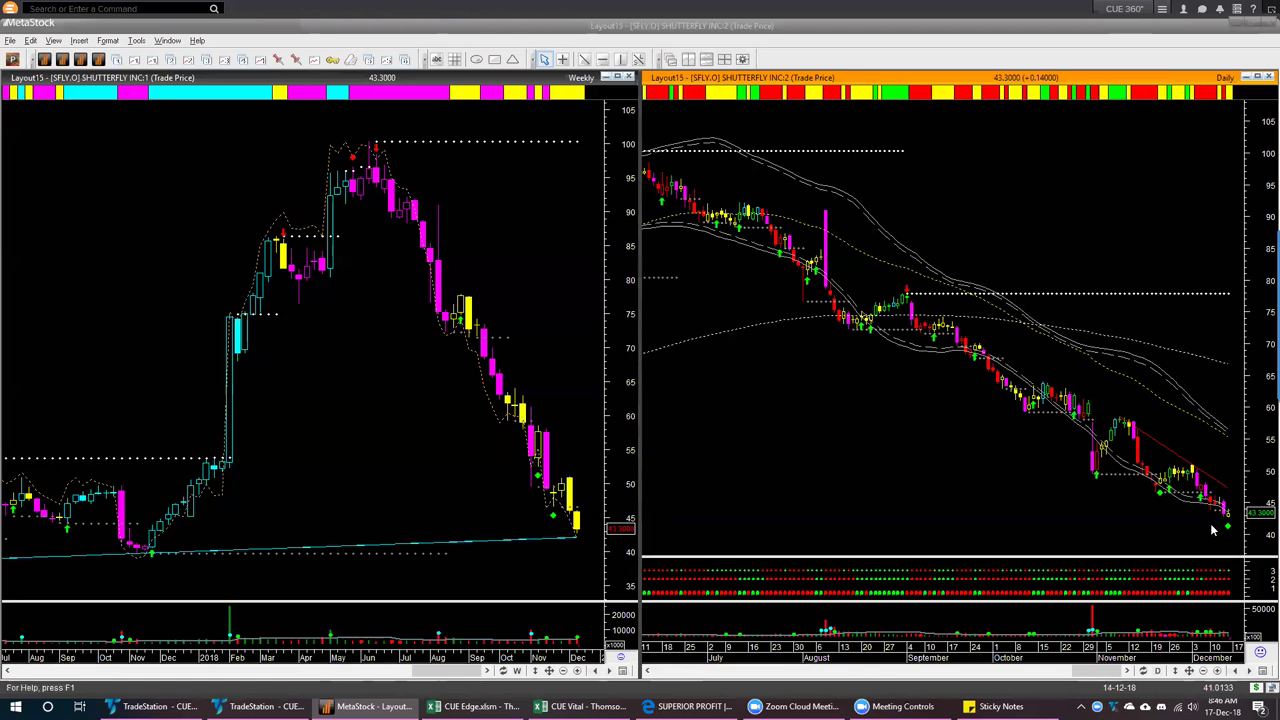
mouse_move(1229, 523)
key("Page_Down")
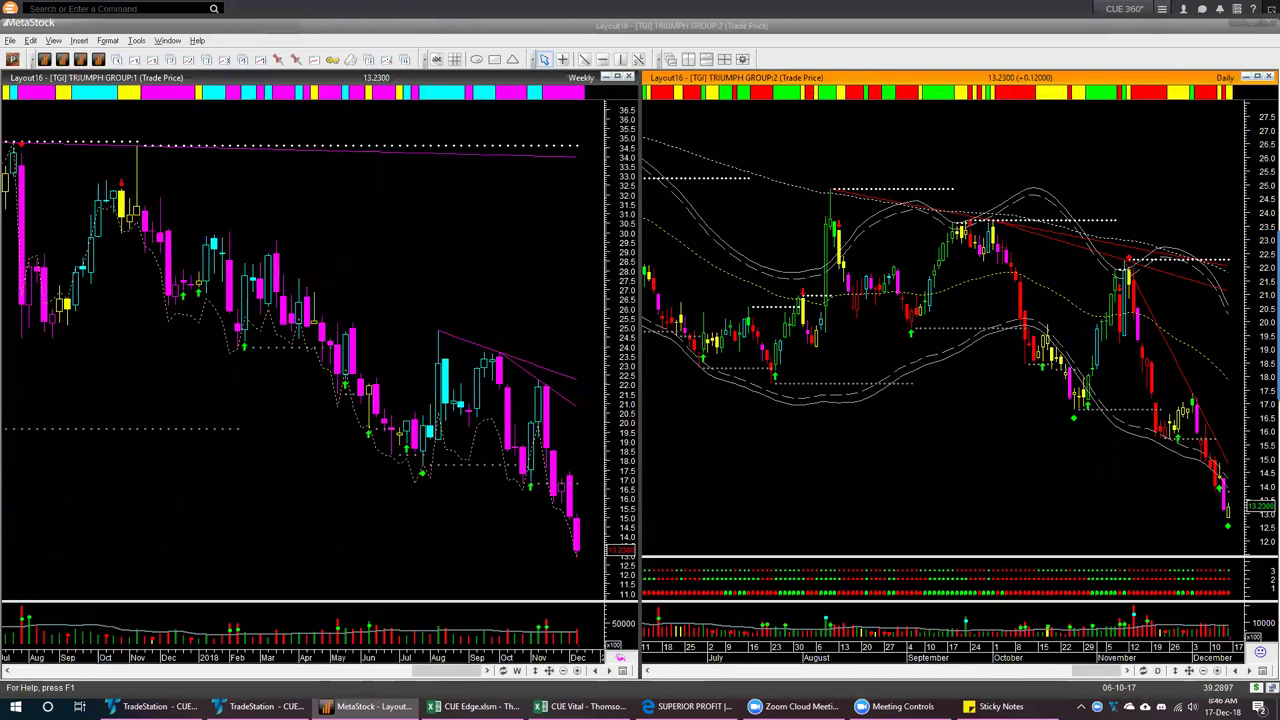
key("Page_Down")
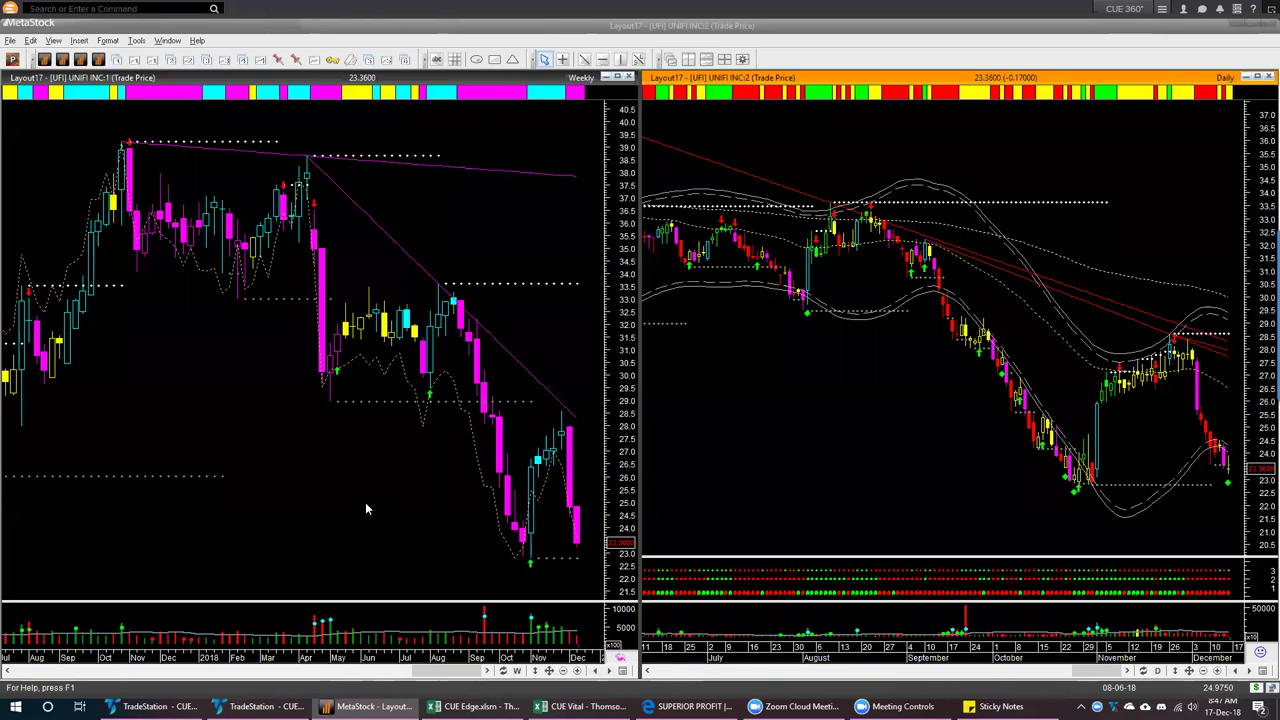
Close all the Long HEADWIND charts together with that exploration's results report
key("alt+f")
key("Down")
key("Down")
key("Down")
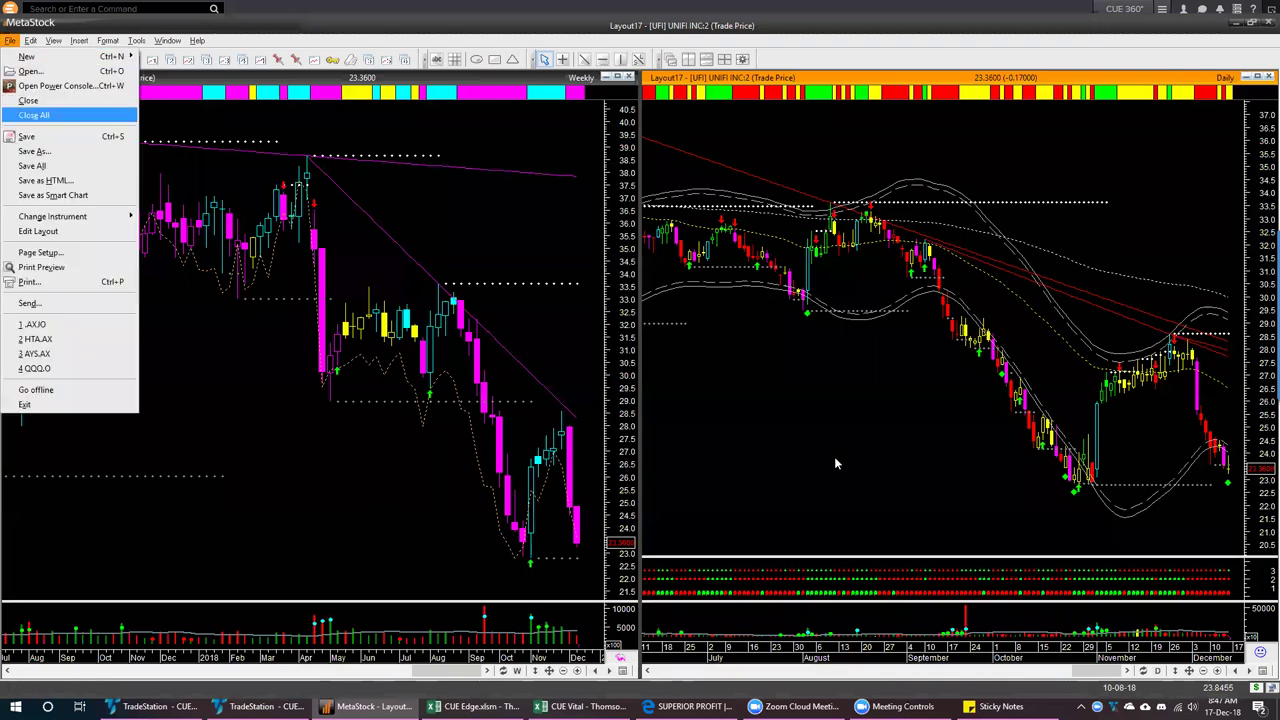
key("Return")
key("Return")
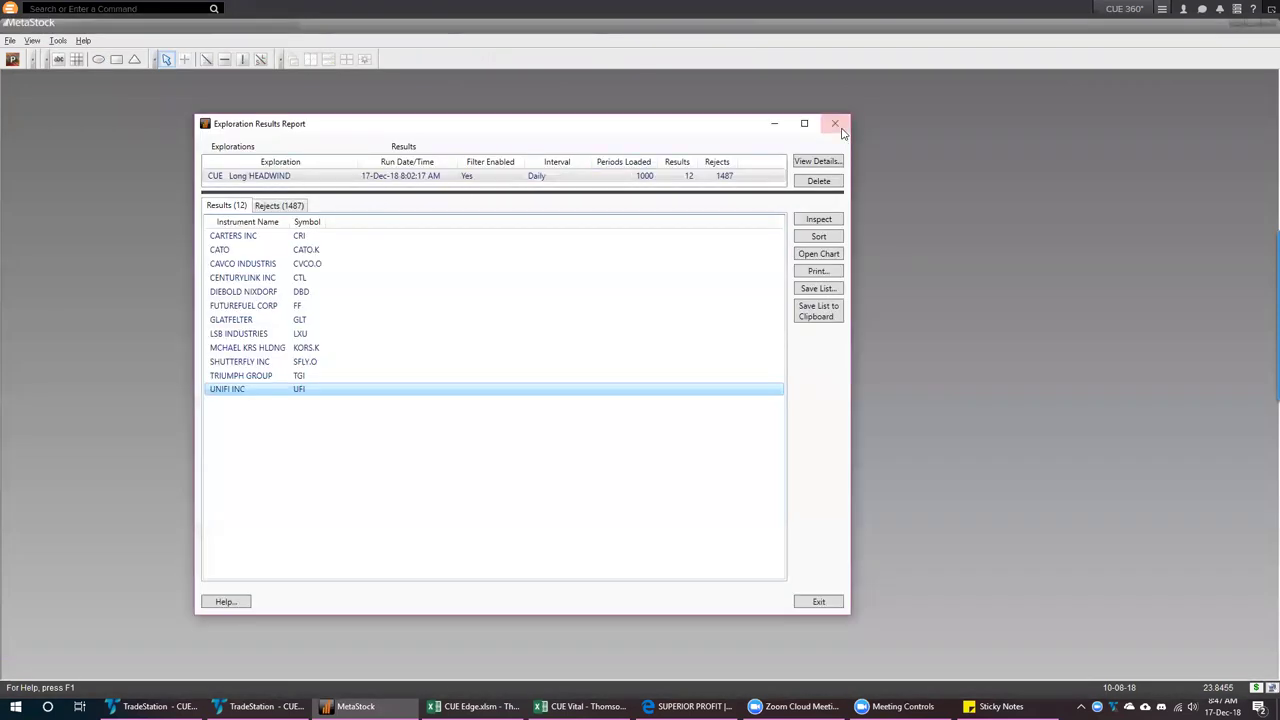
left_click(834, 123)
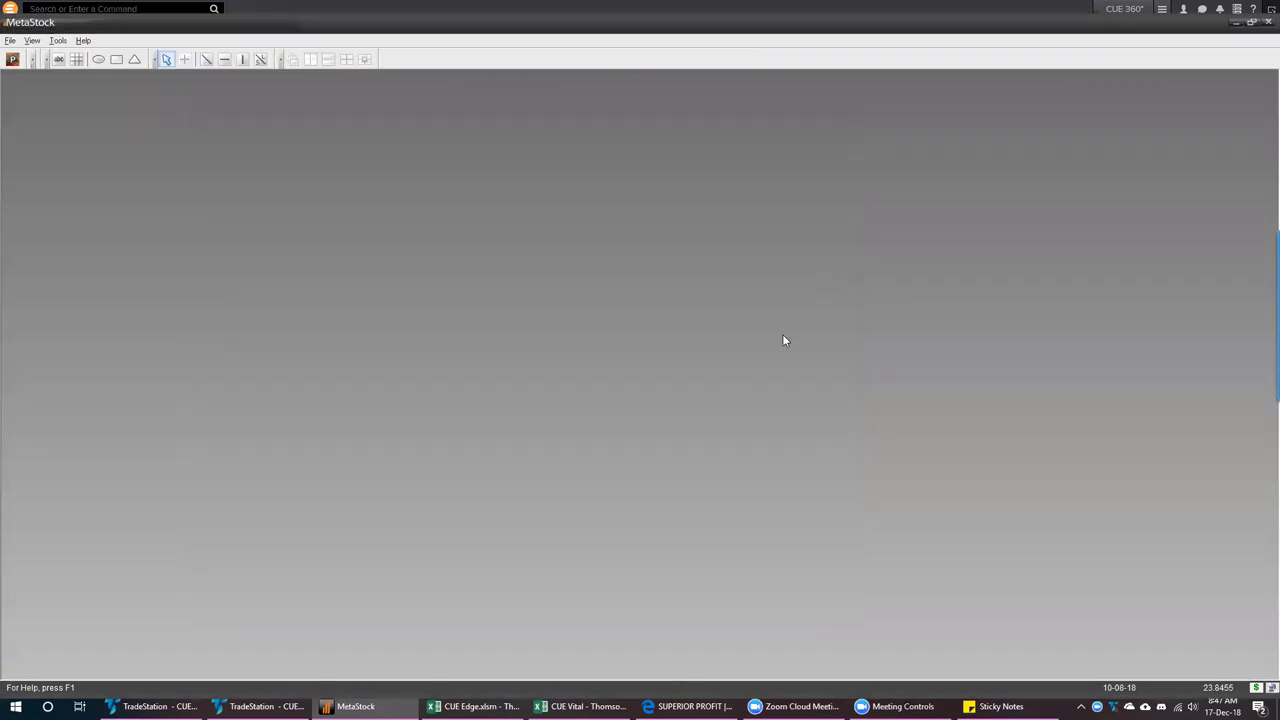
Open the results report for CUE Short HEADWIND and examine the latest bars on the AMER ELEC PWR (AEP) charts
left_click(13, 60)
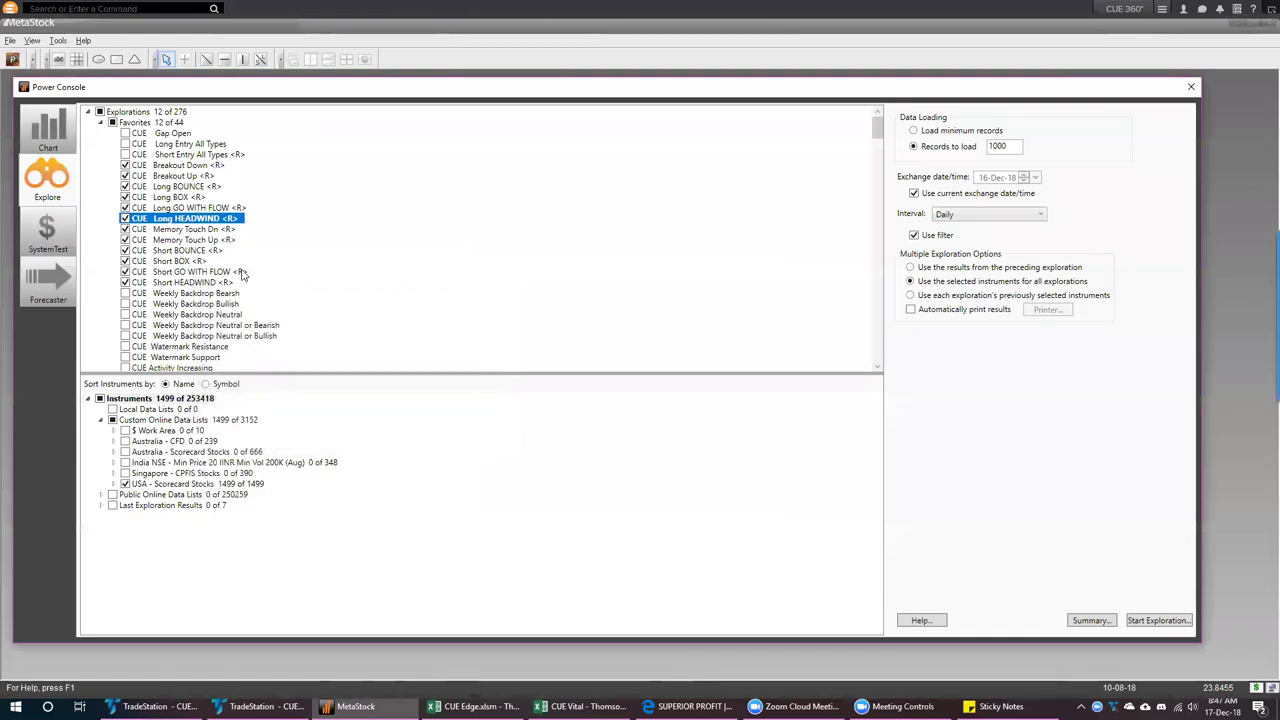
left_click(213, 284)
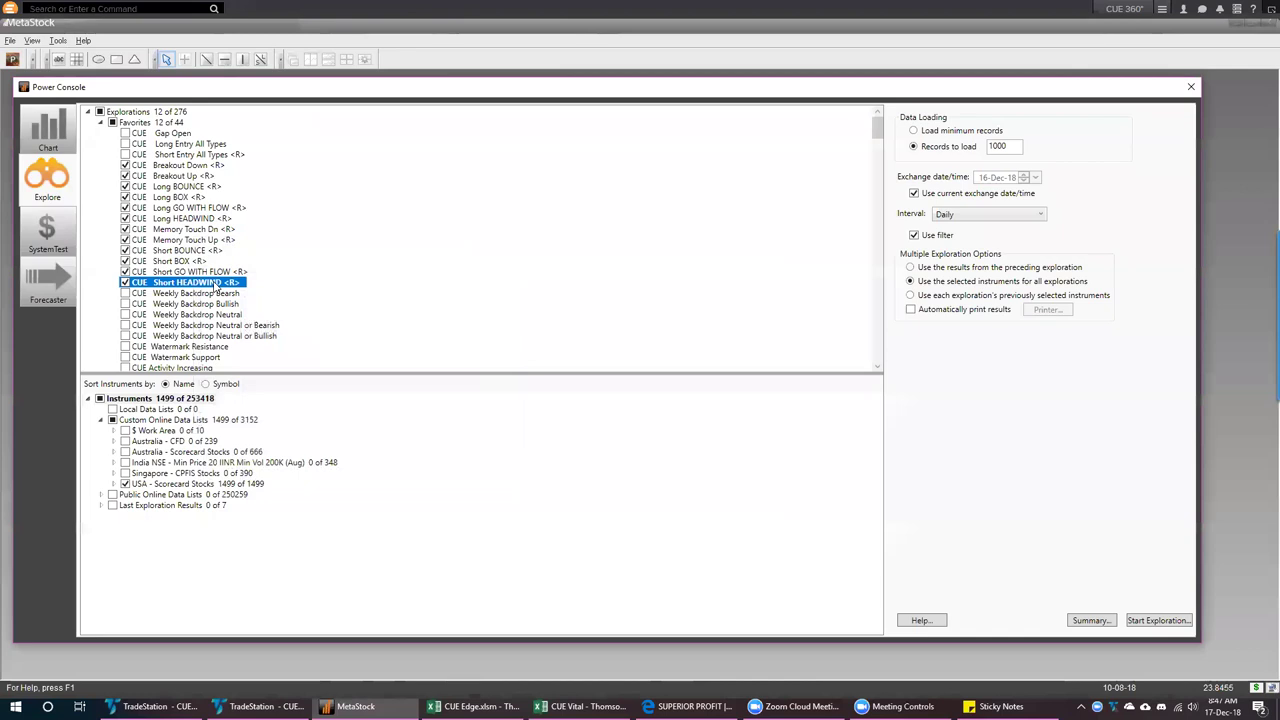
right_click(213, 287)
left_click(244, 307)
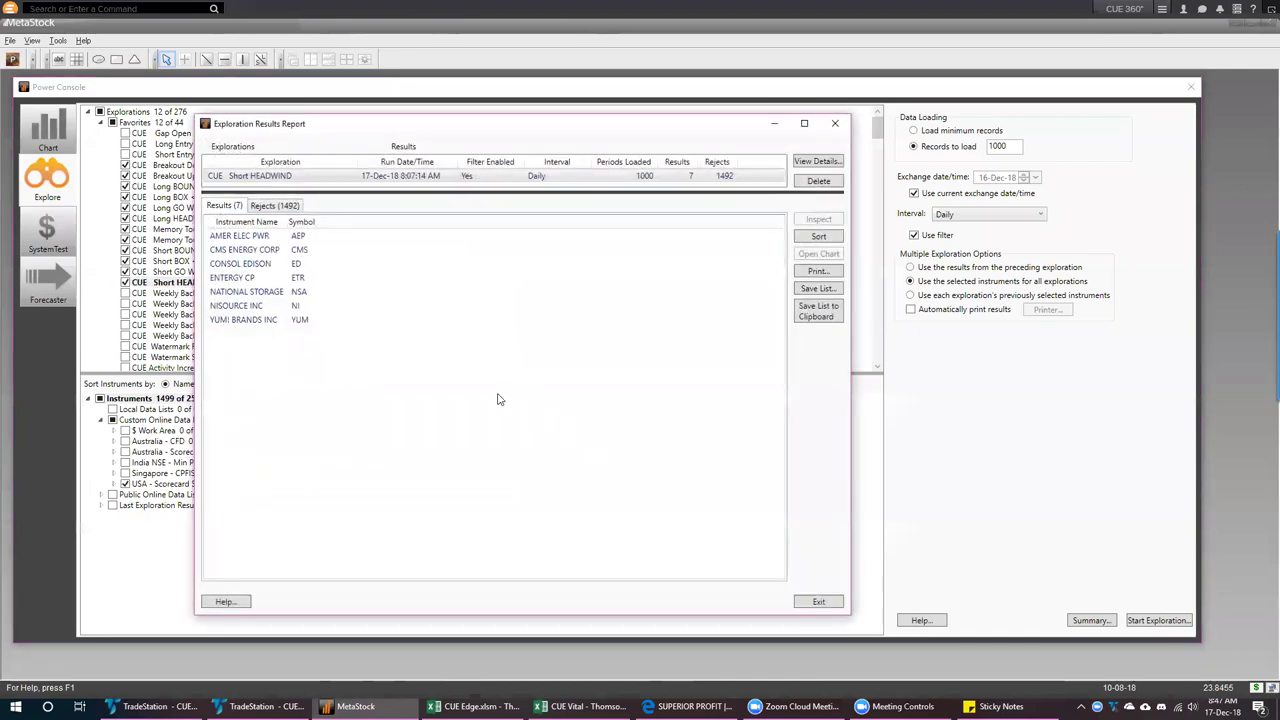
double_click(317, 238)
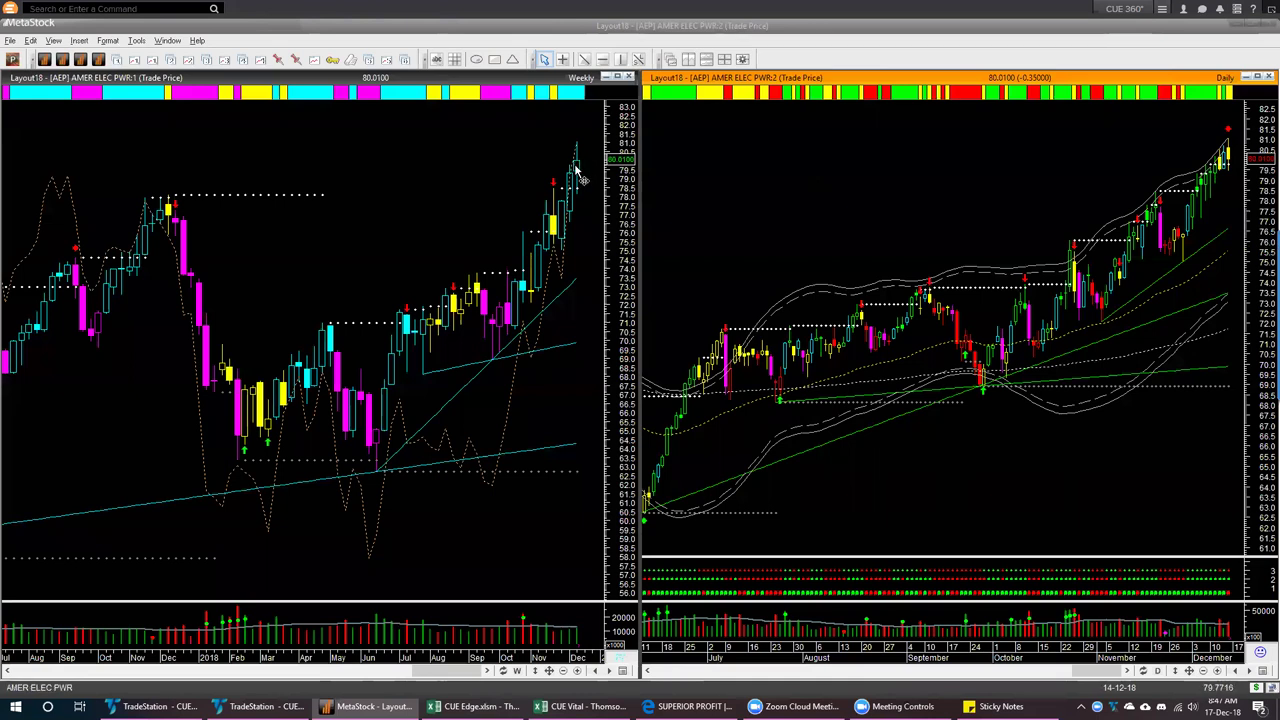
mouse_move(580, 174)
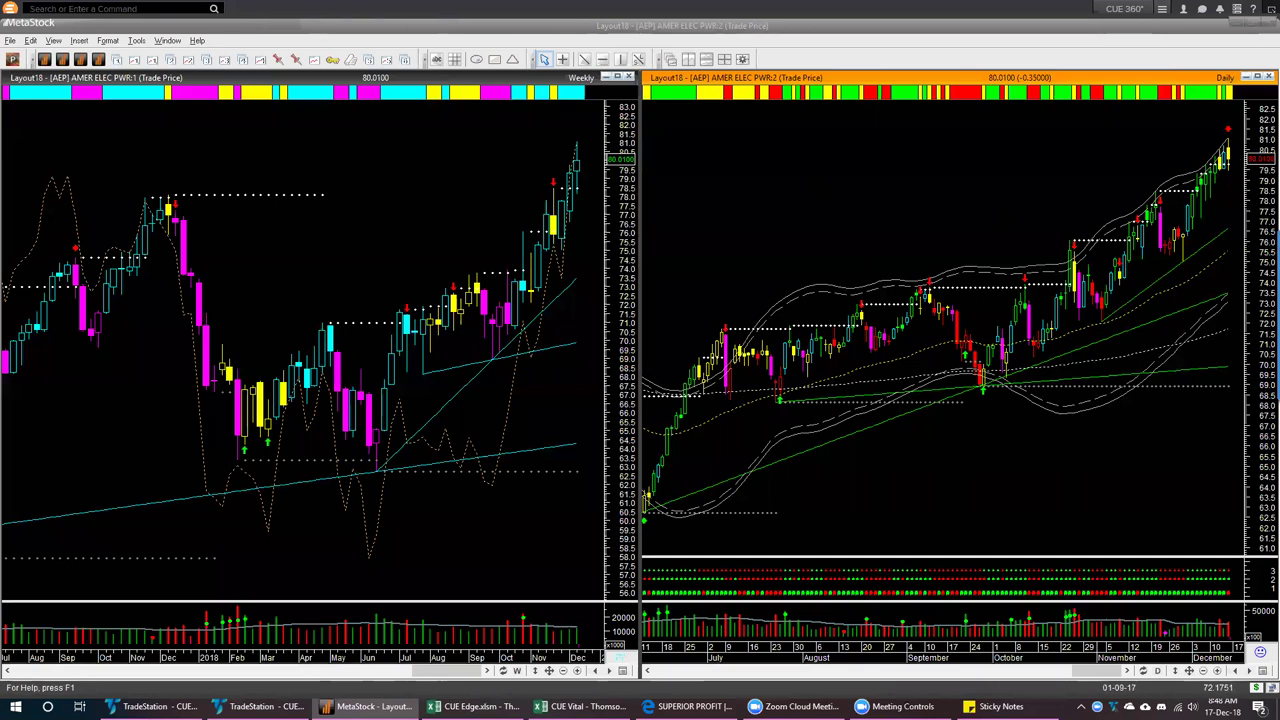
Review the weekly and daily charts of the remaining Short HEADWIND results one by one, from CMS ENERGY CORP through YUM! BRANDS INC
key("ctrl+Tab")
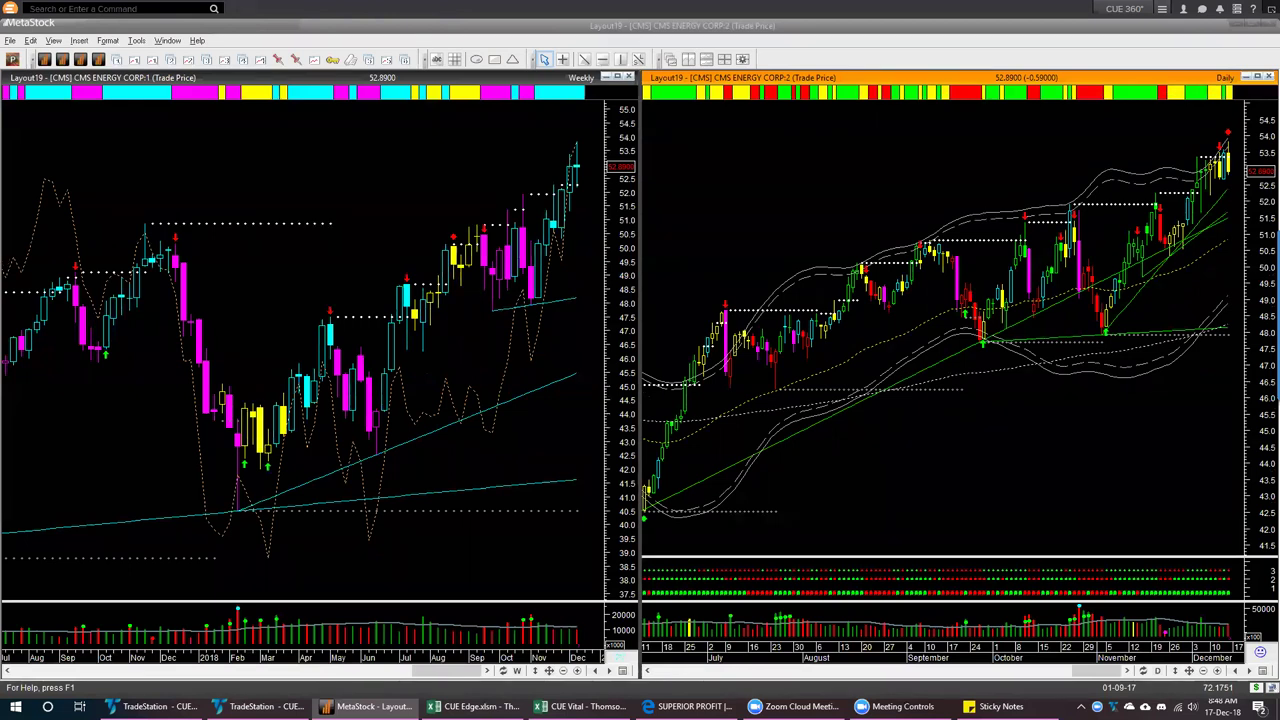
key("ctrl+Tab")
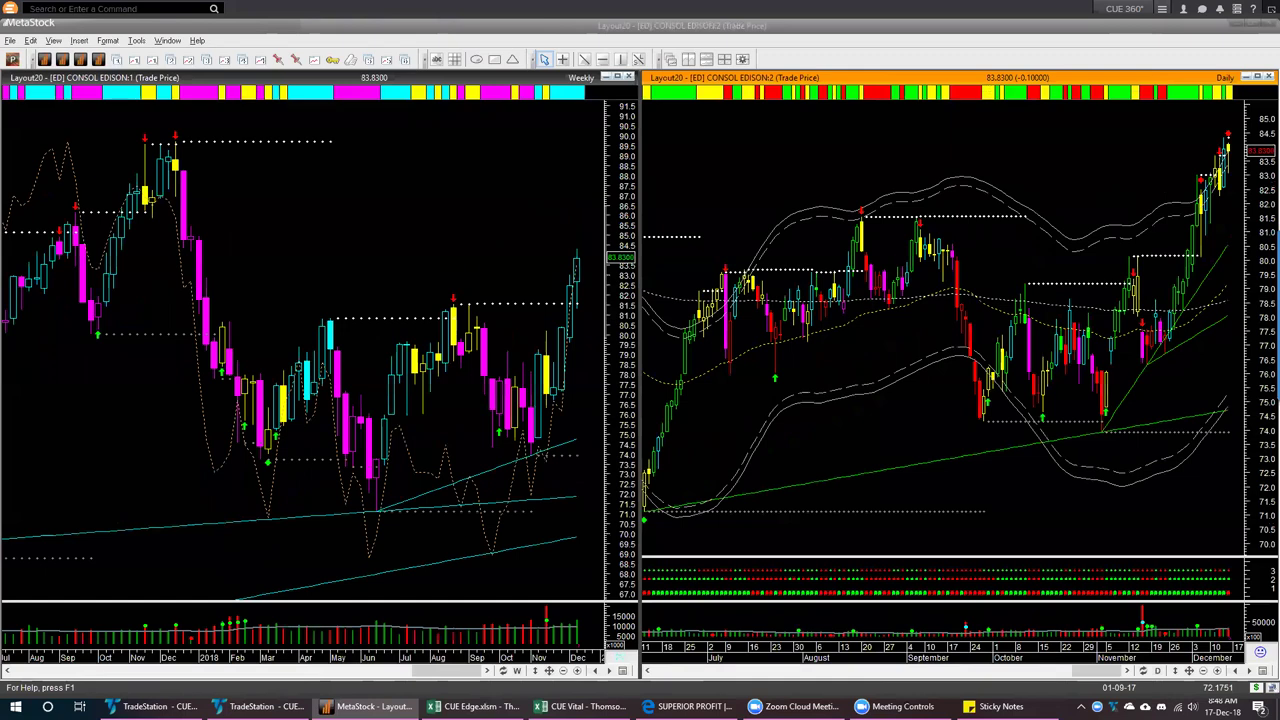
key("ctrl+Tab")
key("ctrl+Tab")
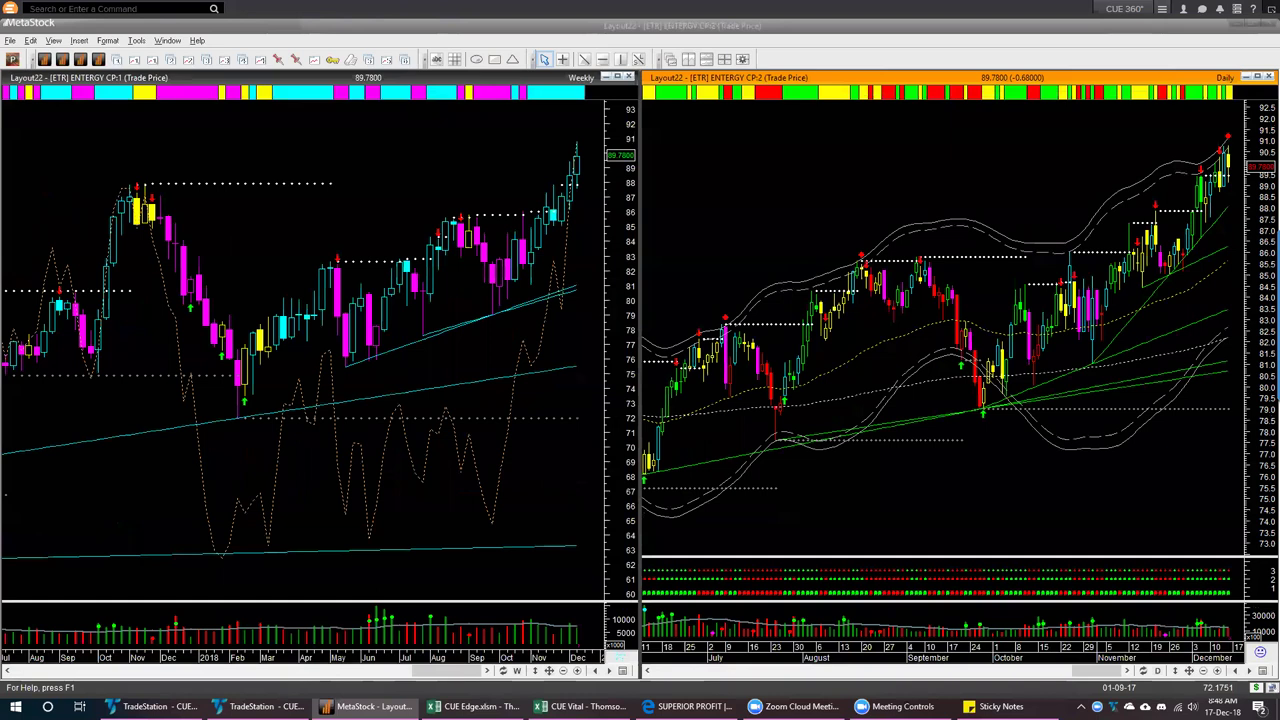
key("ctrl+Tab")
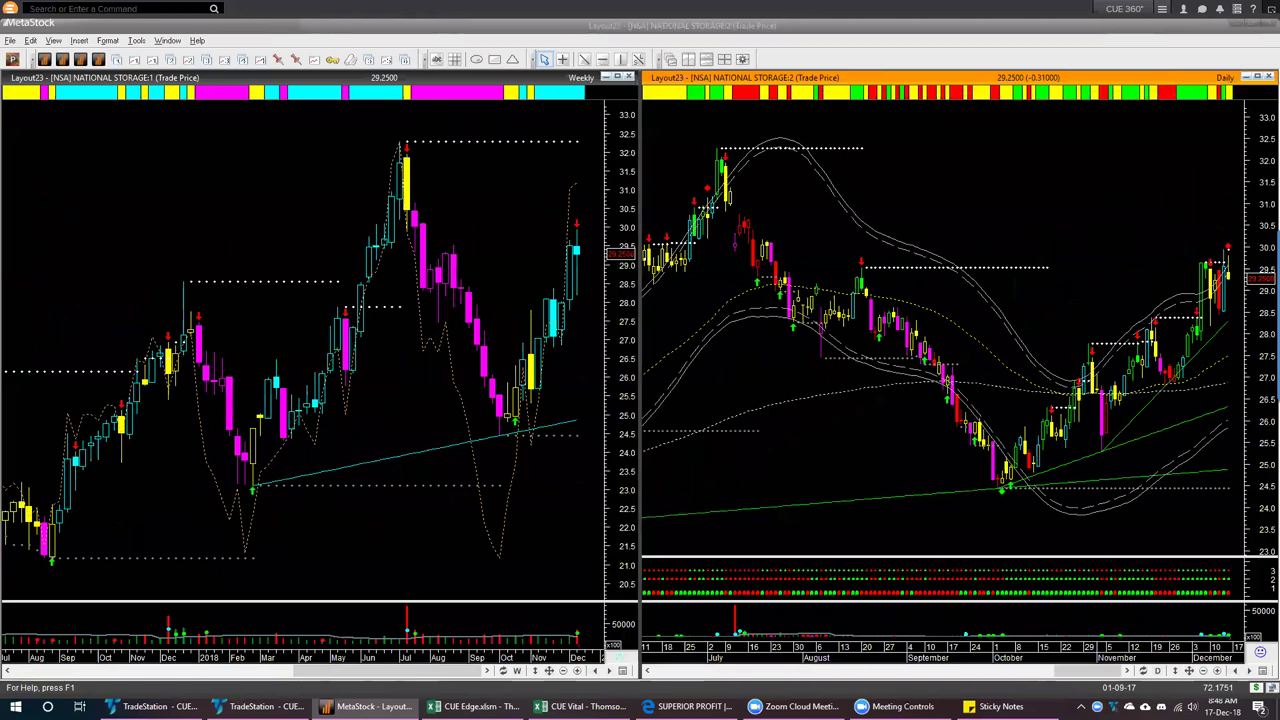
key("Page_Down")
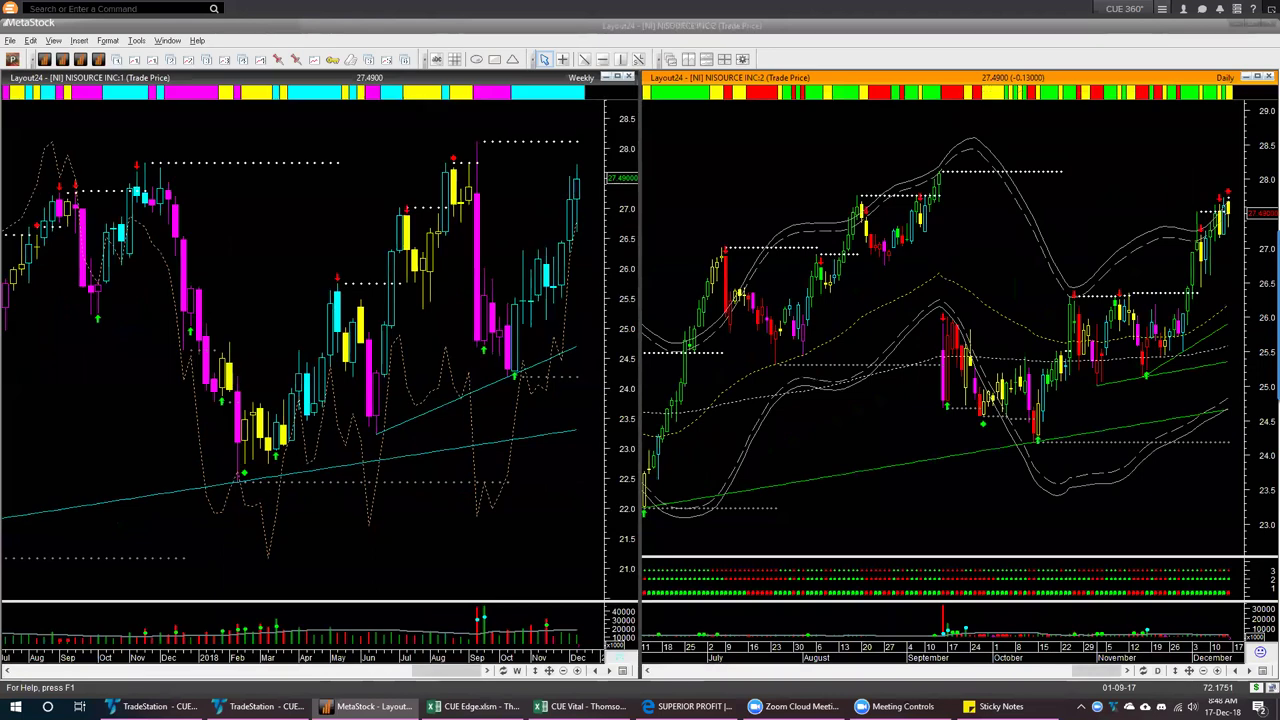
key("Page_Down")
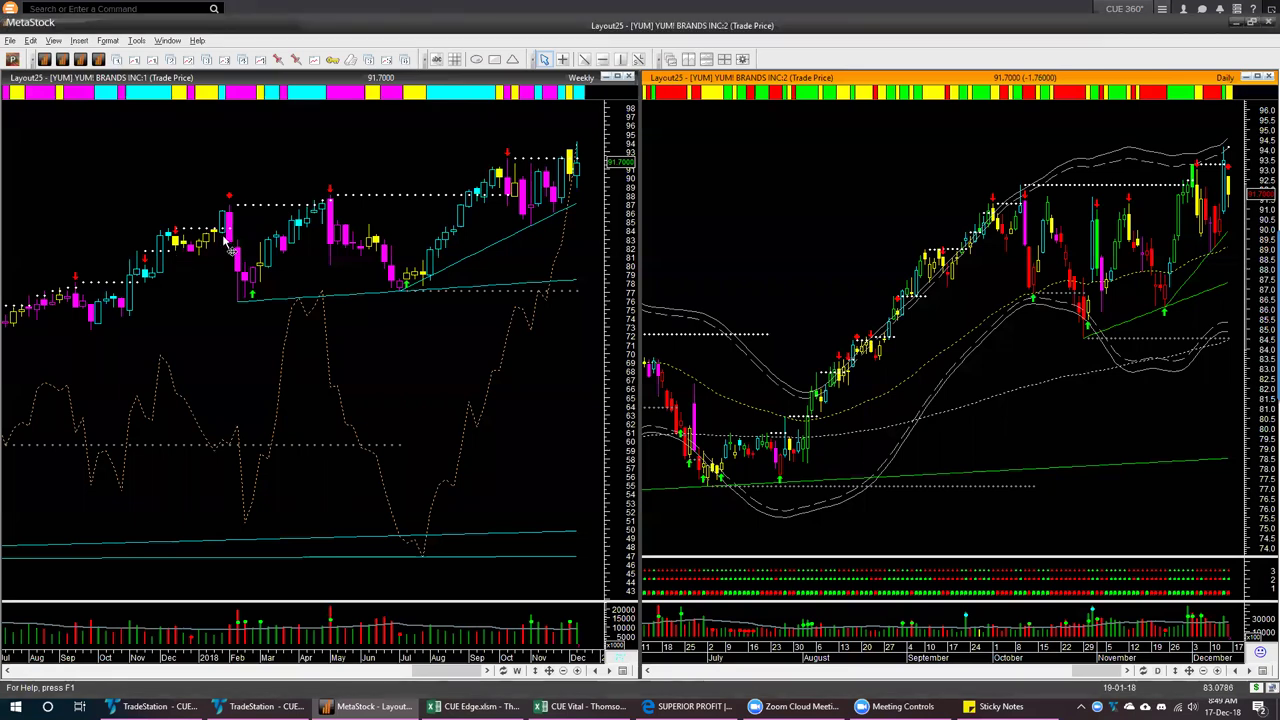
Close all the Short HEADWIND chart layouts together with that exploration's results report, leaving the MetaStock workspace empty
left_click(204, 149)
key("alt+f")
key("c")
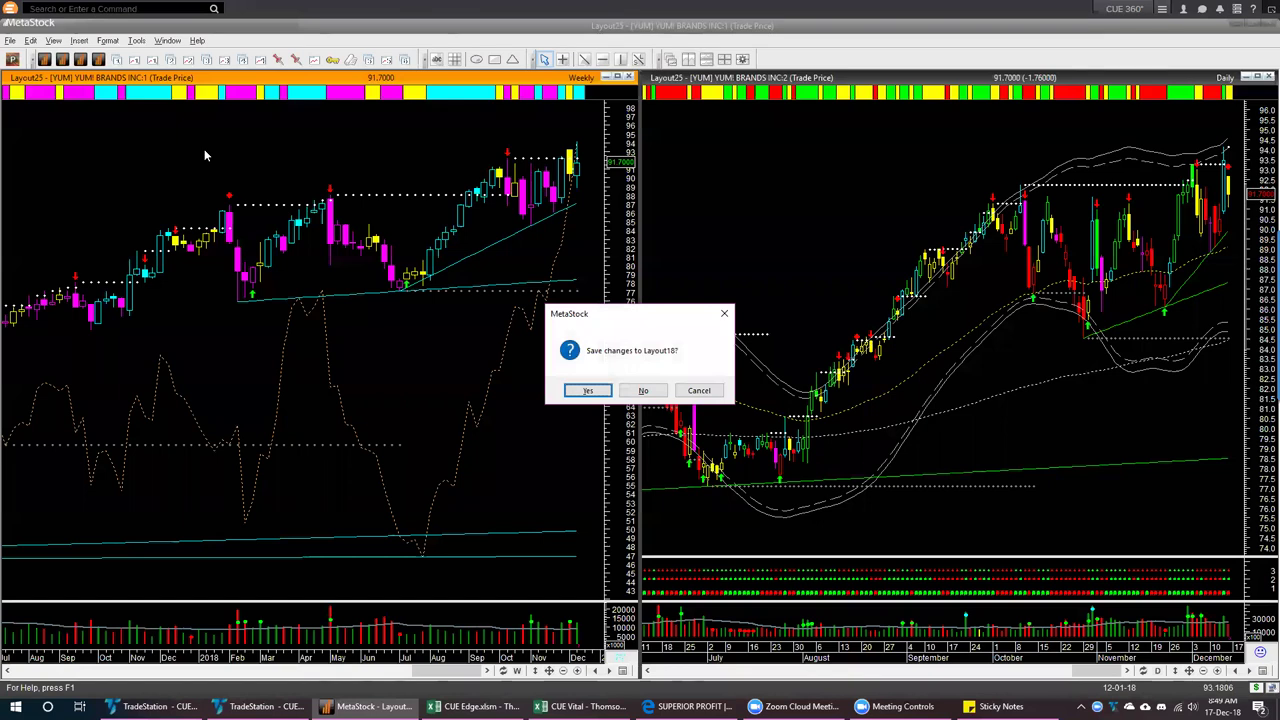
key("Escape")
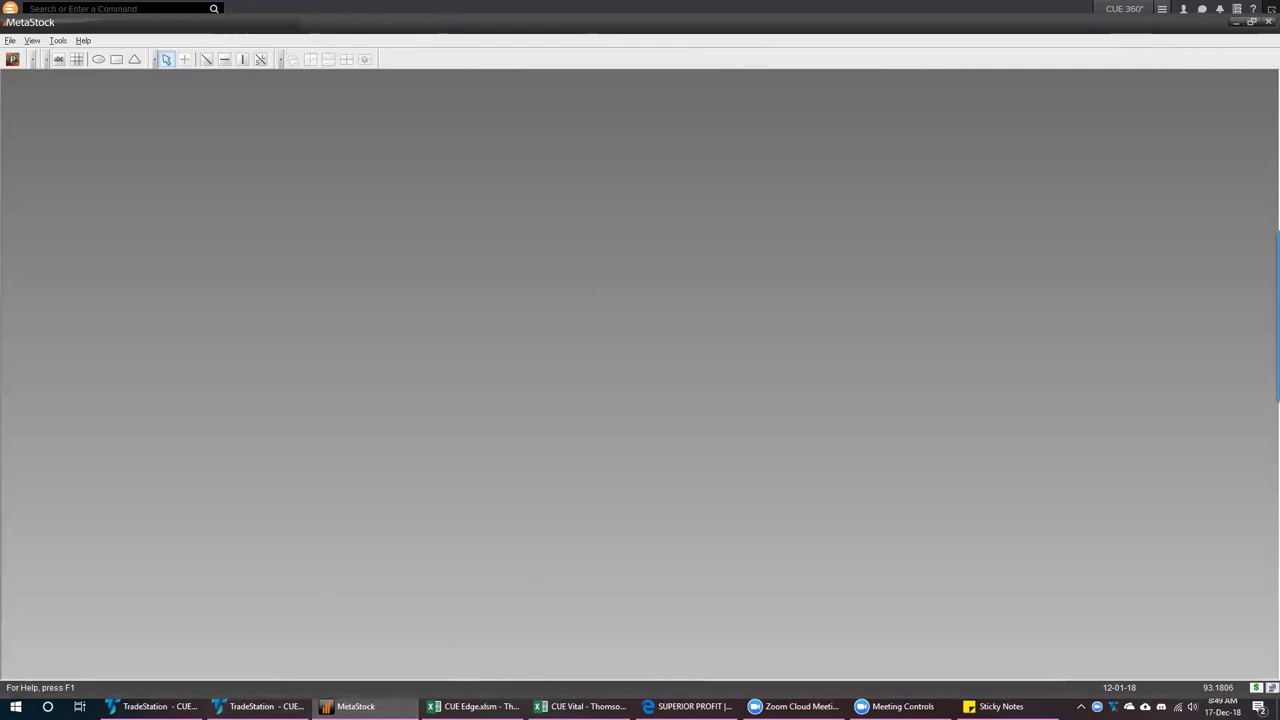
Switch to the CUE Edge workbook and select the price cells of all Worst Performing Growth Stocks on the INSIGHT sheet
key("alt+Tab")
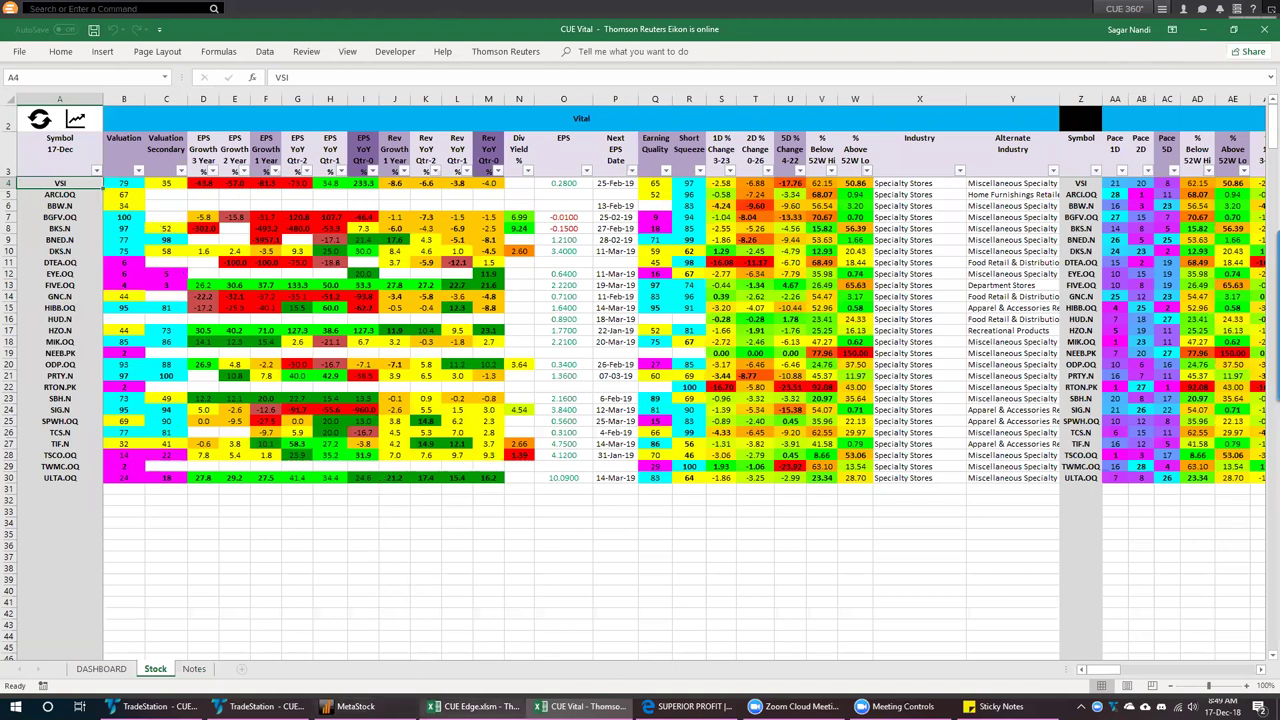
left_click(517, 532)
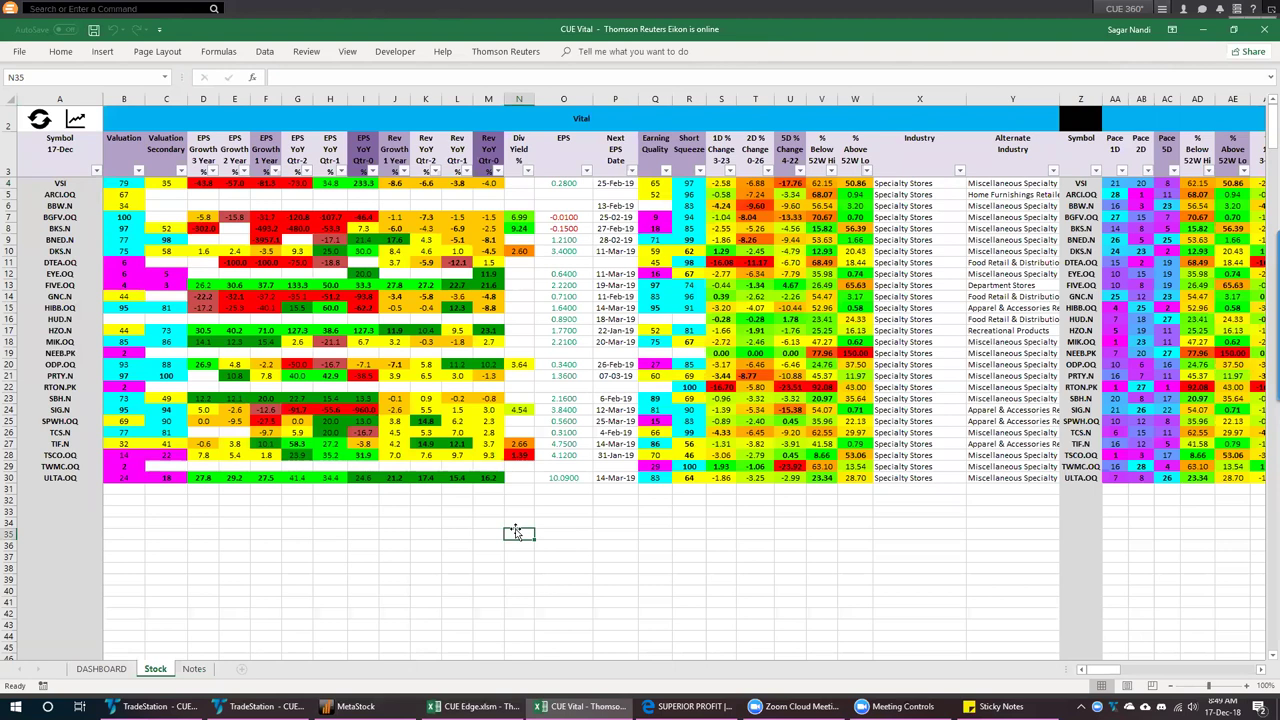
left_click(475, 706)
left_click(170, 143)
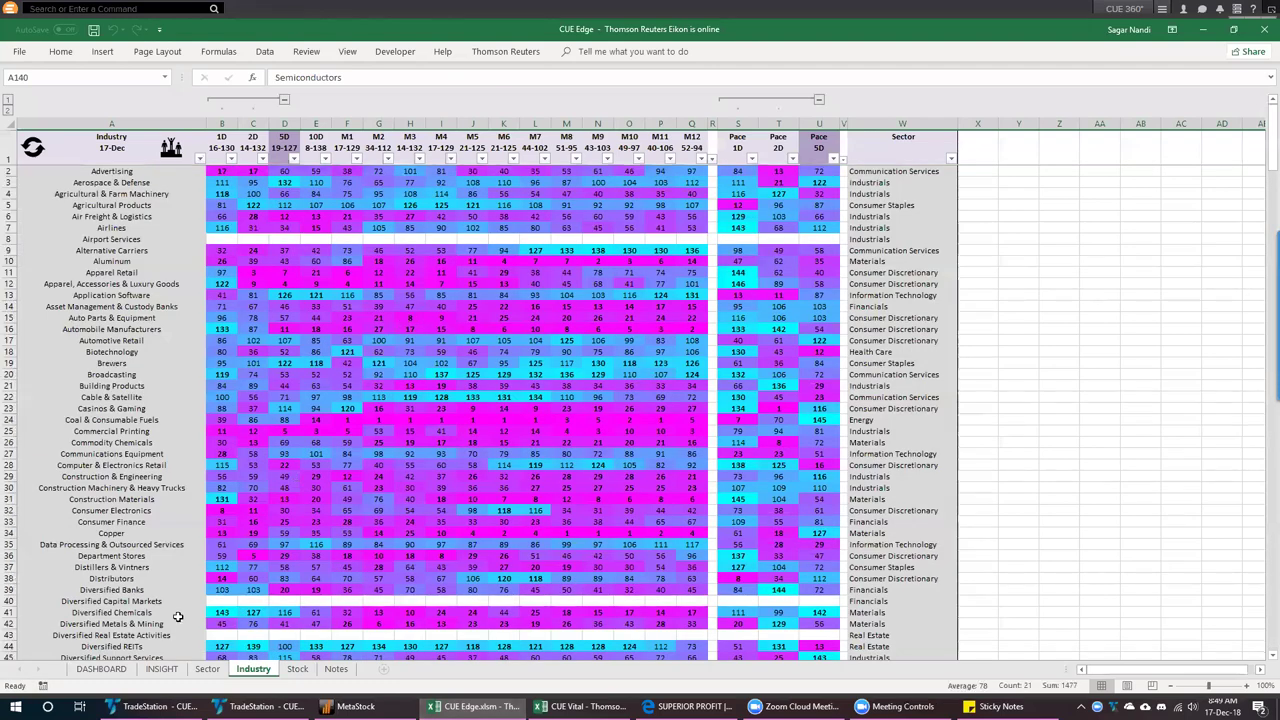
left_click(162, 668)
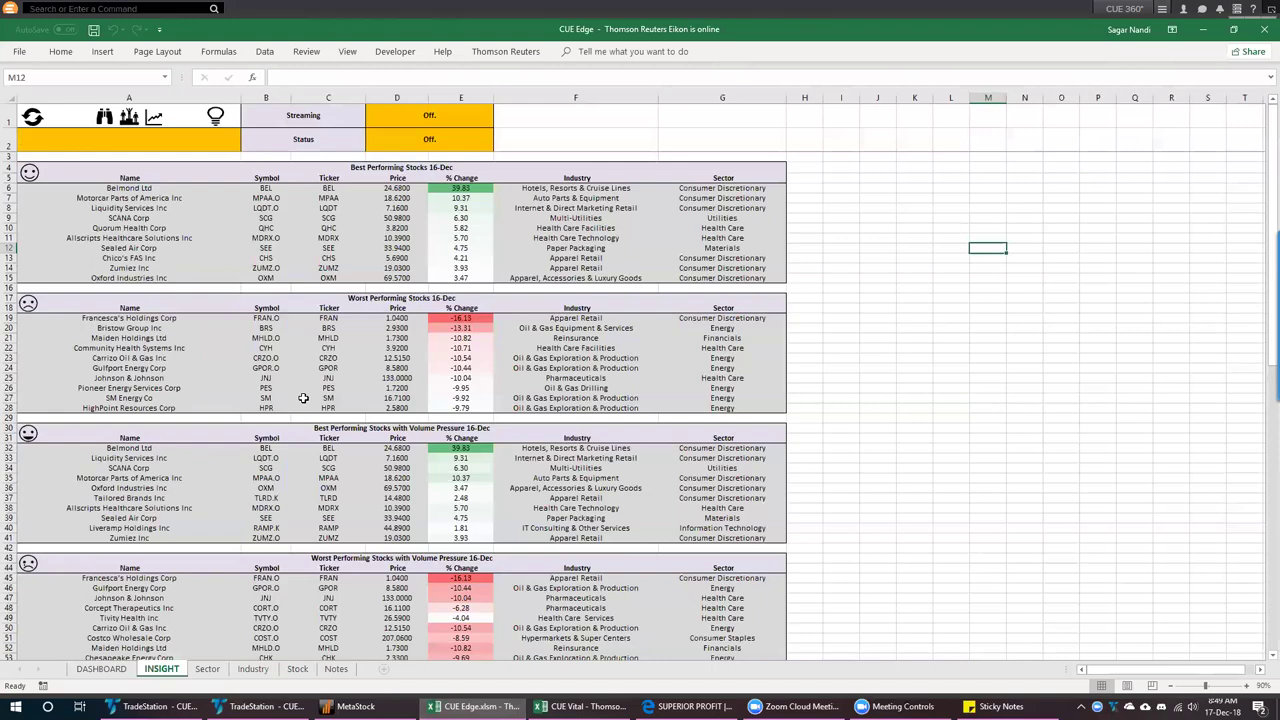
scroll(303, 398, "down", 17)
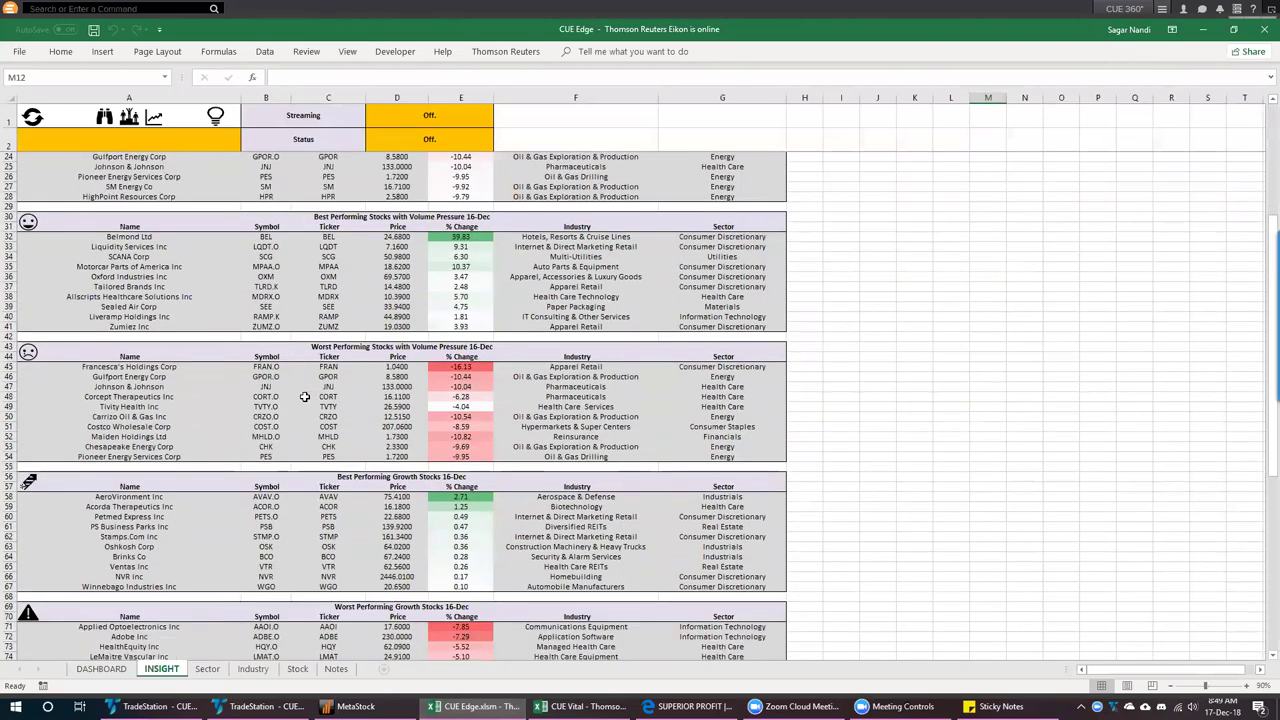
scroll(303, 398, "up", 1)
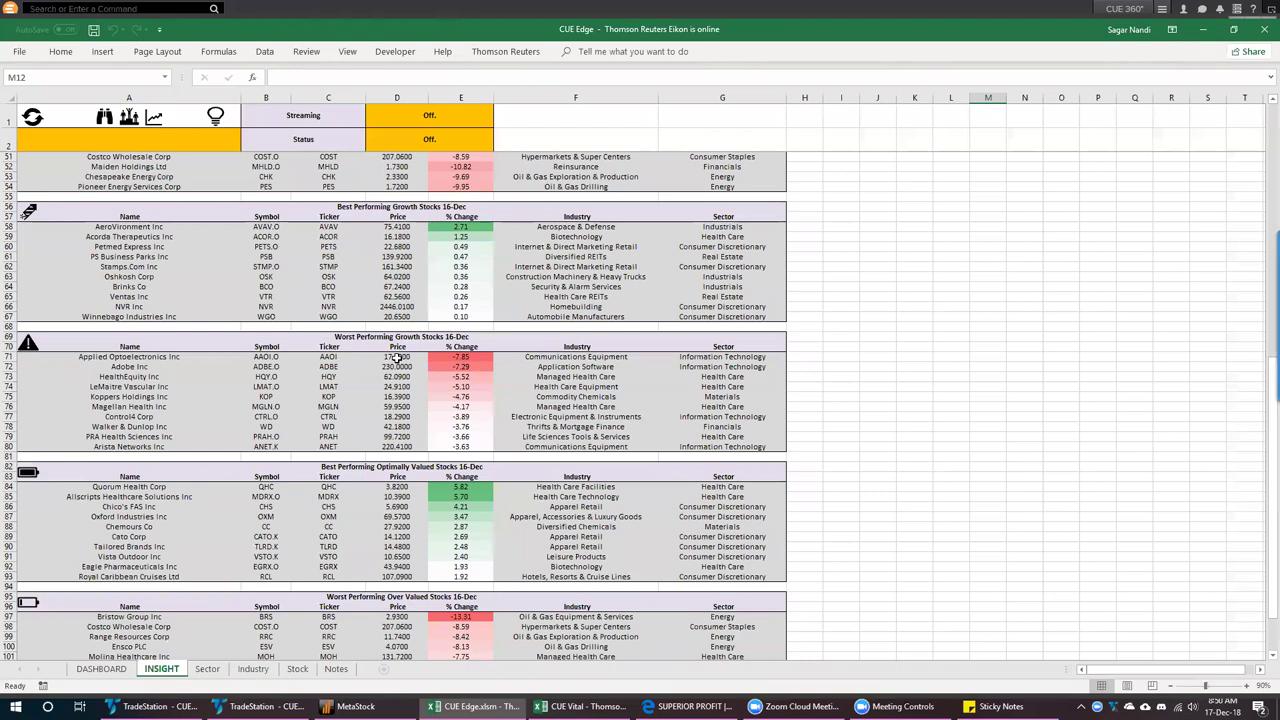
left_click_drag(398, 357, 404, 448)
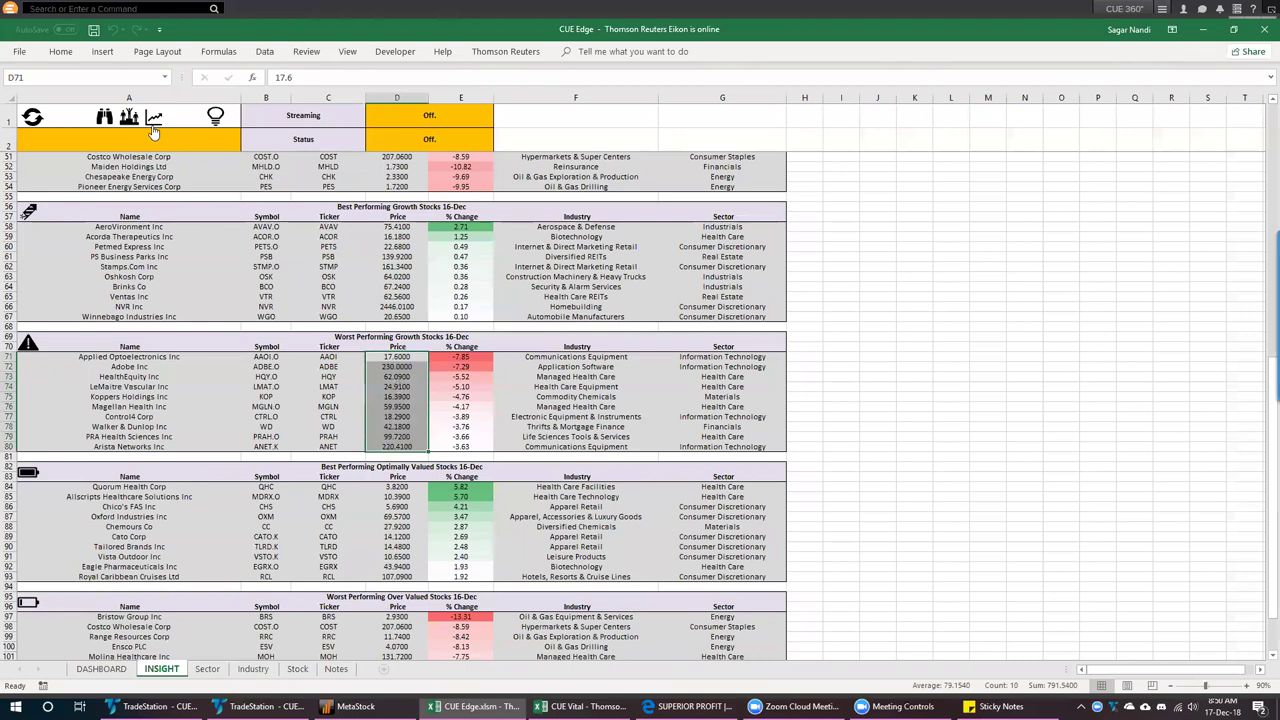
Set the Technical Trading System on the CUE Edge DASHBOARD sheet to CUEElite
left_click(101, 668)
left_click(714, 142)
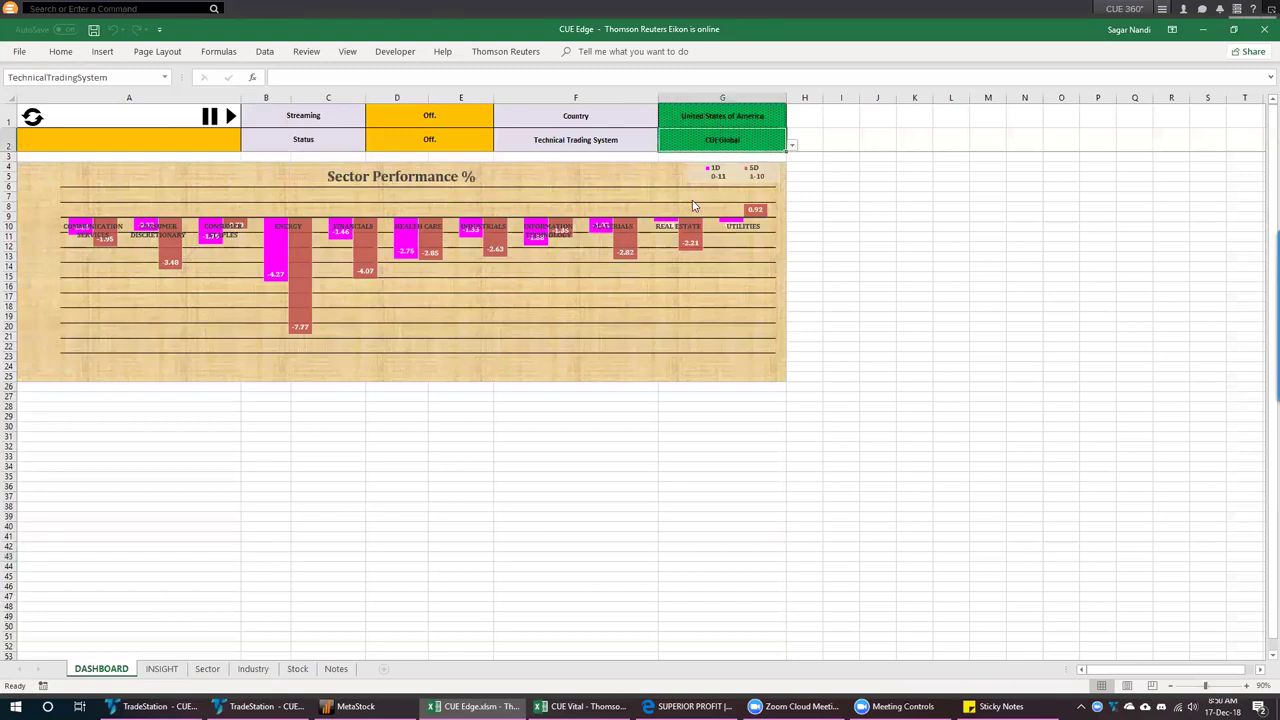
left_click(791, 145)
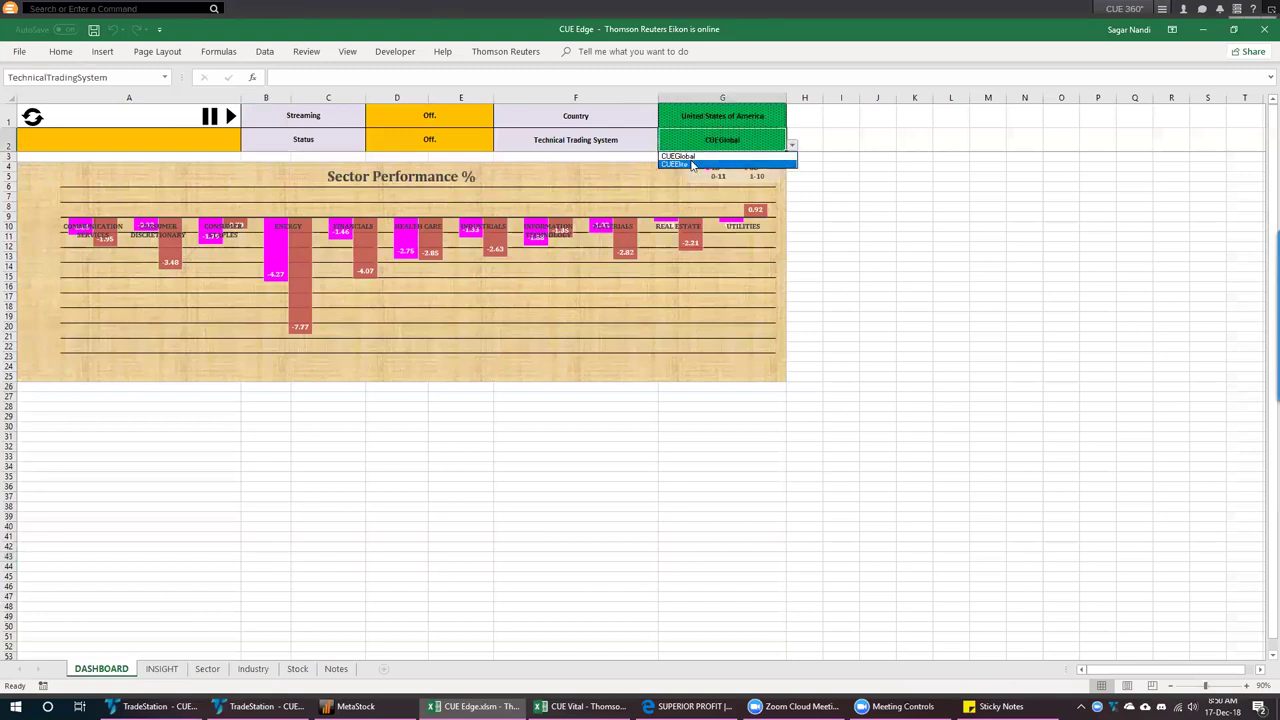
left_click(692, 165)
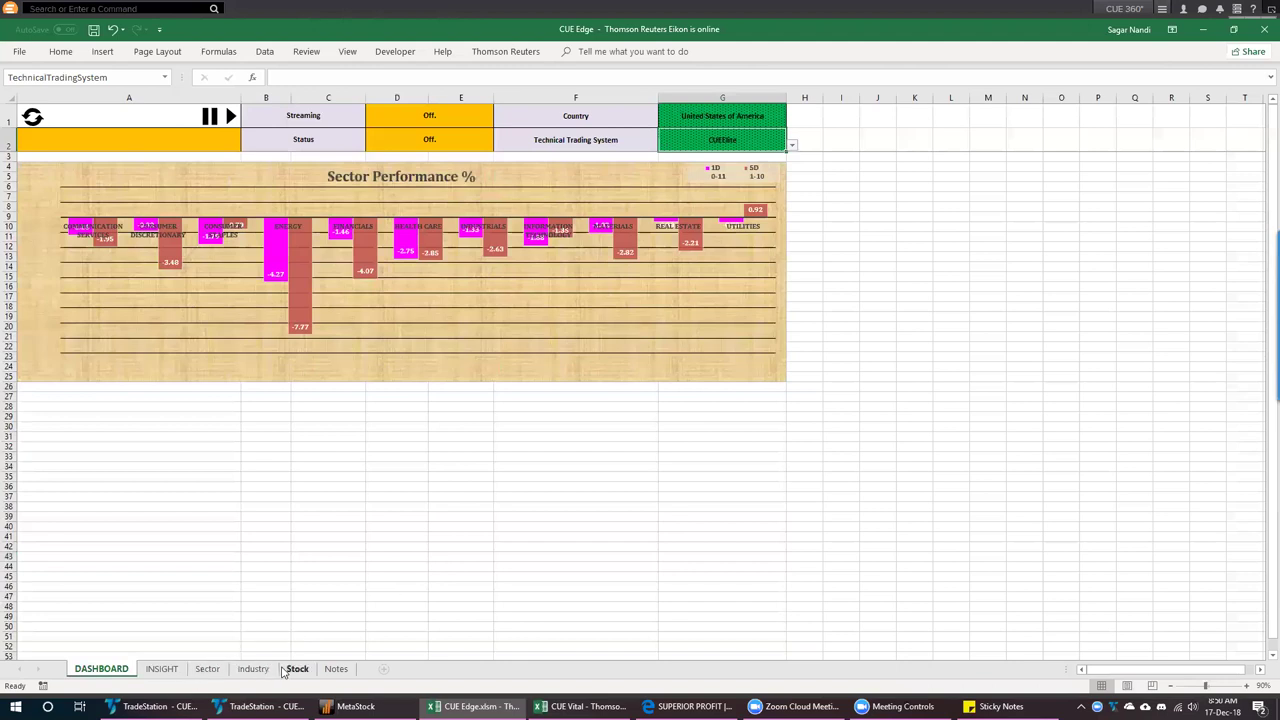
Select the Worst Performing Growth Stocks on the INSIGHT sheet and load their ten symbols into the TradeStation symbol list
left_click(161, 668)
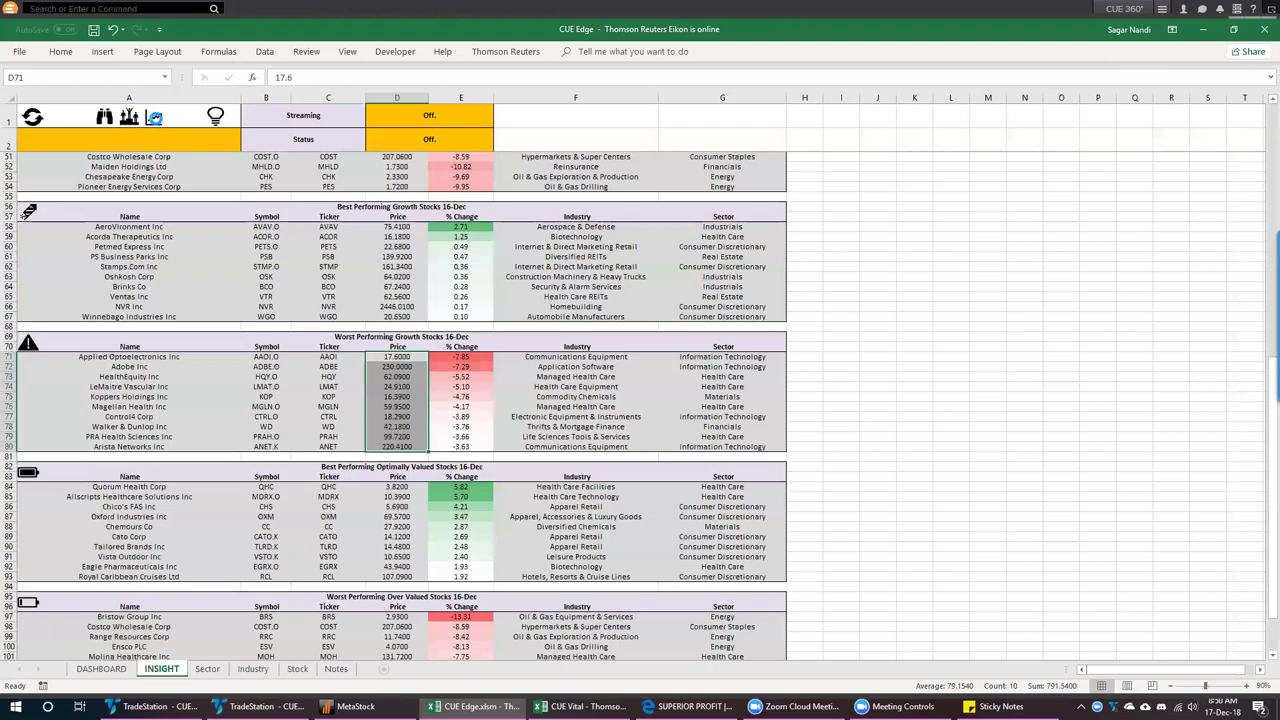
left_click(258, 706)
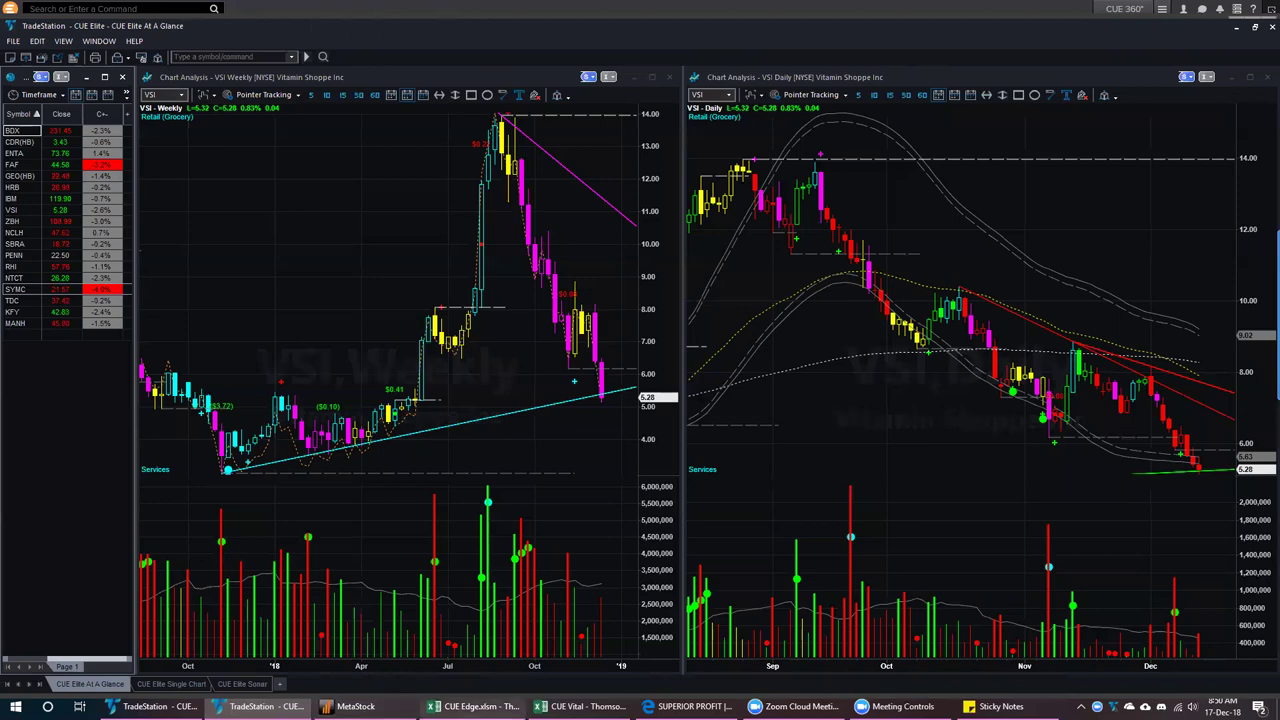
left_click(475, 706)
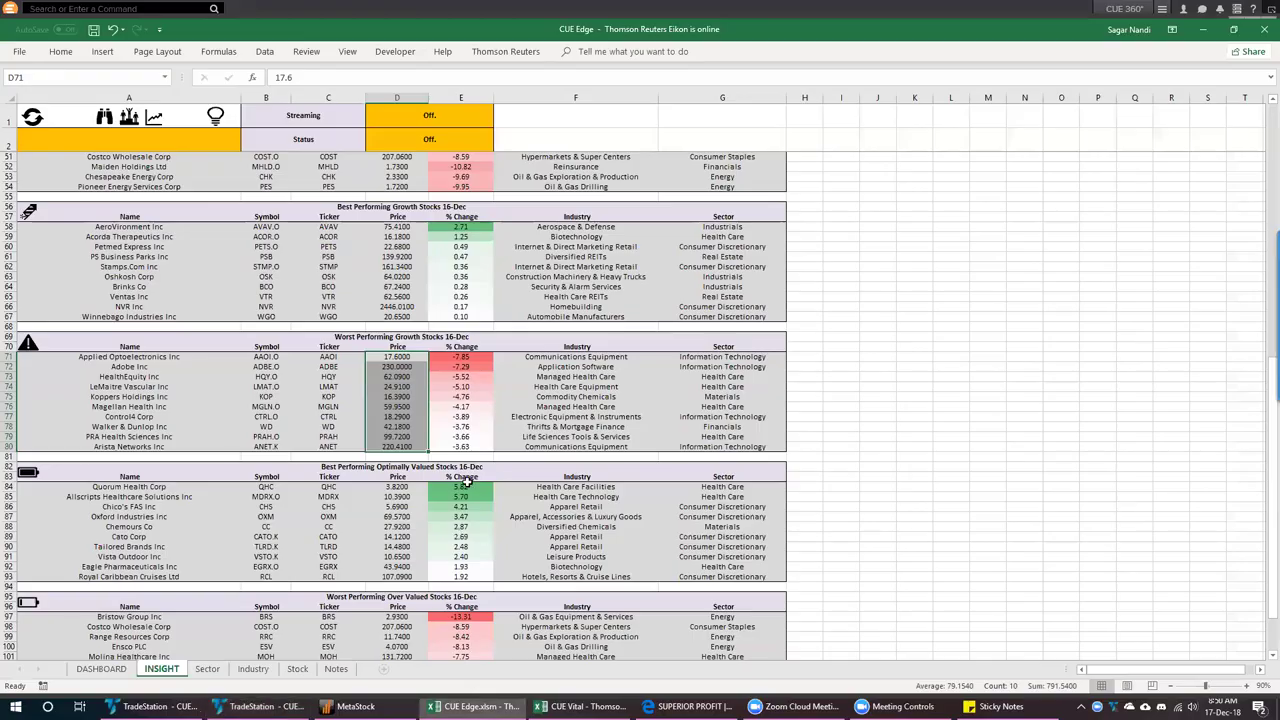
left_click_drag(388, 358, 383, 446)
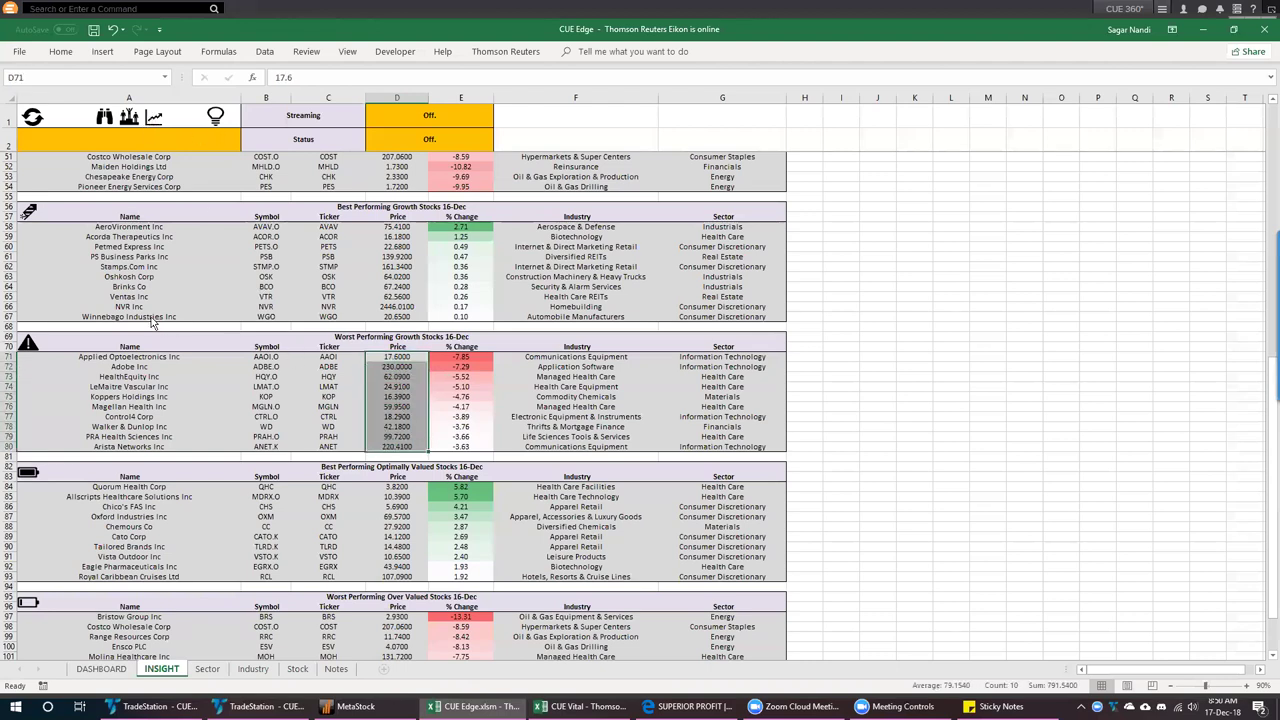
key("alt+Tab")
type("ANET MGLN HQY LMAT KOP ADBE CTRL WD PRAH AAOI")
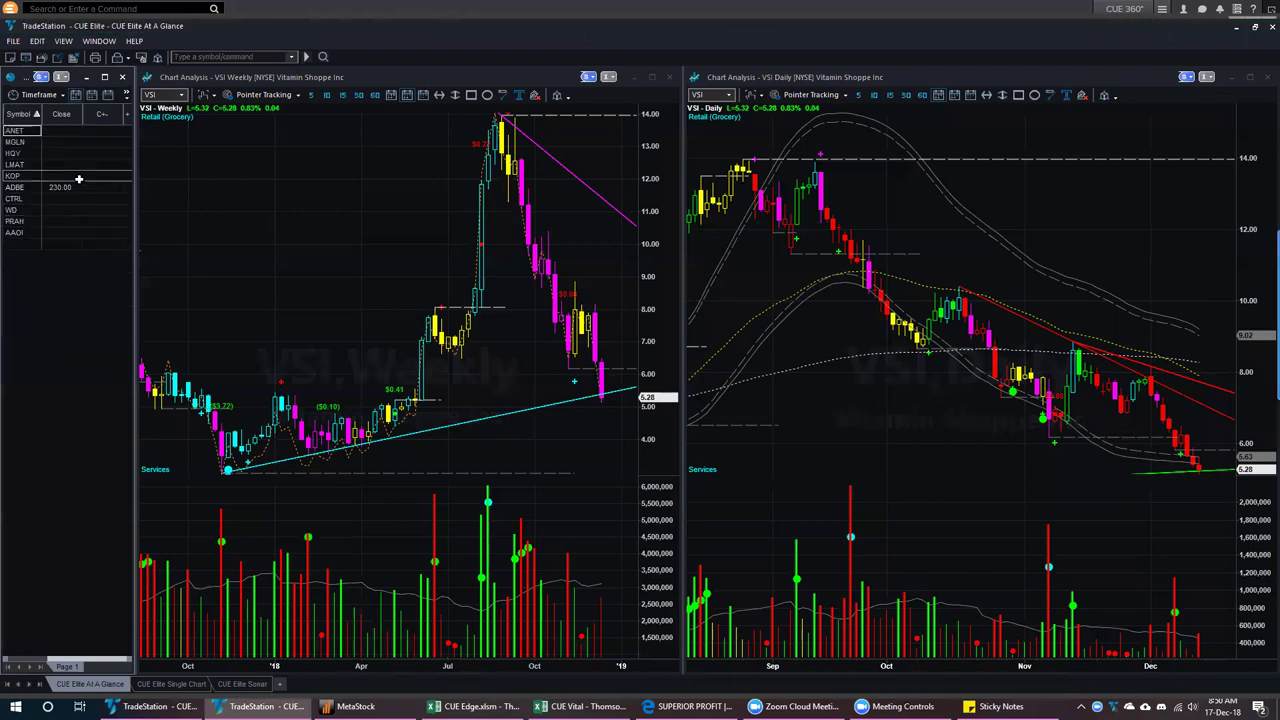
Open the weekly and daily charts of ANET, AAOI and ADBE from the symbol list and examine them
left_click(22, 133)
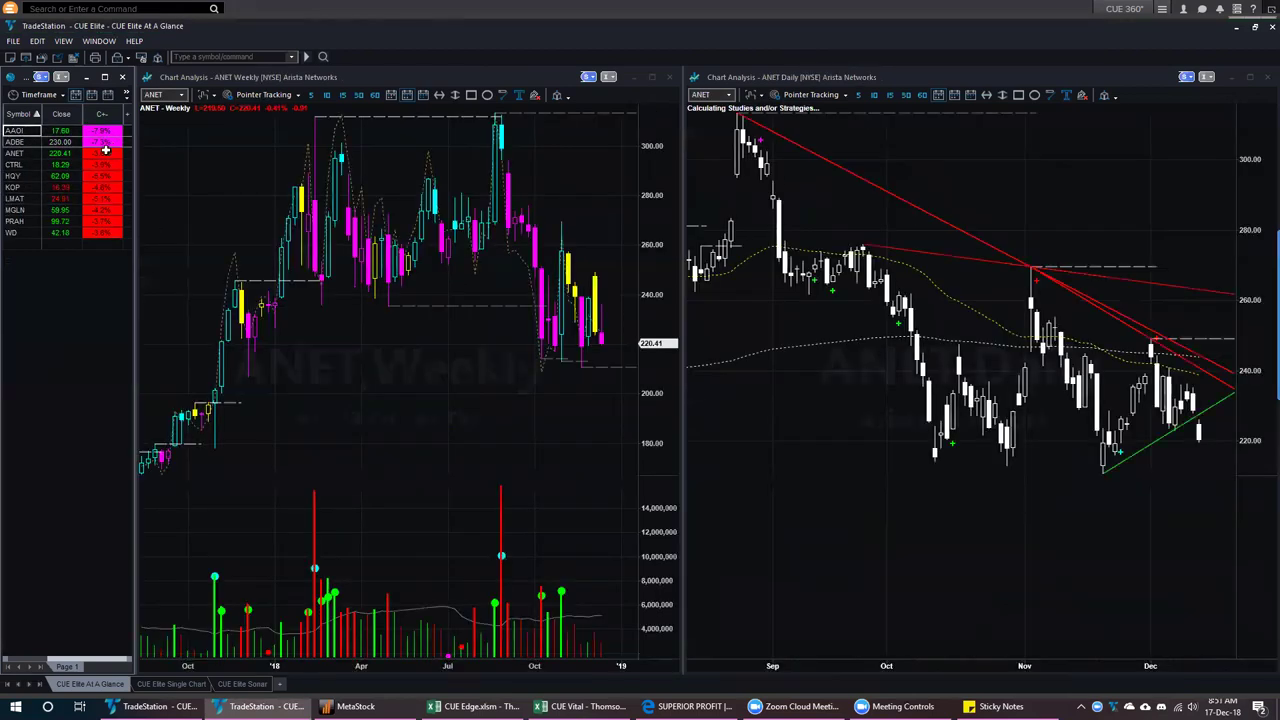
left_click(24, 131)
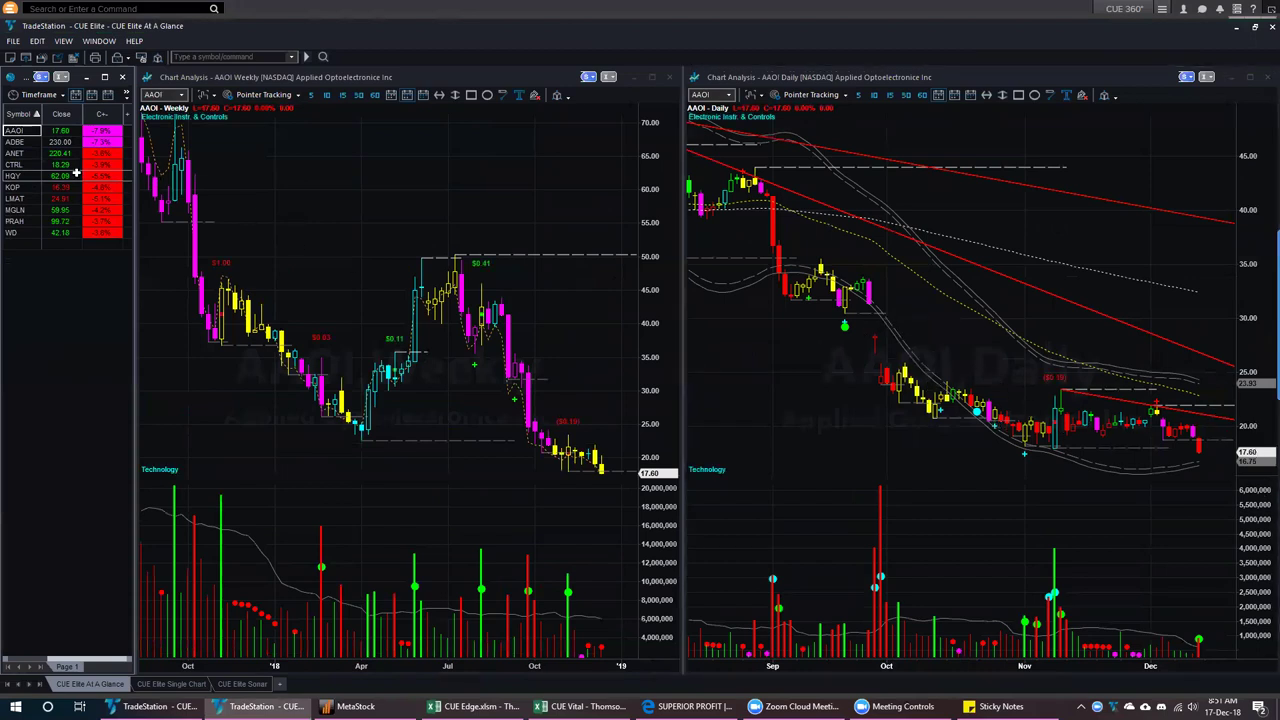
left_click(40, 142)
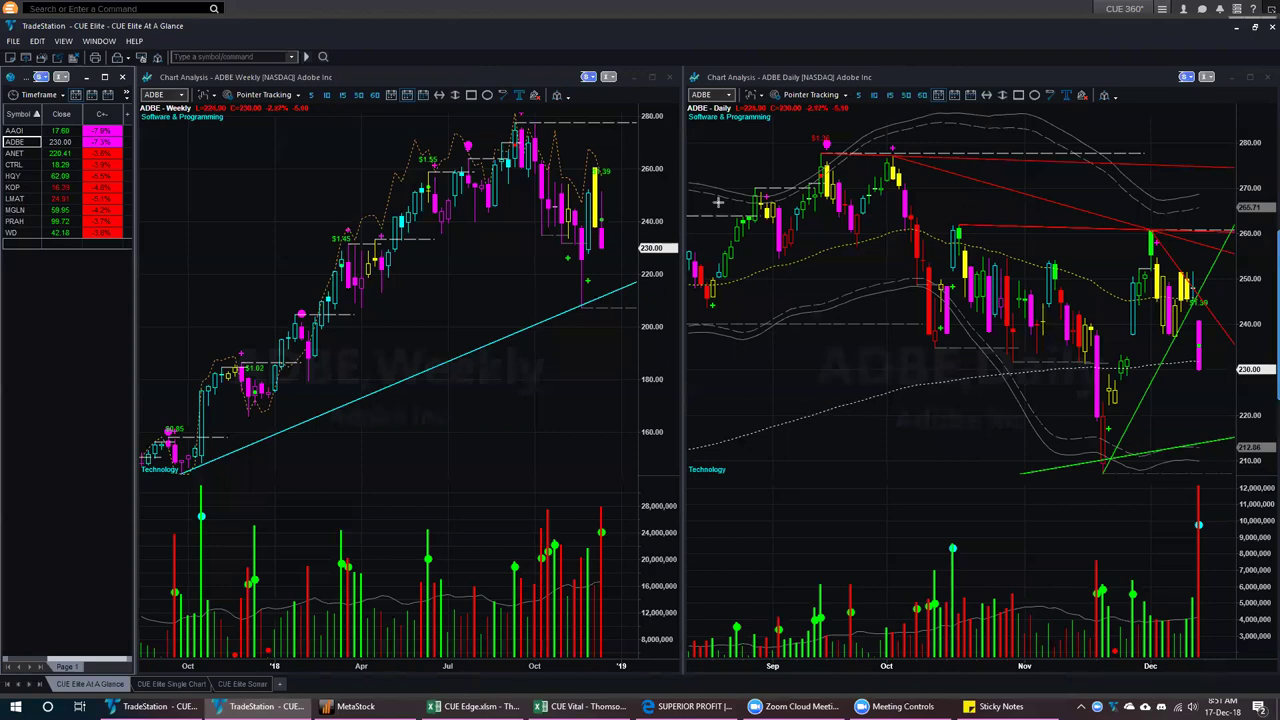
Mark the recent price swings and key levels on the ADBE weekly and daily charts with arrows, and clear the markings
left_click_drag(641, 183, 604, 226)
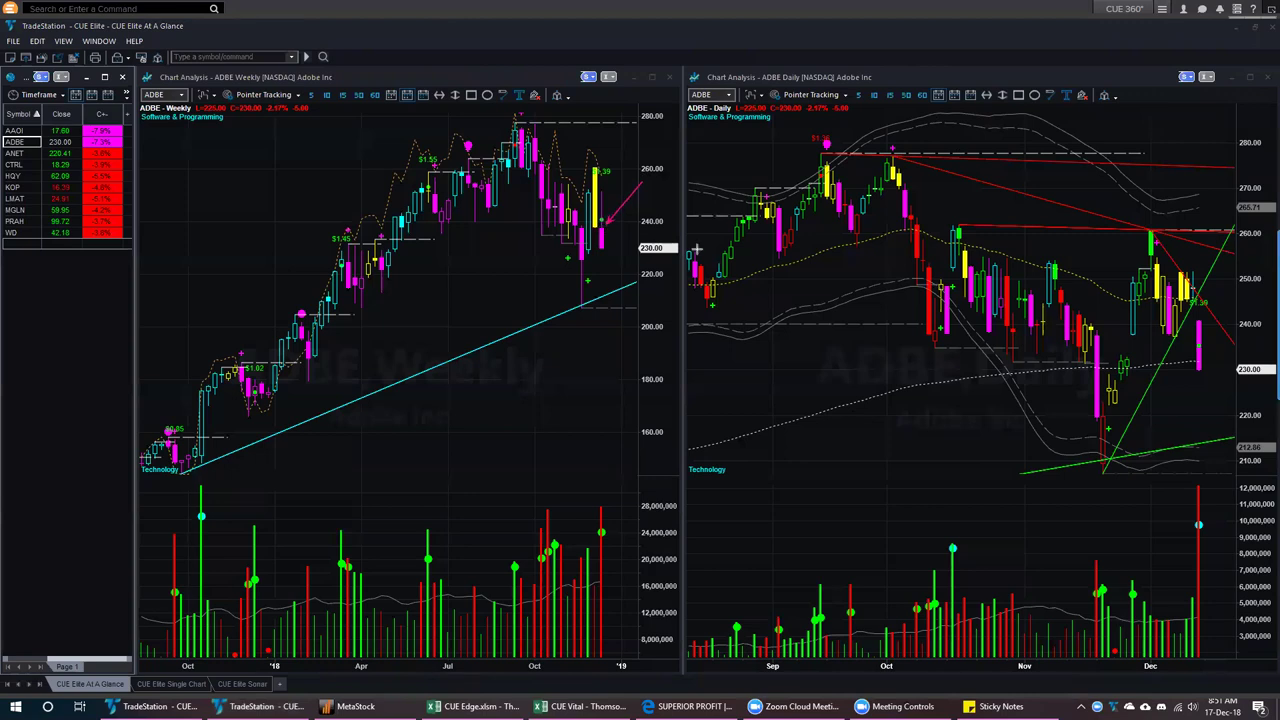
left_click_drag(1113, 377, 1139, 239)
left_click_drag(1204, 293, 1216, 368)
left_click_drag(1152, 231, 1218, 274)
left_click_drag(1154, 328, 1200, 392)
left_click_drag(1249, 290, 1215, 335)
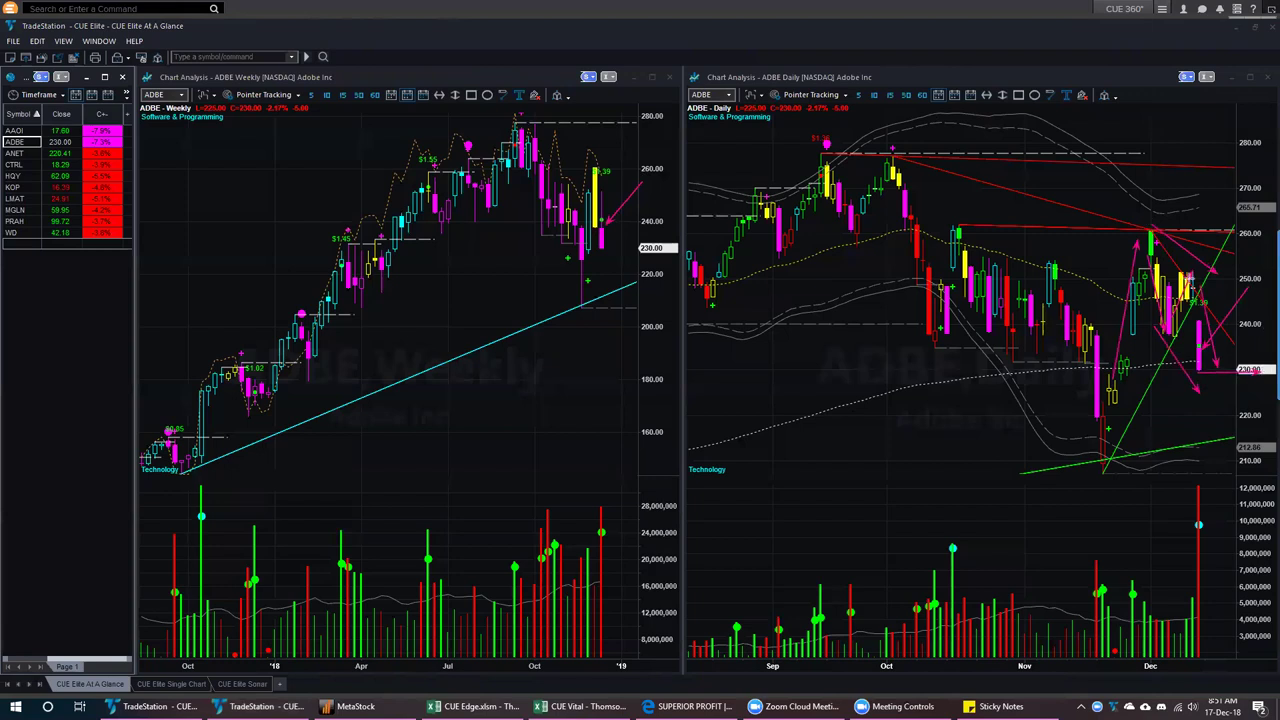
left_click_drag(1189, 267, 1247, 267)
left_click_drag(1184, 445, 1234, 438)
left_click(1083, 100)
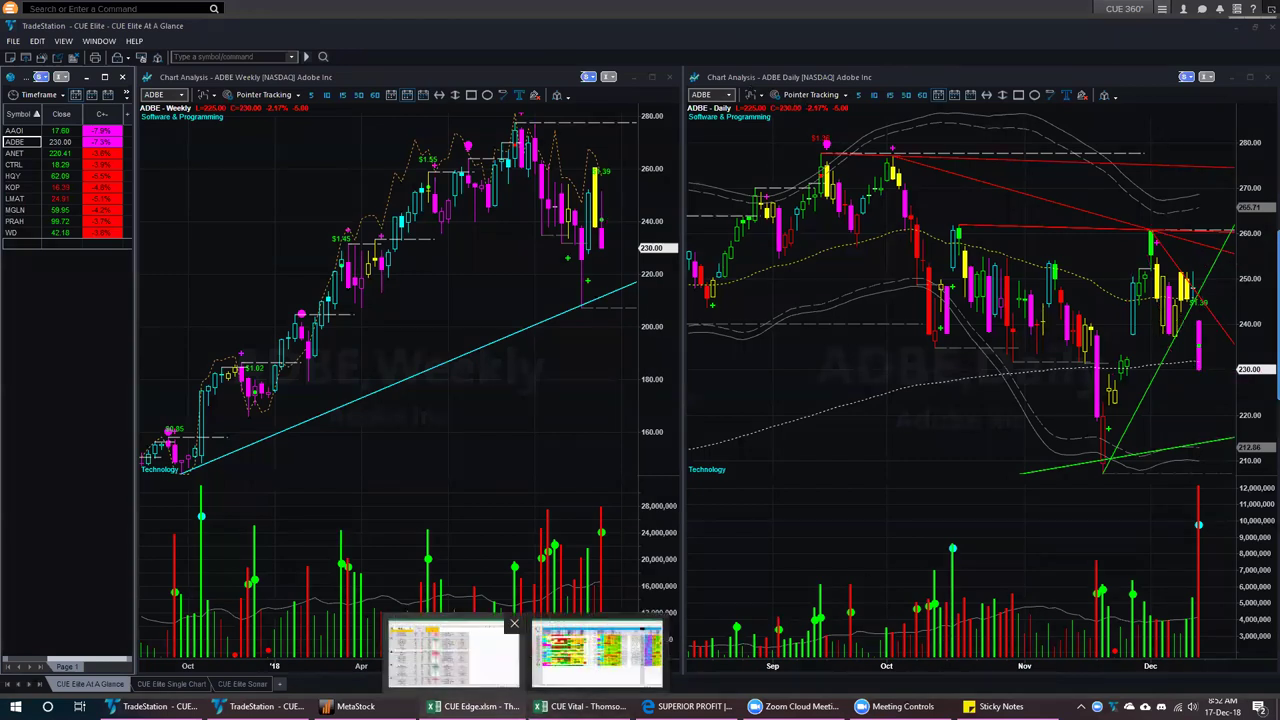
Look up Adobe Inc's Application Software industry and peer stocks in the CUE Edge workbook and highlight the ADBE.O row
left_click(475, 706)
left_click(142, 367)
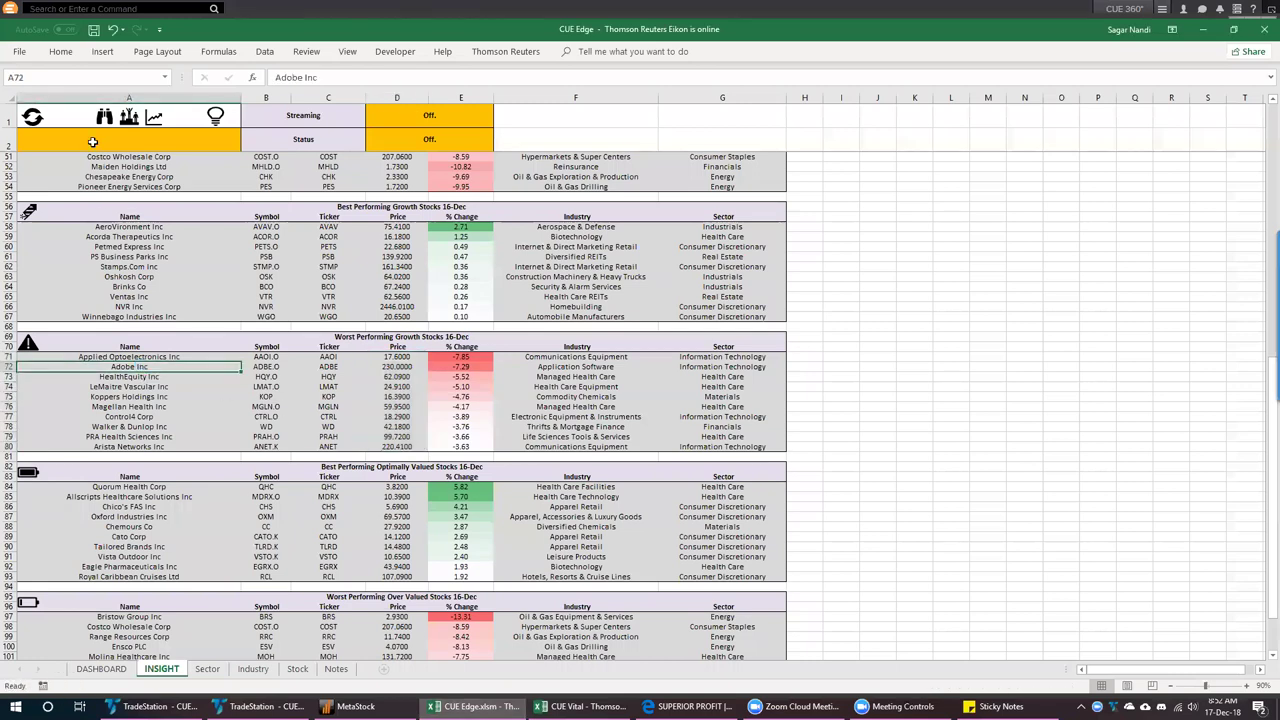
left_click(102, 119)
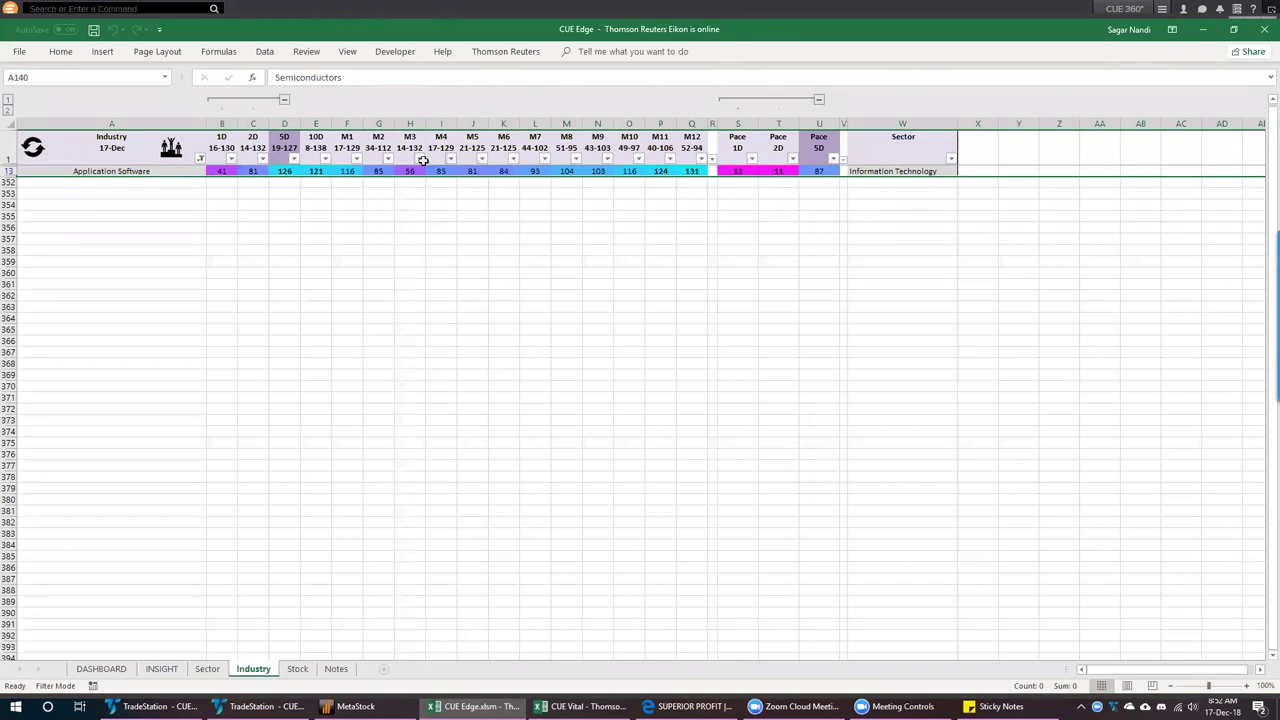
left_click(297, 670)
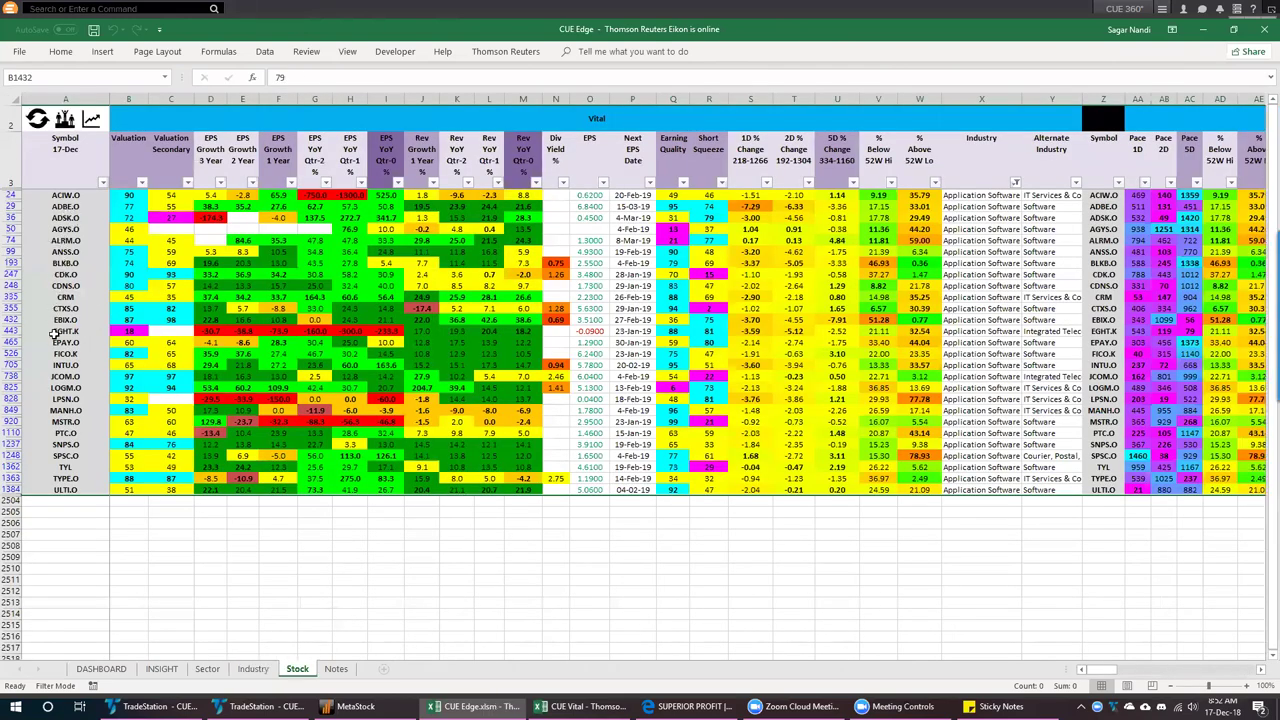
left_click(10, 206)
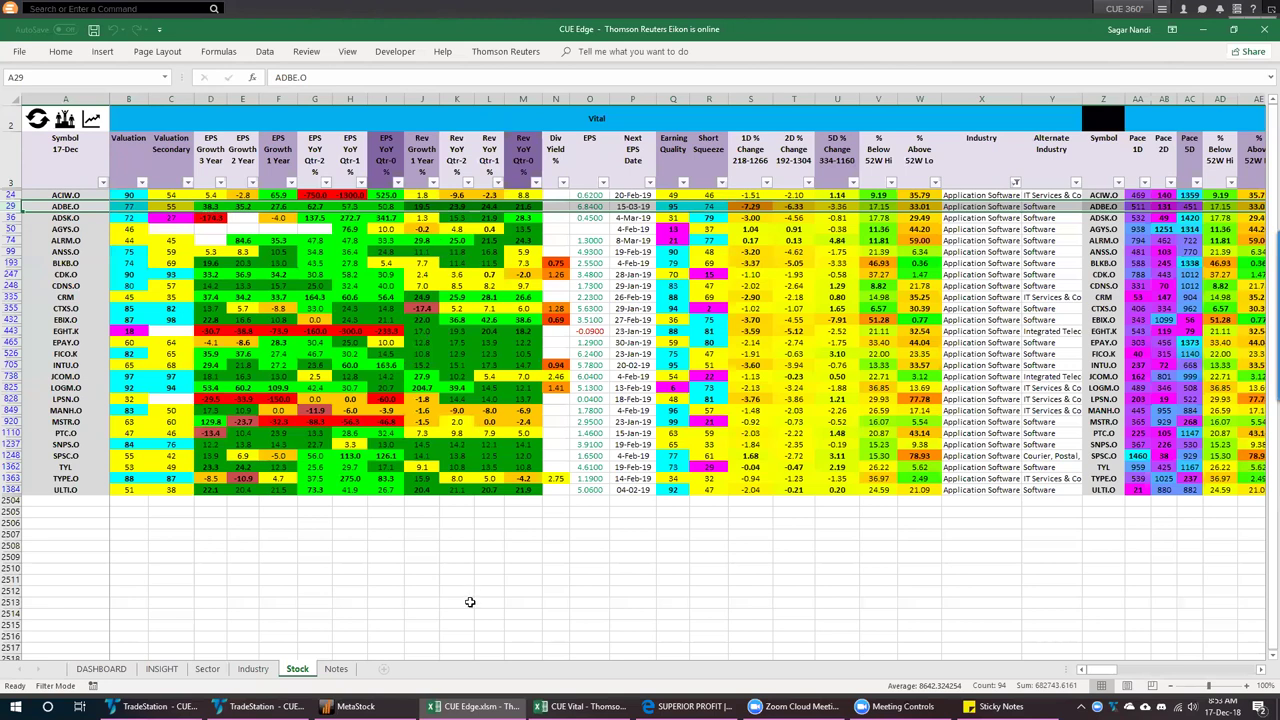
Switch to TradeStation and open the ANET weekly and daily charts to examine the latest bars
mouse_move(360, 707)
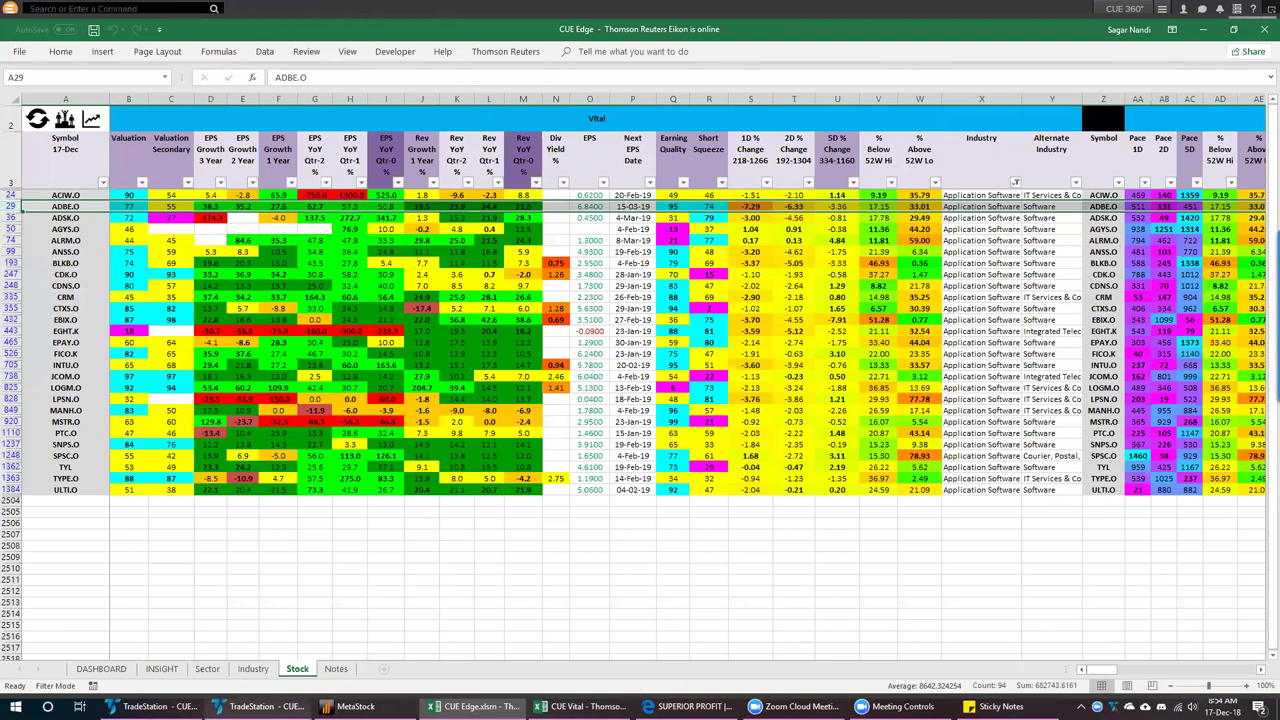
left_click(258, 706)
left_click(15, 155)
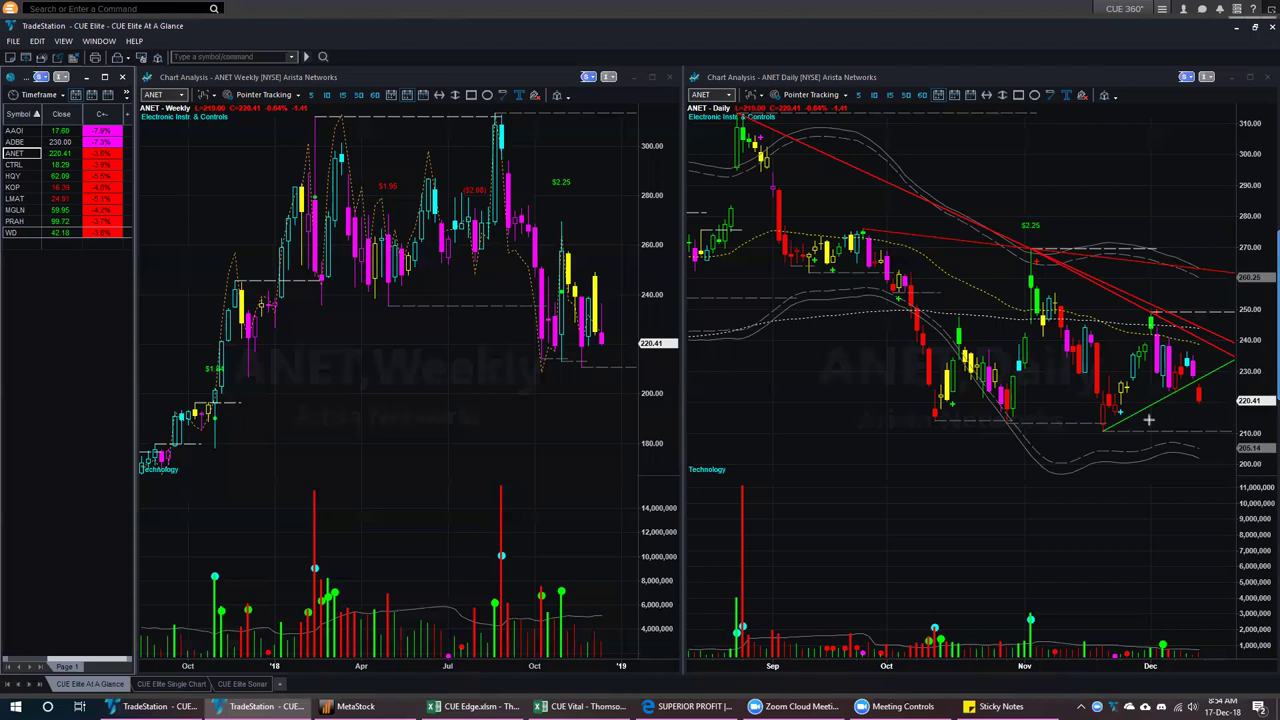
Mark the latest bars, the broken rising trendline and the lower band on the ANET daily chart with arrows, and clear the markings
mouse_move(1235, 305)
left_mouse_down()
mouse_move(1196, 361)
mouse_move(1199, 378)
mouse_move(1214, 372)
left_mouse_up()
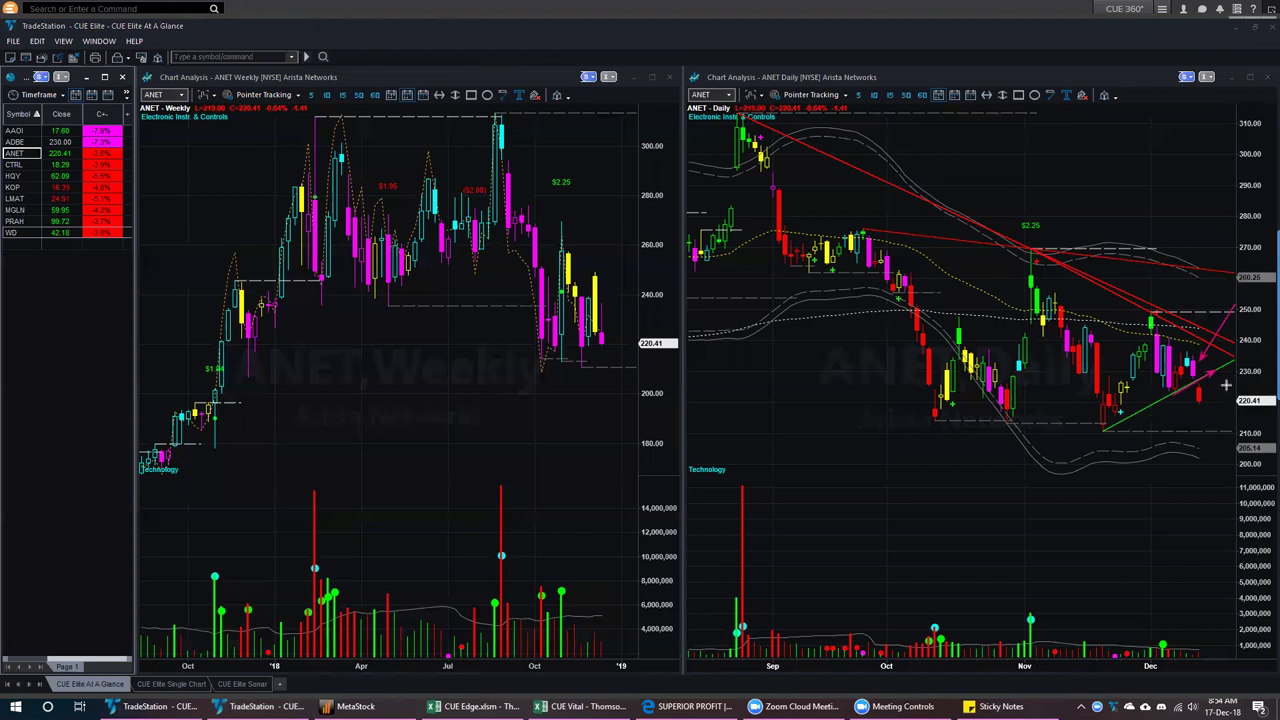
left_click_drag(1236, 384, 1204, 390)
left_click(1200, 401)
left_click_drag(1240, 450, 1183, 449)
left_click_drag(1200, 403, 1200, 449)
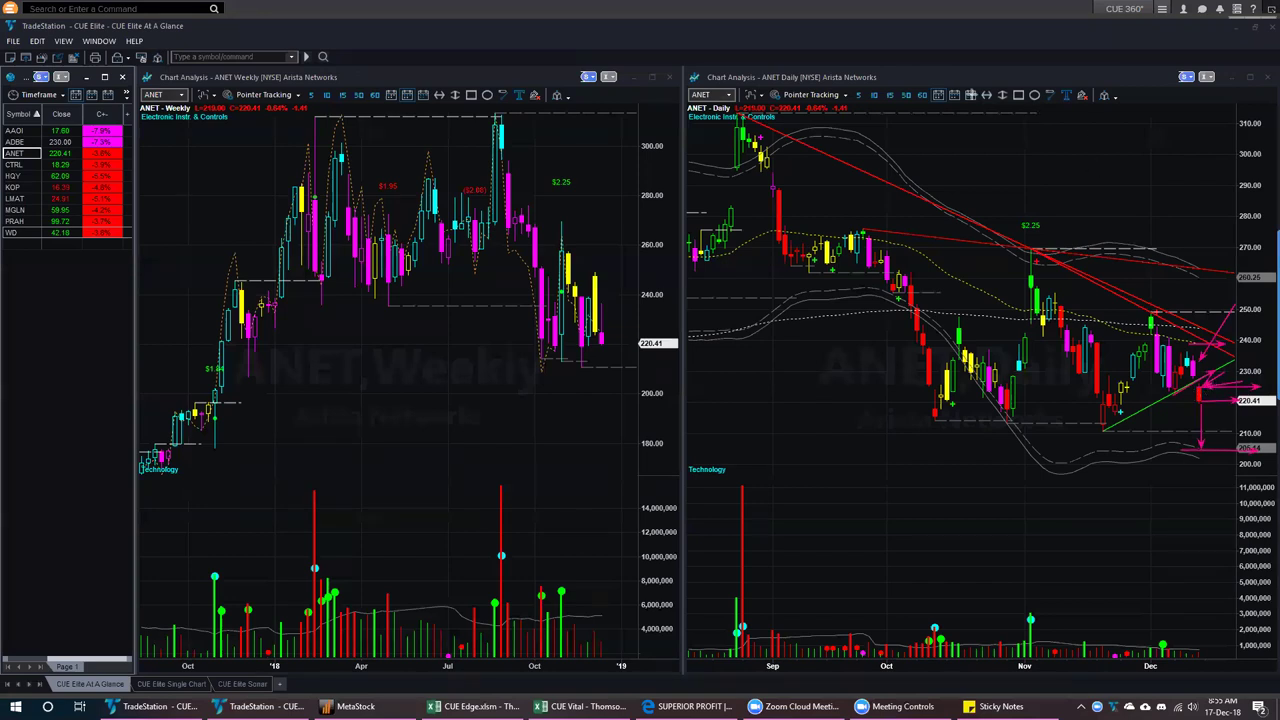
key("Escape")
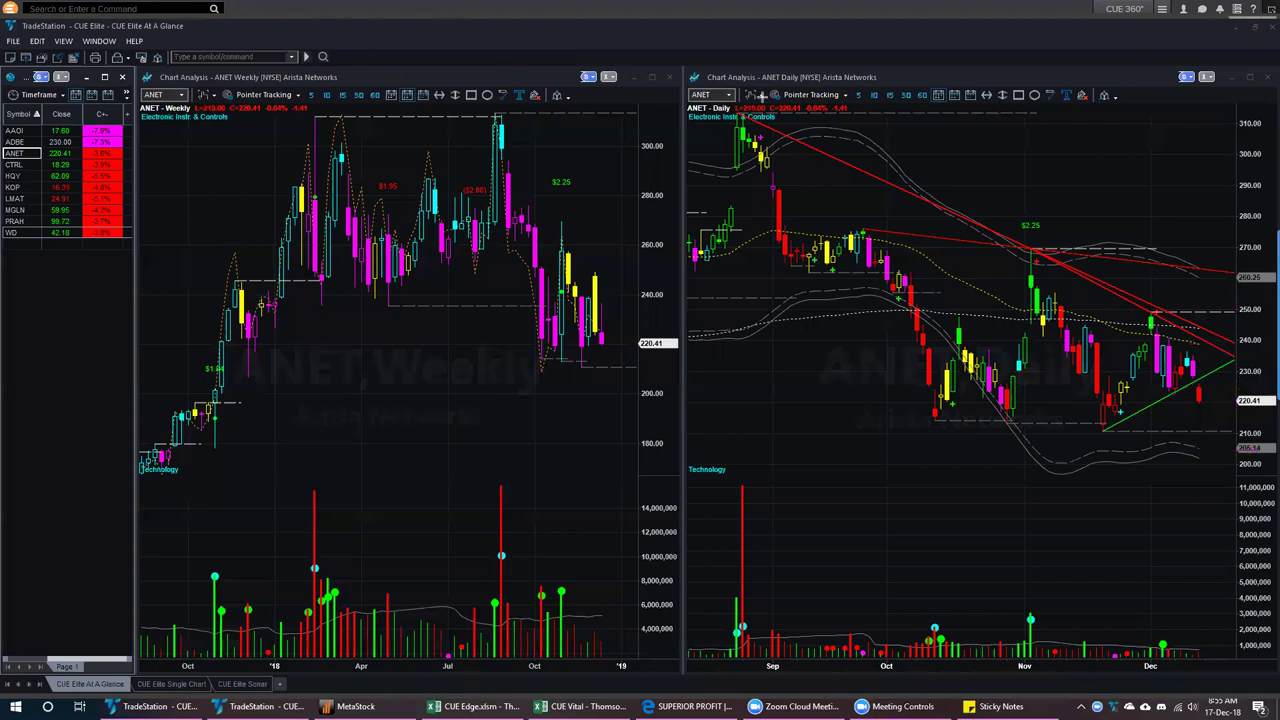
View the CTRL charts, and look up Arista Networks' Communications Equipment peers in the CUE Edge workbook, highlighting the ANET.K row
left_click(20, 165)
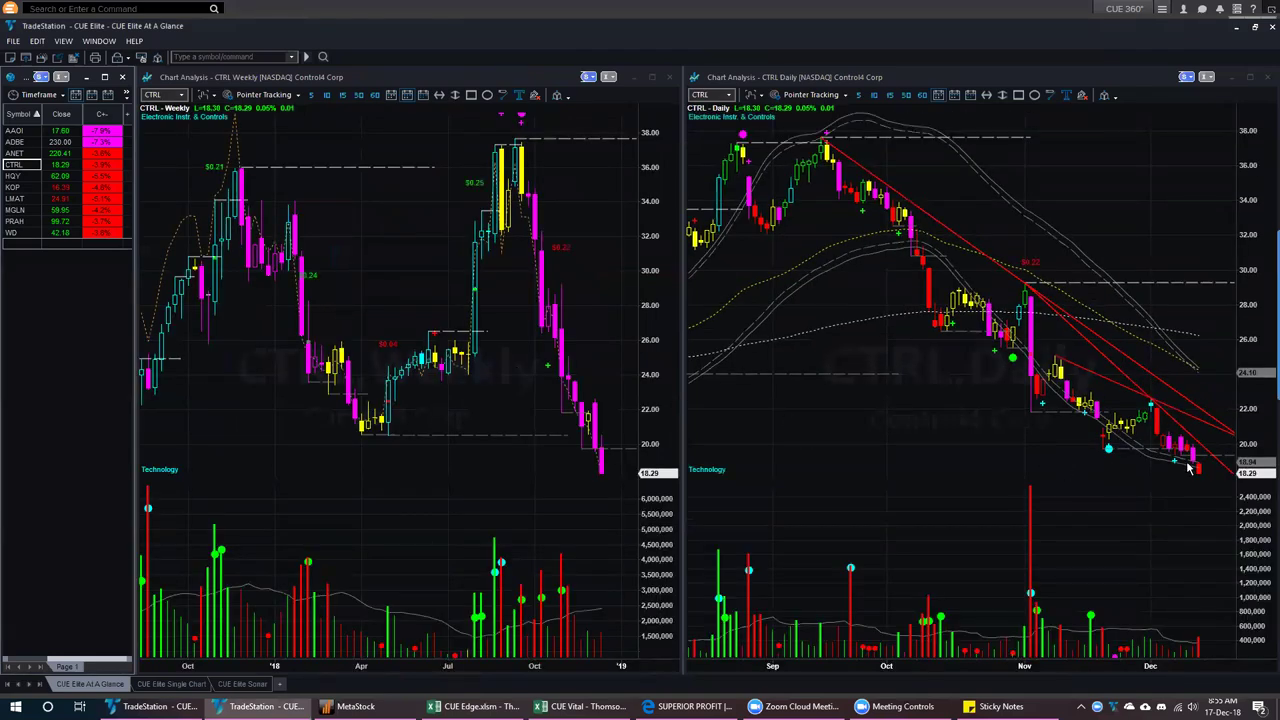
left_click(18, 152)
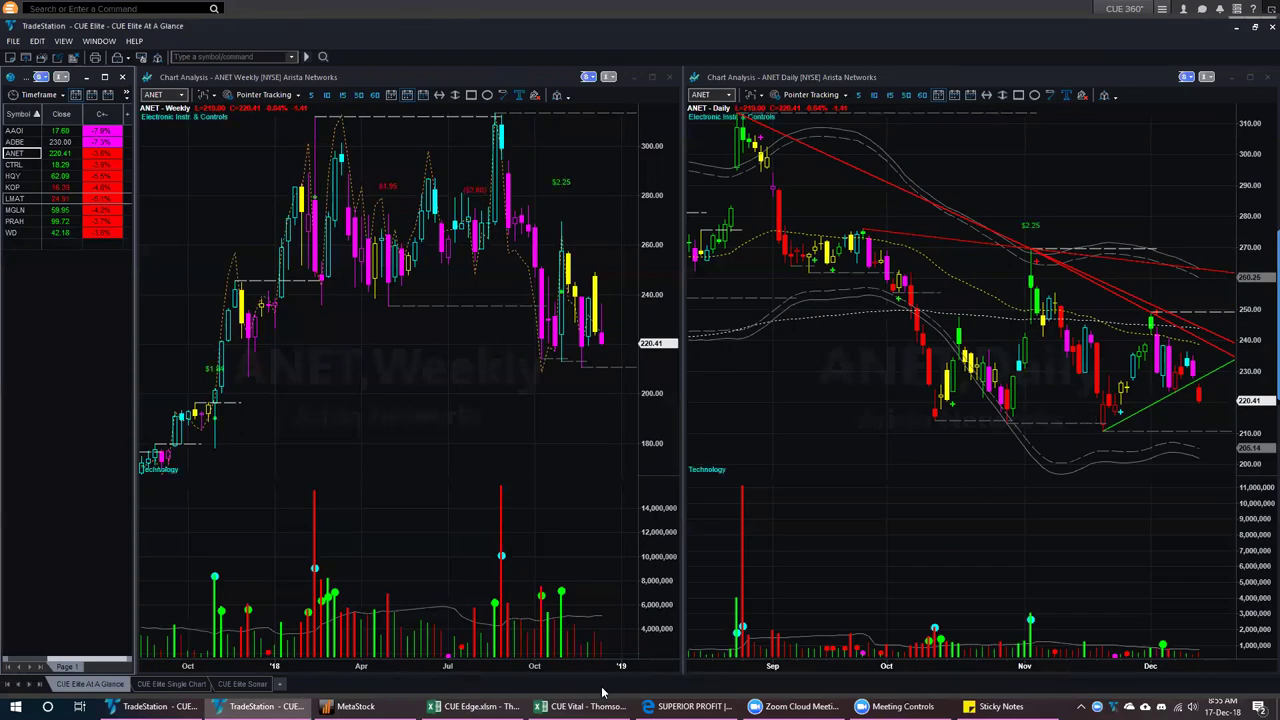
key("alt+Tab")
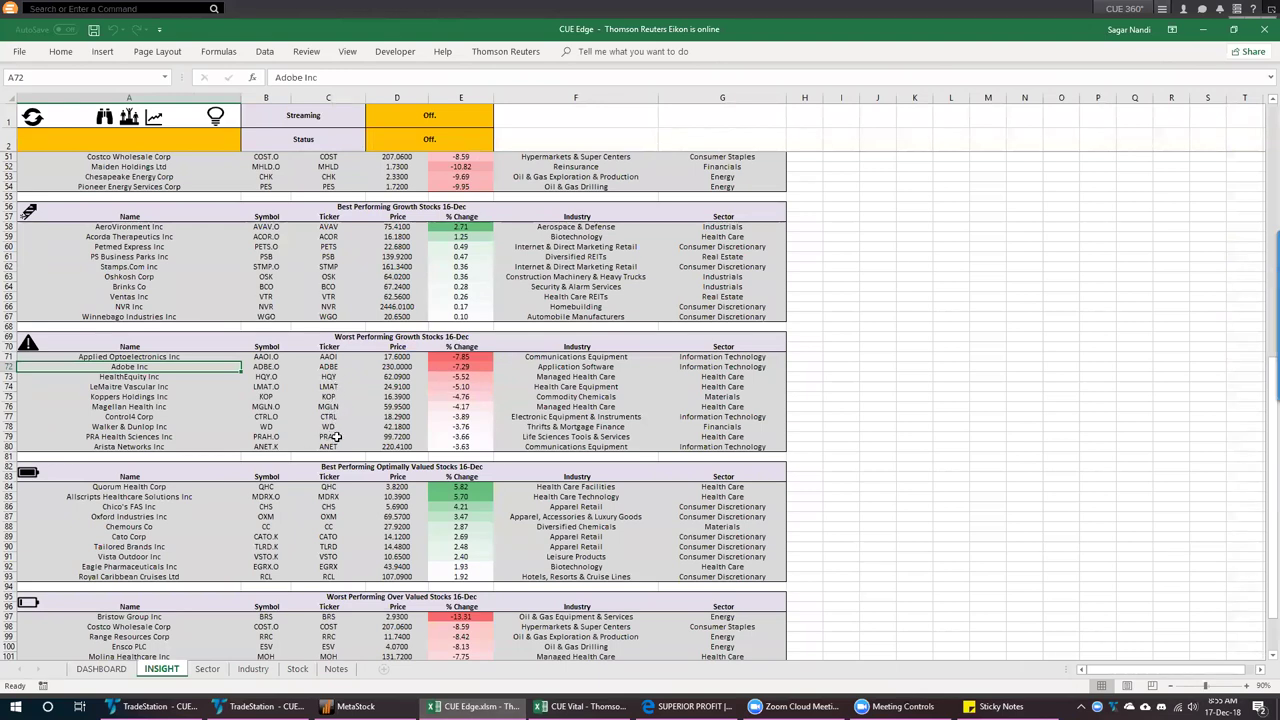
scroll(336, 437, "up", 4)
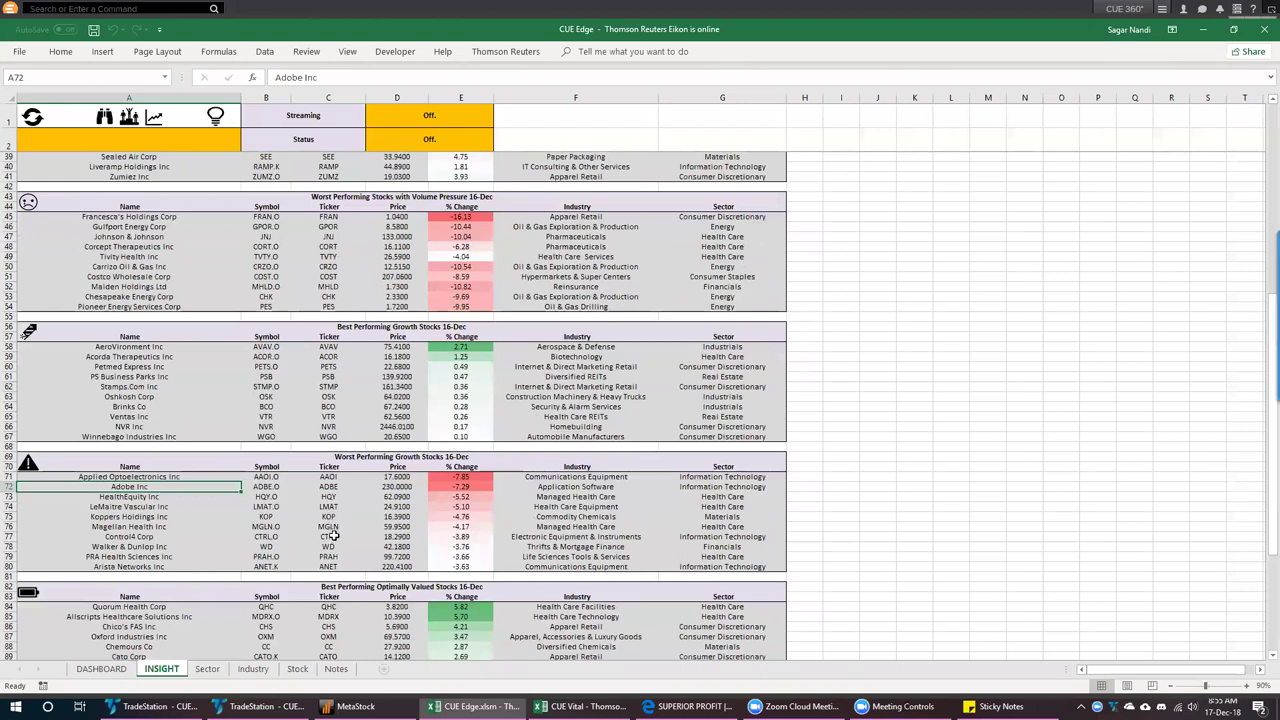
left_click(334, 567)
left_click(103, 118)
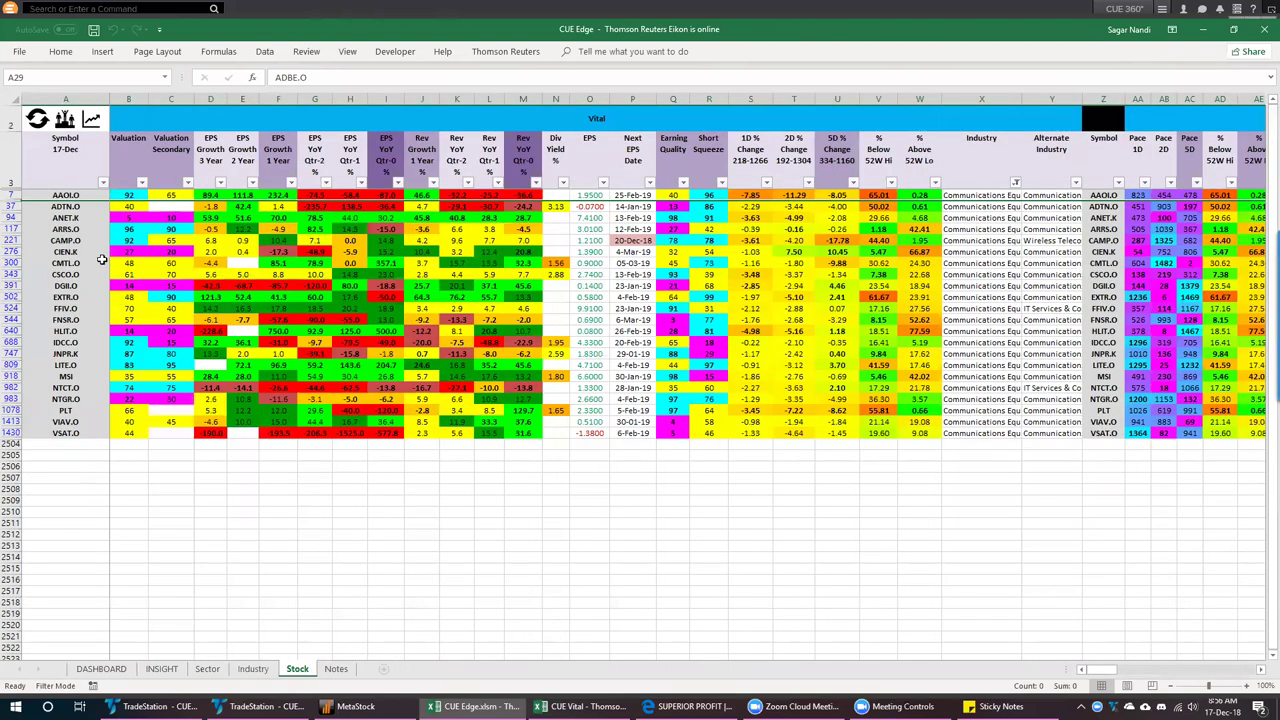
left_click(10, 217)
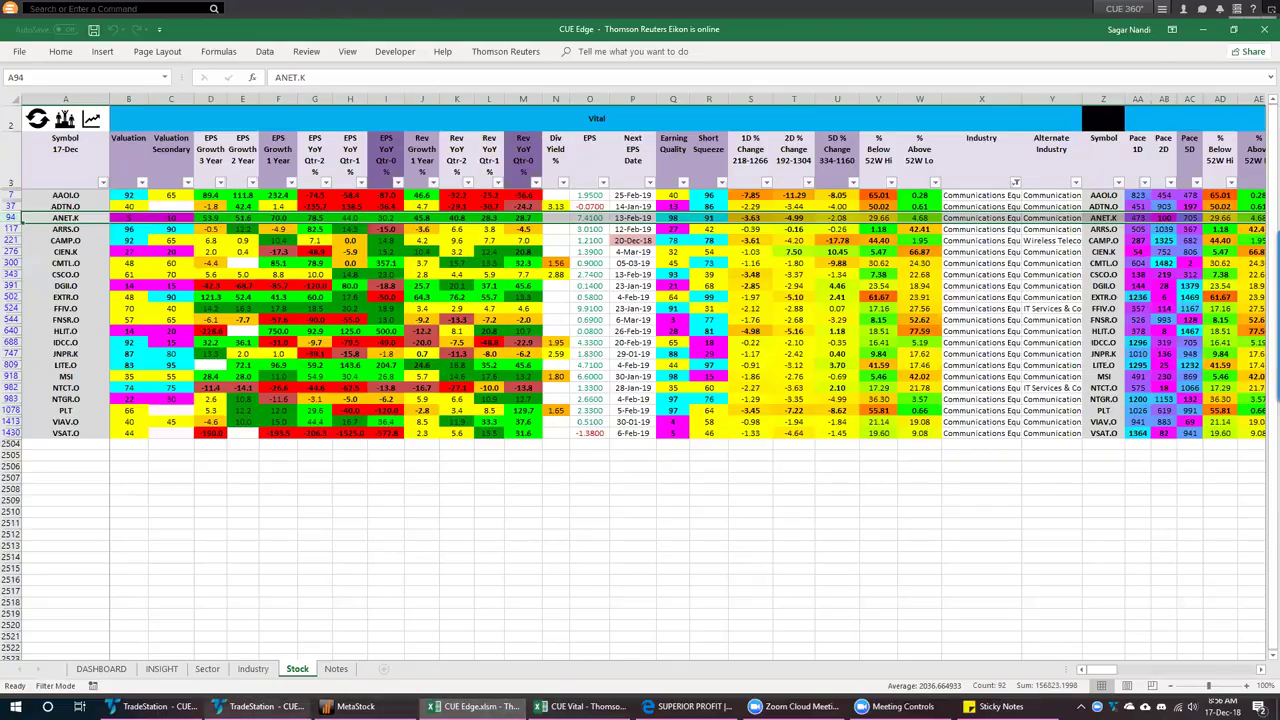
Switch to TradeStation and examine the weekly and daily charts of HQY, KOP, LMAT, MGLN, PRAH and WD
left_click(262, 706)
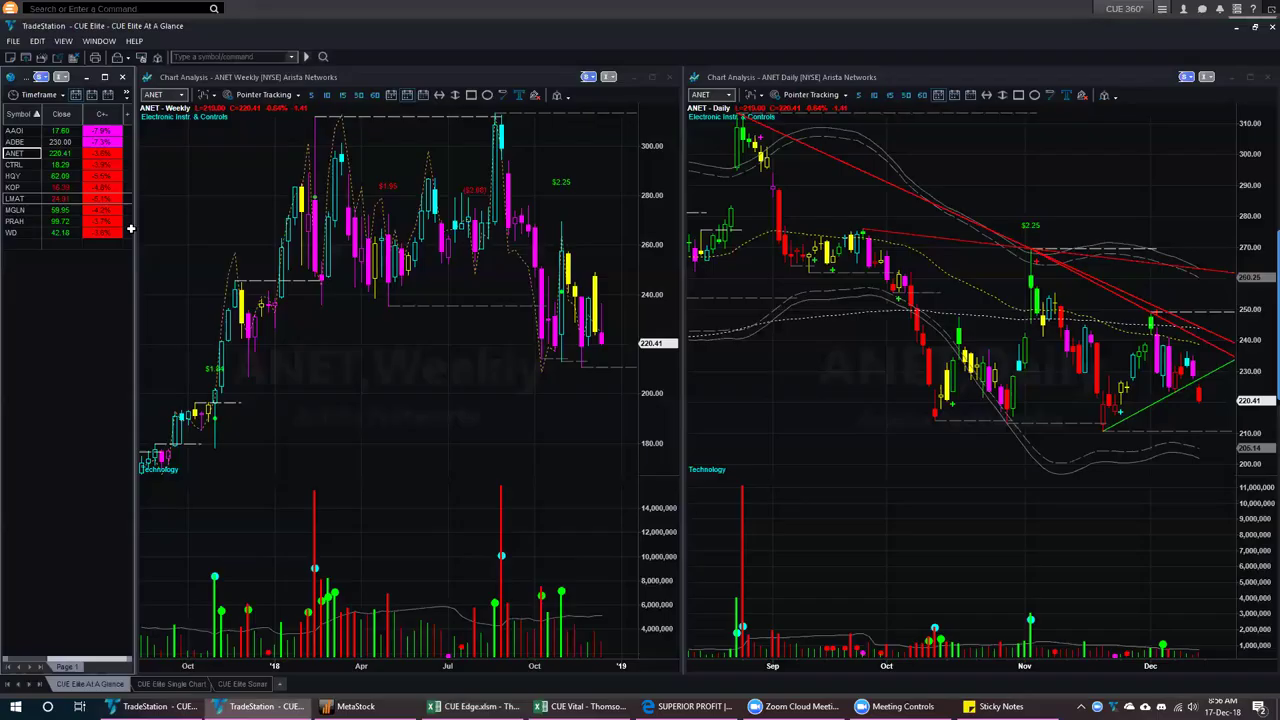
left_click(14, 175)
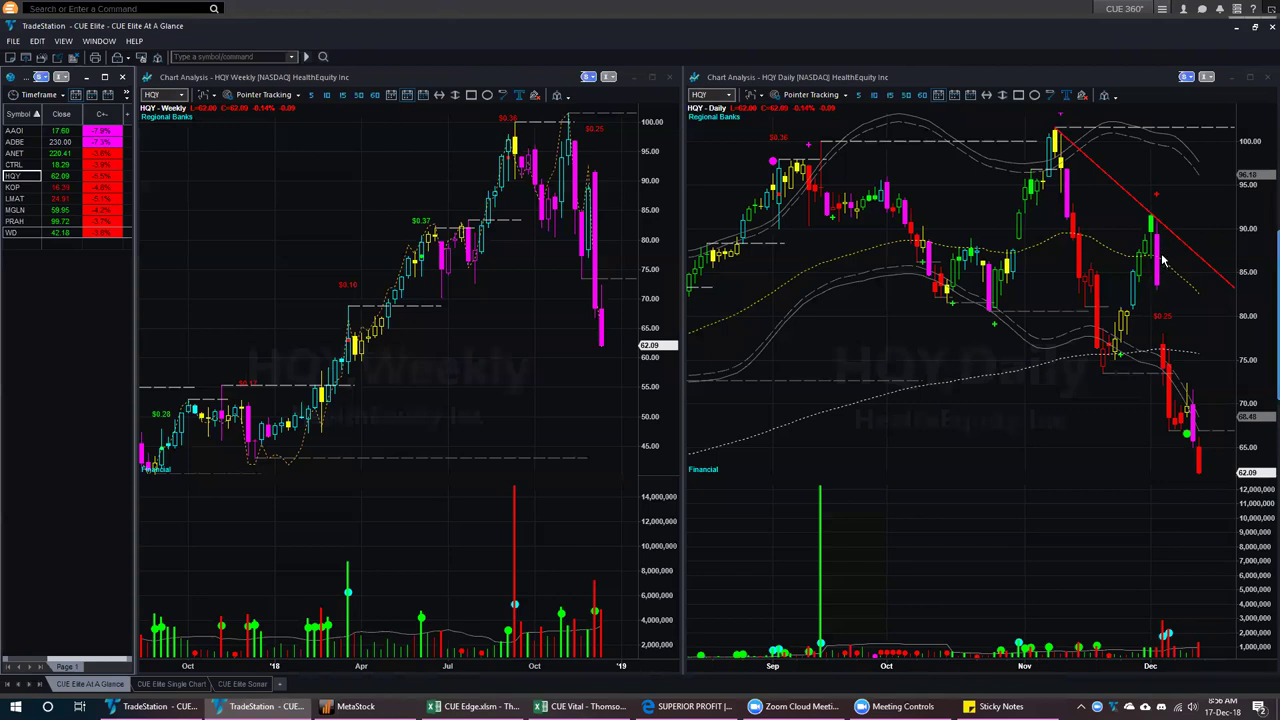
left_click(16, 188)
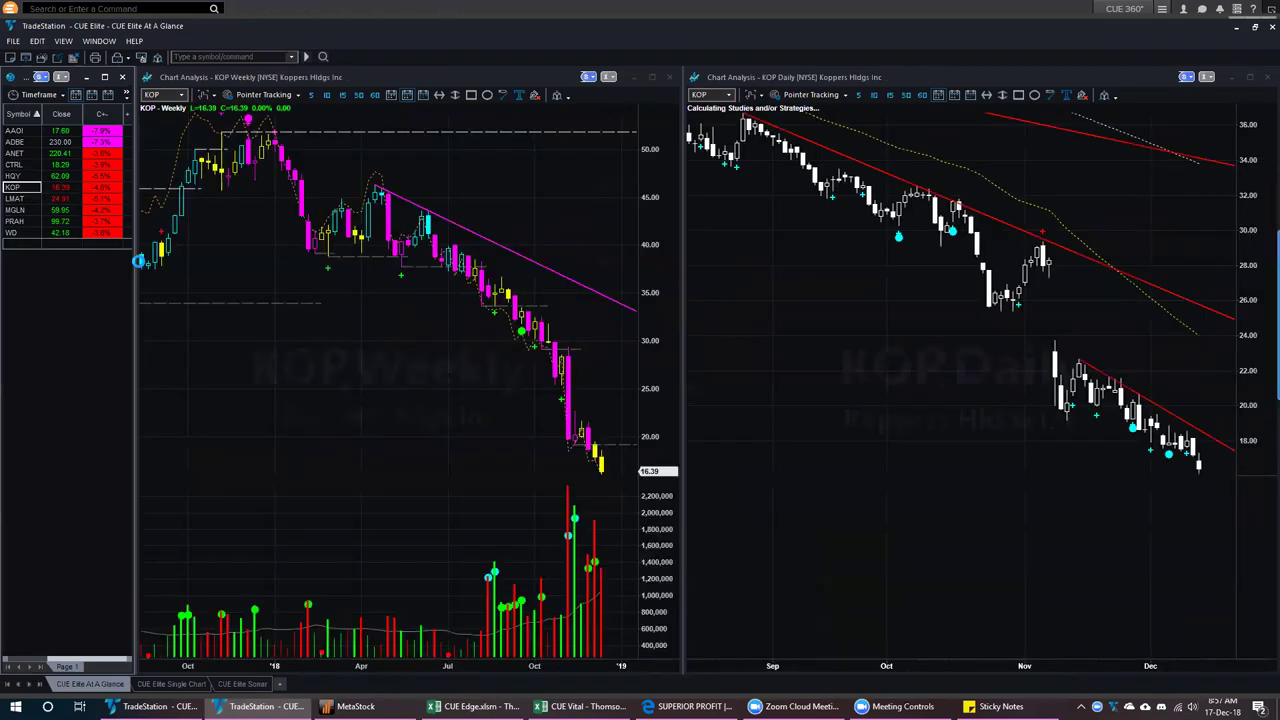
left_click(22, 199)
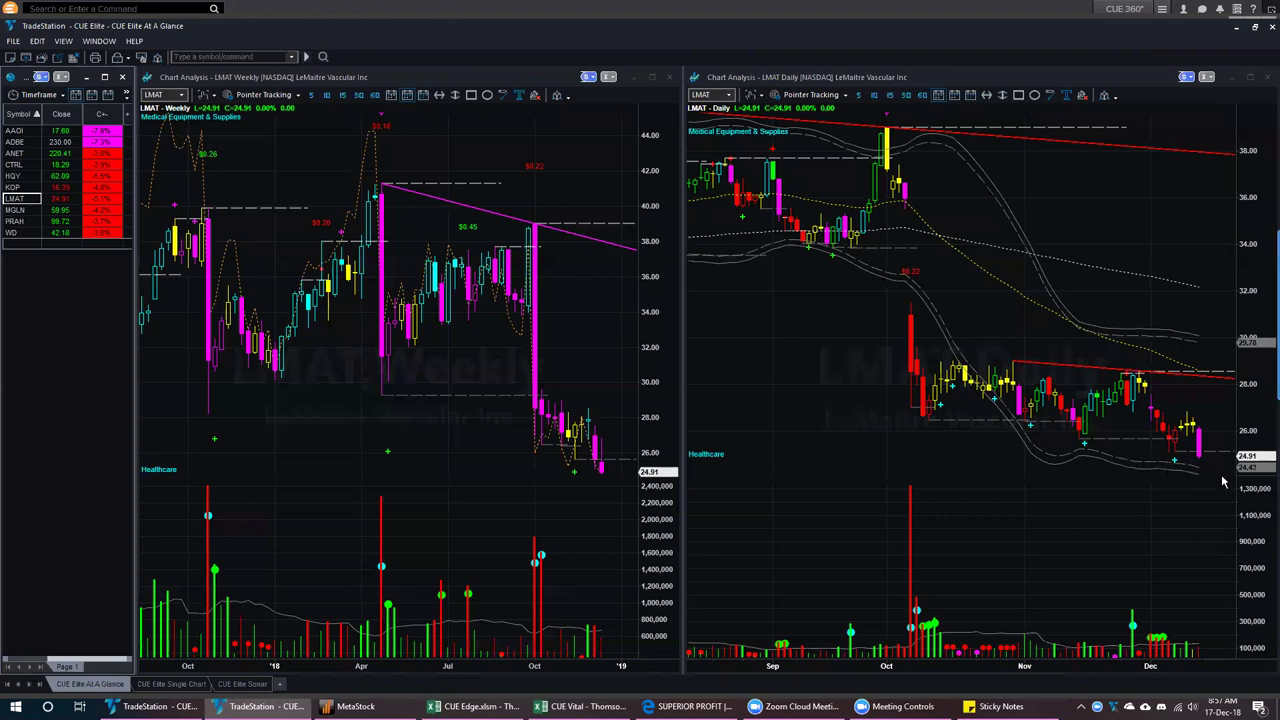
left_click(16, 210)
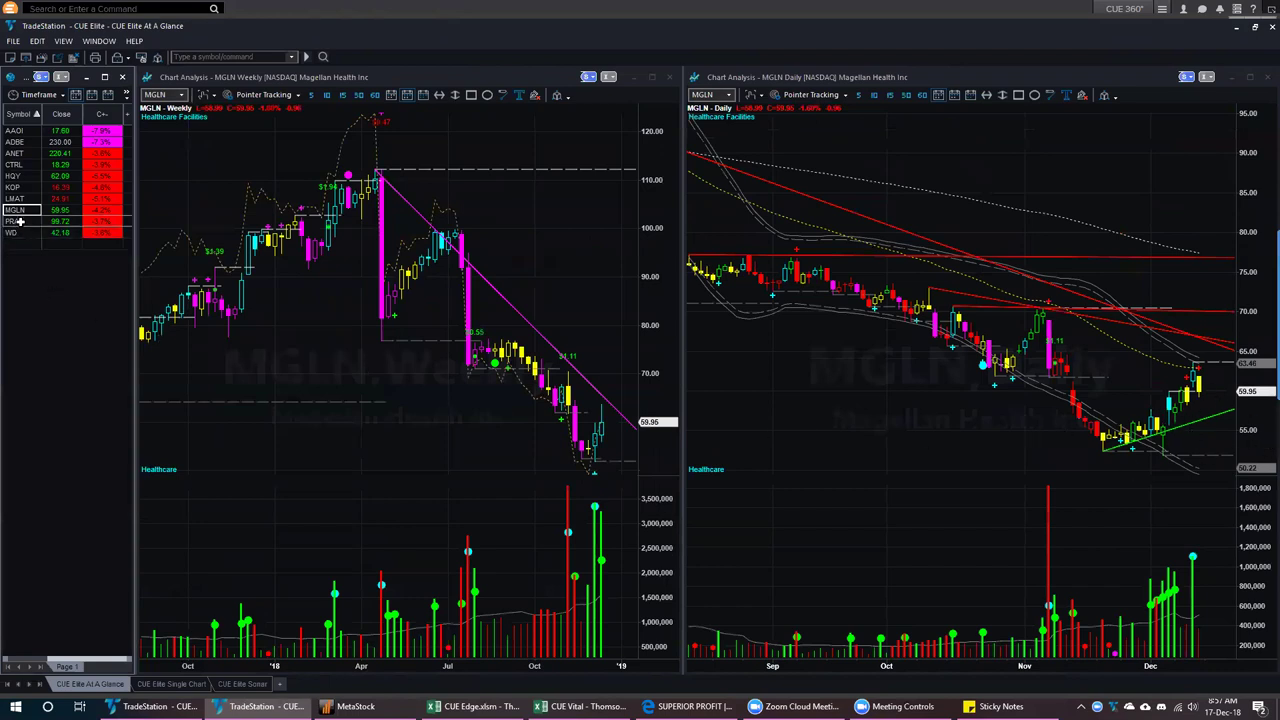
key("Down")
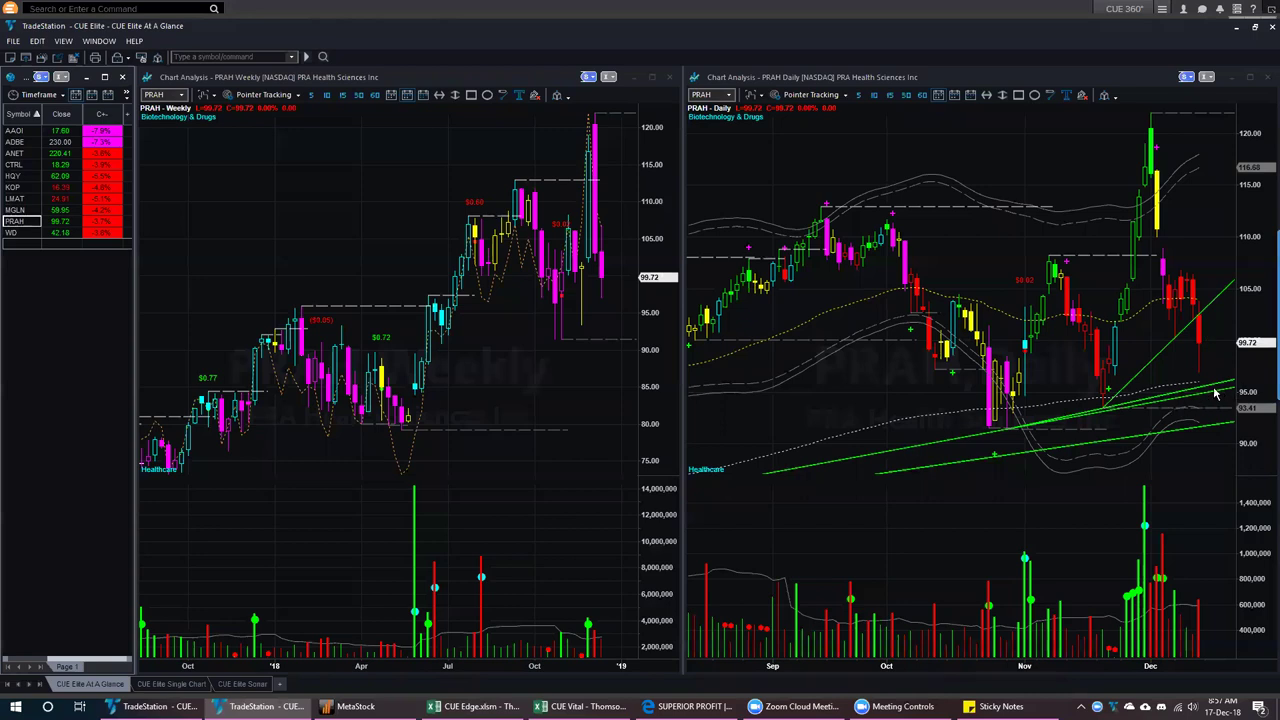
key("Down")
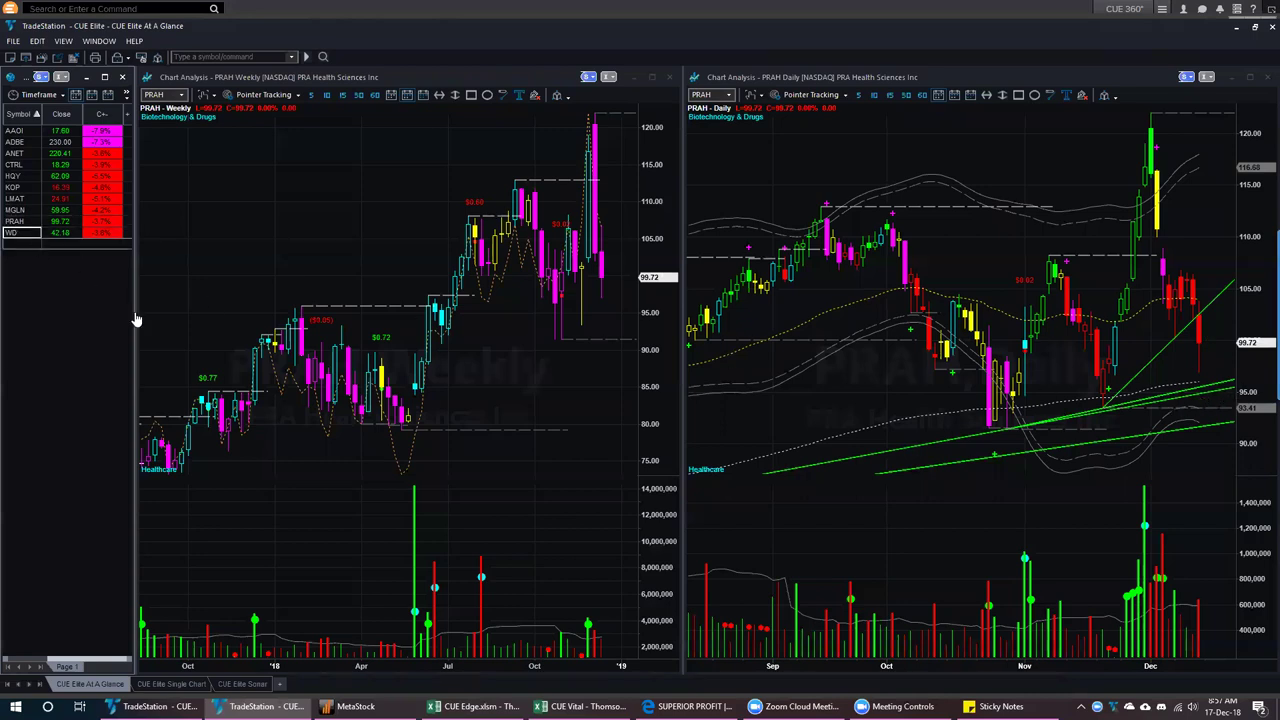
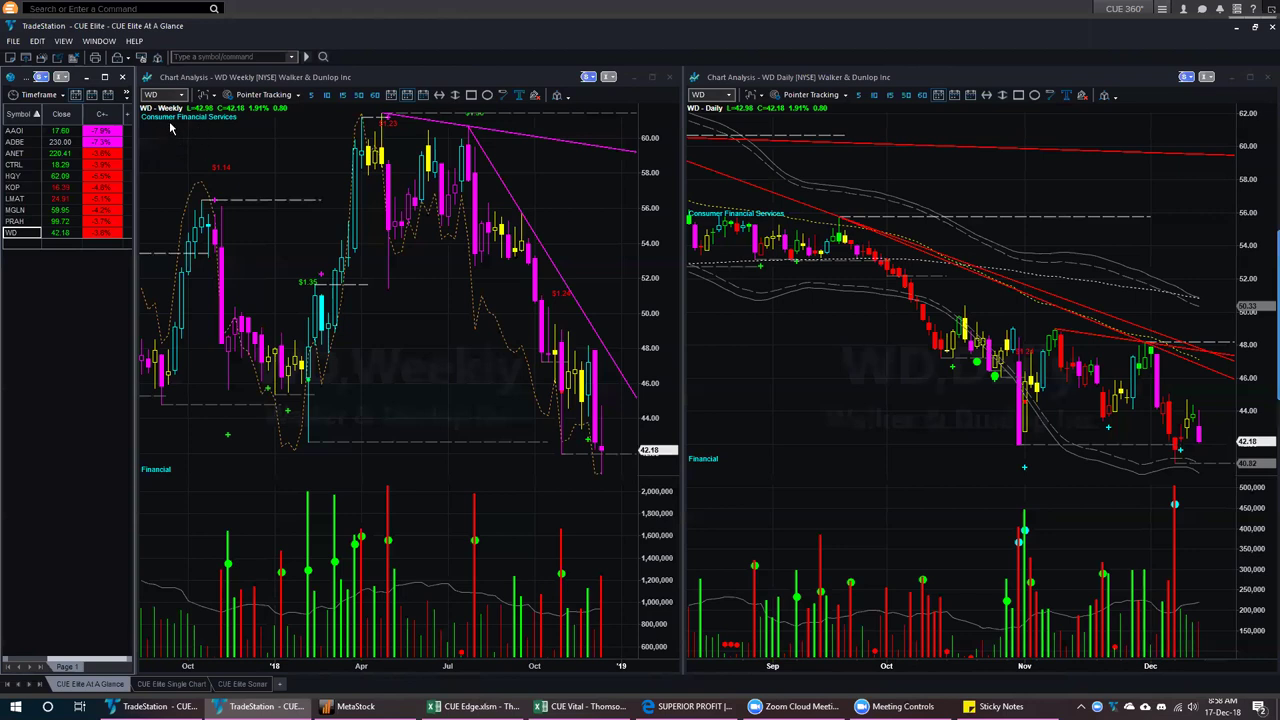
Look up Walker & Dunlop's industry in the CUE Edge workbook and examine the Thrifts & Mortgage Finance rankings from 1D to M3
left_click(470, 706)
left_click(160, 668)
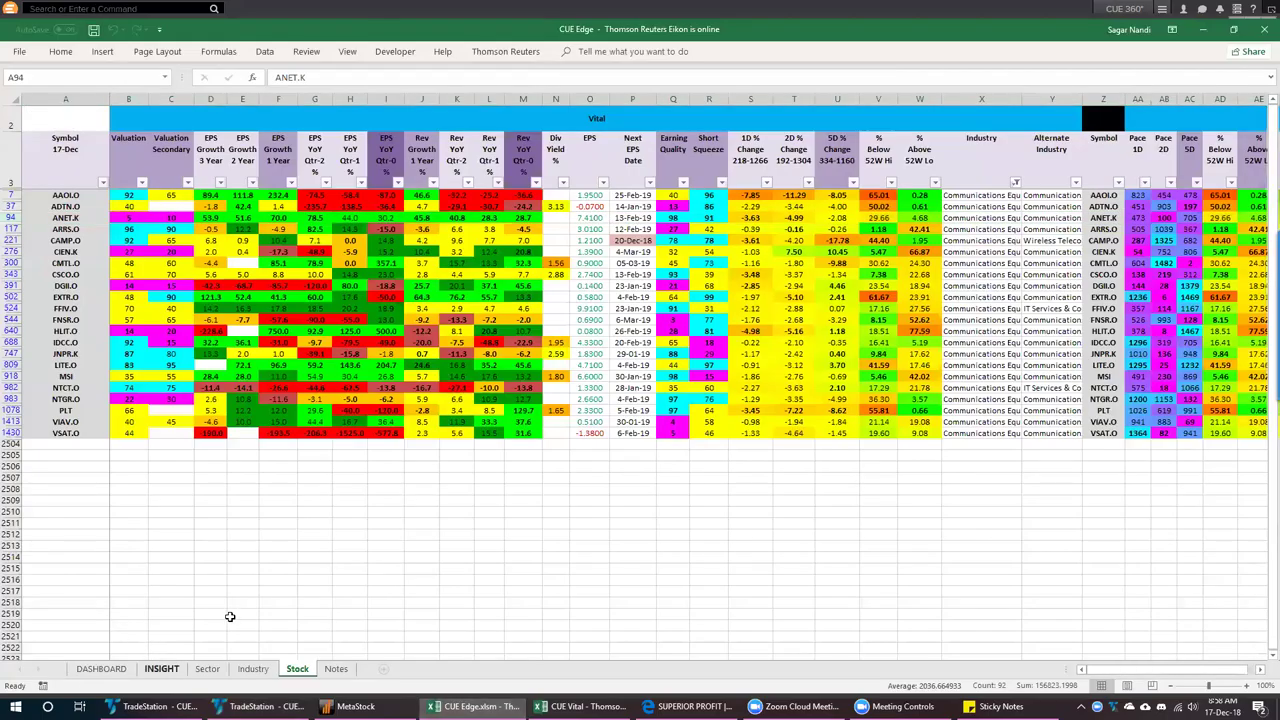
left_click(328, 547)
left_click(110, 118)
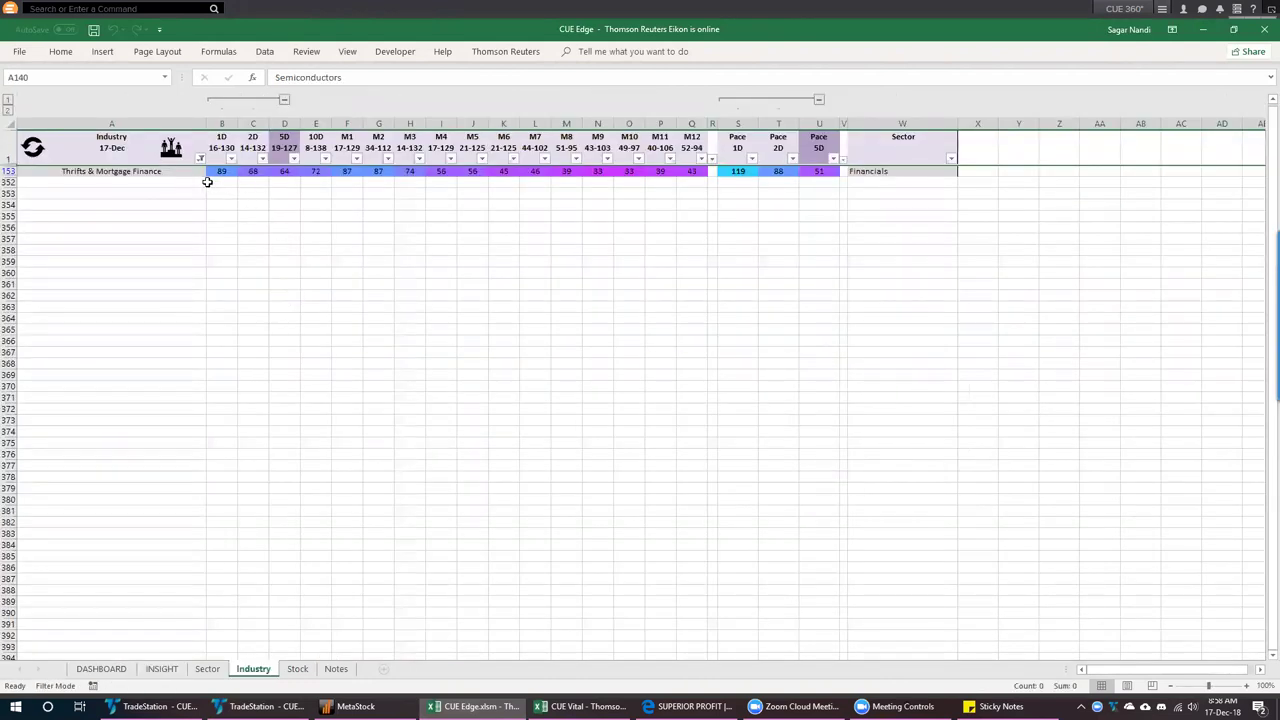
left_click_drag(221, 171, 403, 173)
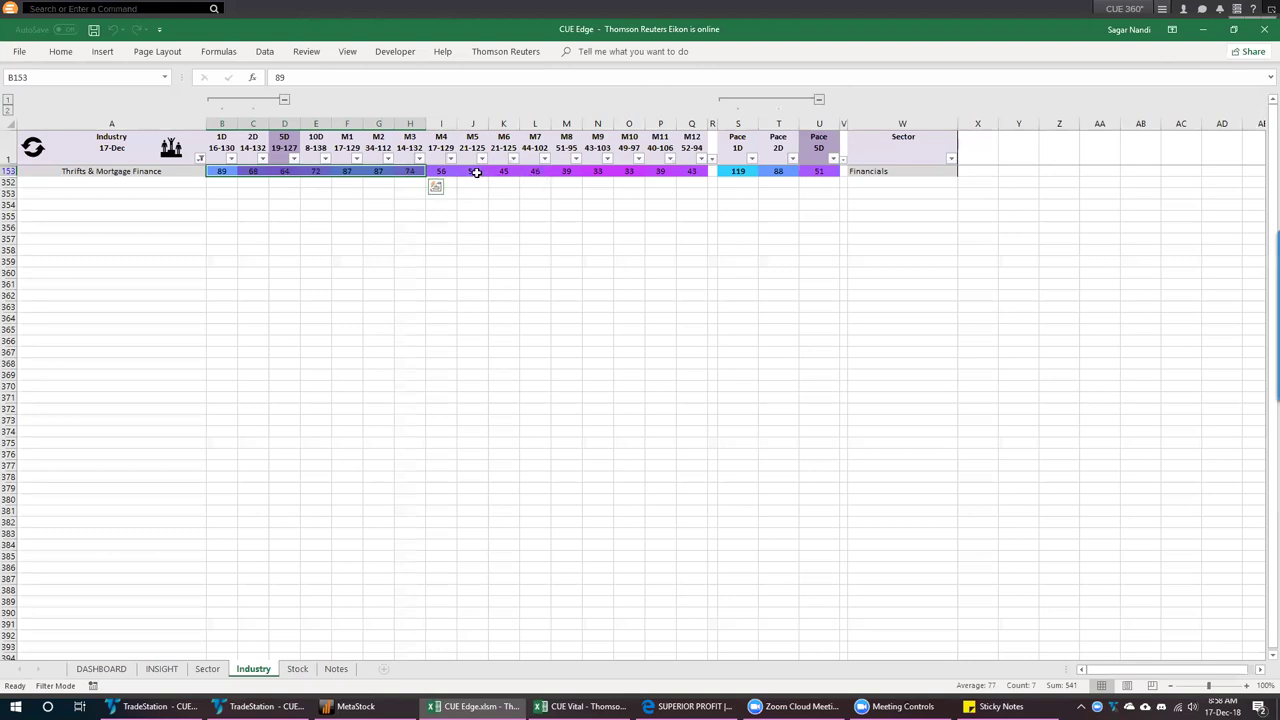
left_click(220, 171)
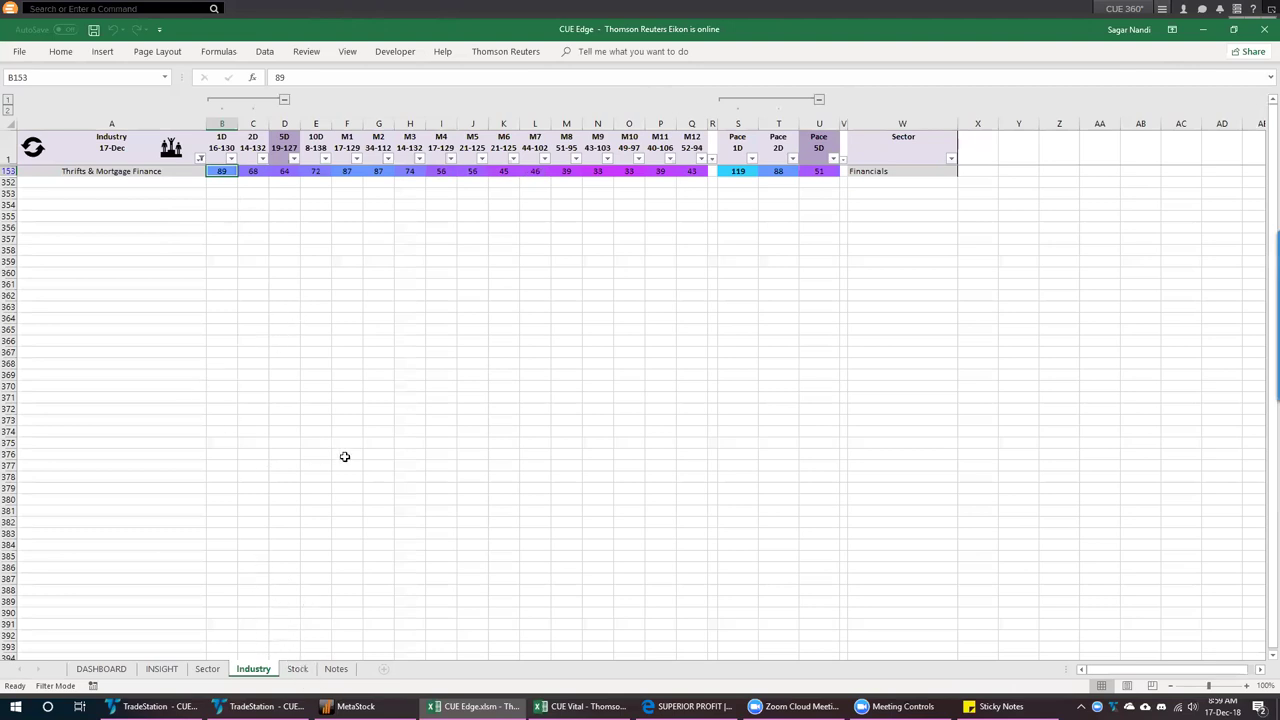
Review the Thrifts & Mortgage Finance peer stocks' fundamentals, highlighting the WD row for comparison
left_click(298, 670)
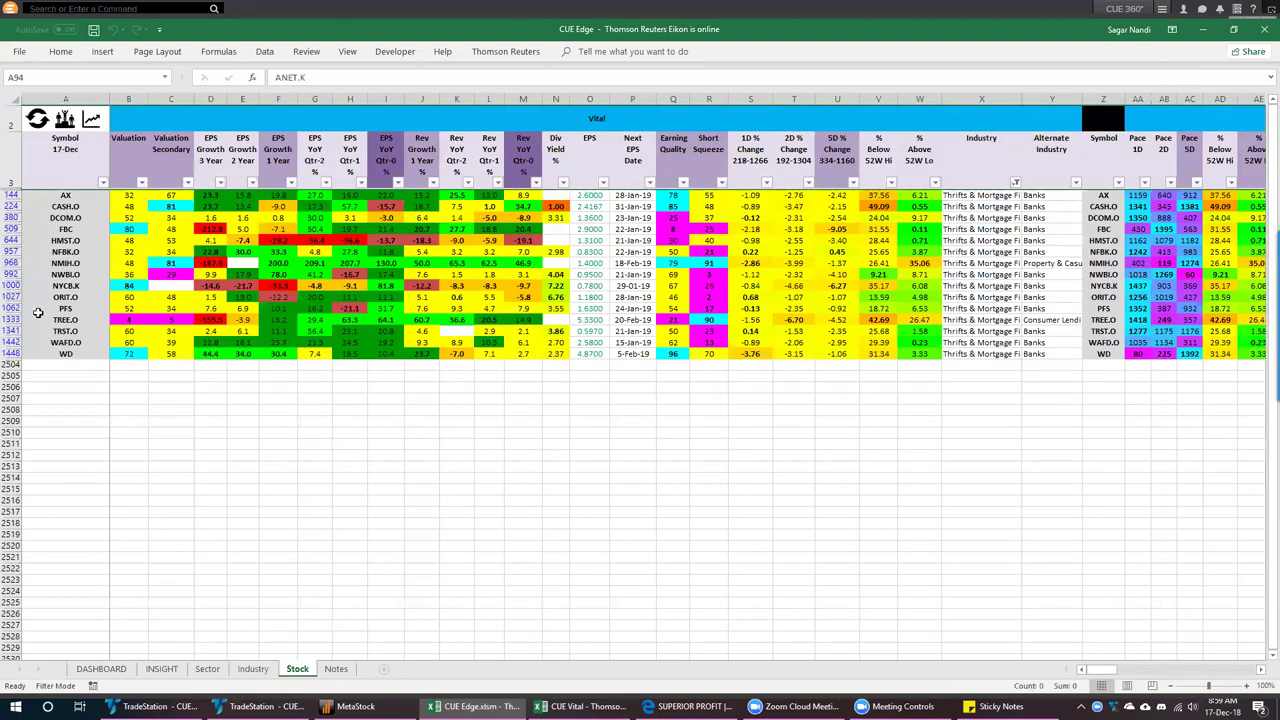
left_click(11, 354)
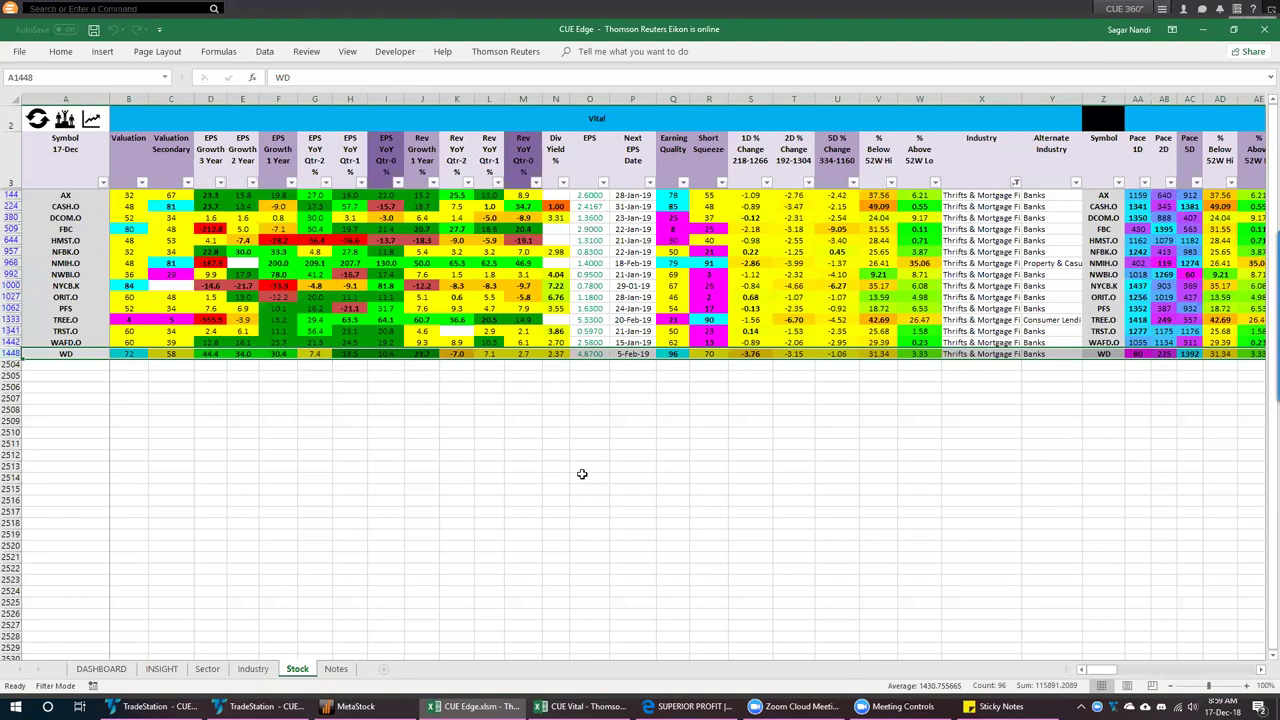
left_click(424, 275)
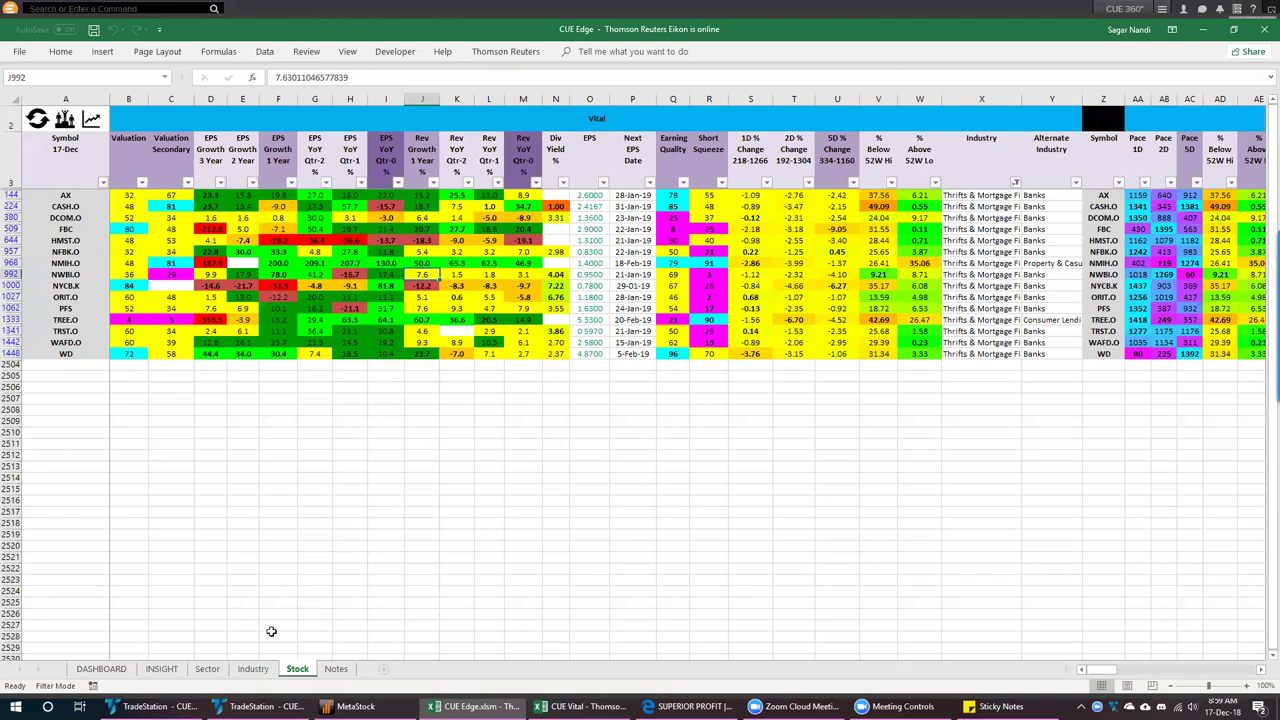
left_click(150, 706)
left_click(258, 706)
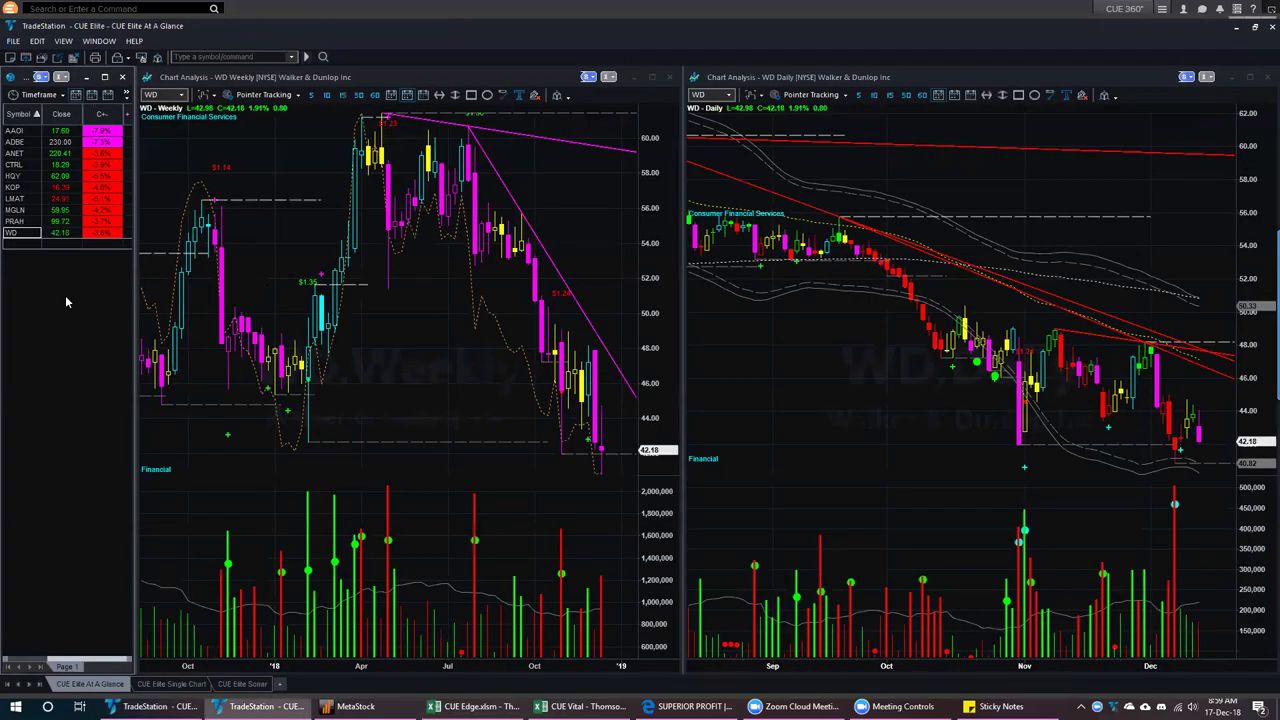
left_click(291, 157)
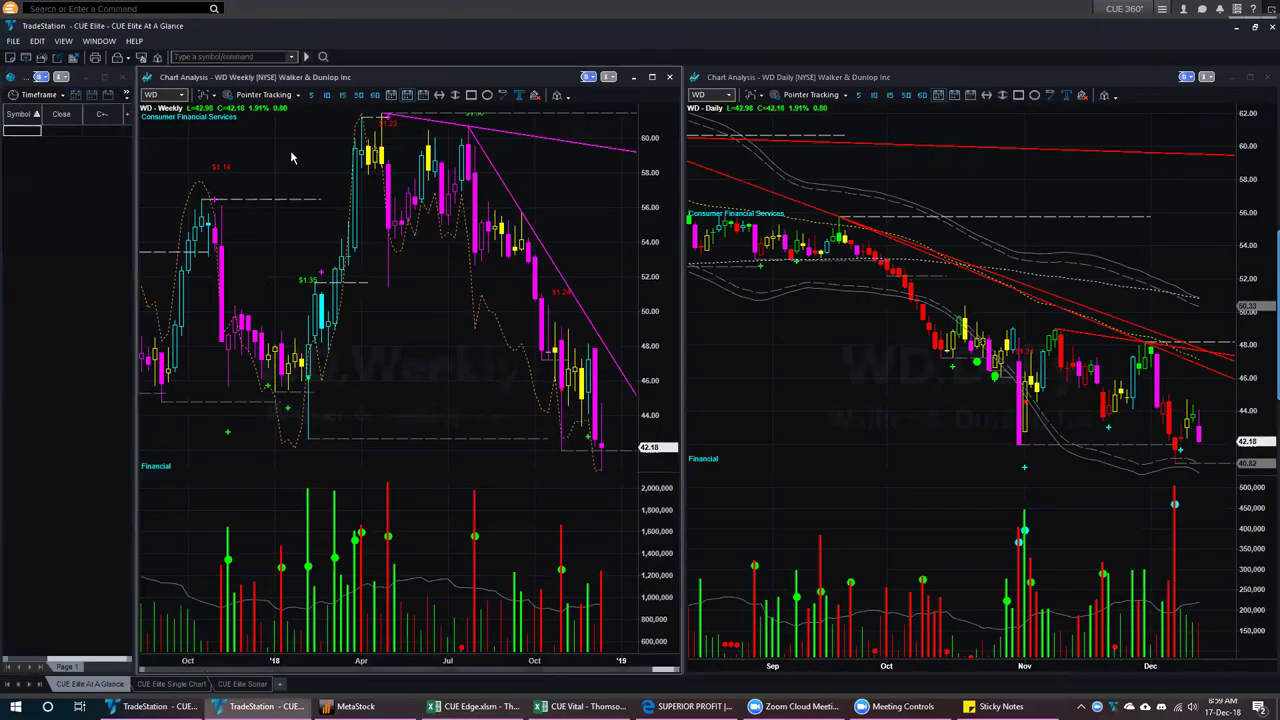
type("@ES")
key("Return")
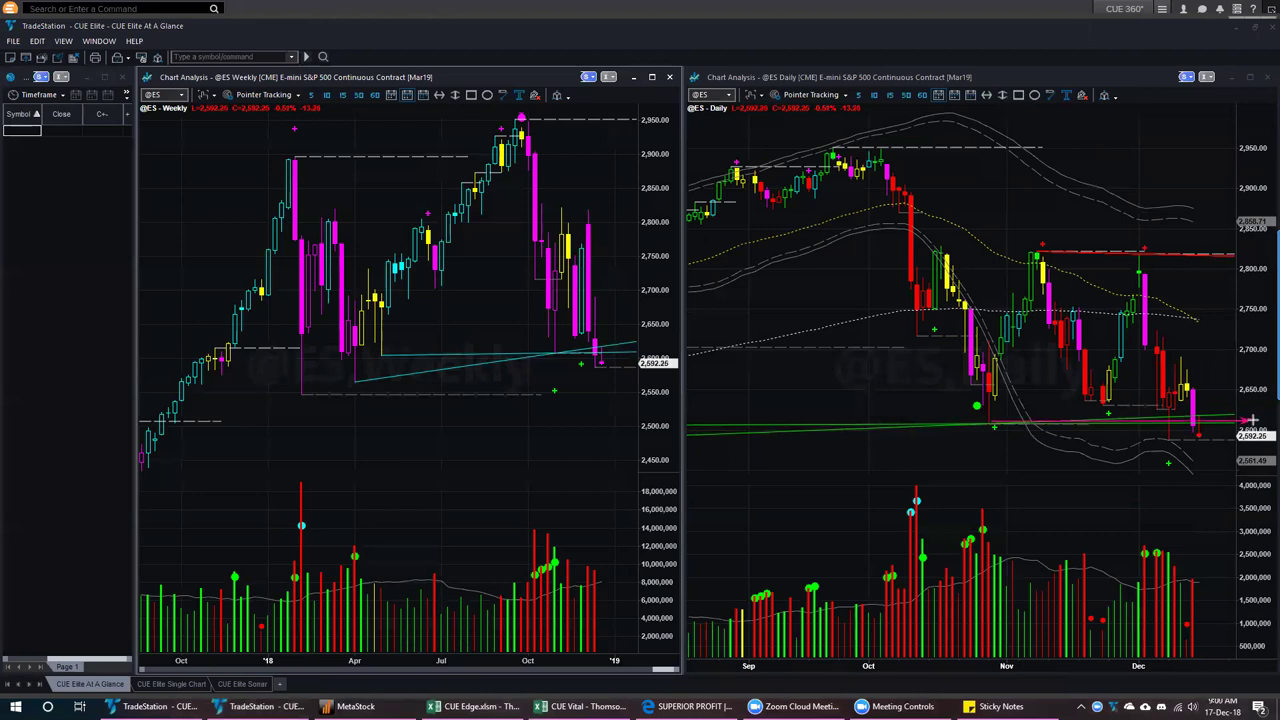
left_click_drag(1030, 258, 1202, 254)
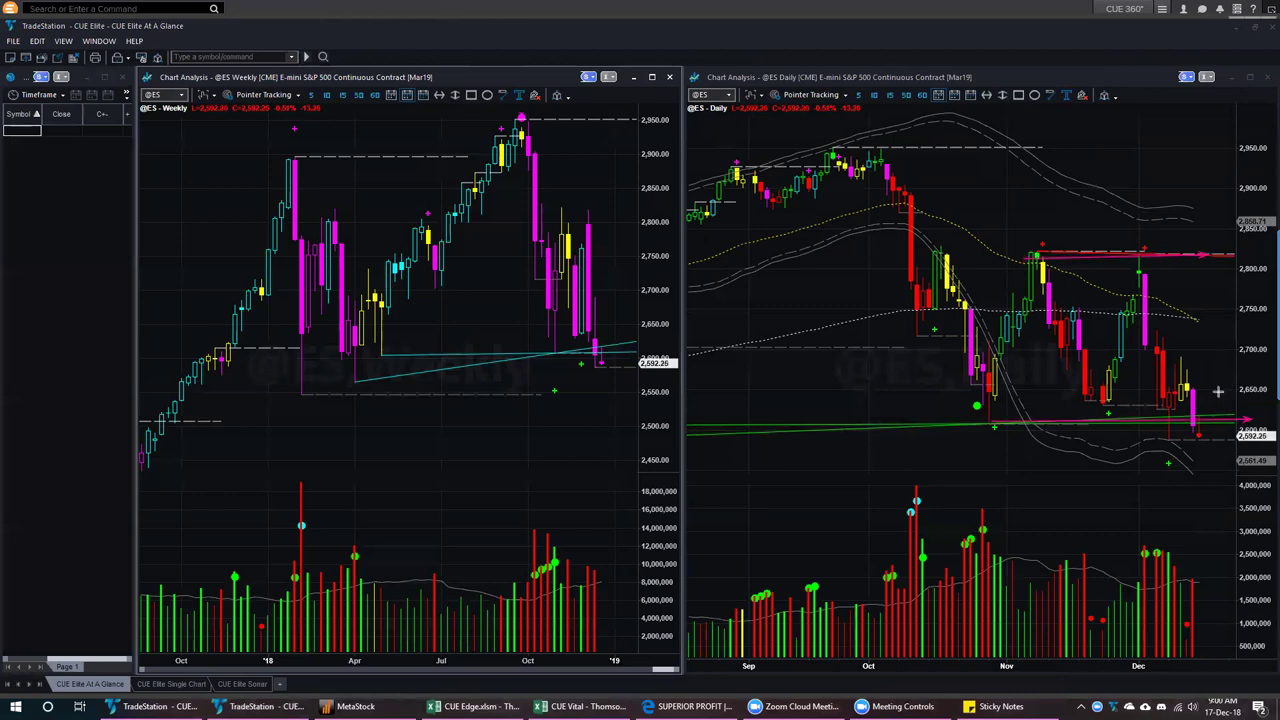
left_click_drag(1203, 428, 1223, 461)
left_click_drag(1221, 377, 1194, 411)
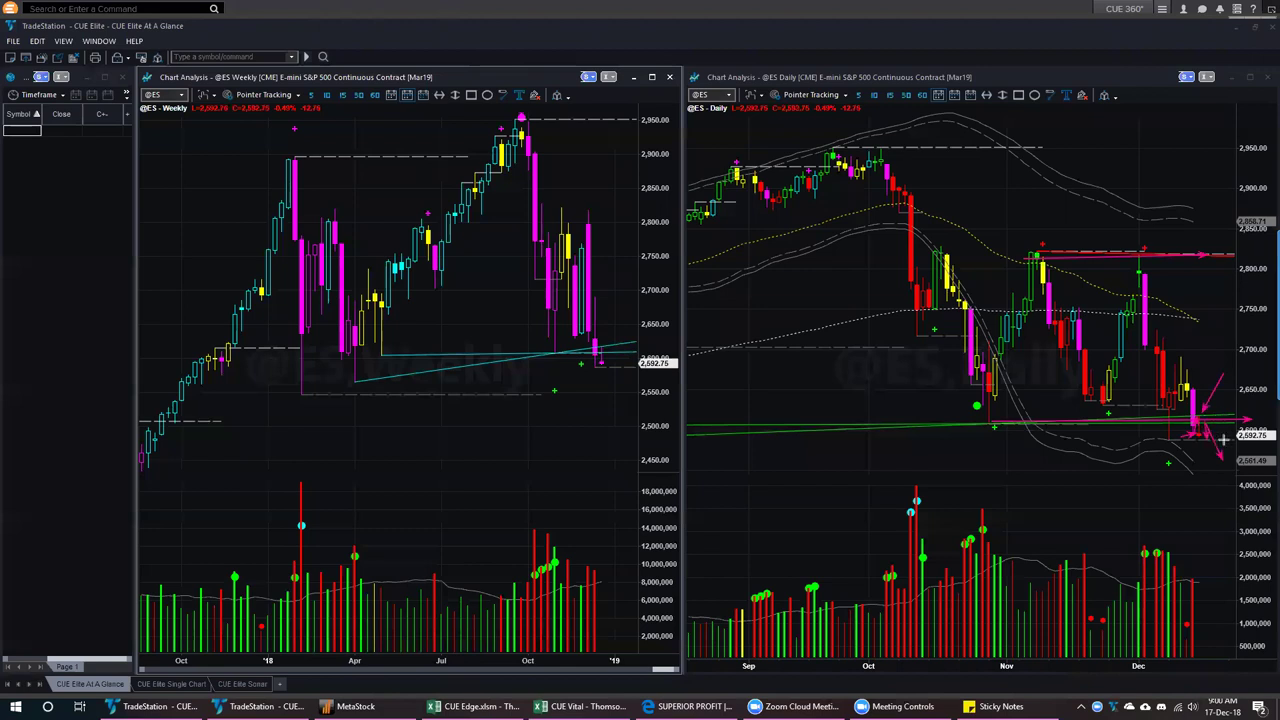
left_click_drag(604, 369, 636, 426)
left_click_drag(600, 350, 636, 342)
key("Escape")
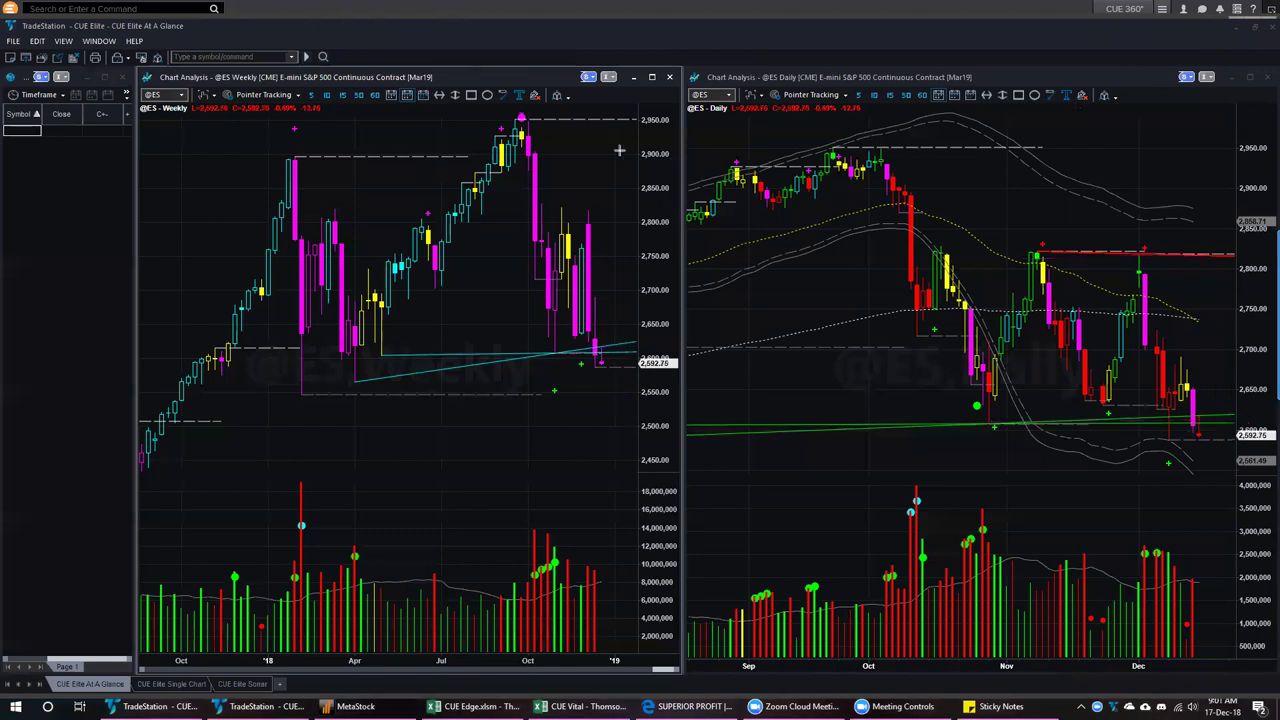
left_click(847, 280)
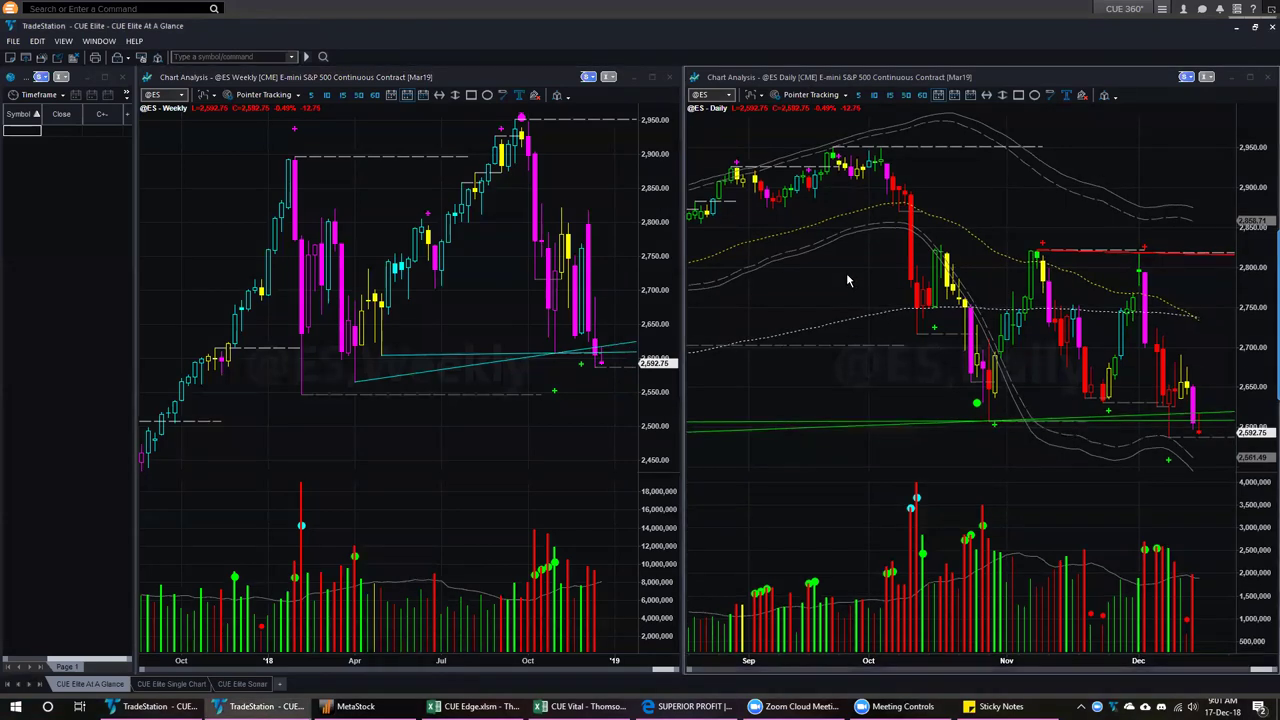
type("@nq")
key("Return")
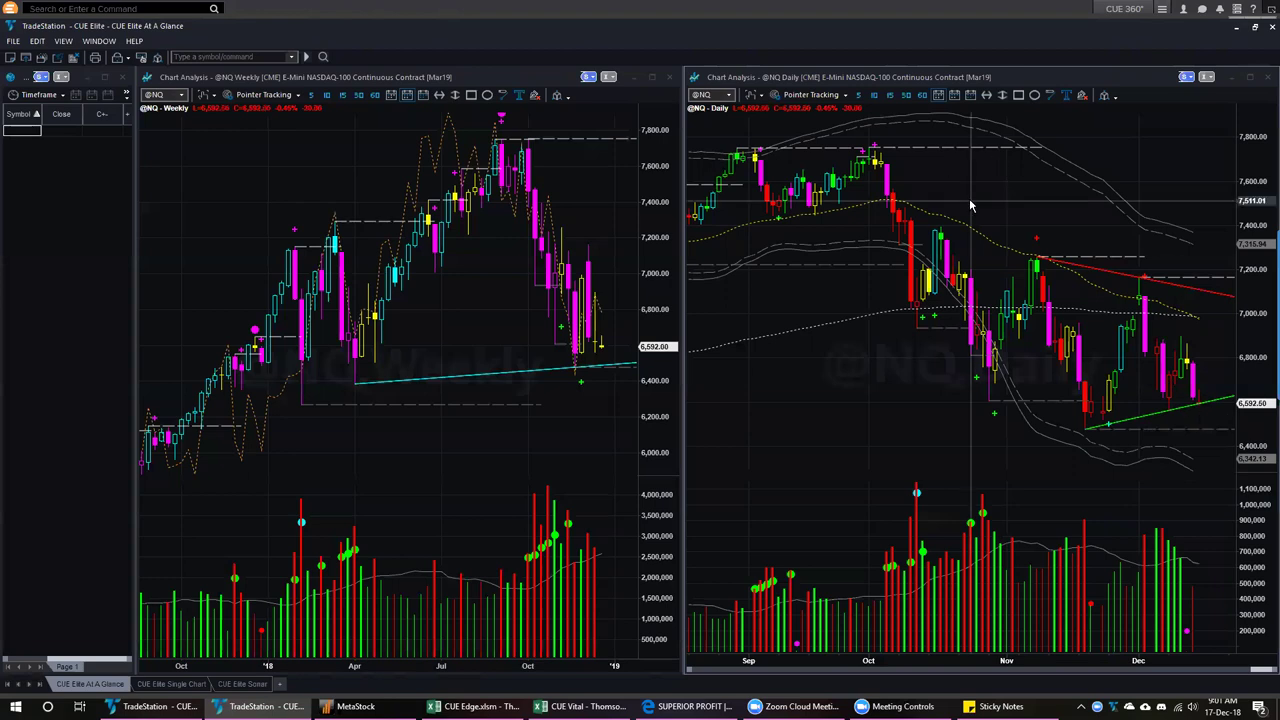
type("@ym")
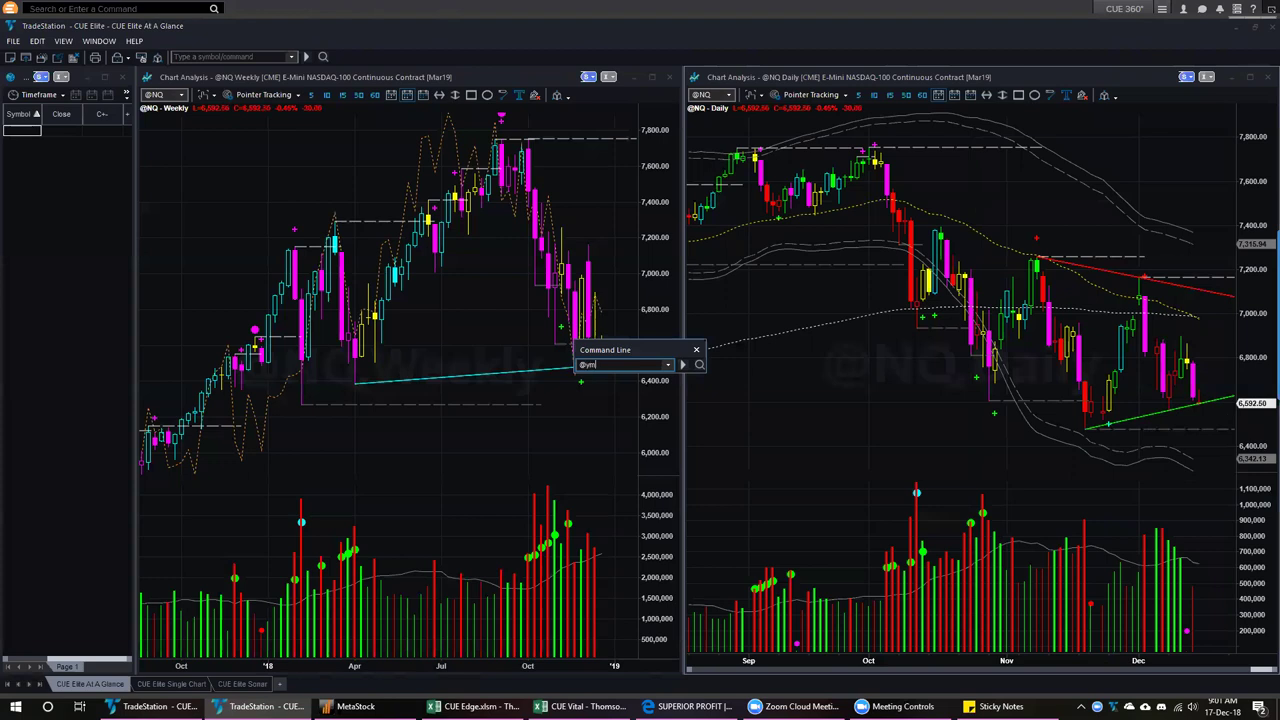
key("Return")
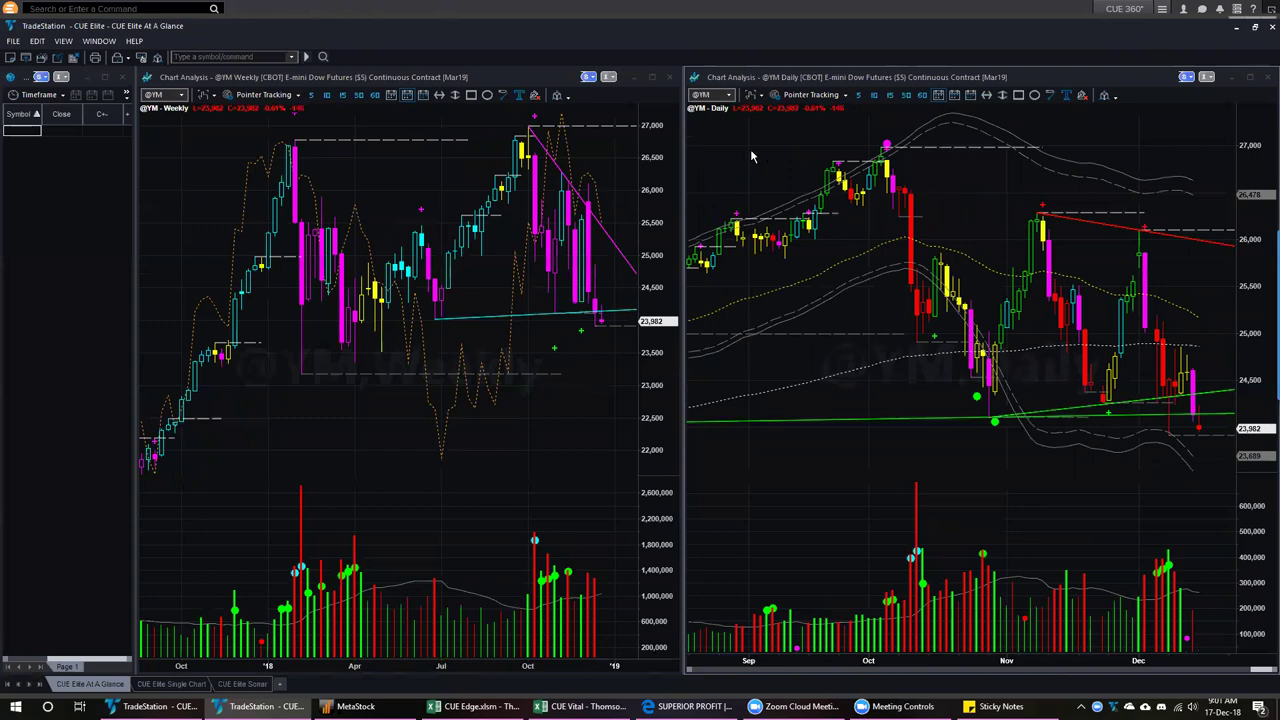
type("@")
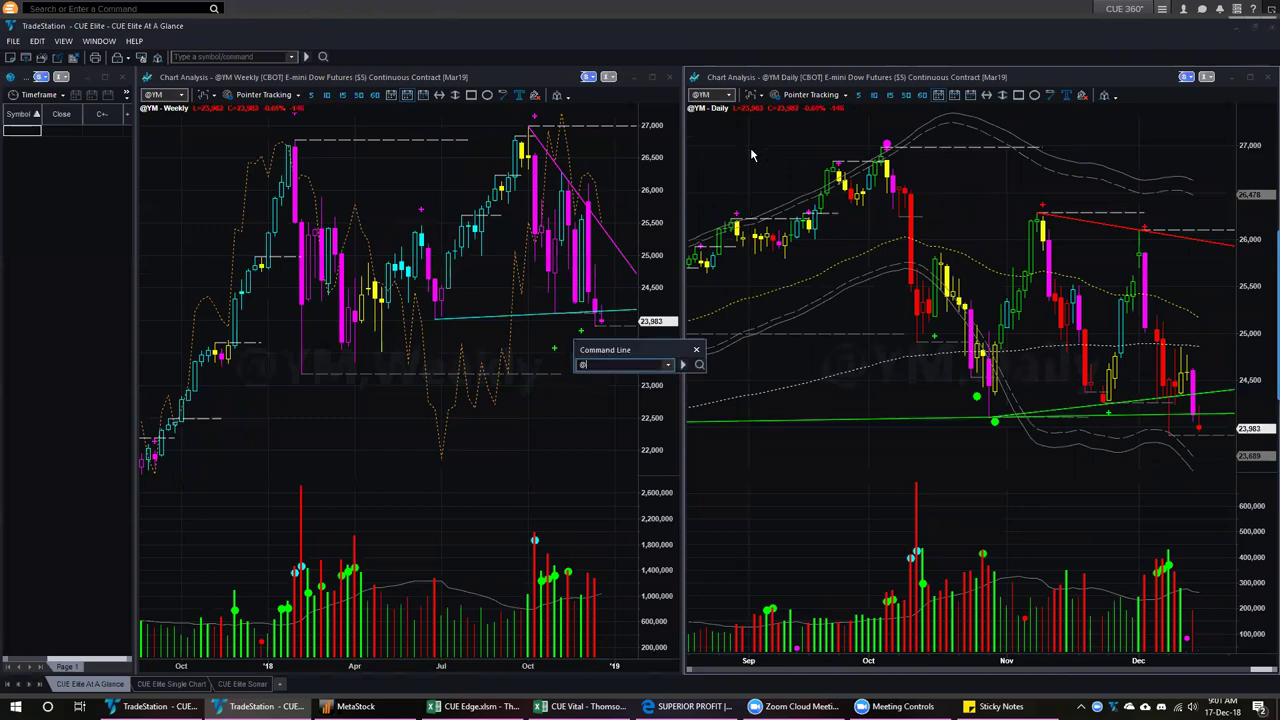
key("Return")
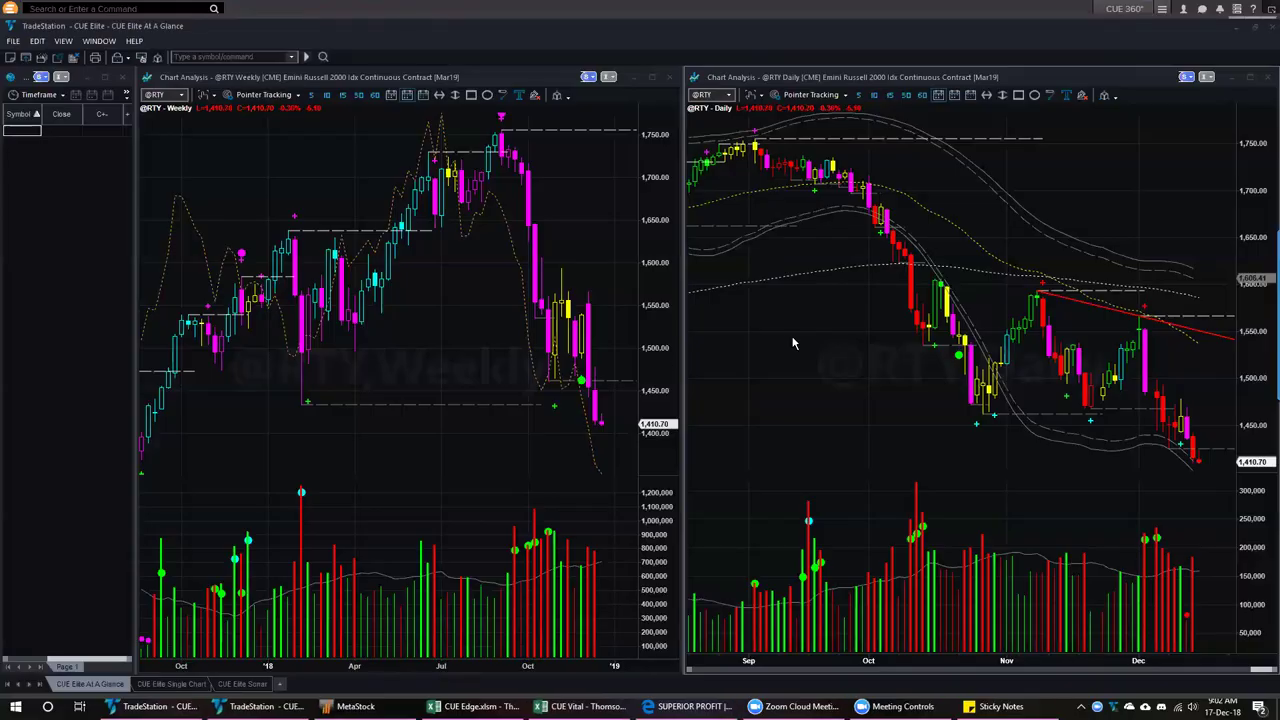
Load the Amedisys stock symbol AMED into the weekly and daily charts
left_click(792, 343)
type("a")
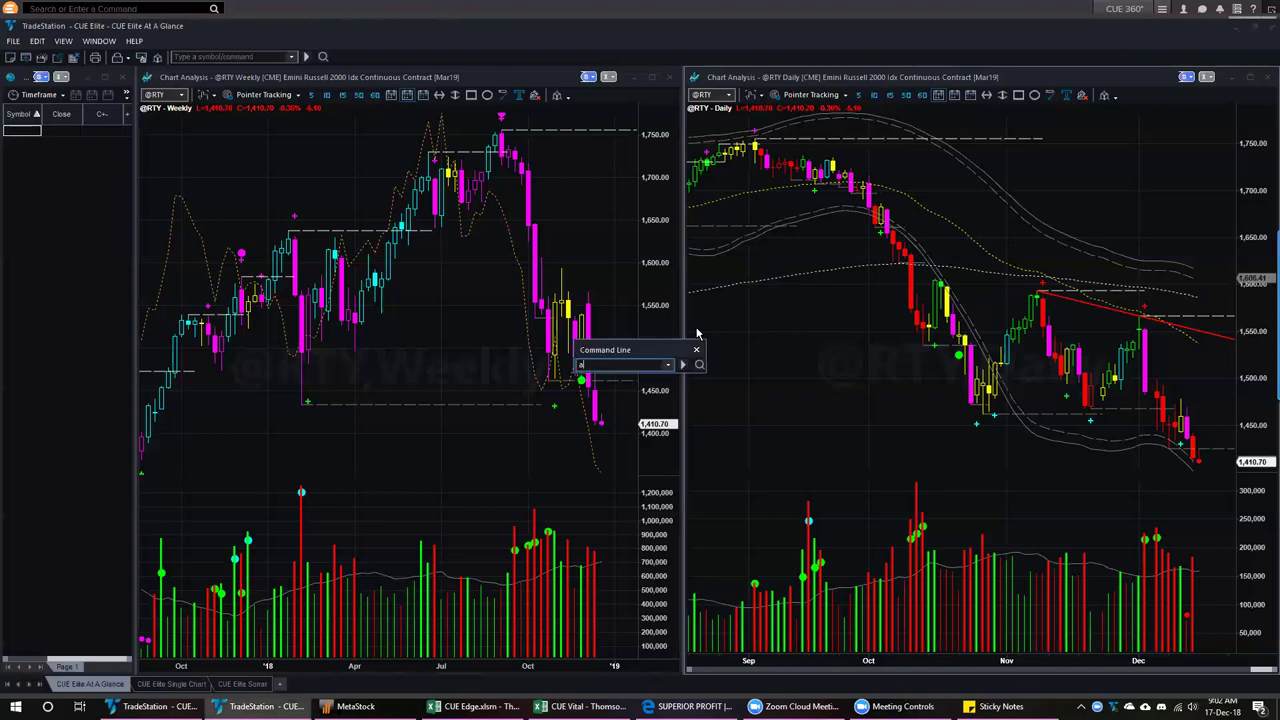
type("med")
key("Return")
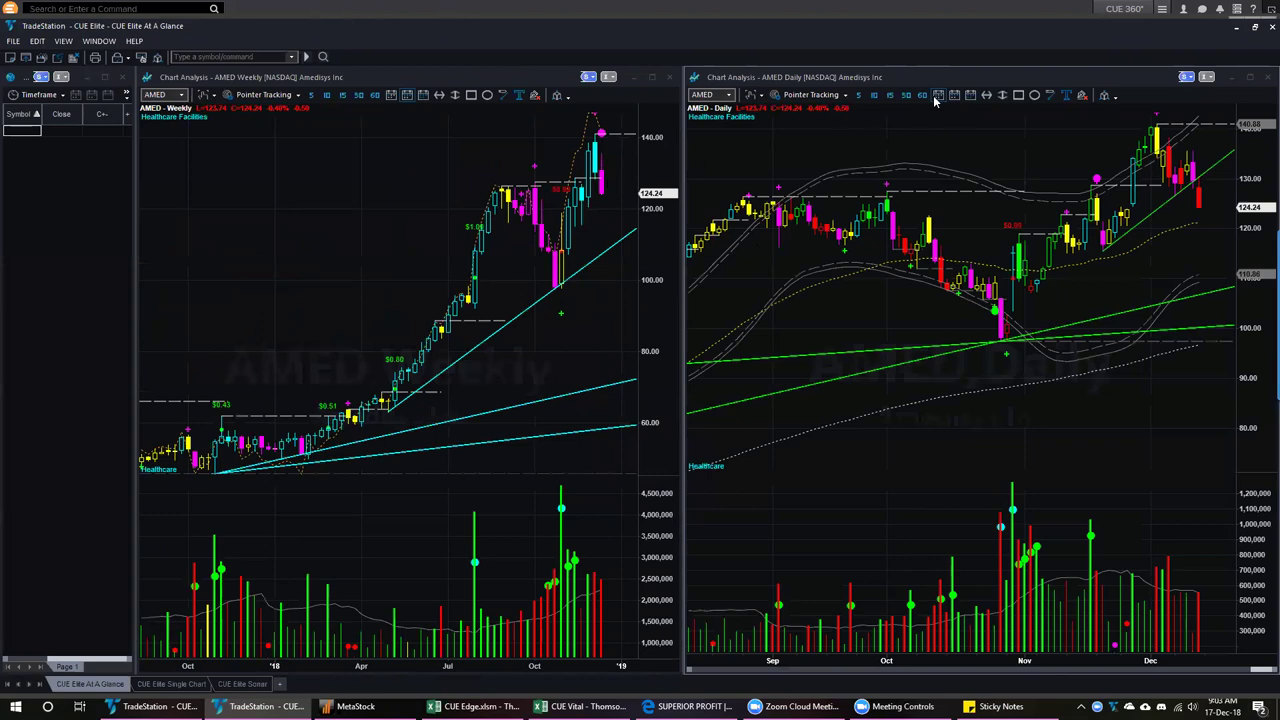
Mark the recent high, the failed breakout level and the latest volume bars on the AMED weekly chart with arrows and a line
left_click_drag(646, 157, 609, 179)
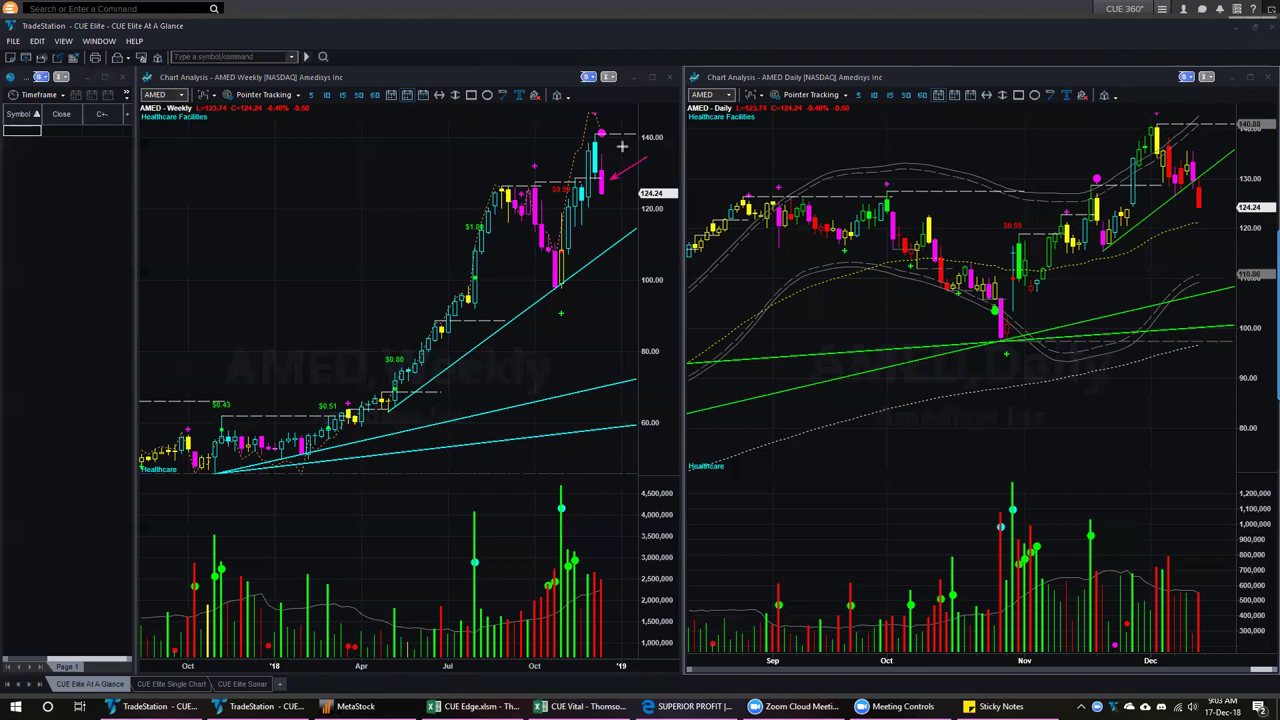
left_click_drag(617, 158, 611, 166)
left_click_drag(643, 119, 602, 132)
left_click_drag(593, 182, 650, 208)
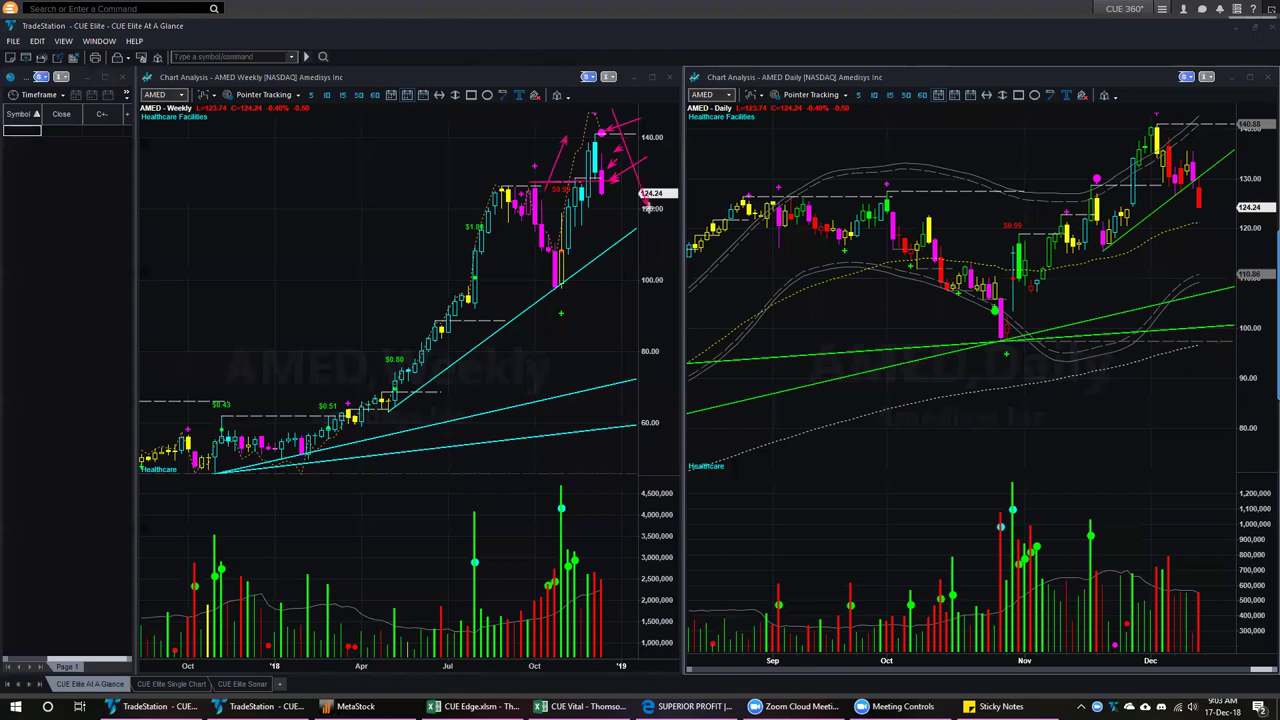
left_click_drag(599, 538, 607, 574)
Mark the failed breakout level, the rise and the drop back on the AMED daily chart, and clear the markings
left_click_drag(1069, 149, 1230, 197)
left_click_drag(1025, 190, 1130, 197)
left_click_drag(1209, 203, 1250, 185)
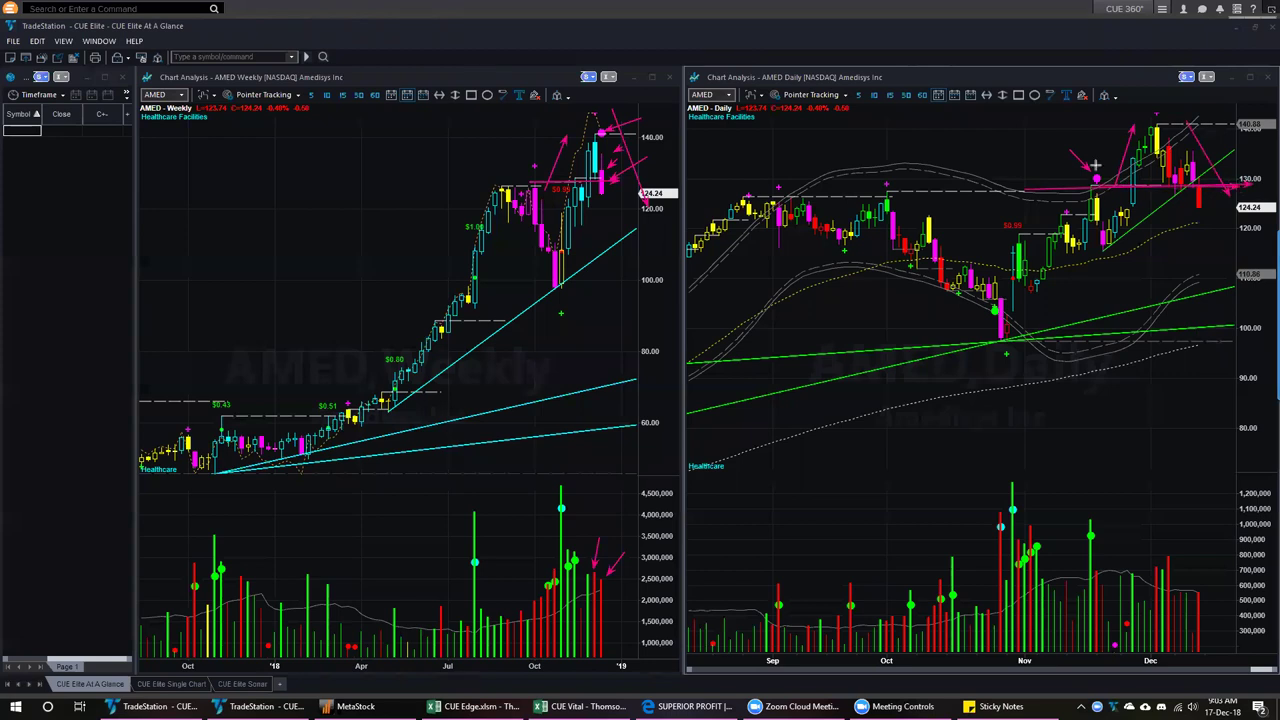
left_click_drag(1268, 263, 1209, 206)
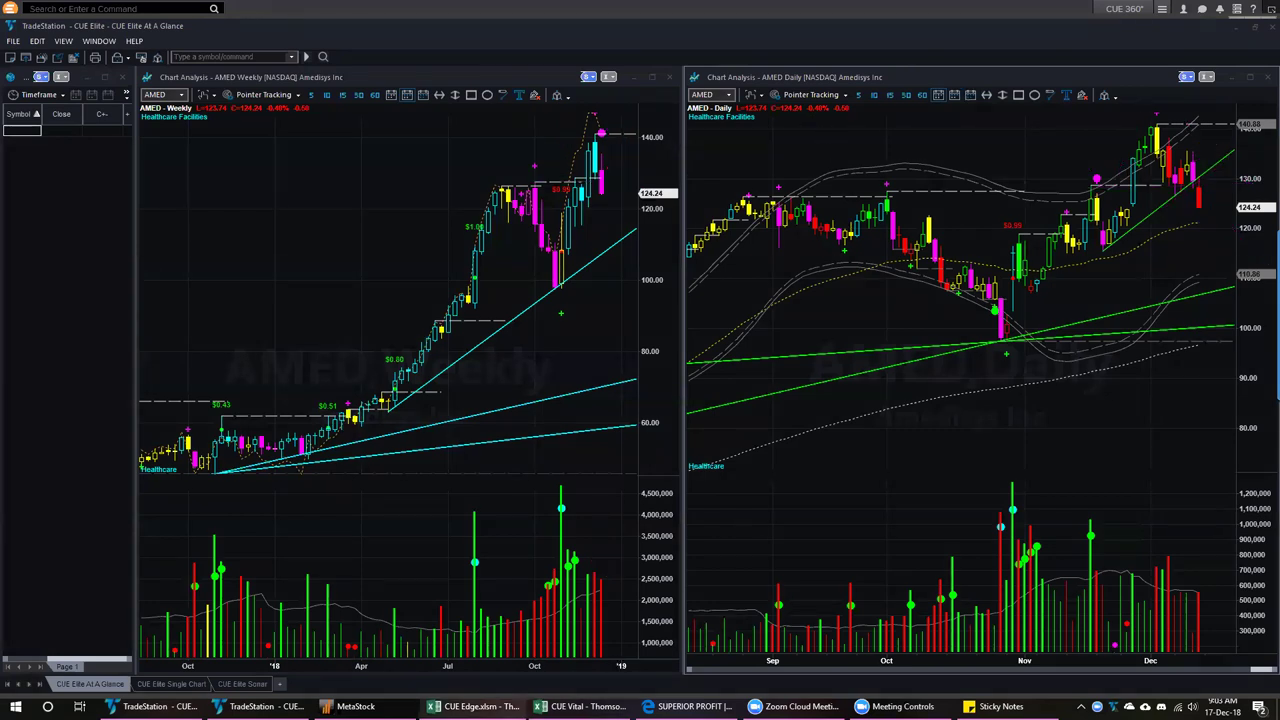
Switch to the CUE Edge workbook and filter the Stock sheet's Symbol column for amed
key("alt+Tab")
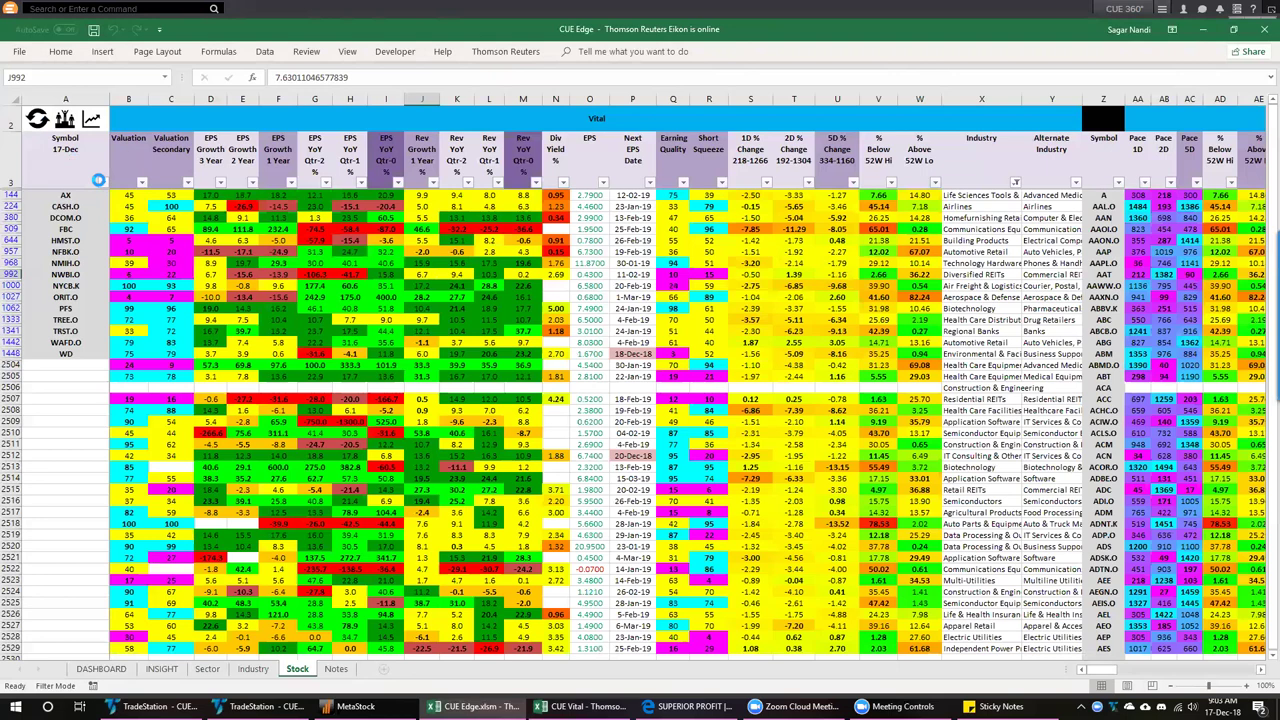
left_click(98, 182)
left_click(83, 297)
type("amed")
key("Return")
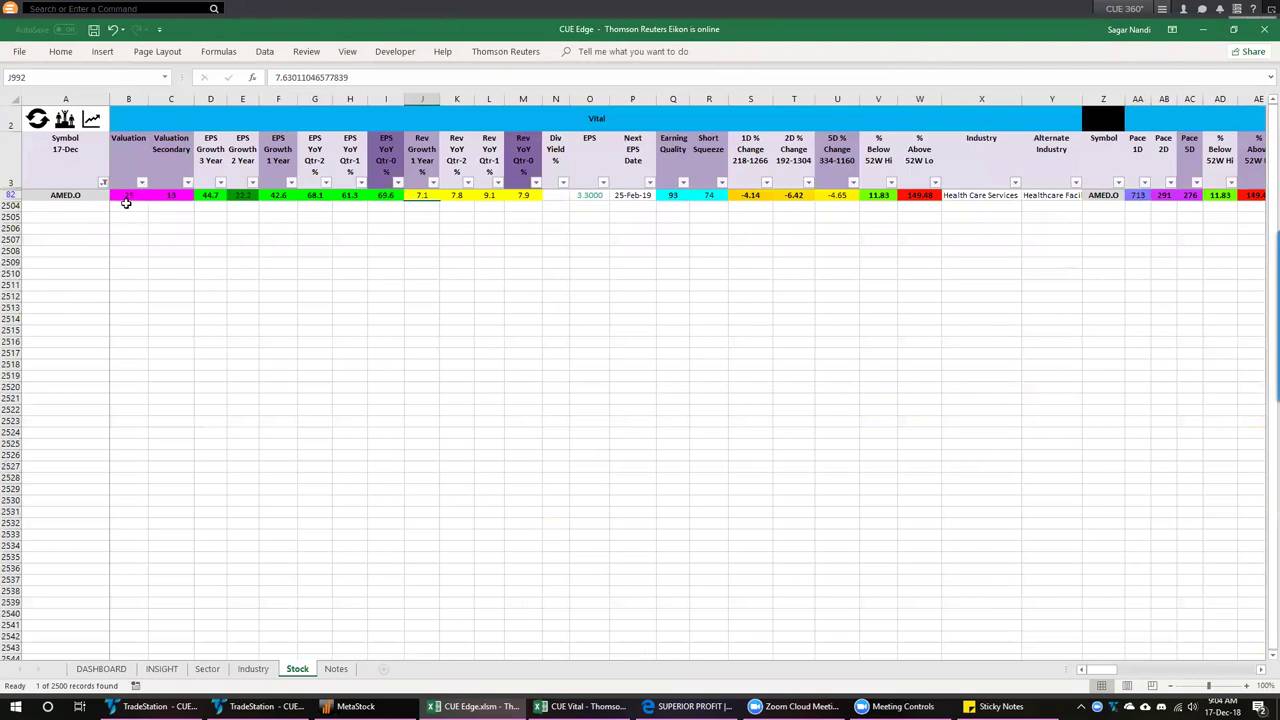
List AMED's Health Care Services peer stocks from its row and examine that industry's rankings on the Industry sheet
left_click(128, 195)
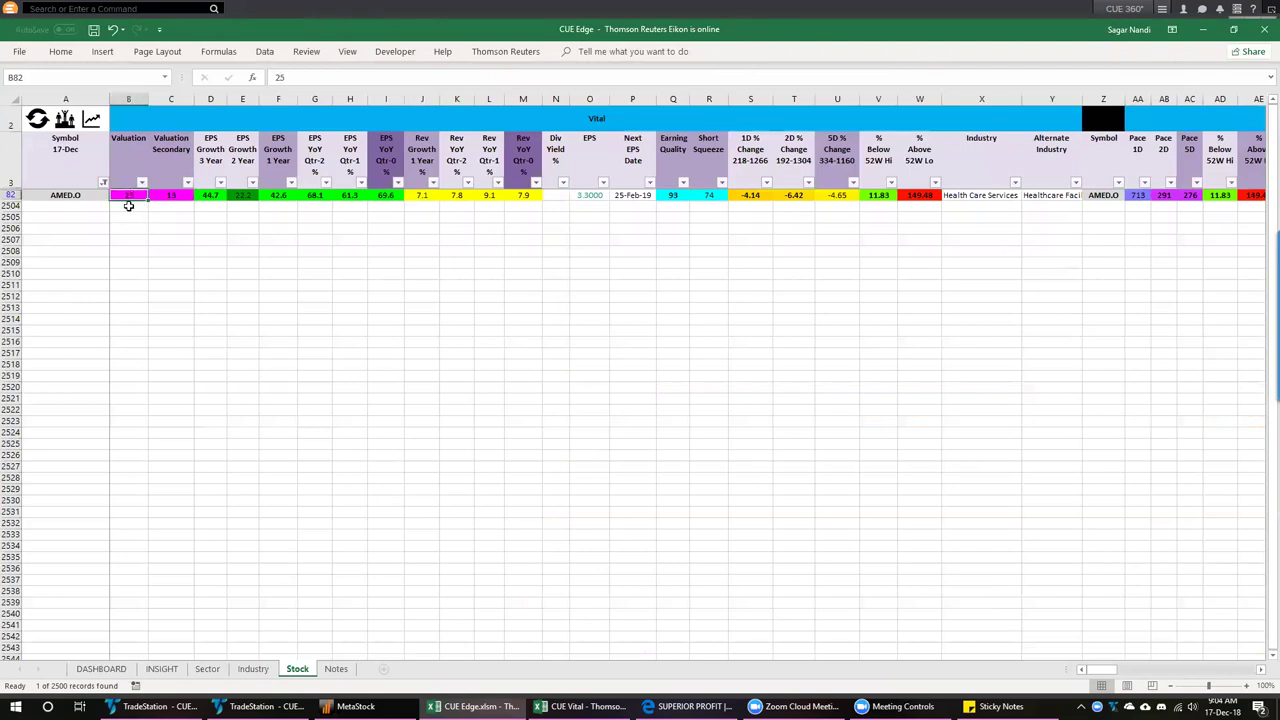
left_click(62, 117)
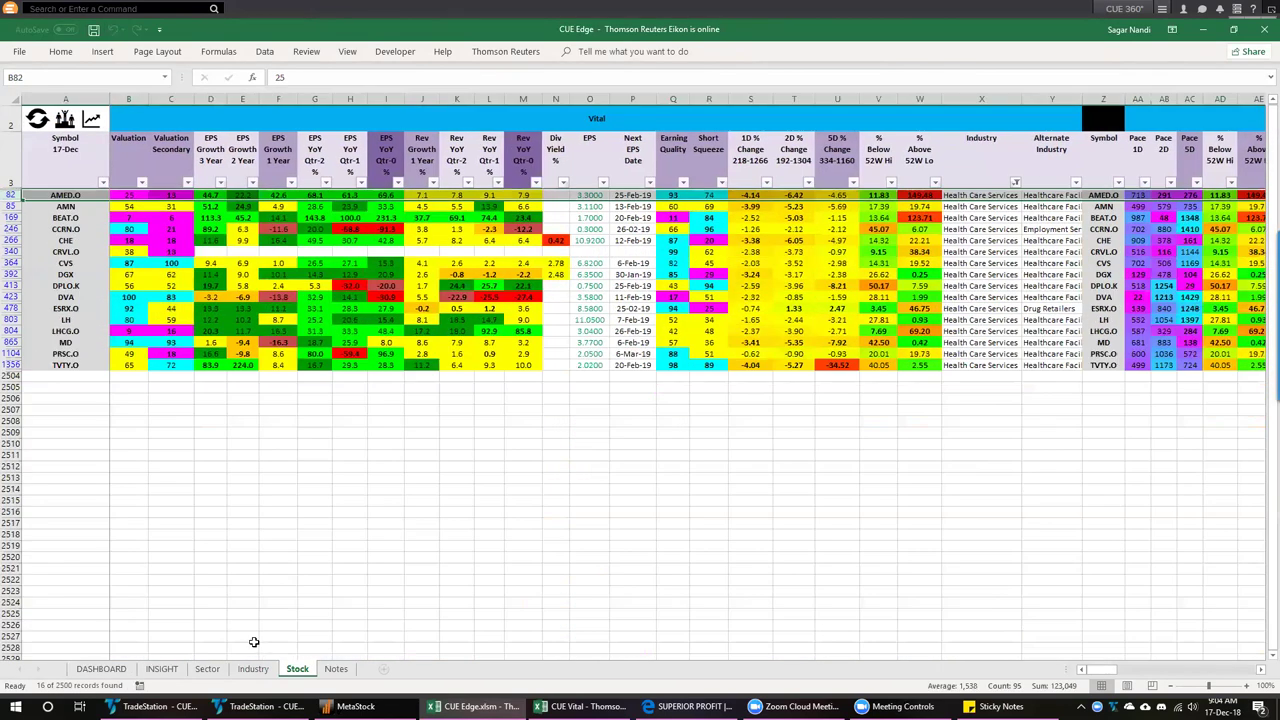
left_click(253, 669)
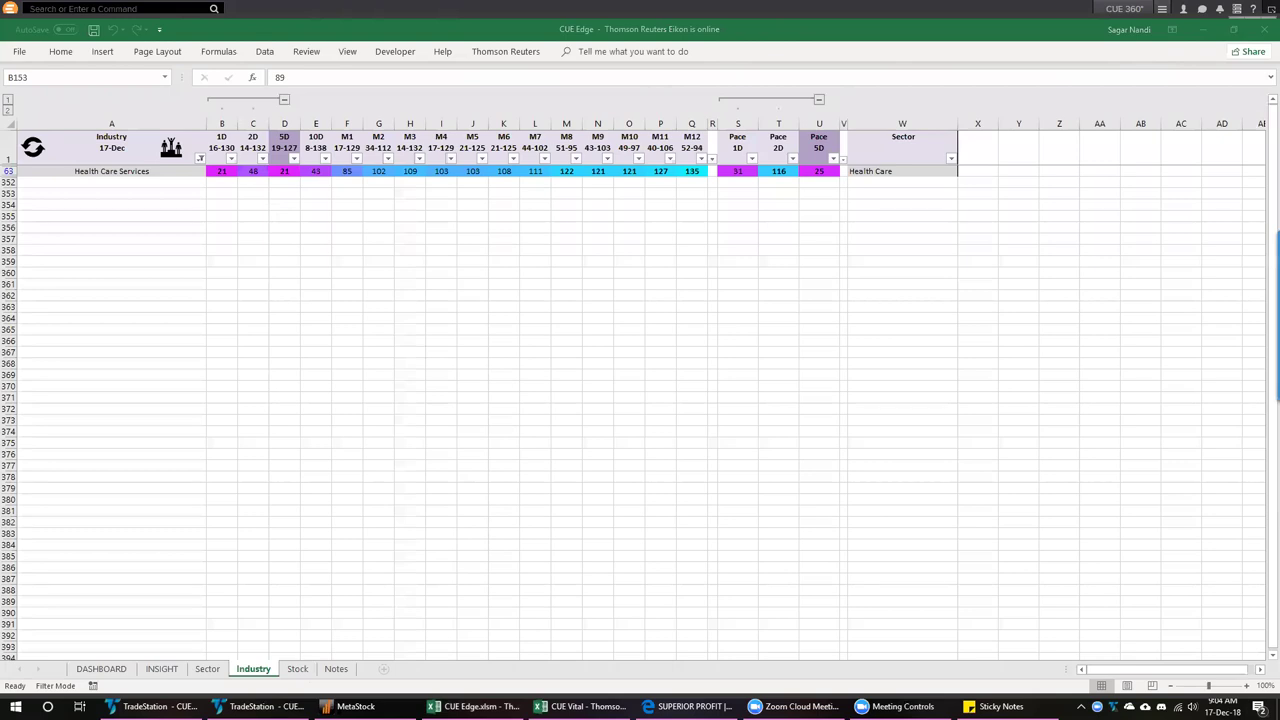
Switch to the presentation and show the closing Thank you slide full screen
key("shift+F5")
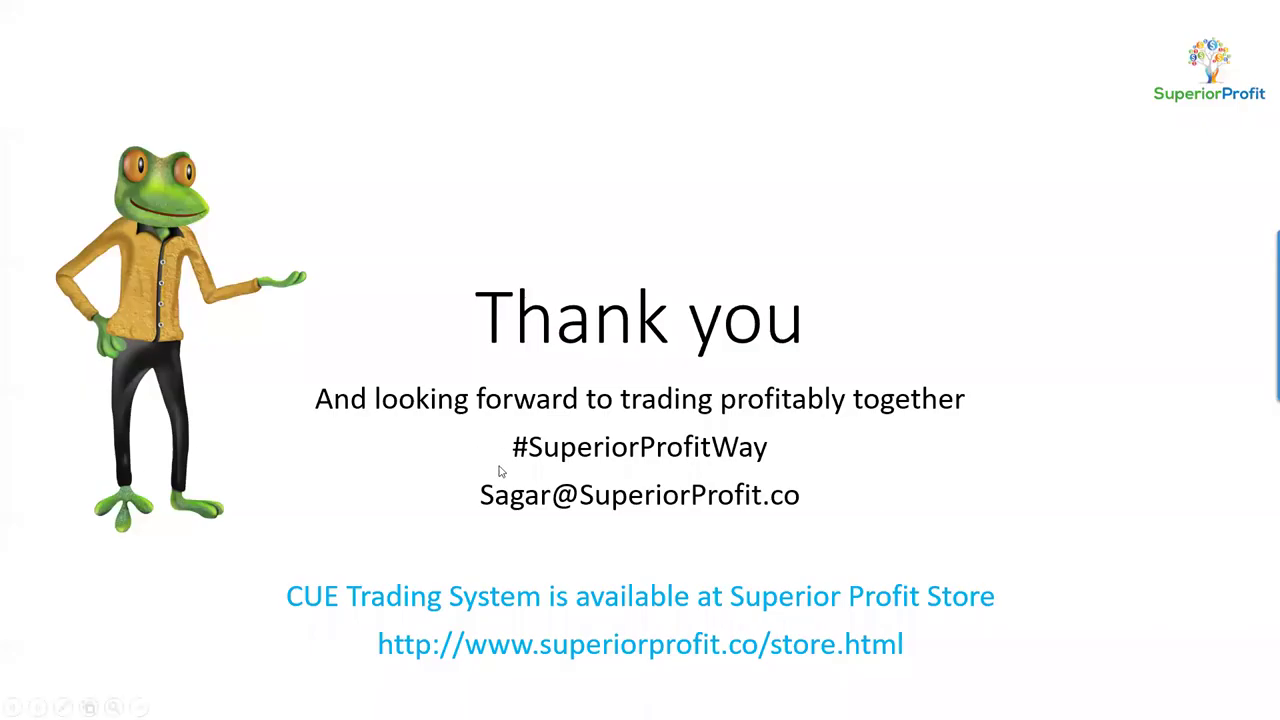